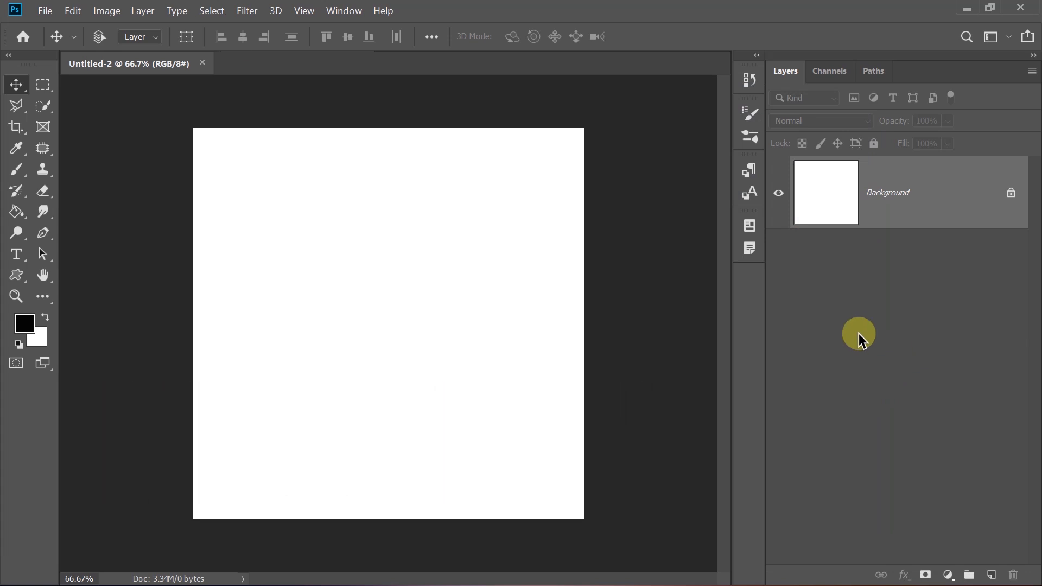
Create a guide layout with 0.5 cm margins on all four sides of the canvas and lock the guides
click(303, 11)
click(324, 442)
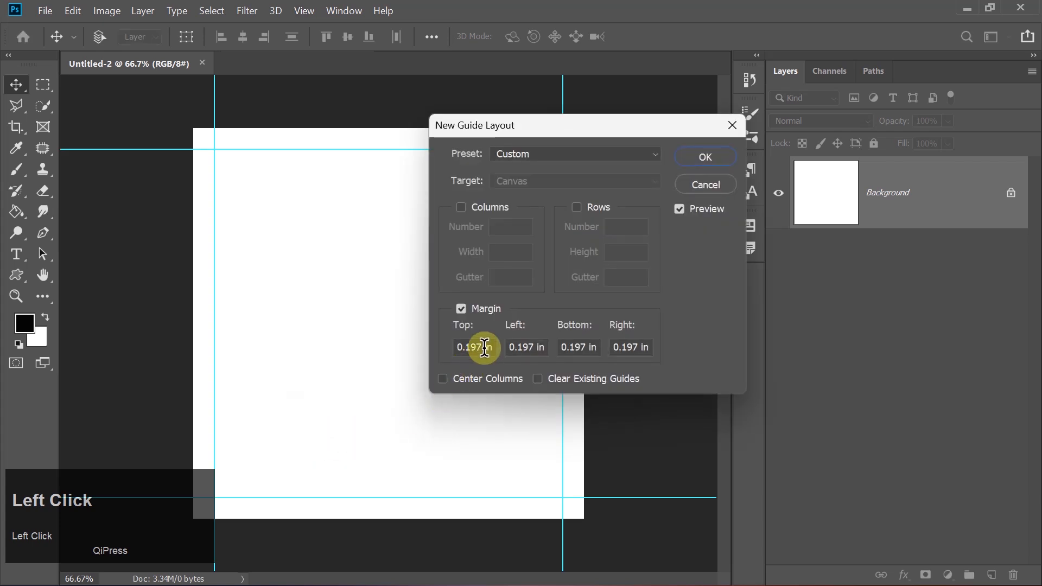
key(ctrl+a)
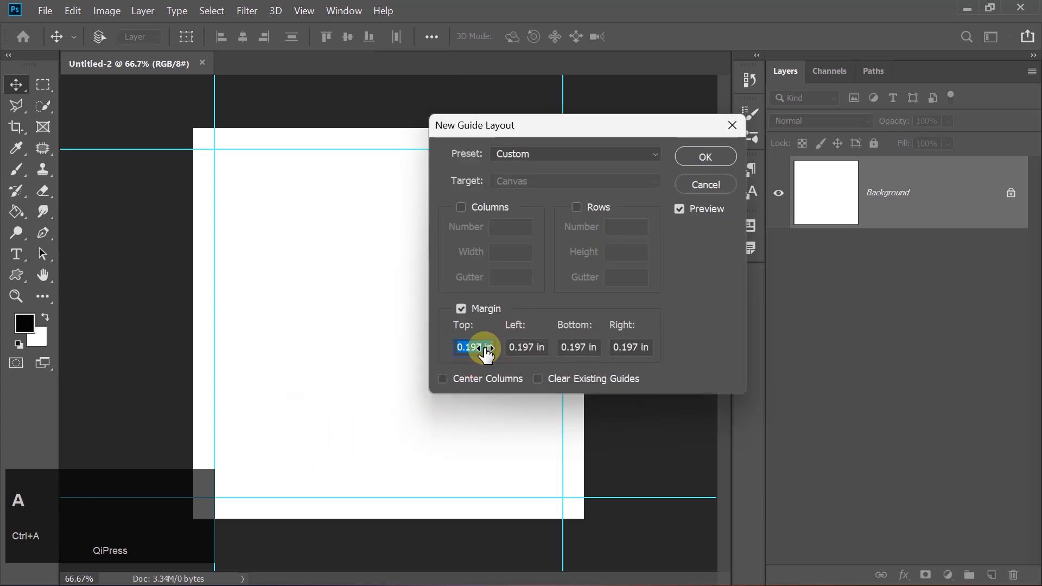
text(0.5 cm)
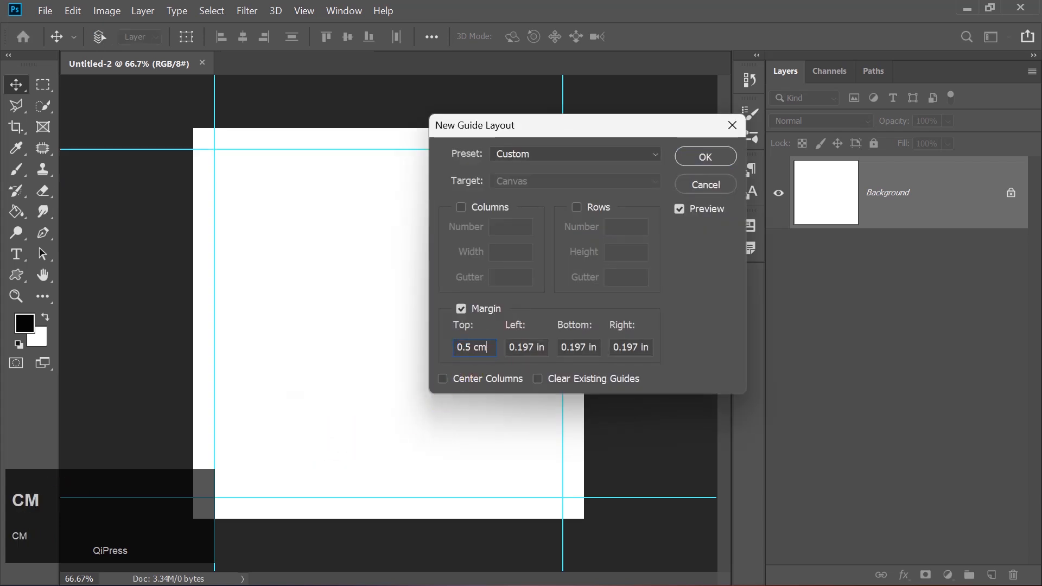
click(526, 348)
key(ctrl+a)
text(0.5 cm)
click(584, 352)
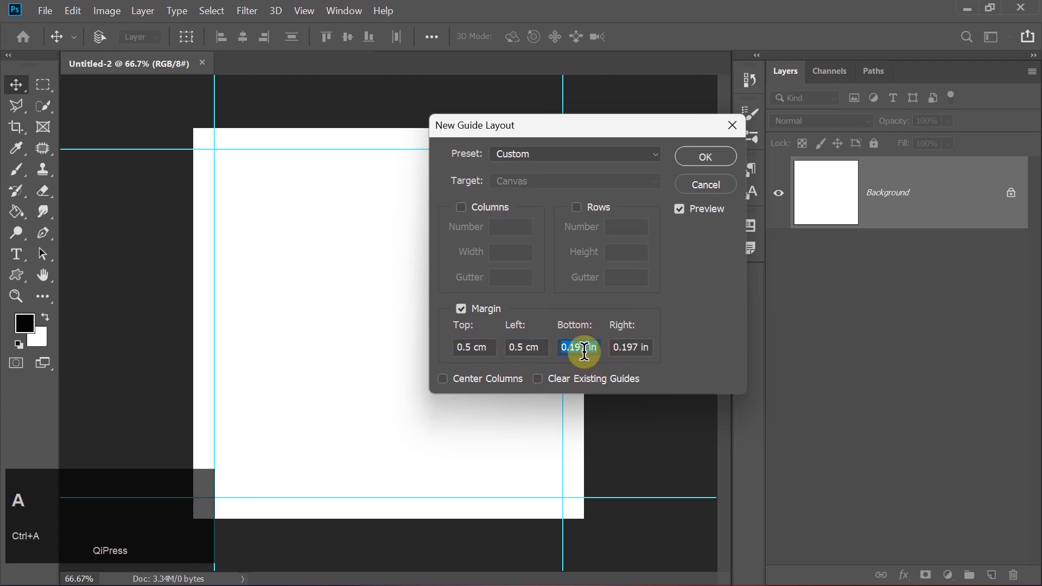
text(0.5 cm)
key(ctrl+a)
text(0)
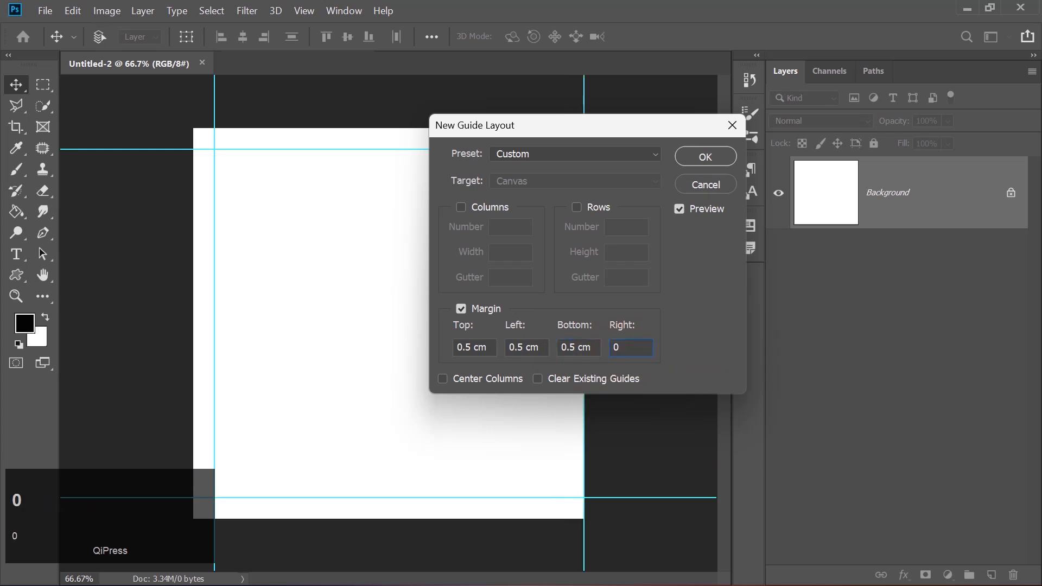
text(.5 cm)
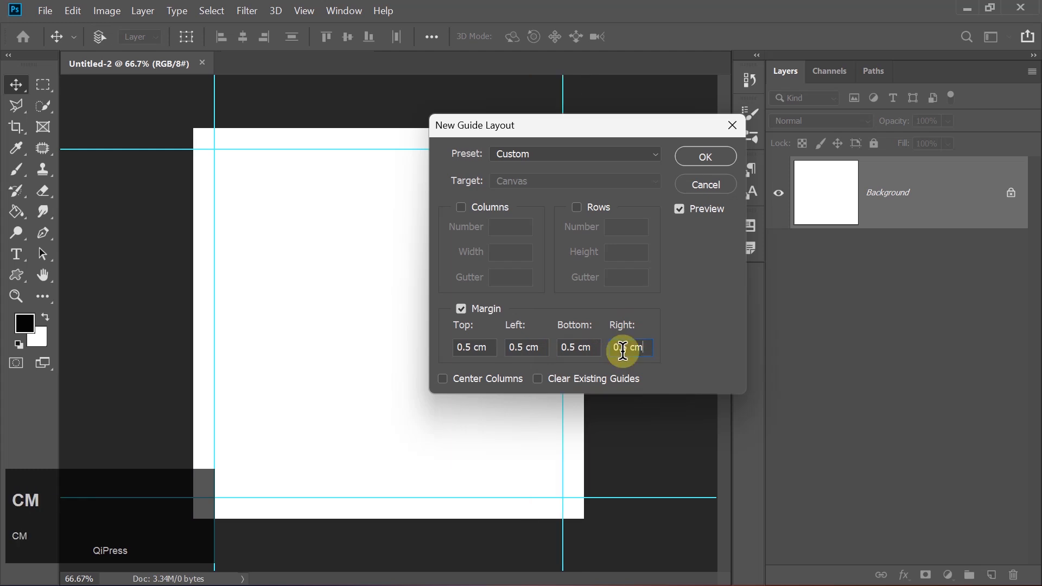
key(Return)
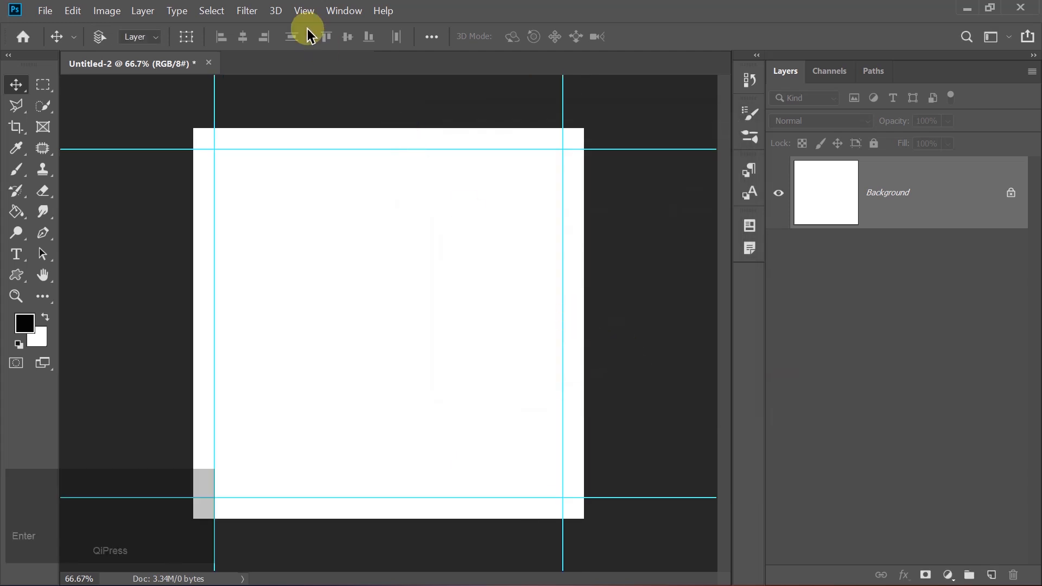
click(304, 12)
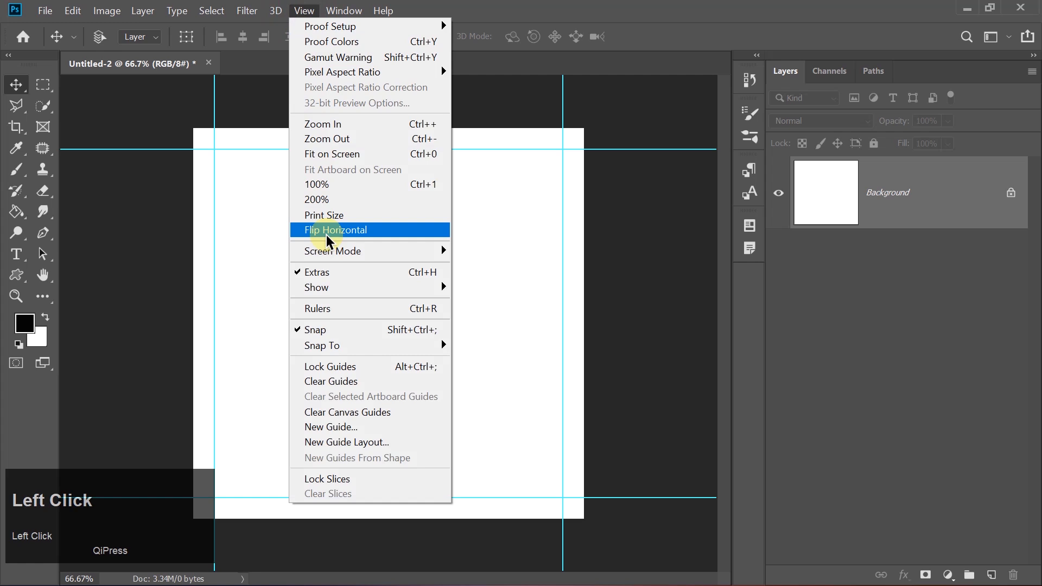
click(326, 367)
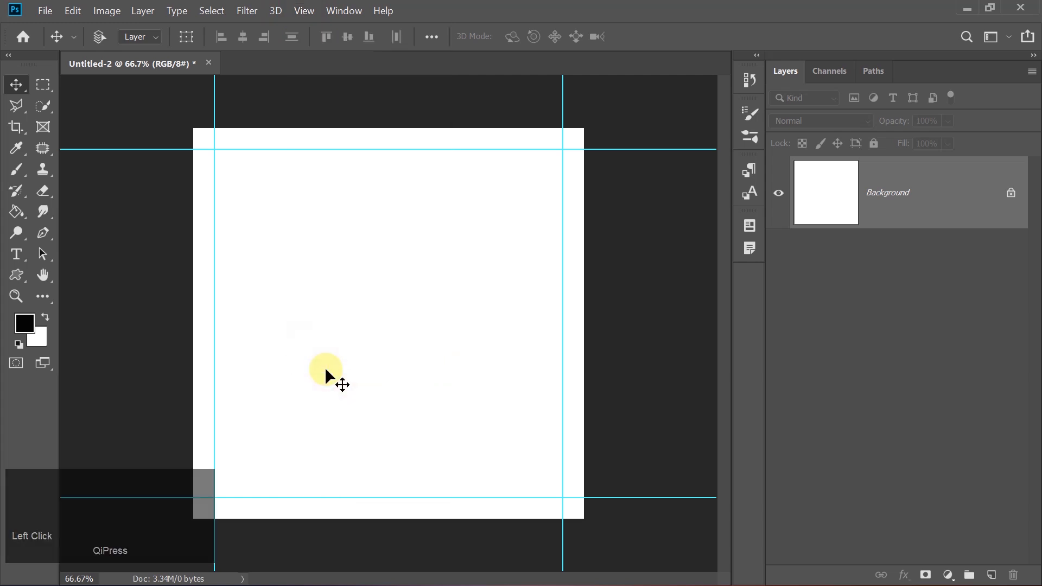
Add a gradient fill layer based on the black-to-white preset and set its starting colour stop to 19000b
click(948, 575)
click(922, 297)
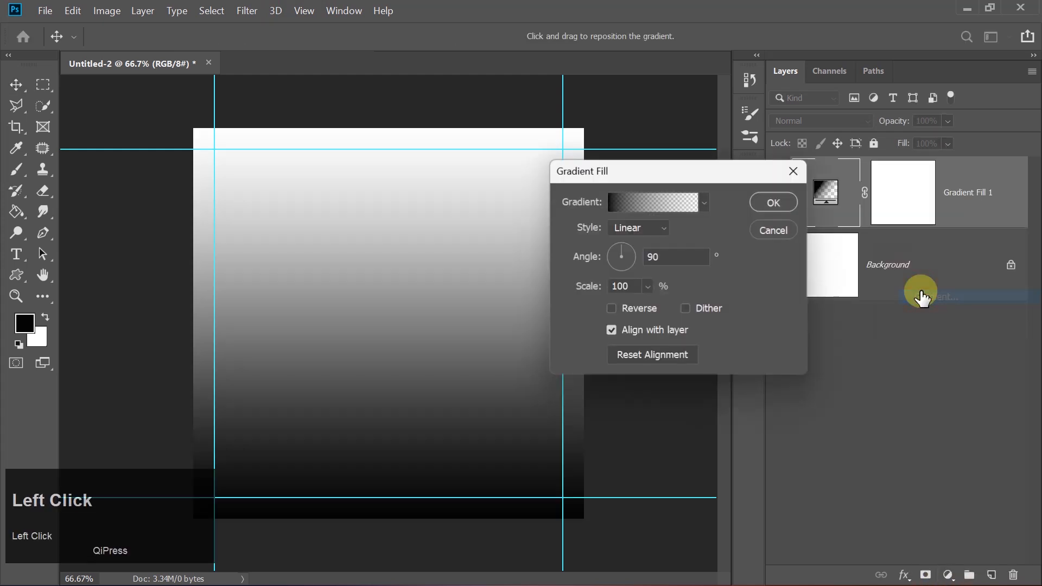
click(618, 201)
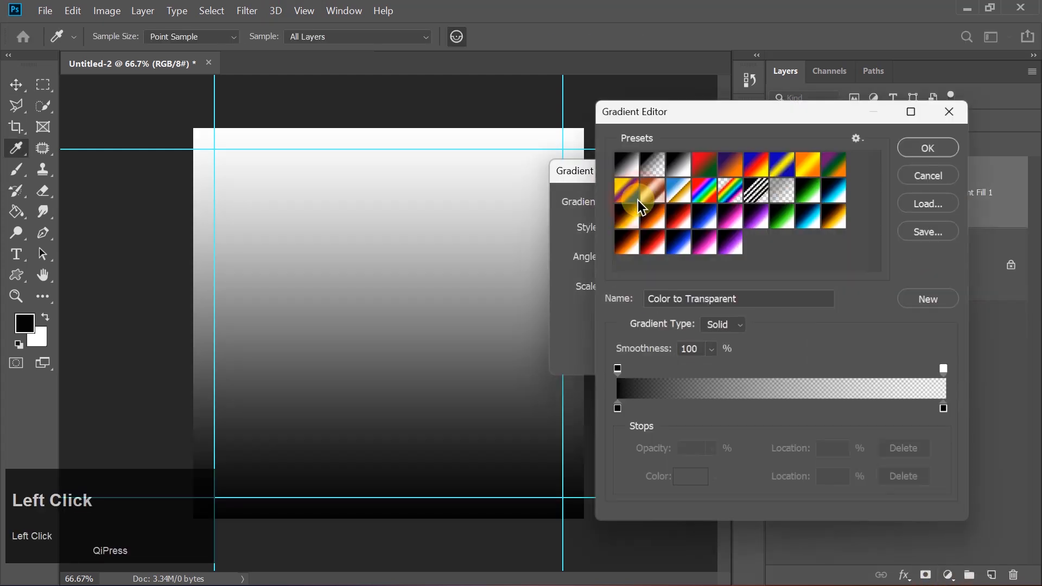
click(626, 163)
click(617, 409)
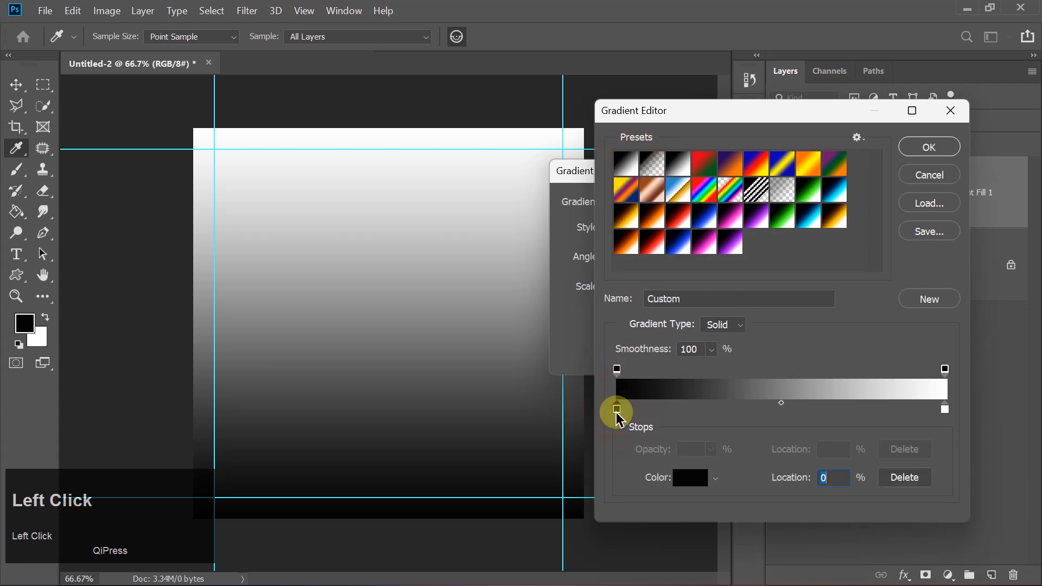
click(618, 409)
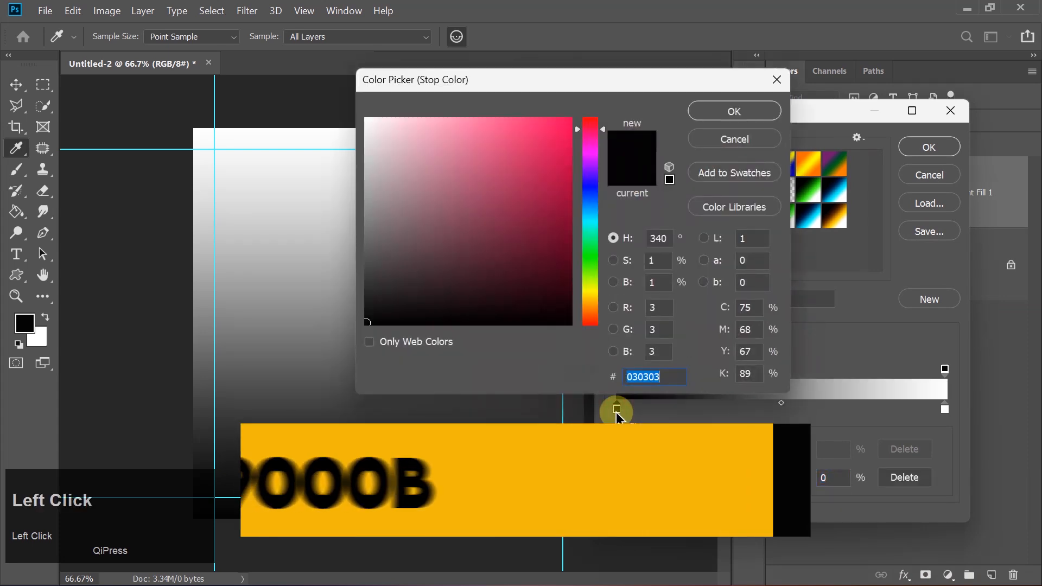
text(19000b)
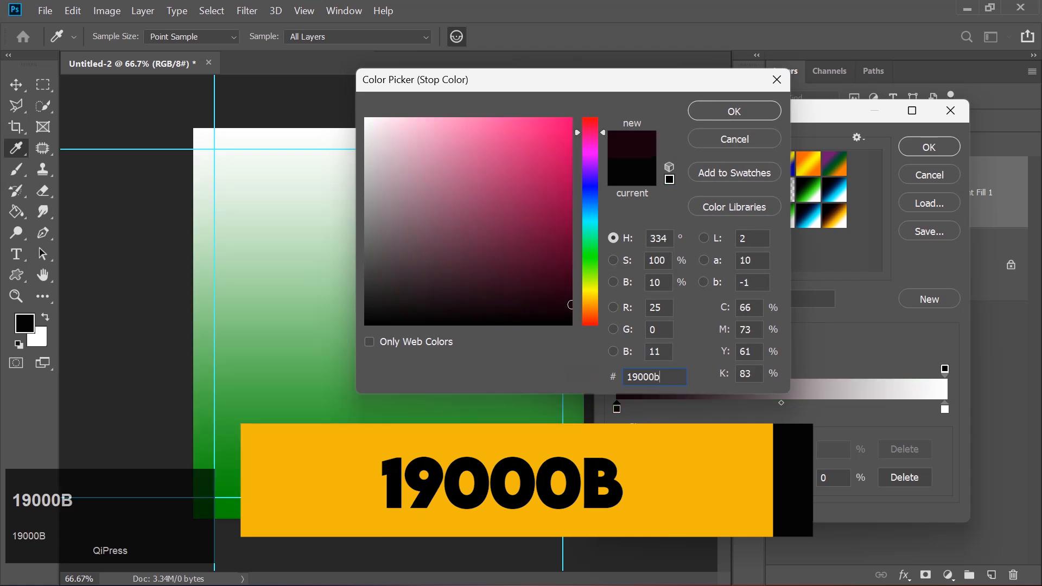
key(Return)
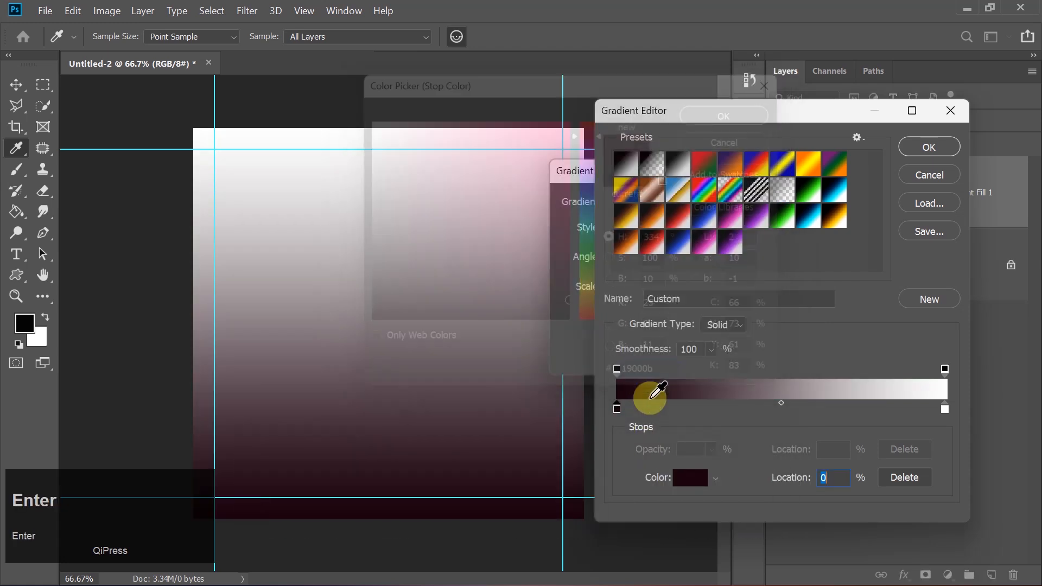
Set the gradient's end colour stop to d10245 and accept the edited gradient
double_click(945, 409)
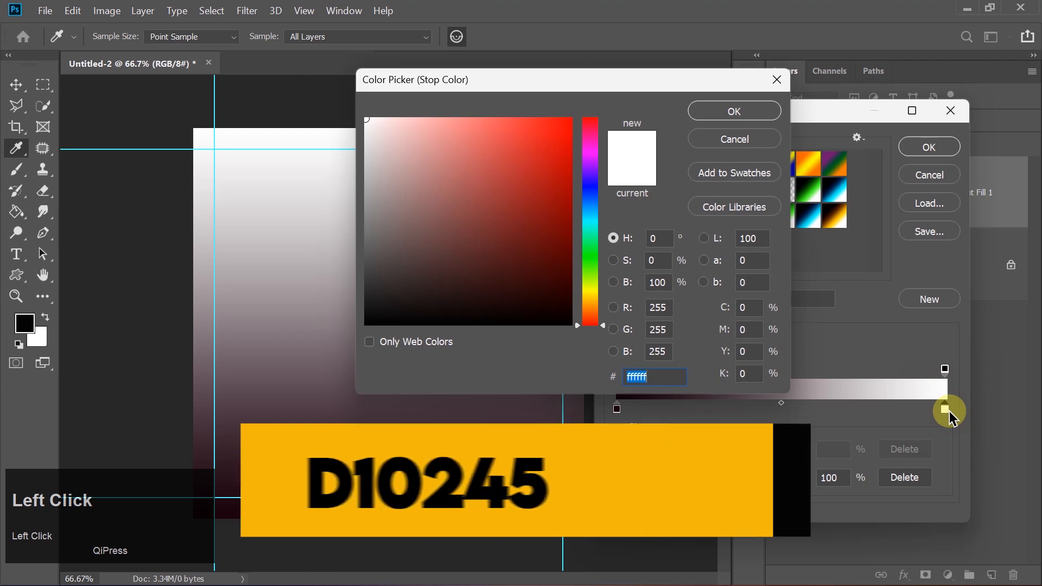
text(d10)
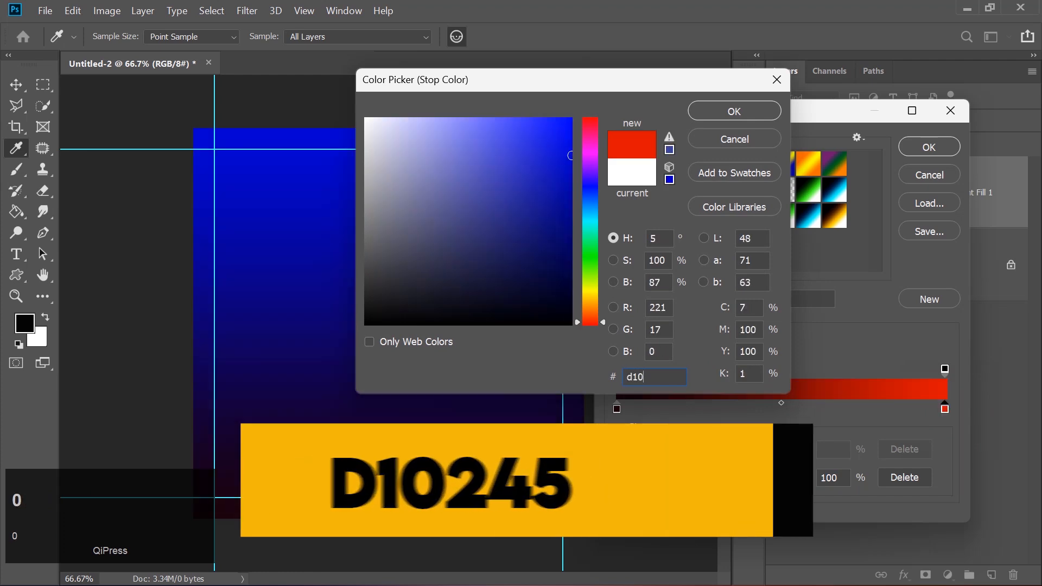
text(245)
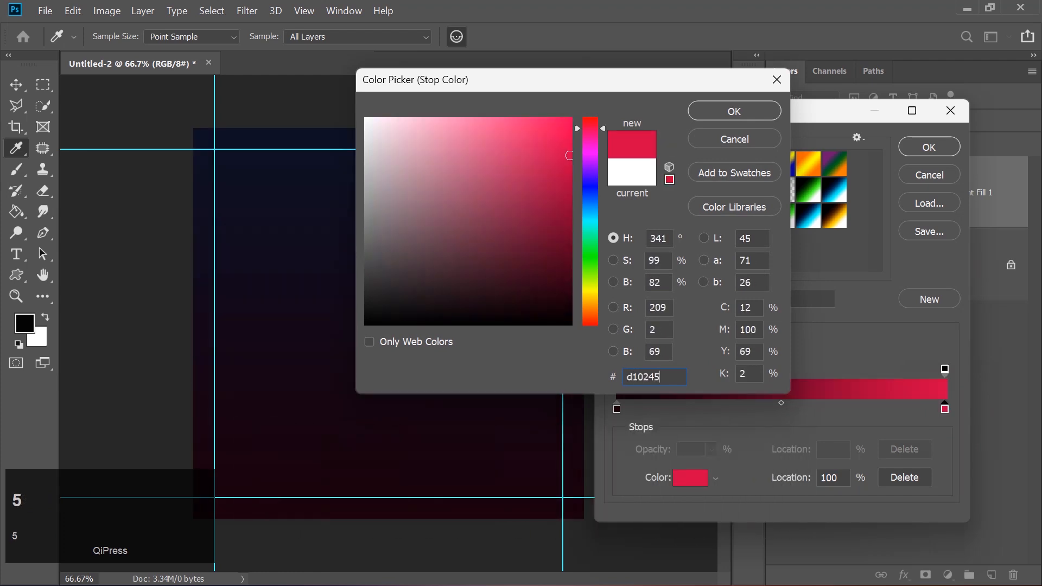
key(Return)
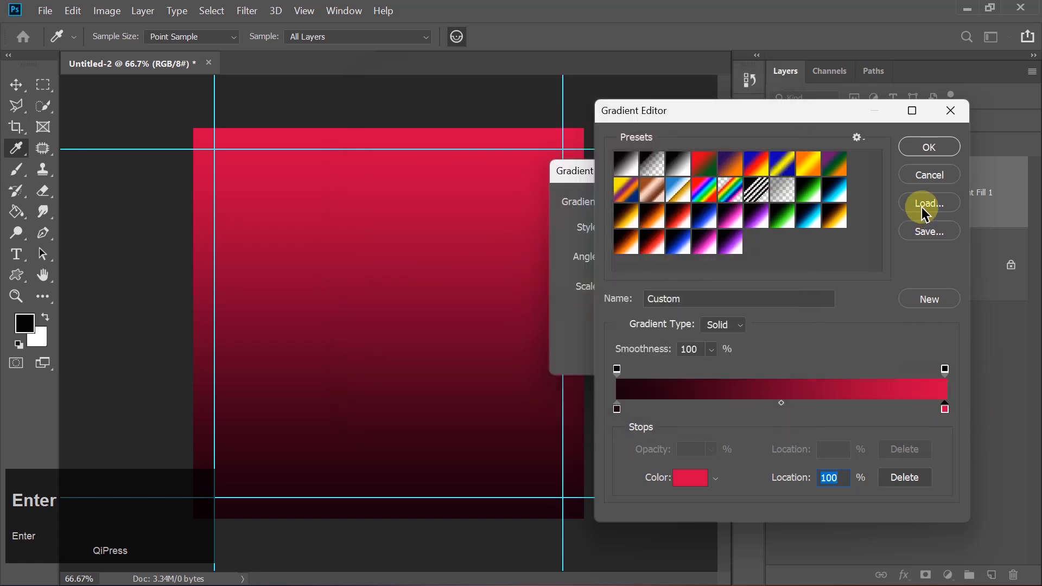
click(923, 147)
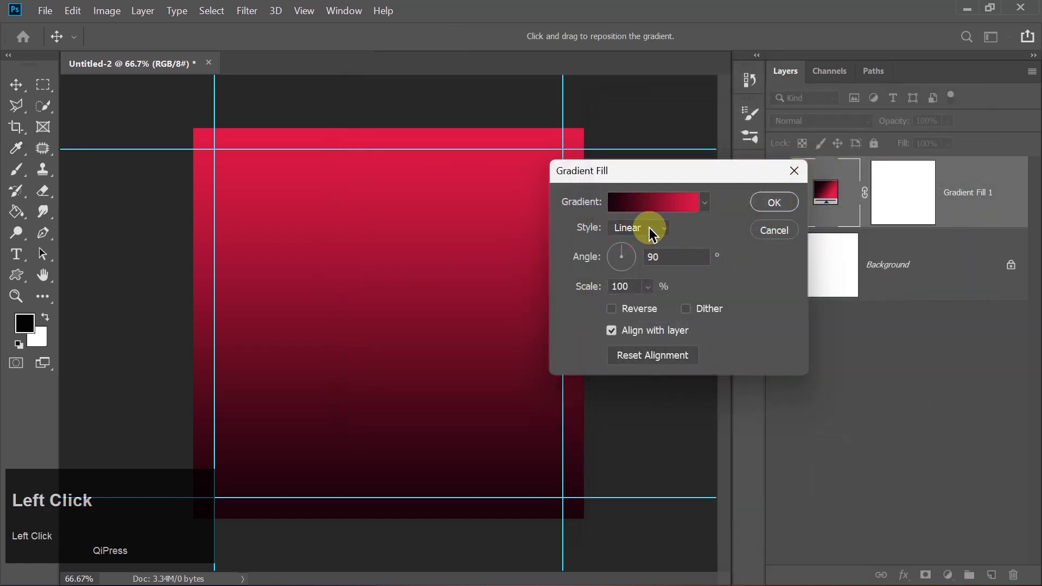
Make the gradient fill radial and reversed with a -90° angle and 150% scale, and apply it
click(651, 231)
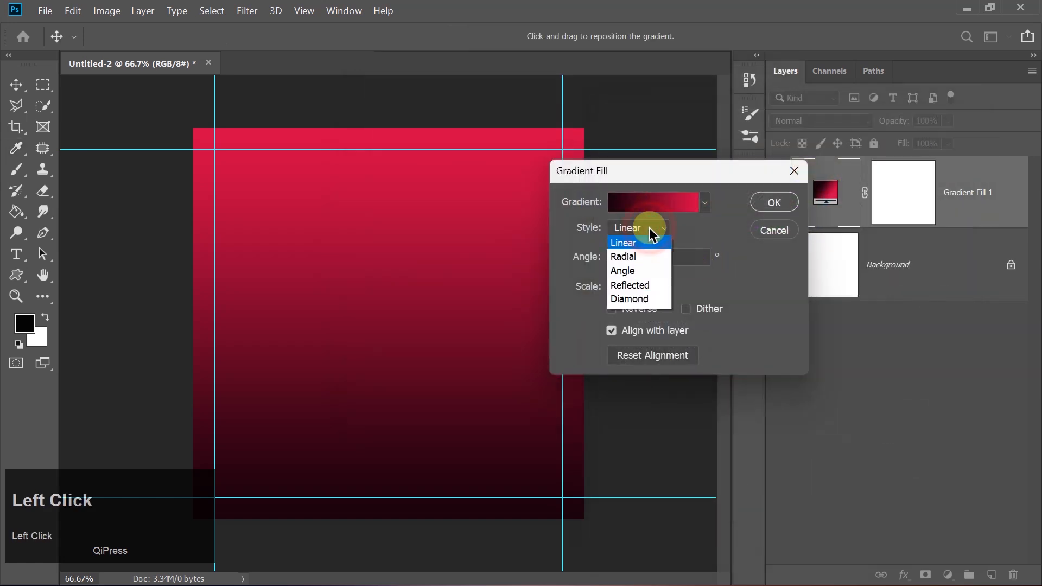
click(628, 257)
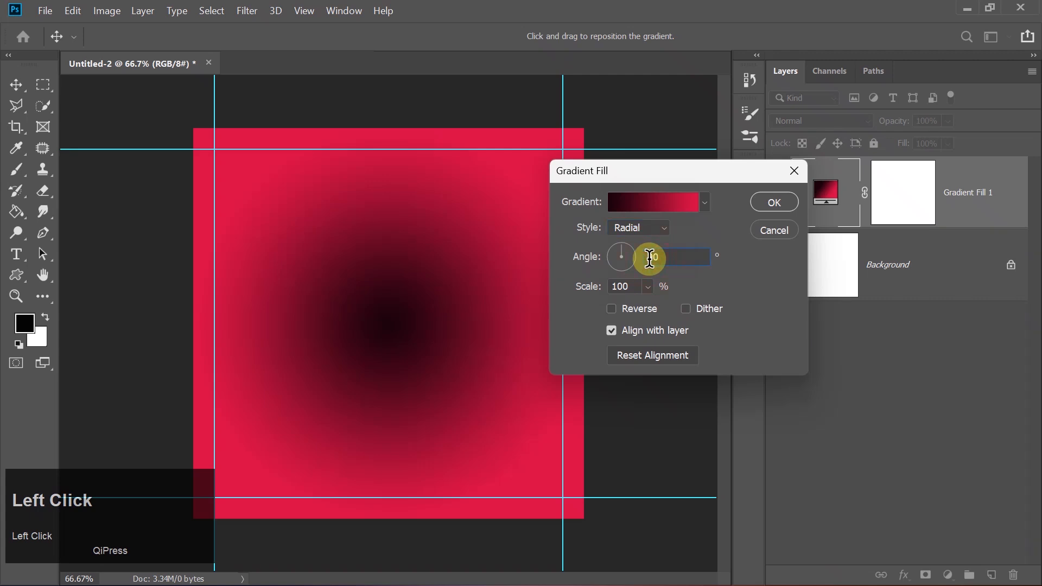
text(-90)
click(615, 311)
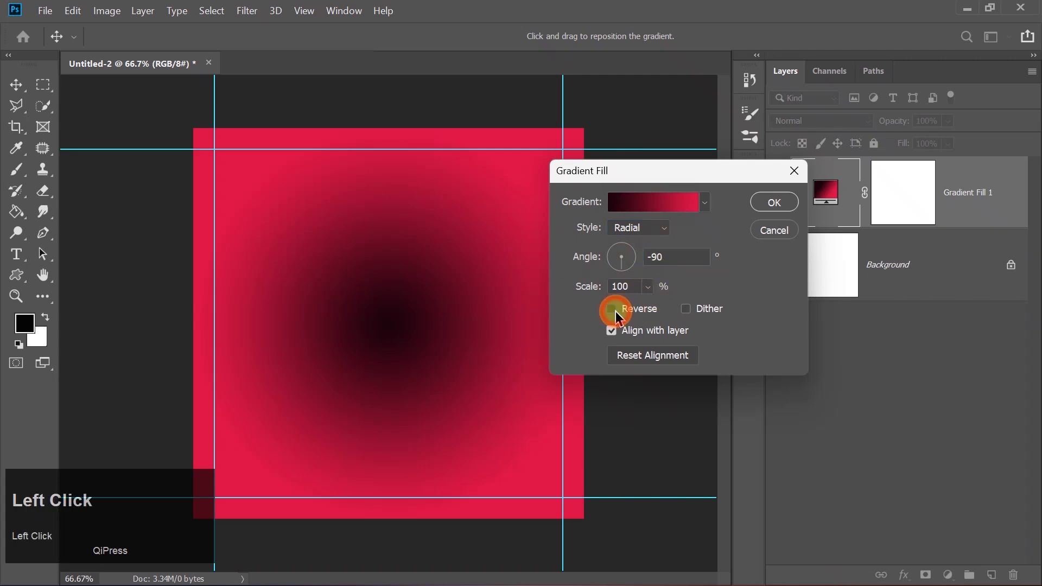
click(586, 286)
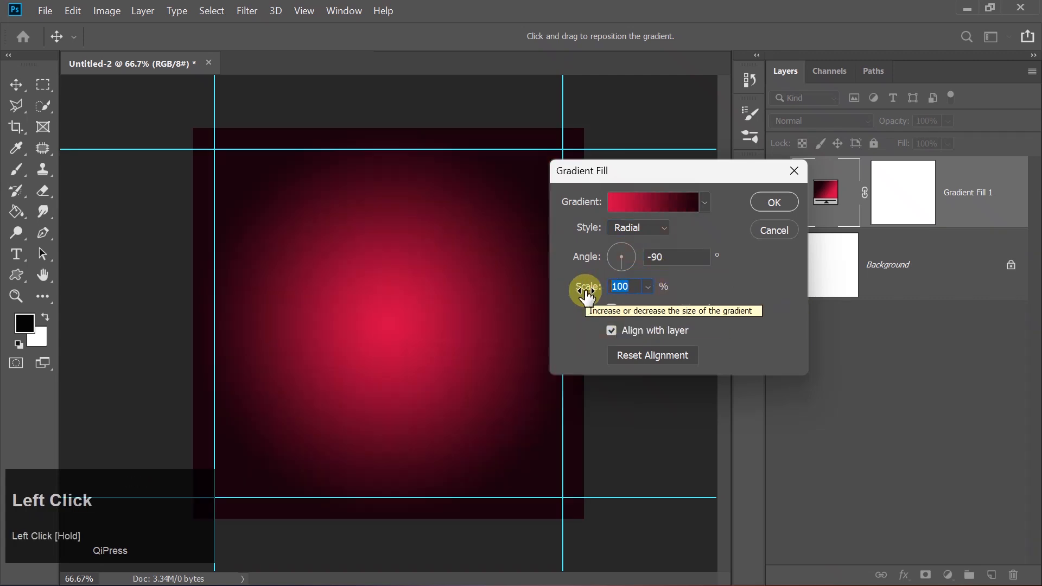
text(150)
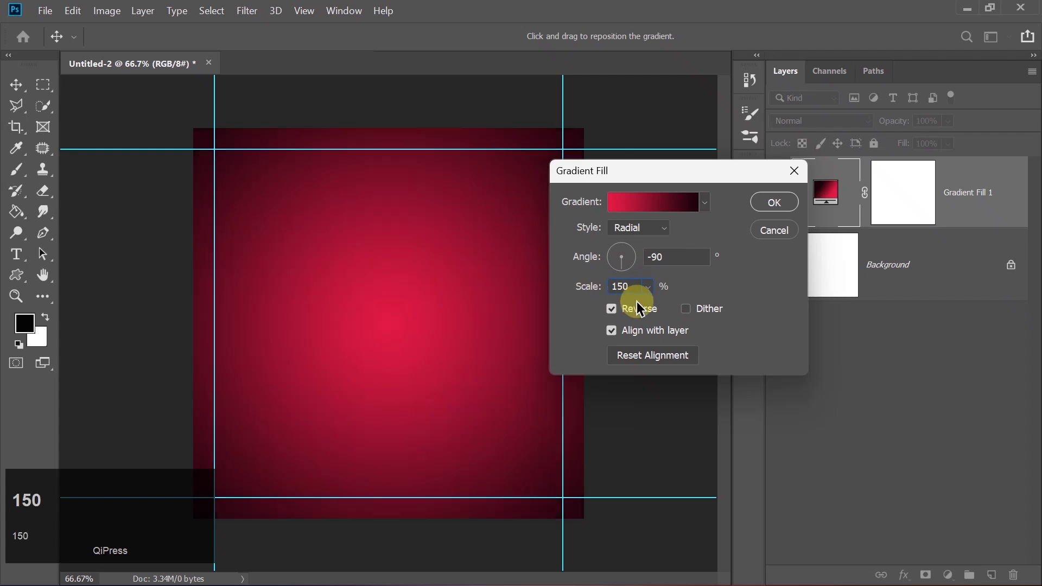
click(726, 284)
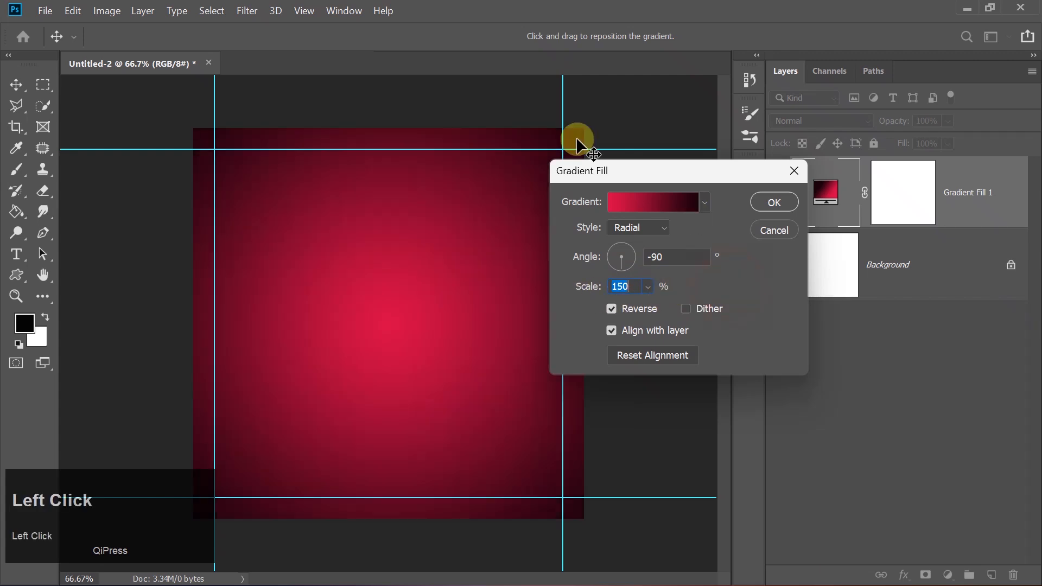
click(772, 205)
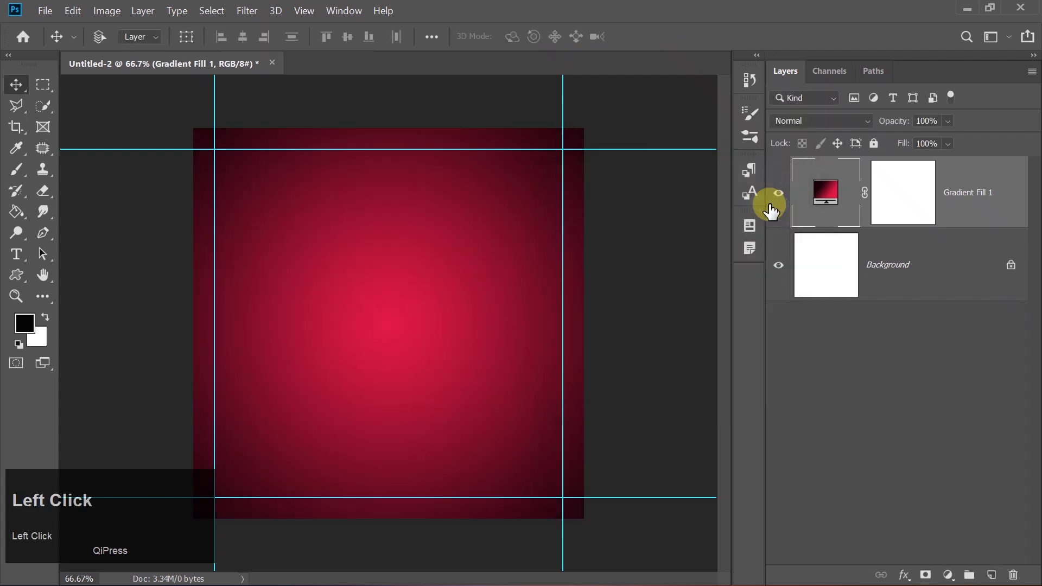
Add a new empty layer above the gradient fill and set the foreground colour to 970233
click(991, 575)
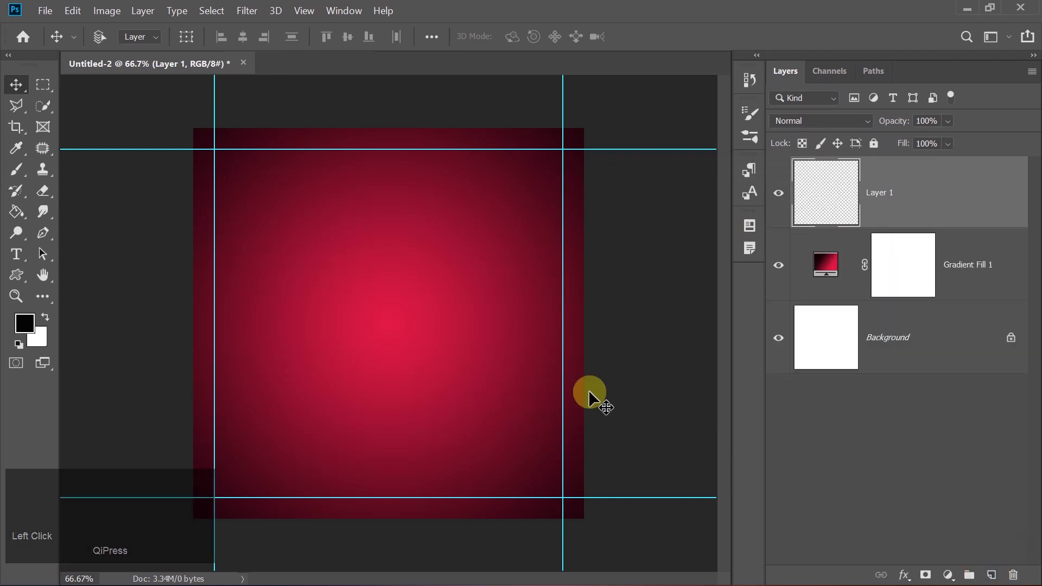
click(31, 328)
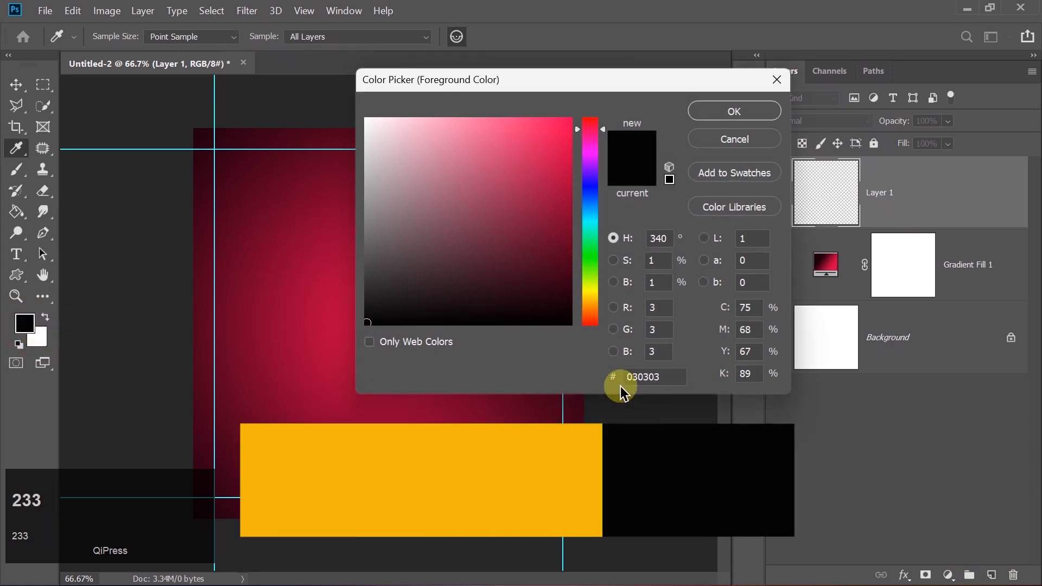
click(636, 380)
text(97)
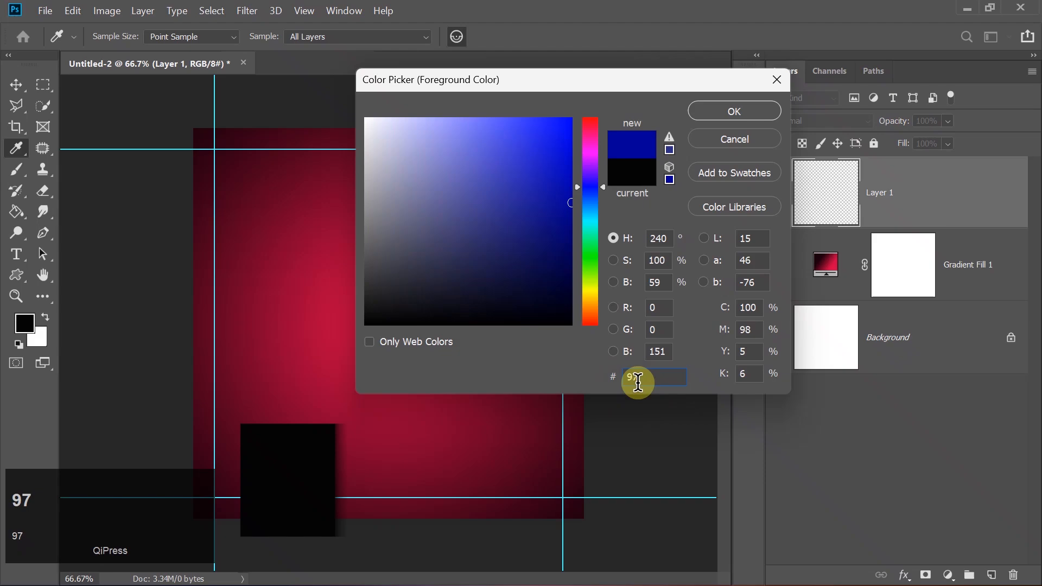
text(0233)
key(Return)
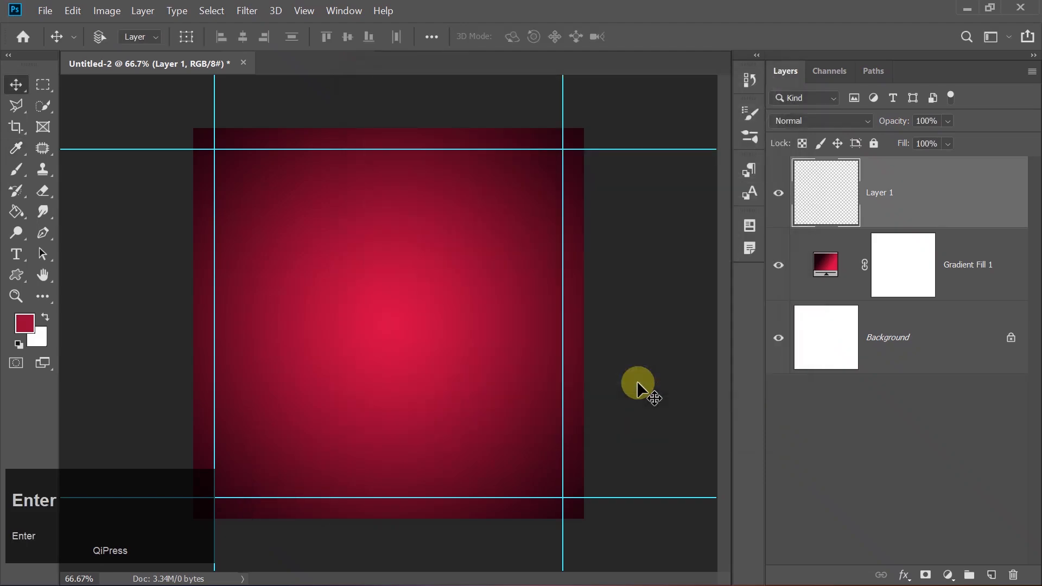
Choose the Sunburst 2 brush for the Brush tool and set its size to 1080 px
click(20, 173)
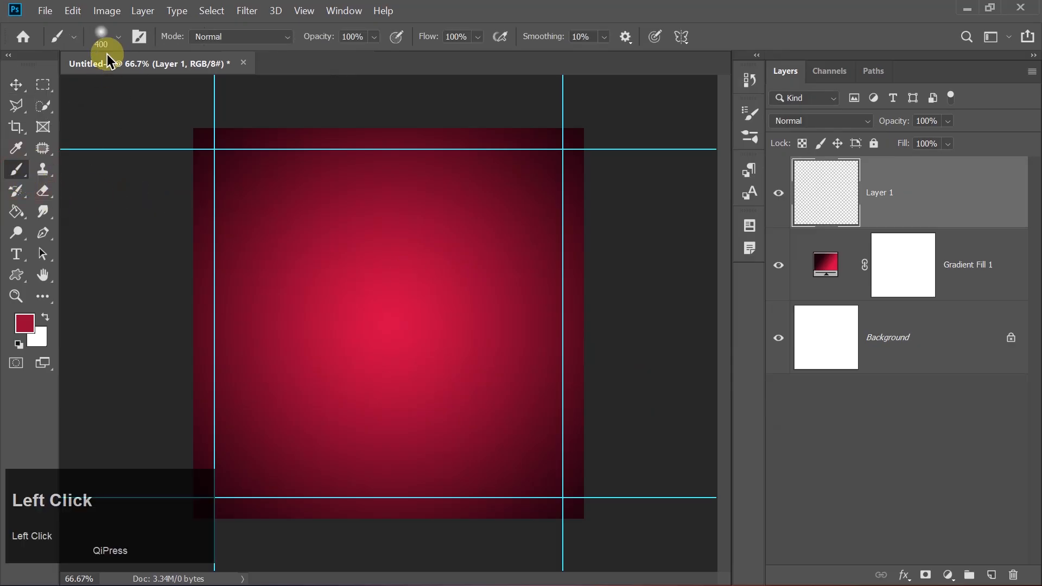
click(118, 42)
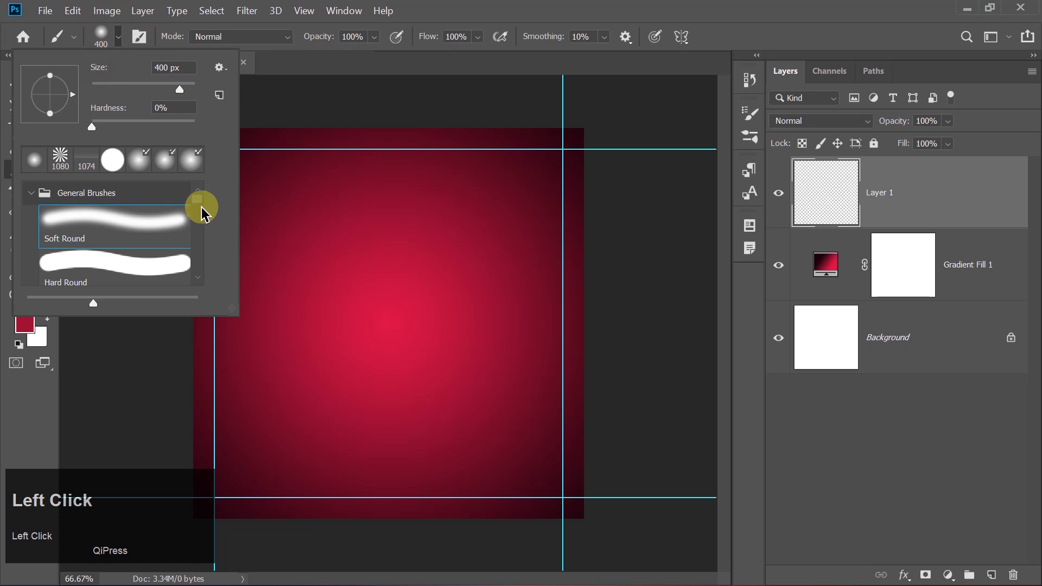
drag(198, 198, 198, 247)
click(158, 242)
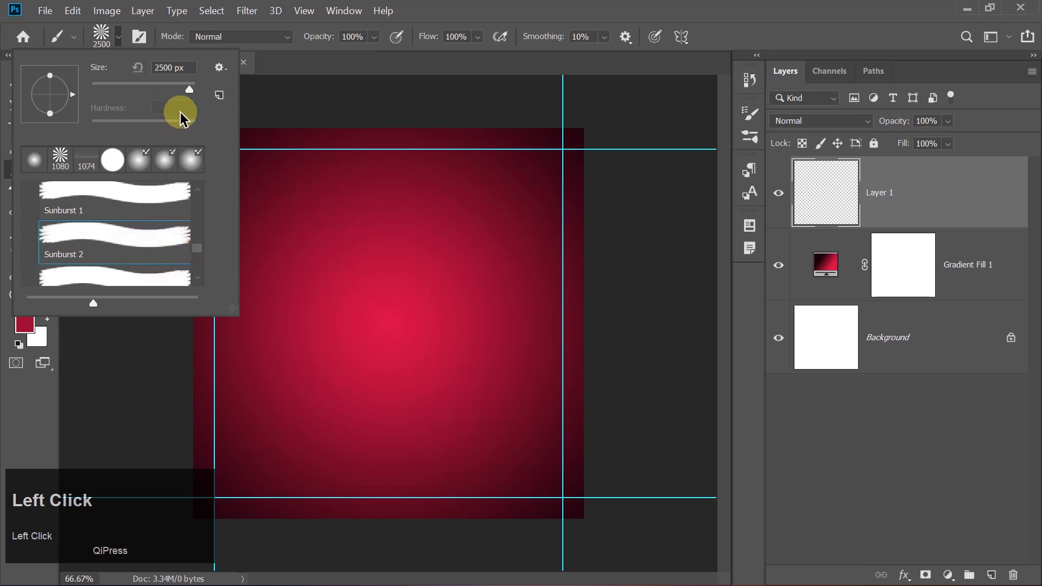
drag(187, 67, 137, 66)
text(1080)
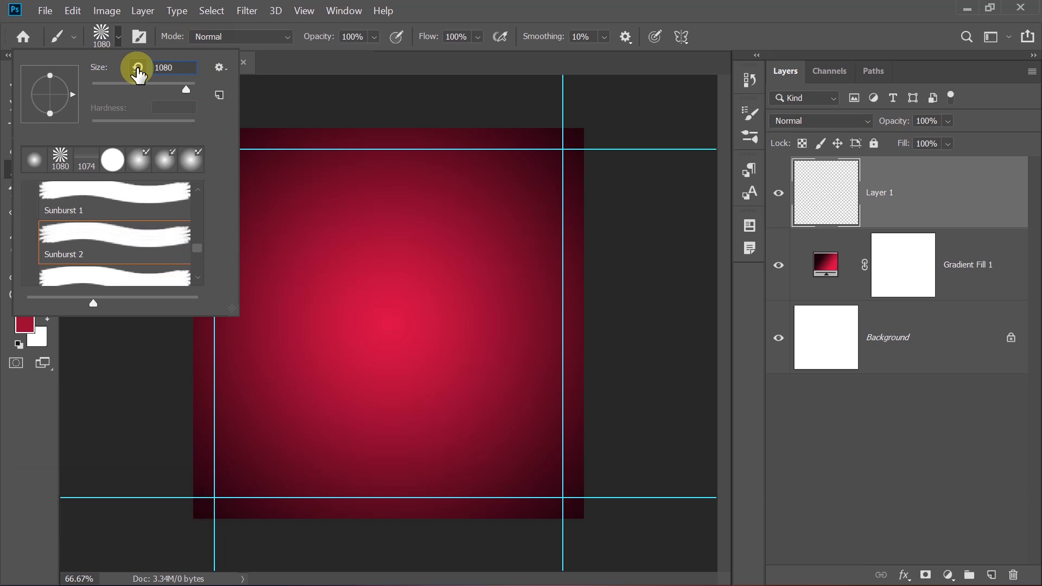
Stamp the 1080 px sunburst once at the centre of the canvas on Layer 1
key(Return)
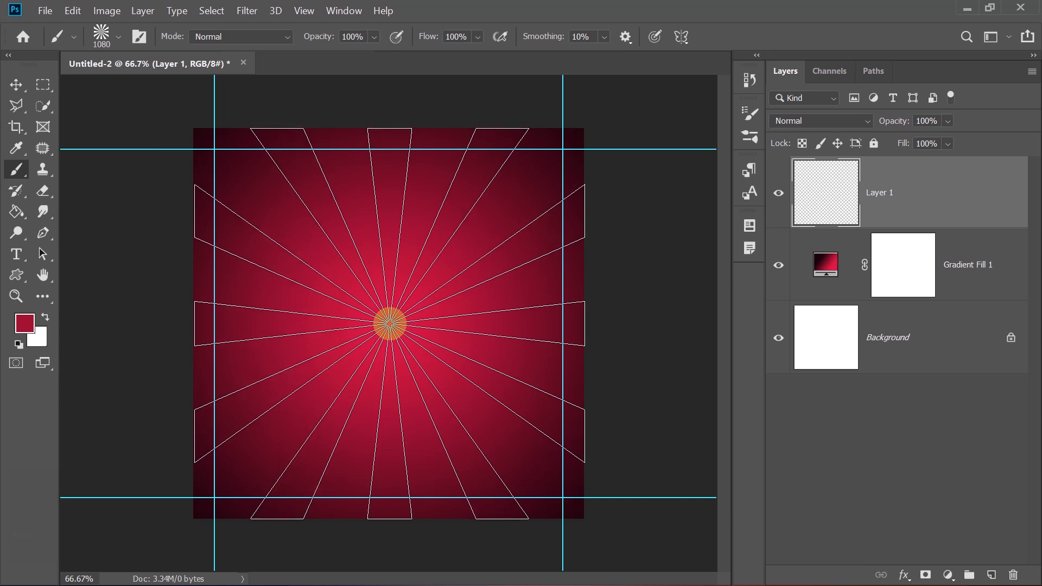
click(390, 324)
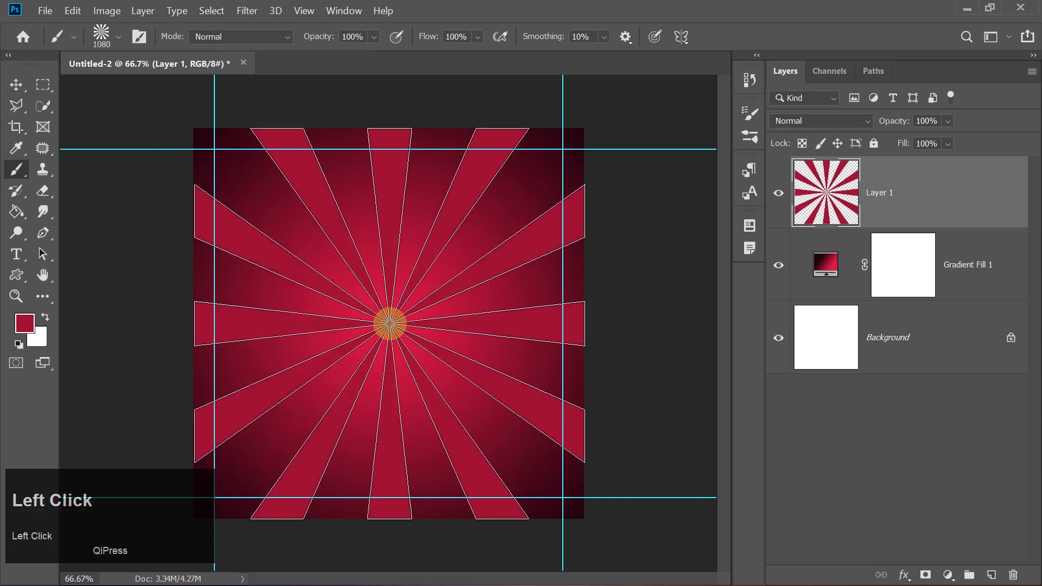
click(16, 85)
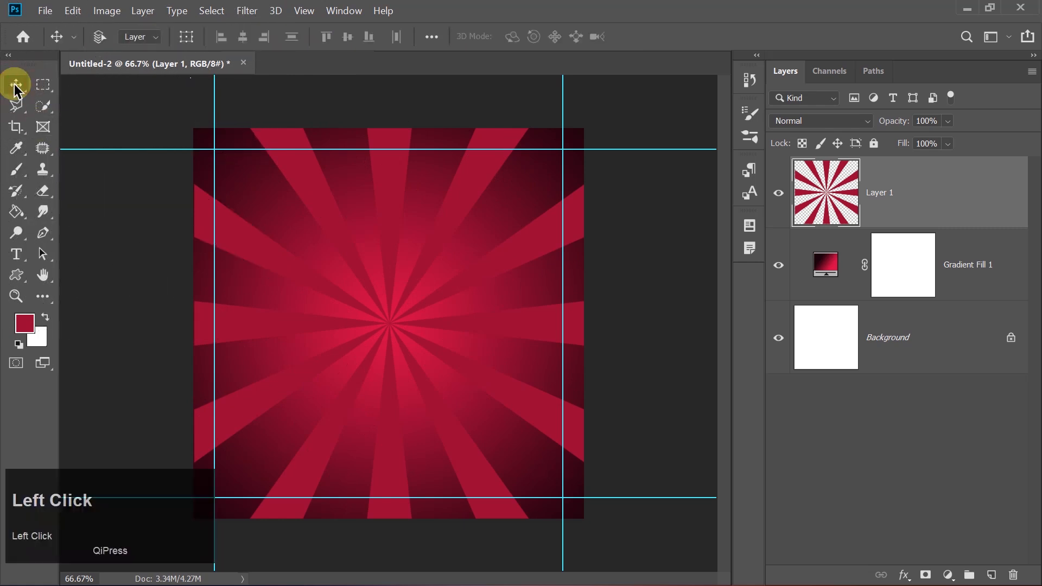
Set the sunburst layer's blend mode to Linear Dodge (Add) and its opacity to 15%
click(790, 122)
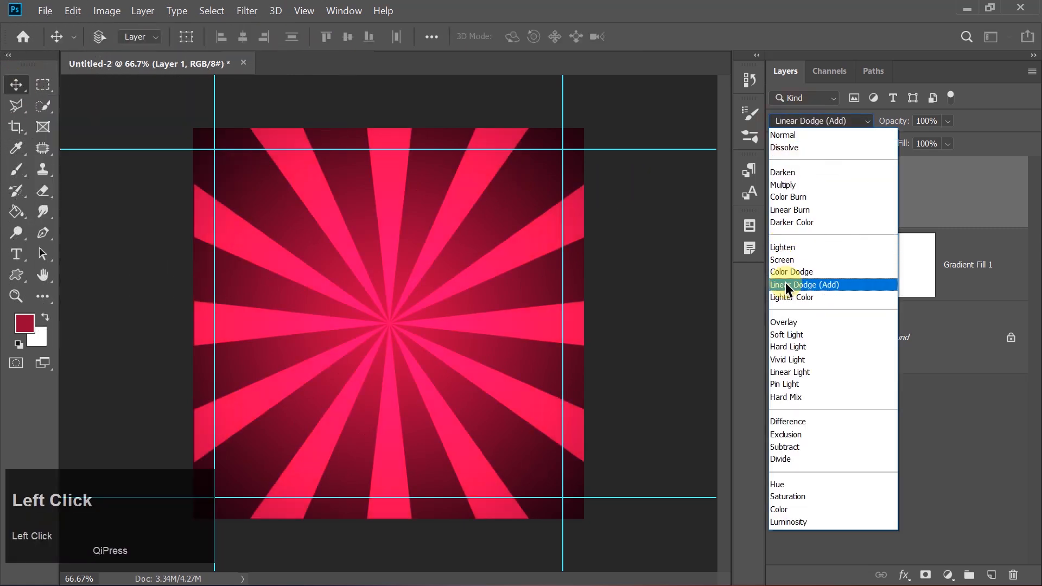
click(786, 284)
click(890, 121)
text(50)
key(BackSpace)
key(BackSpace)
text(15)
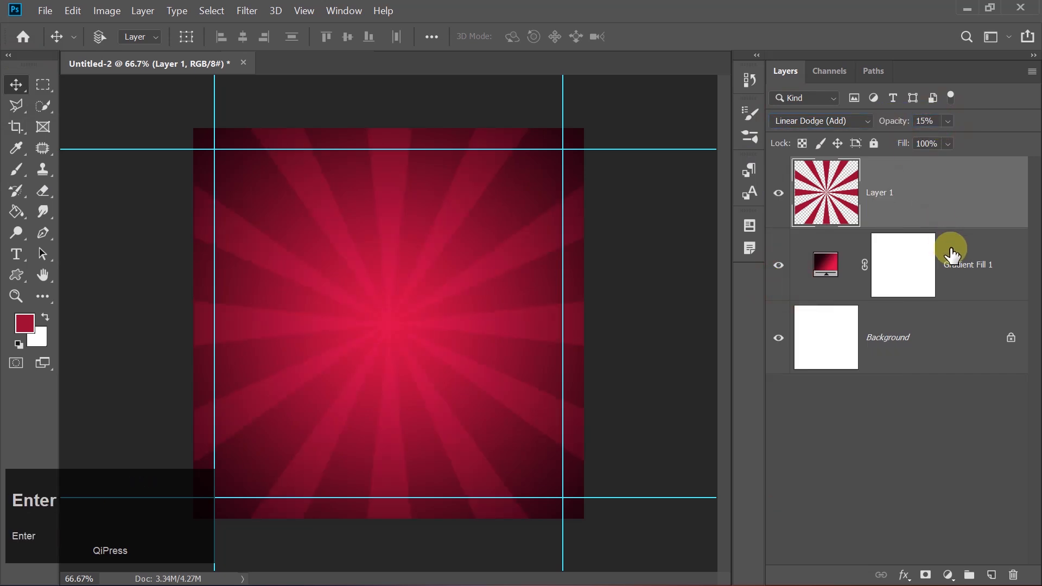
Unlock the background layer and group it with the gradient fill and sunburst layers
click(1010, 342)
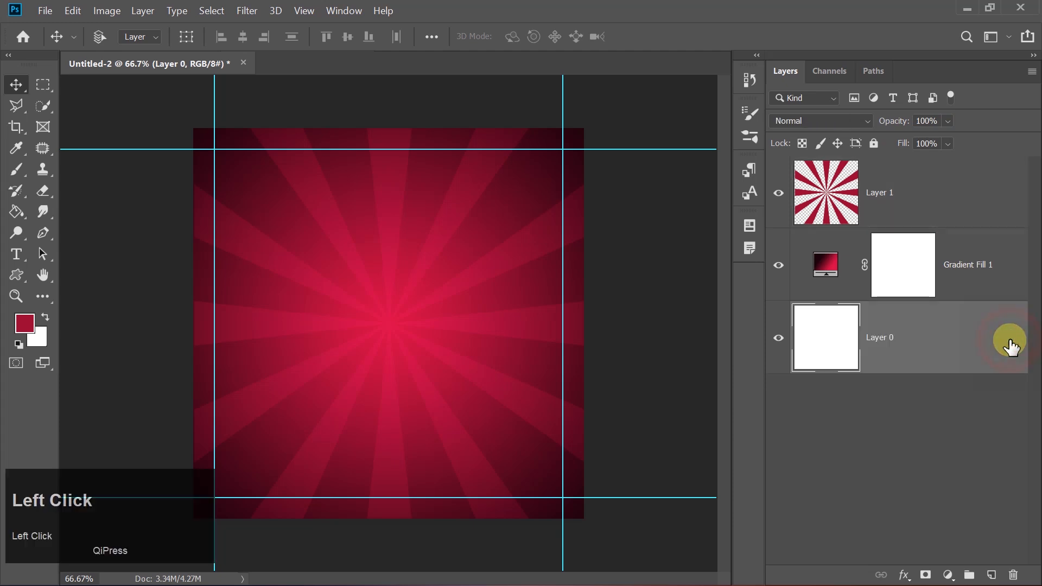
click(947, 190)
shift+click(907, 341)
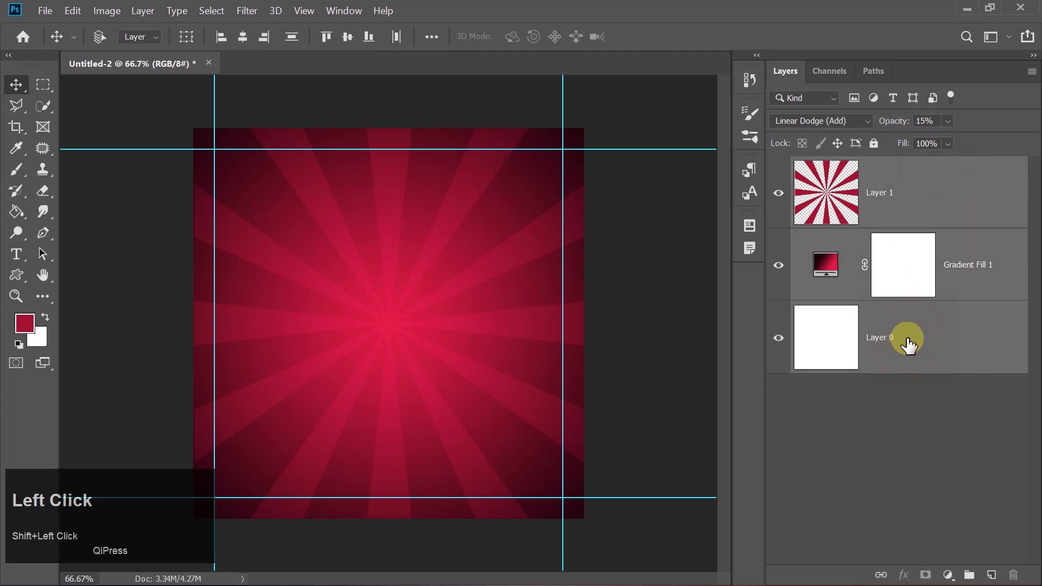
key(ctrl+g)
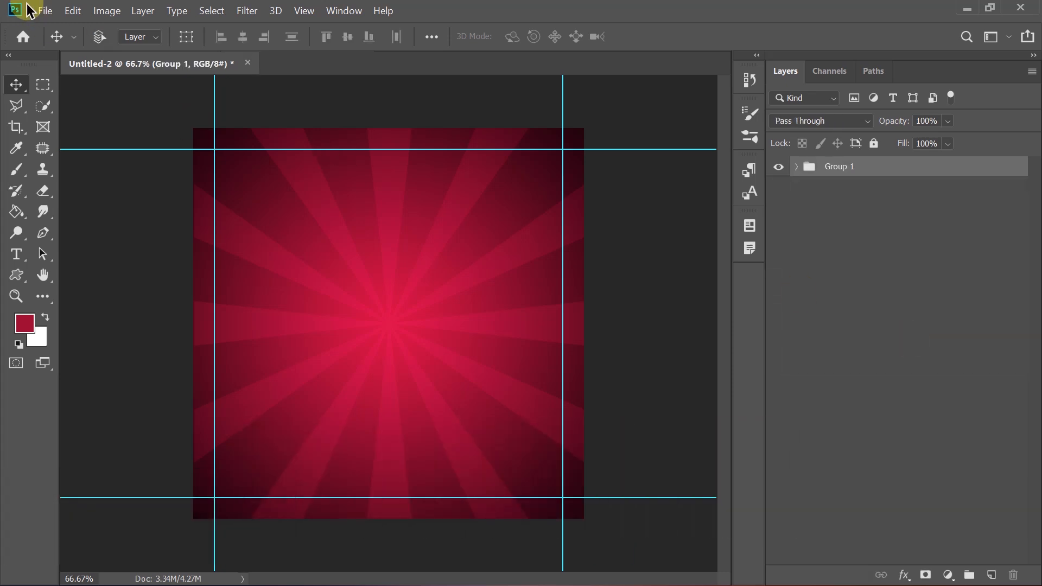
Place the fried chicken image as an embedded object above the background group
click(49, 12)
click(84, 302)
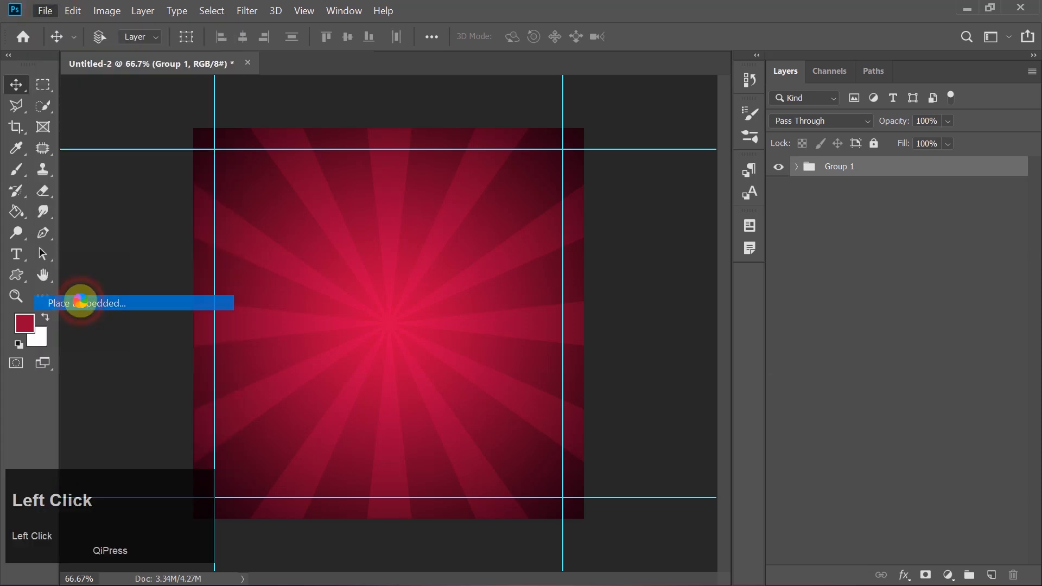
double_click(189, 172)
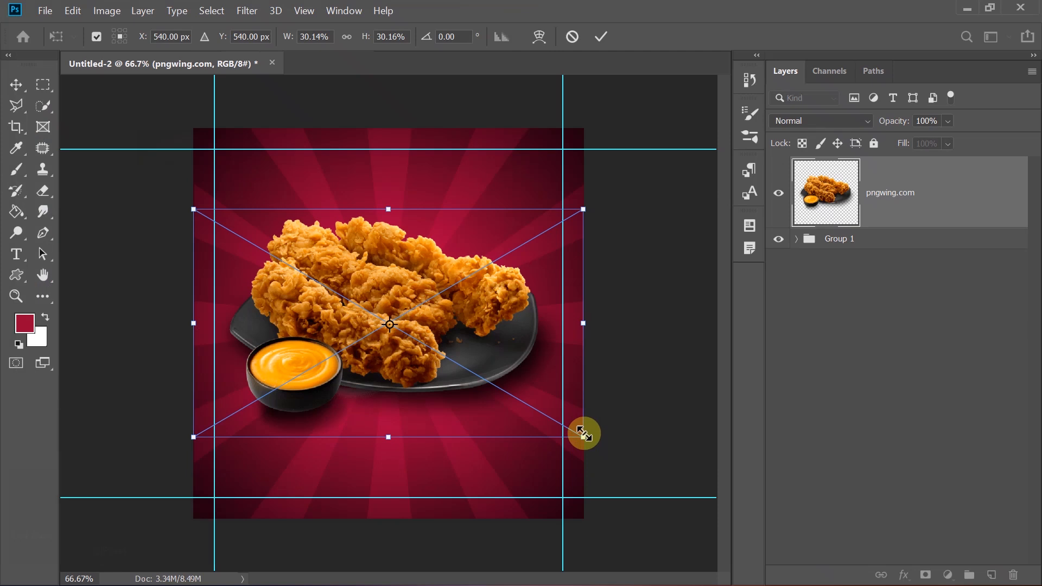
Scale the chicken image to about 20% width and 22% height, and position it slightly below the canvas centre at Y 587 px
drag(584, 432, 523, 405)
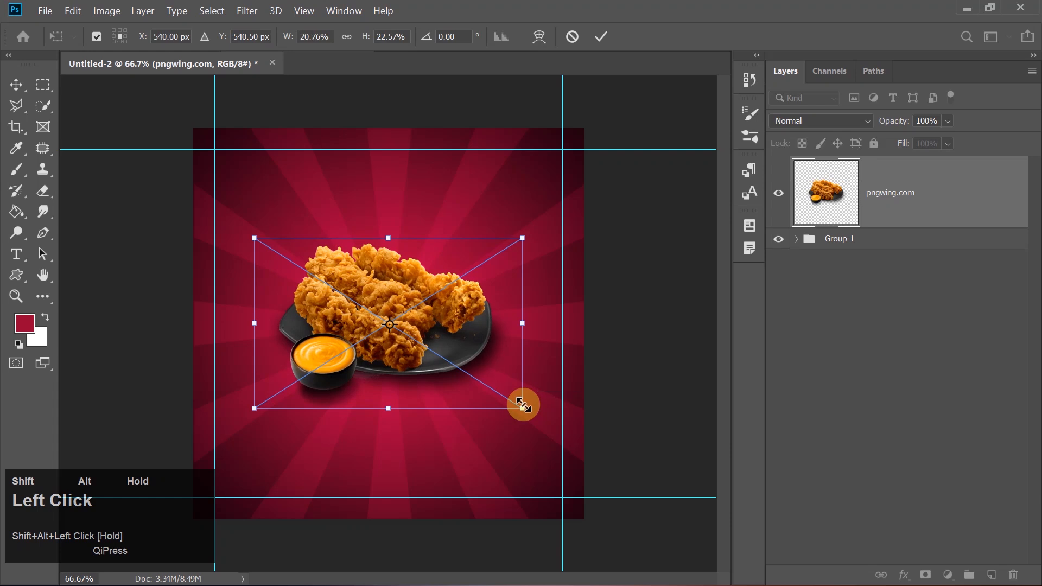
drag(494, 354, 496, 366)
click(521, 427)
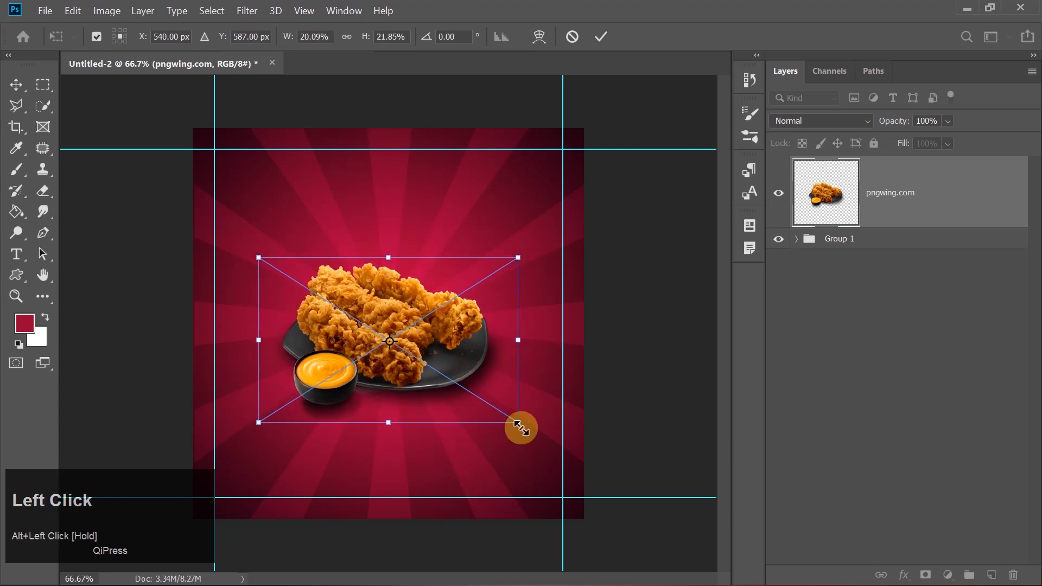
key(Return)
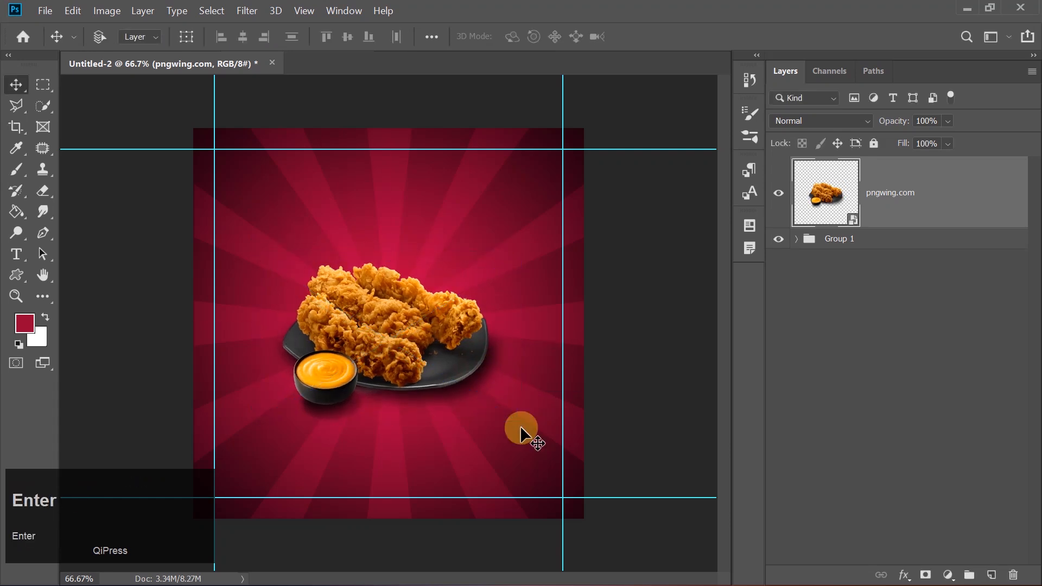
Add a new empty layer between Group 1 and the chicken image
click(860, 237)
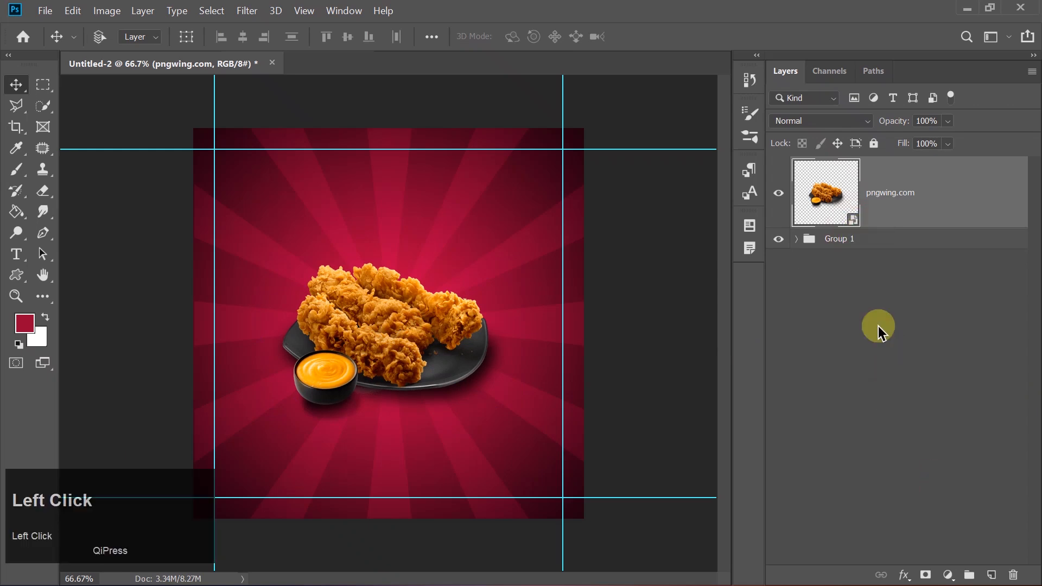
click(852, 239)
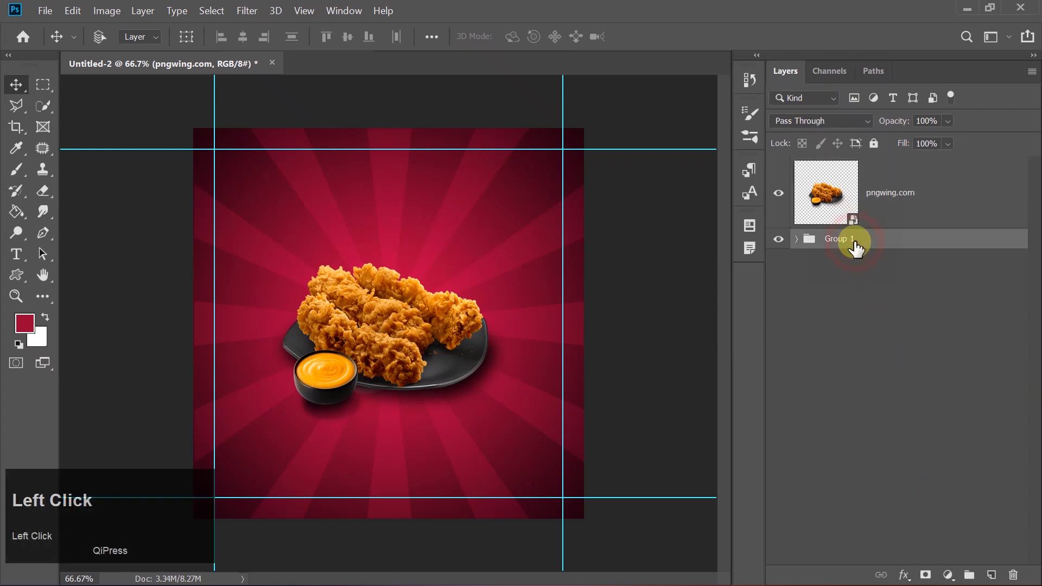
click(992, 576)
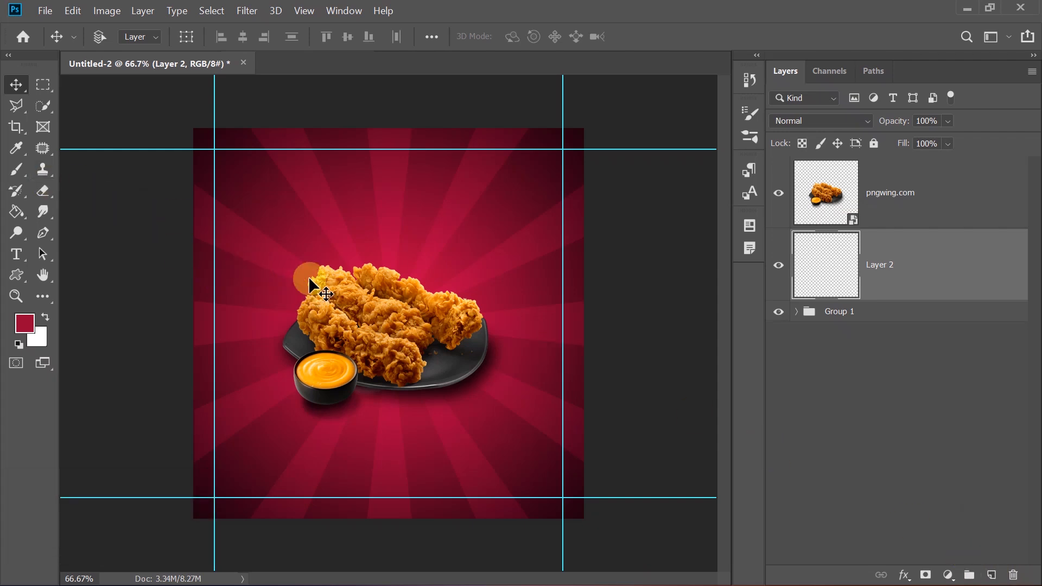
Choose the Soft Round brush for the Brush tool and reset the foreground colour to black
click(16, 170)
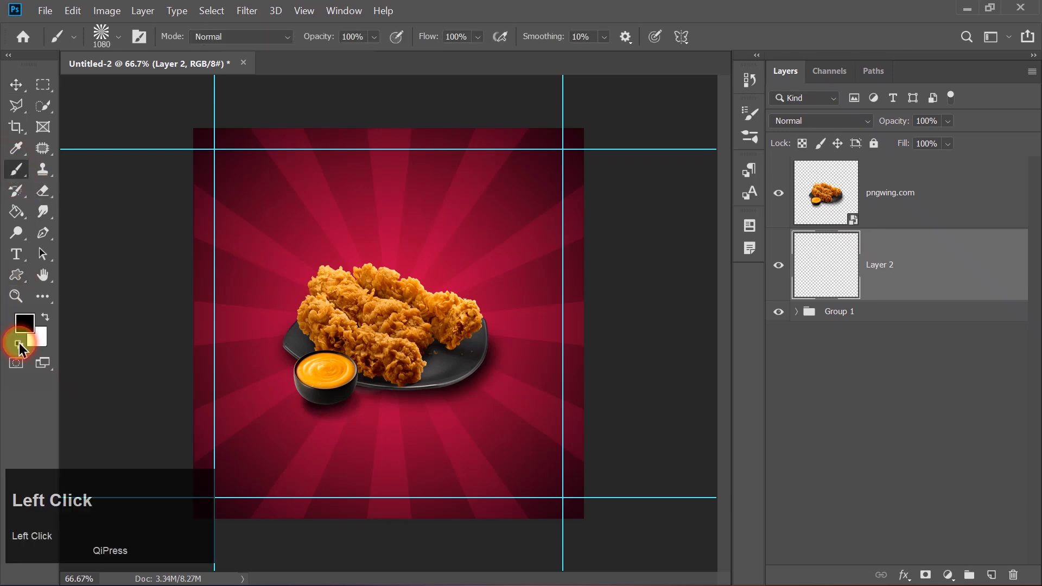
click(102, 35)
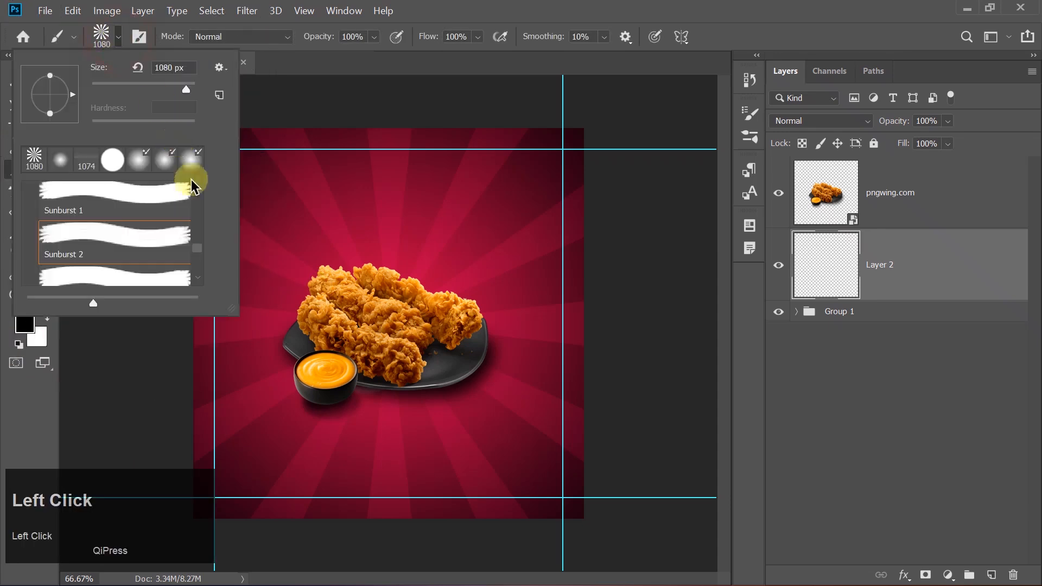
click(196, 248)
drag(197, 248, 194, 172)
click(144, 211)
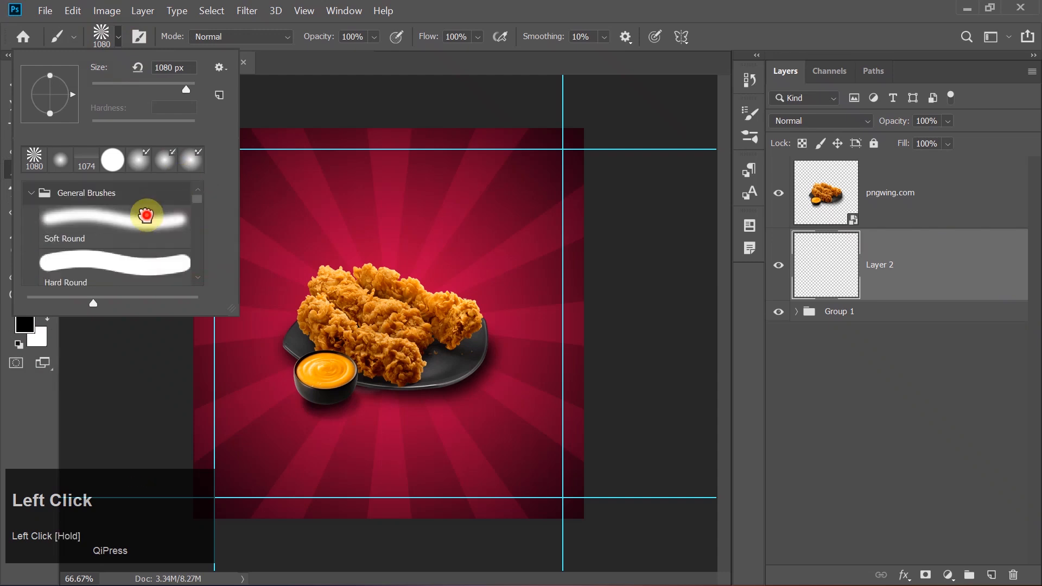
click(347, 36)
Set the brush size to 400 px and paint a single black dab just below the plate
key(bracketleft)
key(bracketleft)
key(bracketleft)
key(bracketleft)
key(bracketleft)
key(bracketleft)
key(bracketleft)
key(bracketleft)
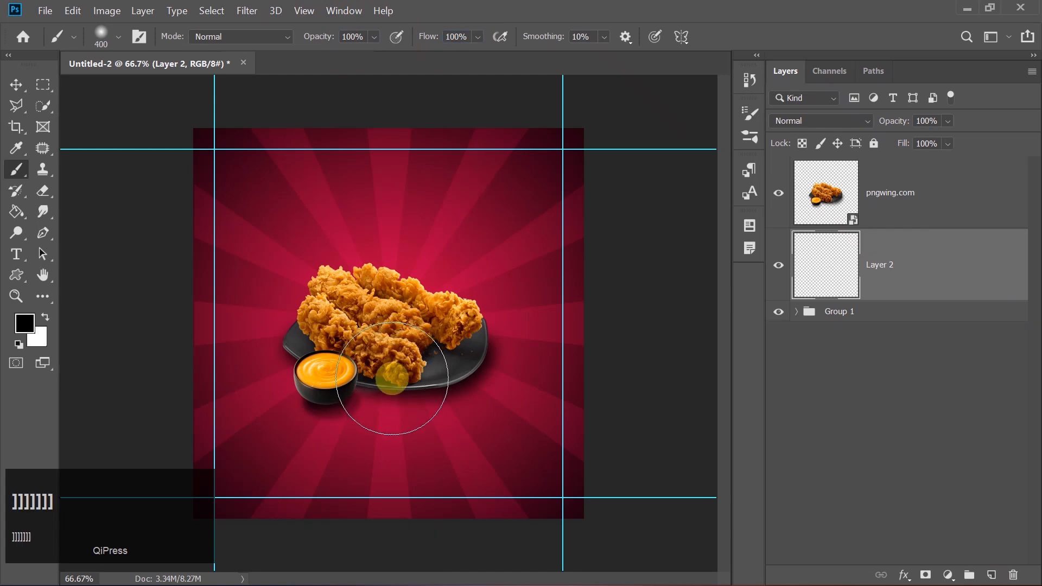
key(bracketright)
key(bracketright)
click(382, 415)
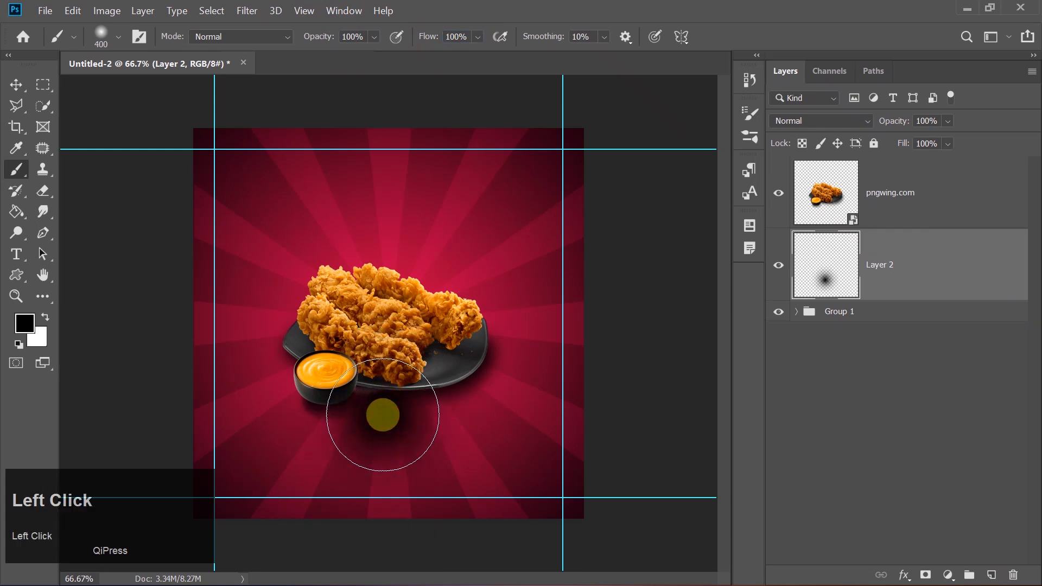
Transform the black dab to about 133% width and 31% height, placing it under the plate as a flat shadow
click(17, 85)
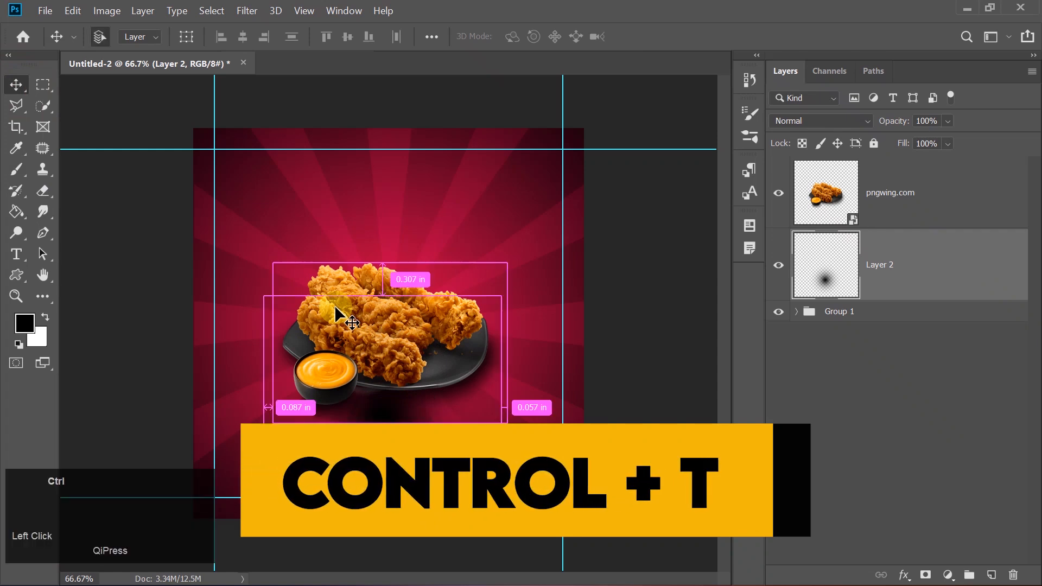
key(ctrl+t)
drag(388, 287, 399, 392)
drag(484, 400, 557, 396)
drag(495, 416, 456, 414)
key(Right)
key(Right)
key(Right)
key(Right)
key(Right)
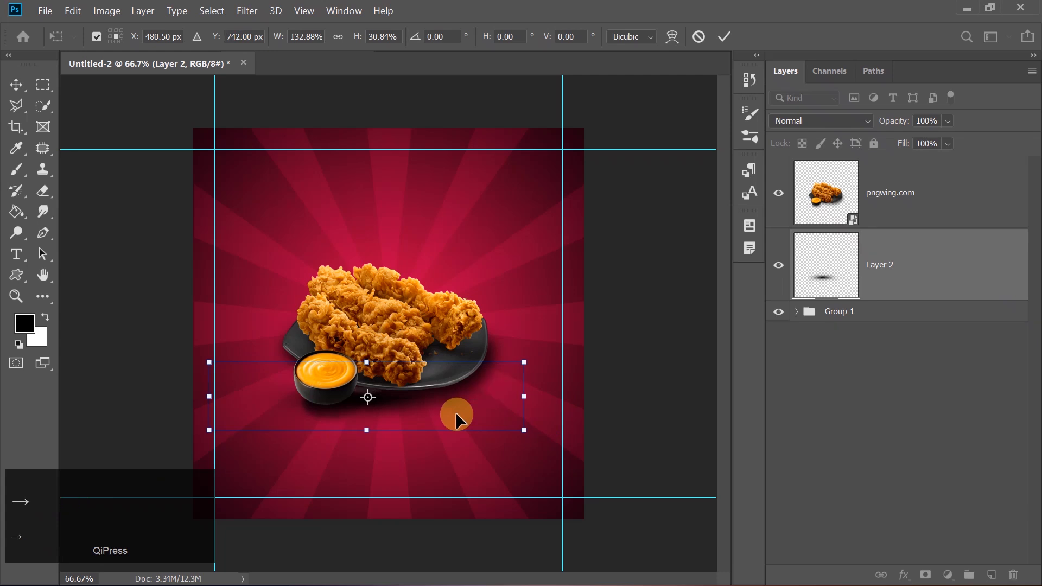
key(Return)
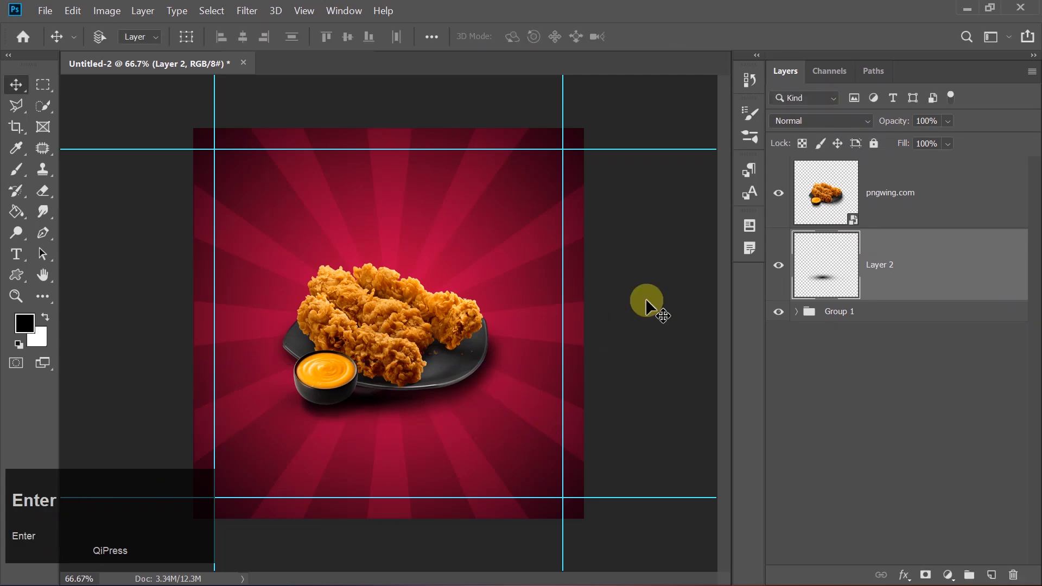
Set the shadow layer's opacity to 50%
click(929, 116)
drag(911, 123, 912, 123)
text(50)
key(Return)
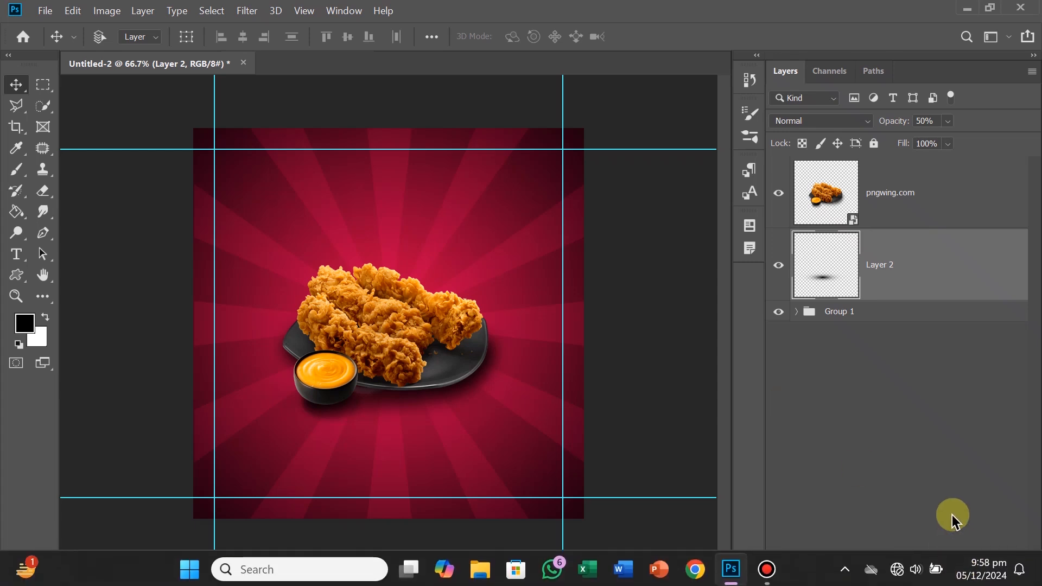
Add a Hue/Saturation adjustment clipped to the shadow layer with saturation +5
click(948, 575)
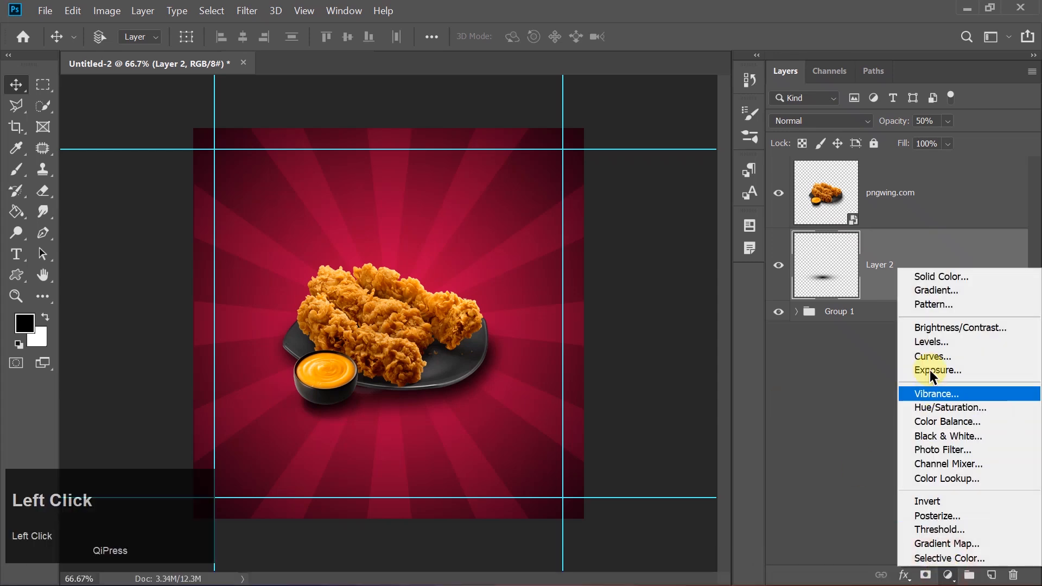
click(928, 407)
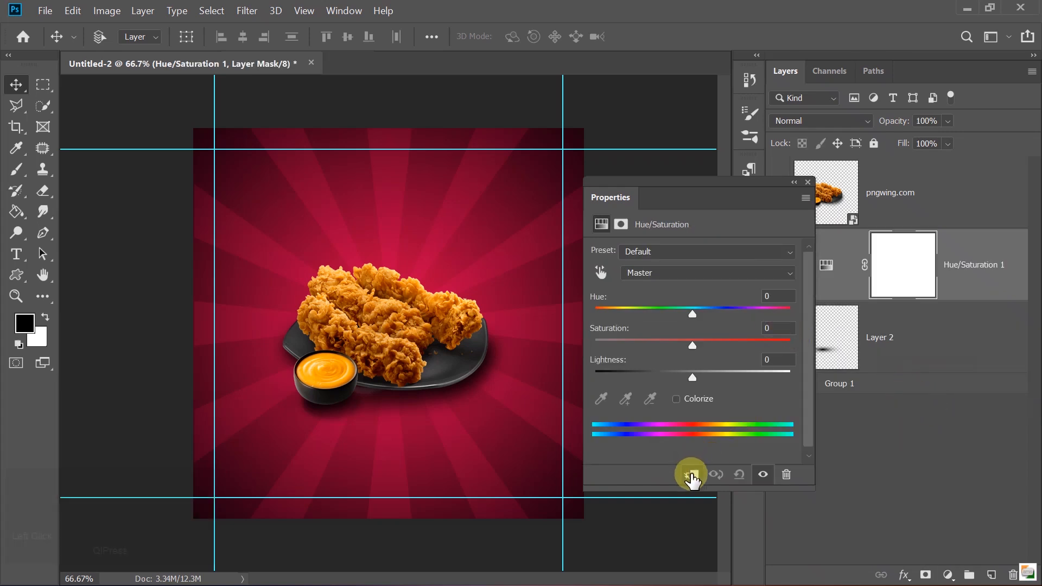
click(692, 474)
click(781, 328)
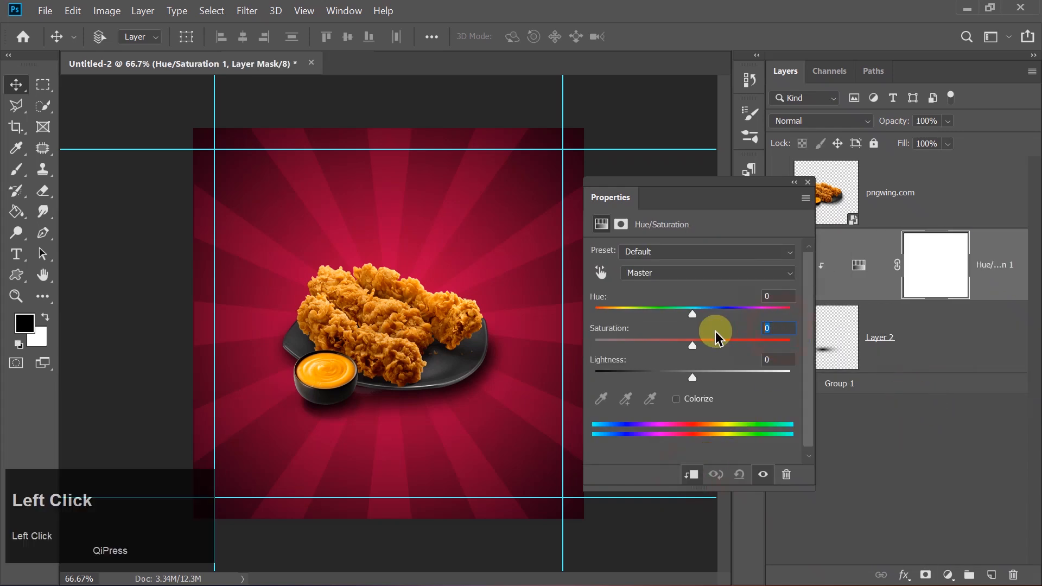
text(5)
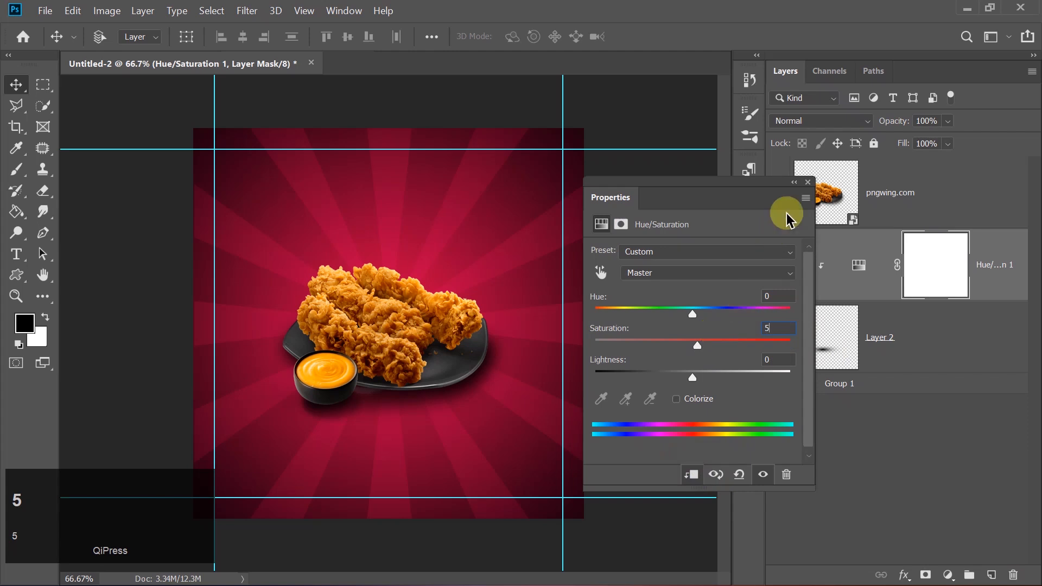
click(807, 185)
Add a clipped Levels adjustment above Hue/Saturation with the black input level set to 8
click(948, 575)
click(930, 353)
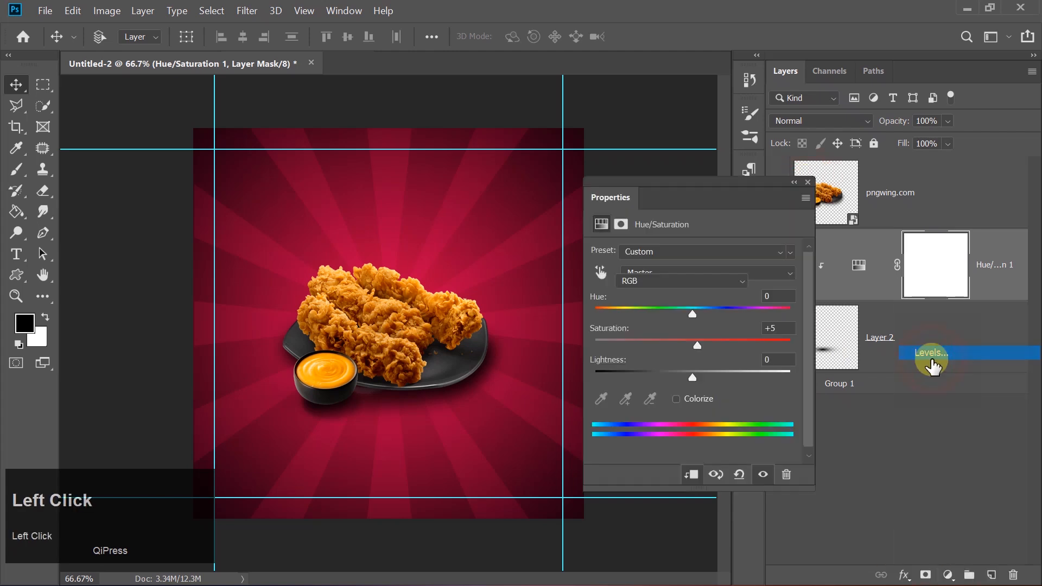
click(693, 477)
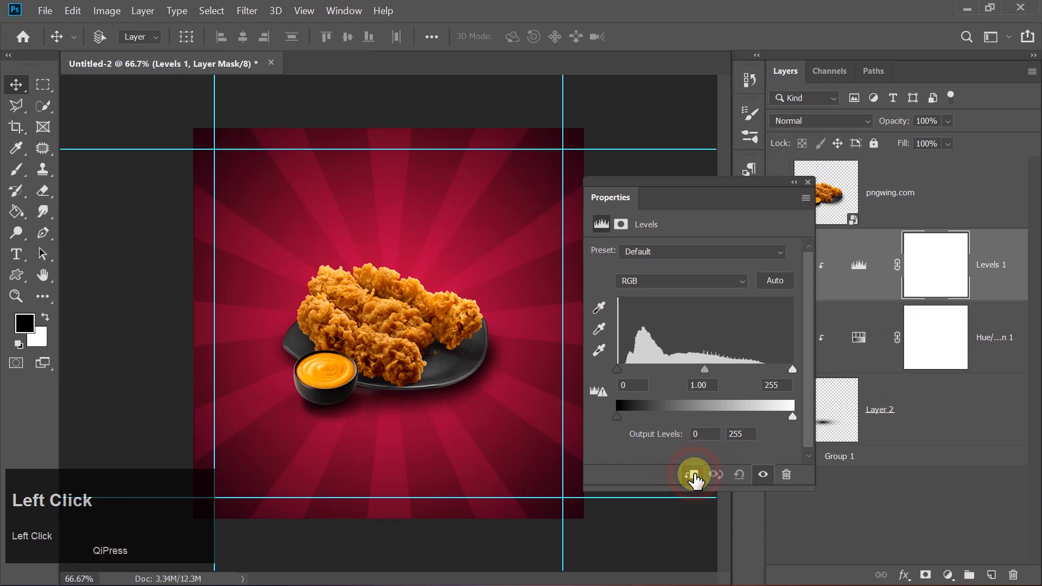
click(627, 384)
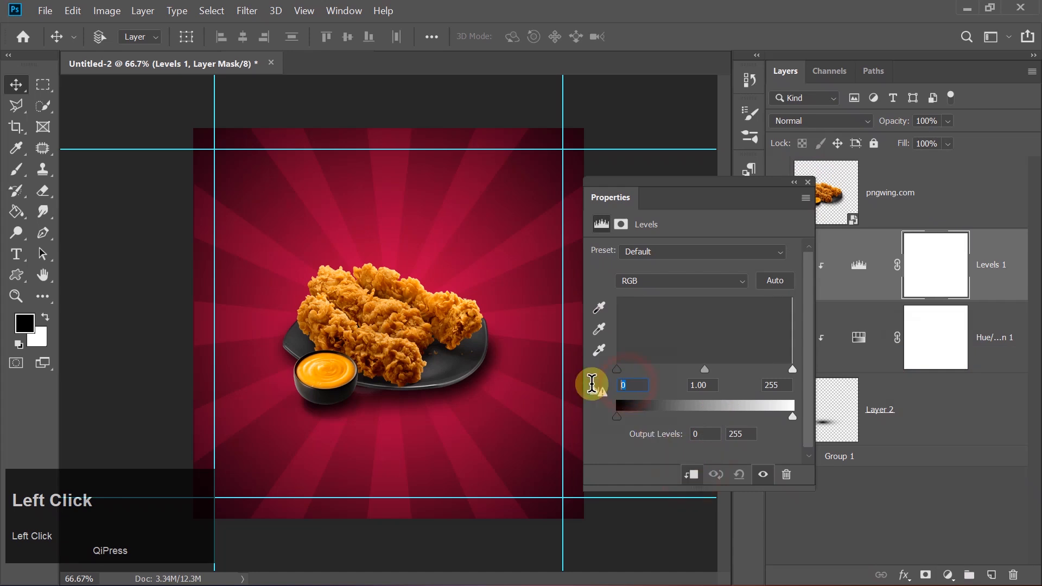
text(8)
key(Return)
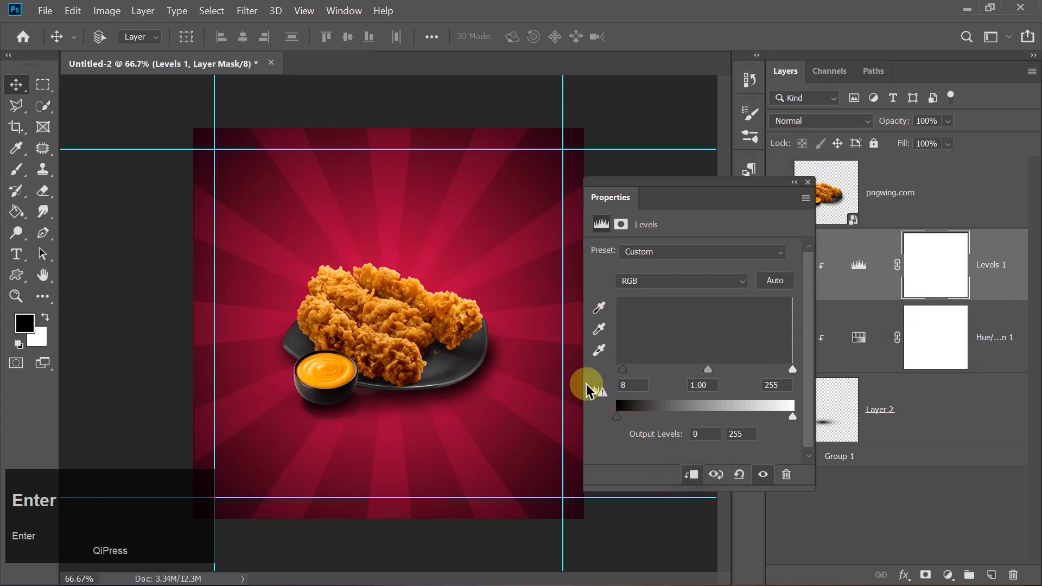
Add a Vibrance adjustment clipped above Levels for the shadow layer, with vibrance set to 70
click(948, 576)
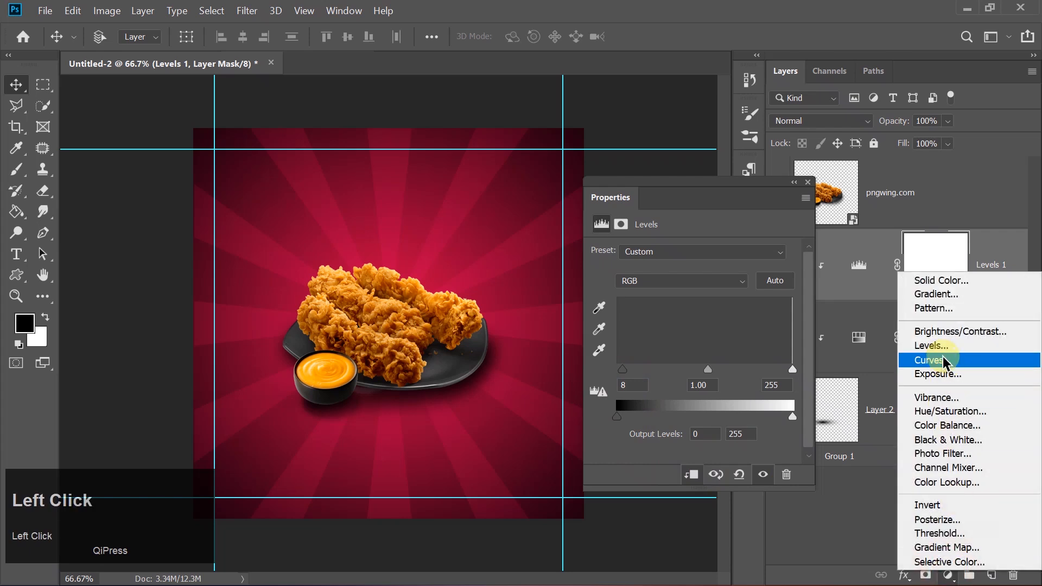
click(937, 402)
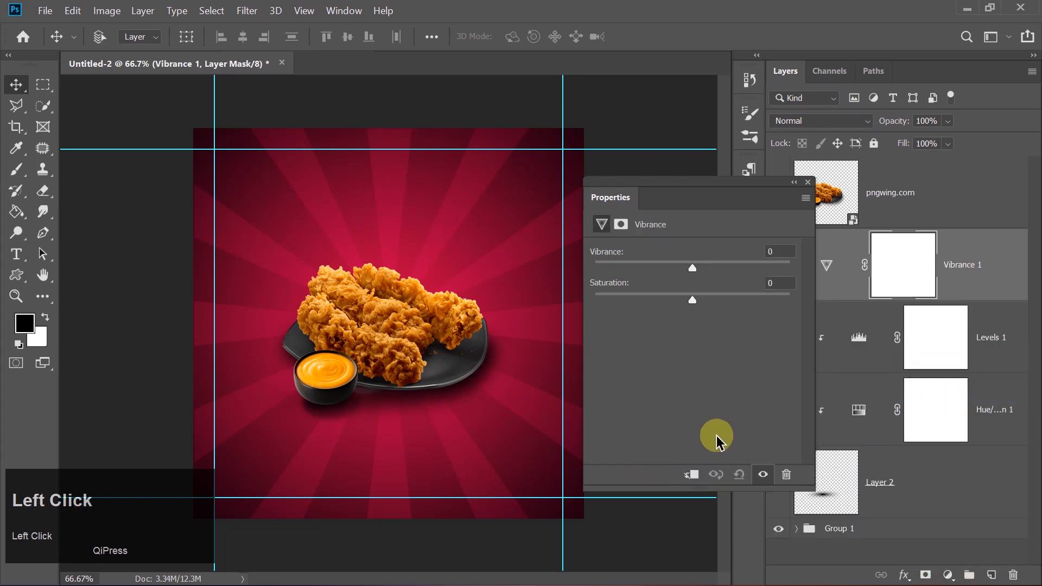
click(691, 476)
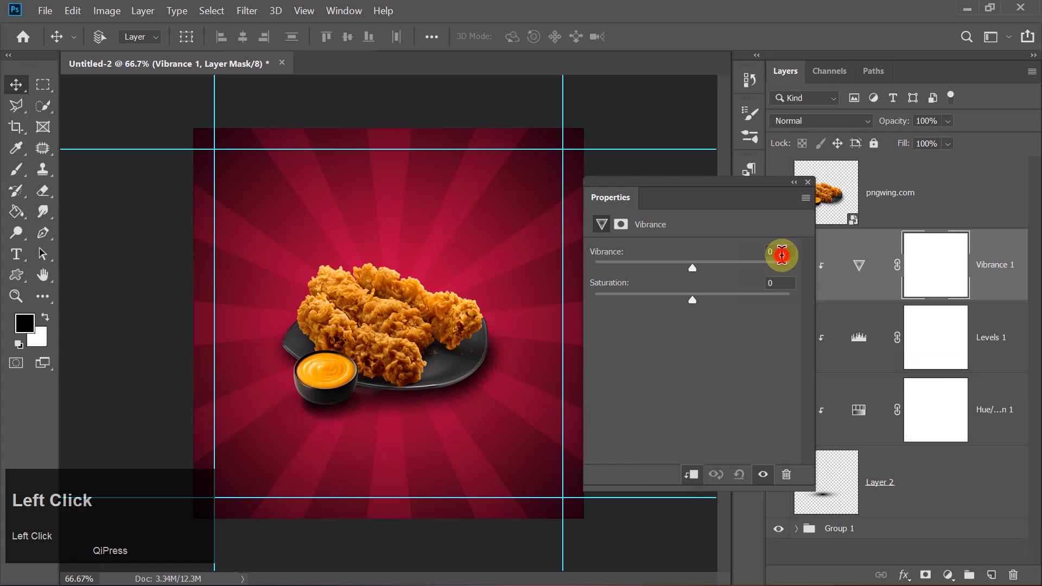
drag(781, 255, 747, 253)
text(70)
key(Return)
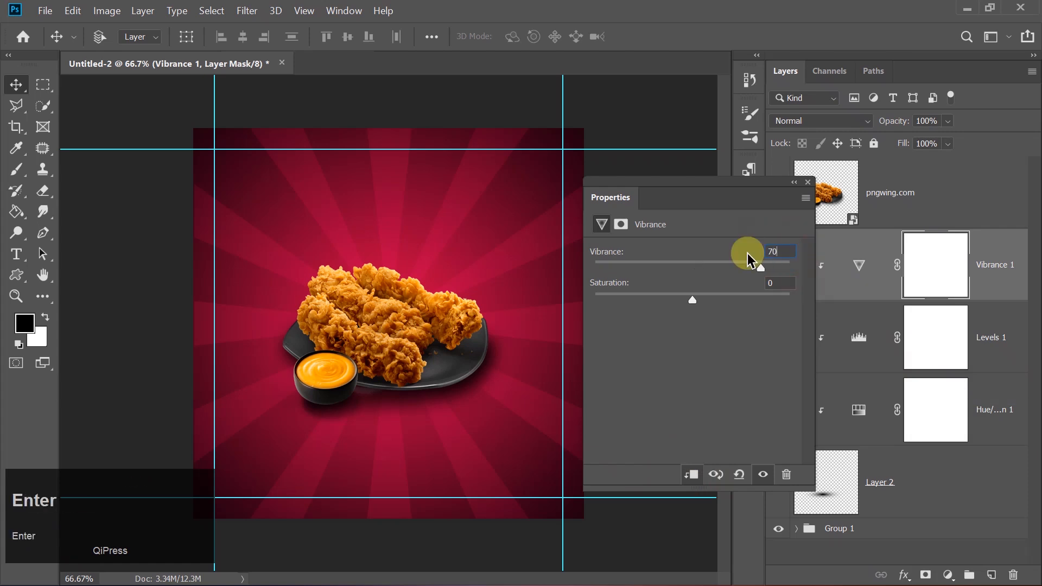
click(808, 183)
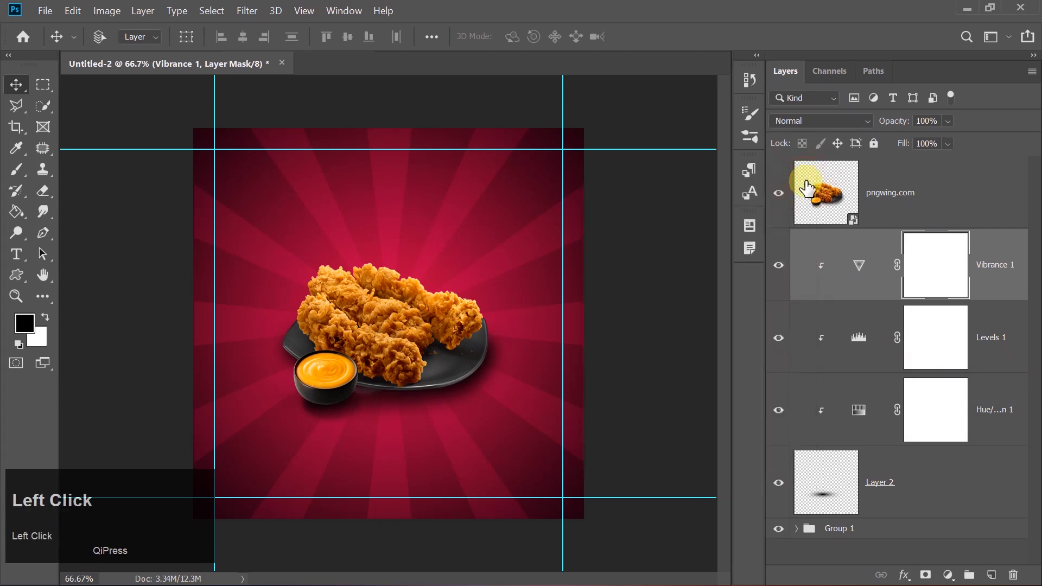
Draw a circle about 92 px in diameter below the plate with the Ellipse tool
right_click(20, 277)
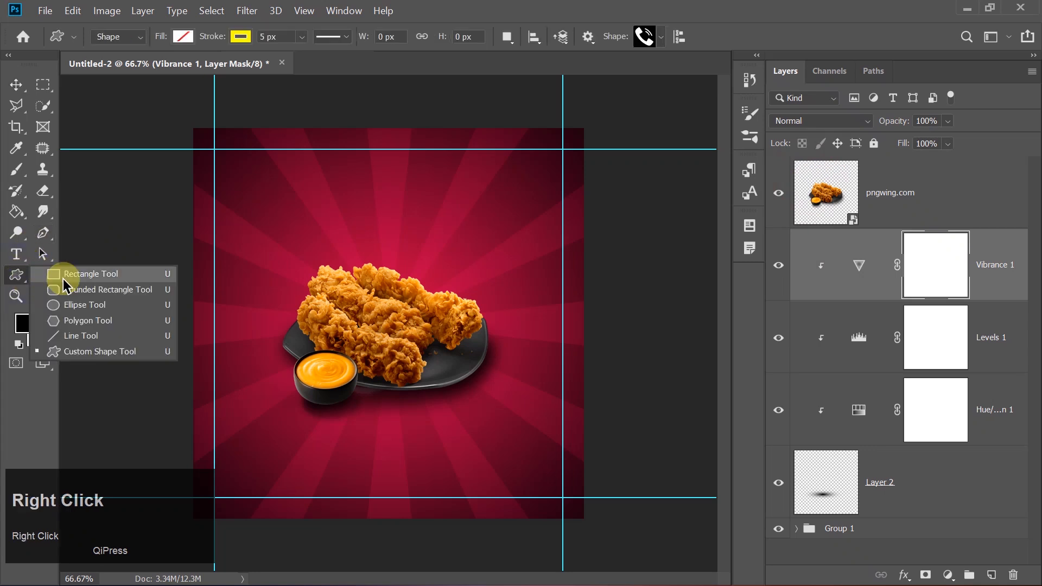
click(70, 307)
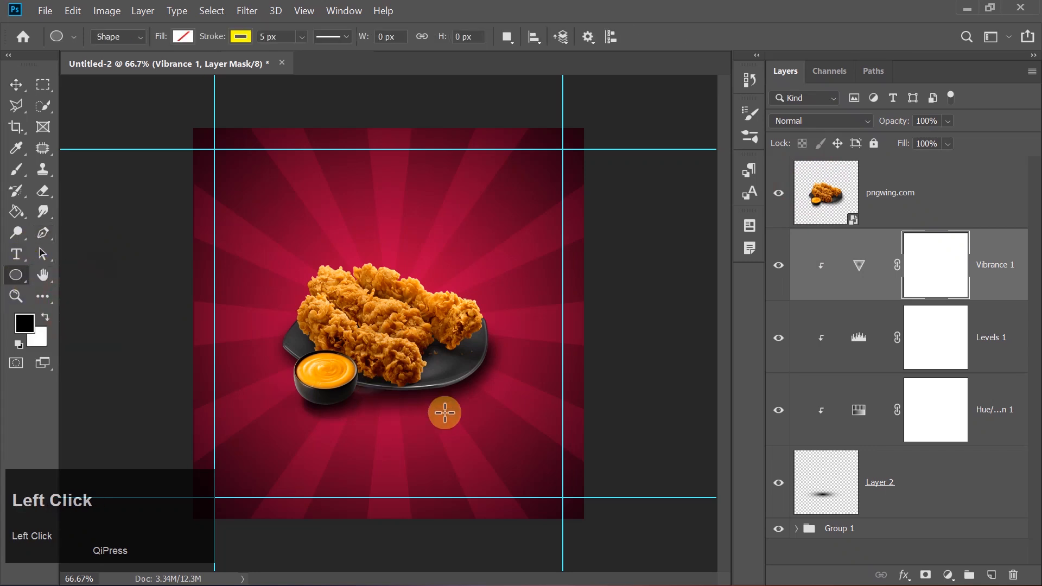
drag(444, 412, 479, 446)
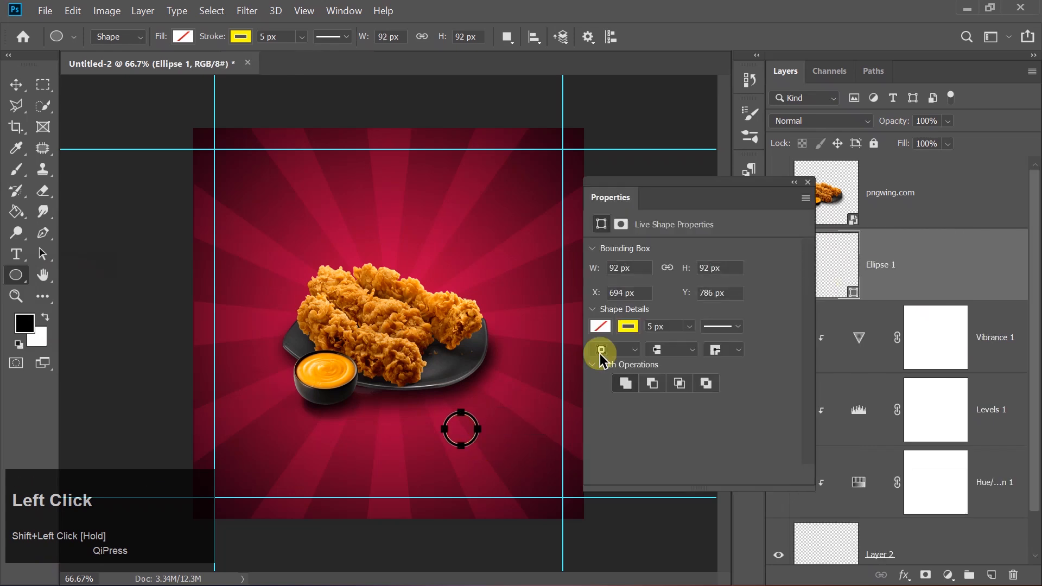
Remove the circle's stroke and give it a solid ffc600 fill
click(628, 327)
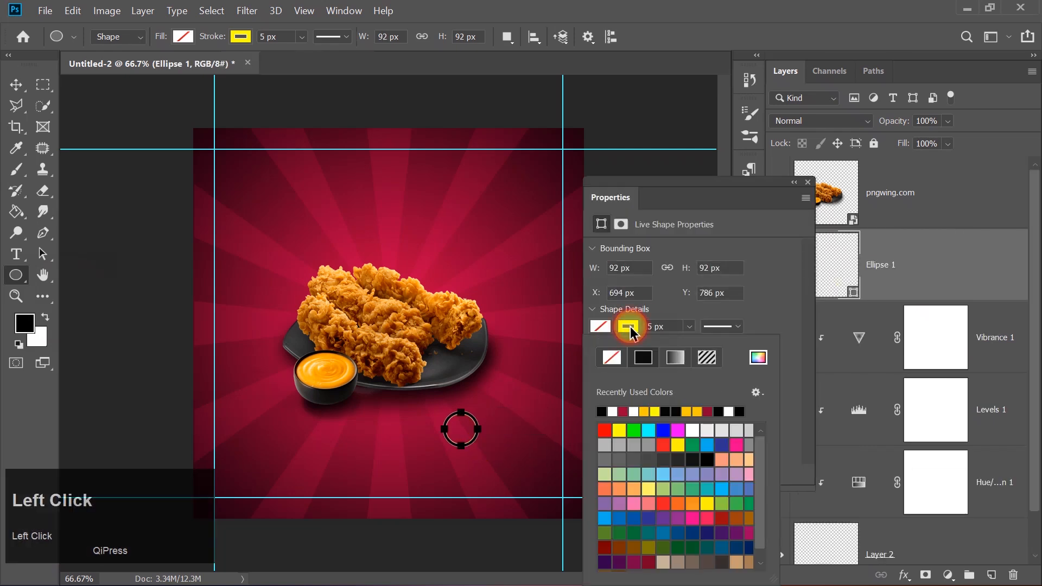
click(617, 358)
click(600, 326)
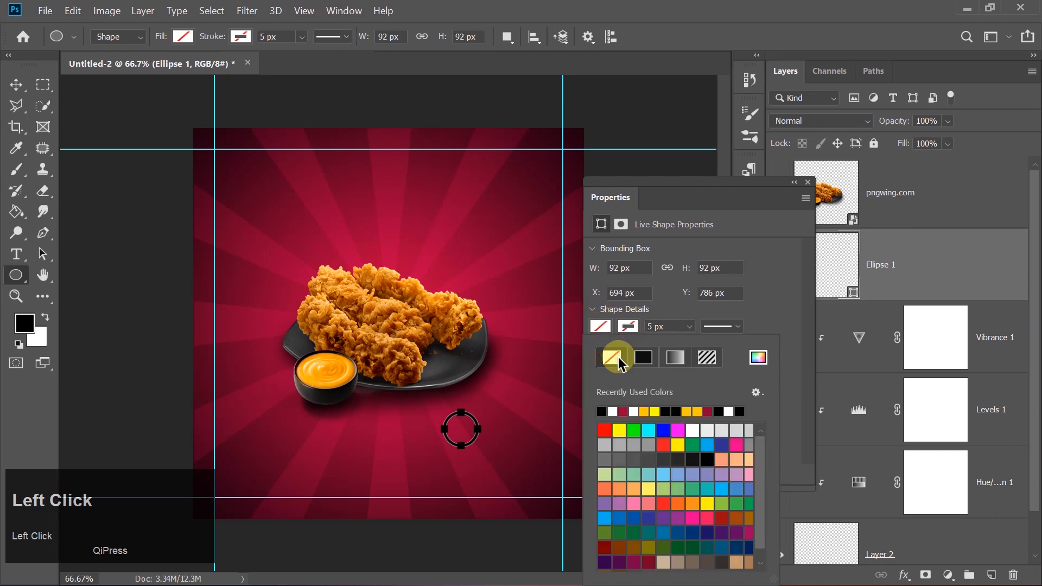
click(758, 357)
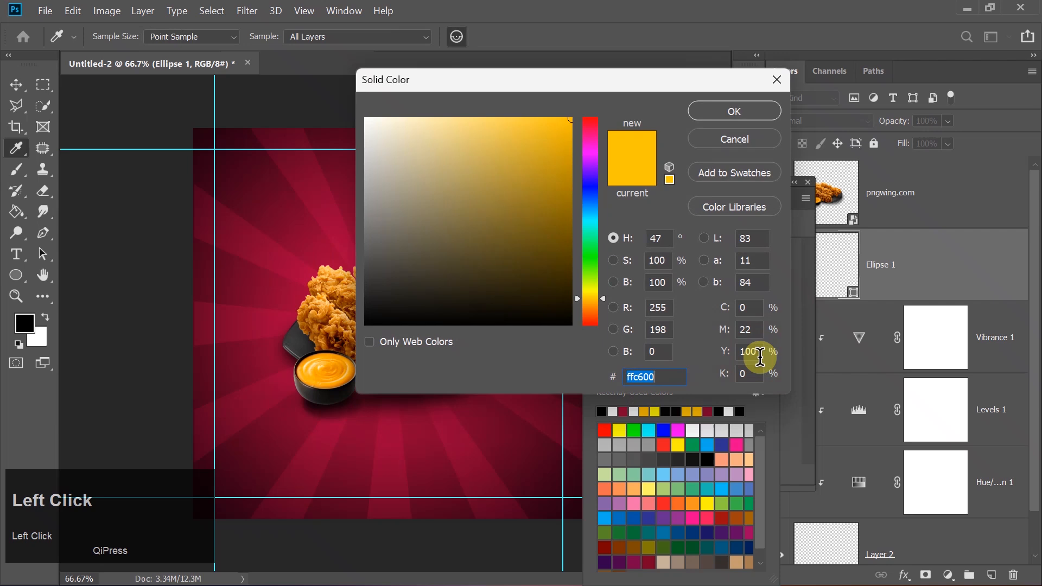
text(ffc600)
key(Return)
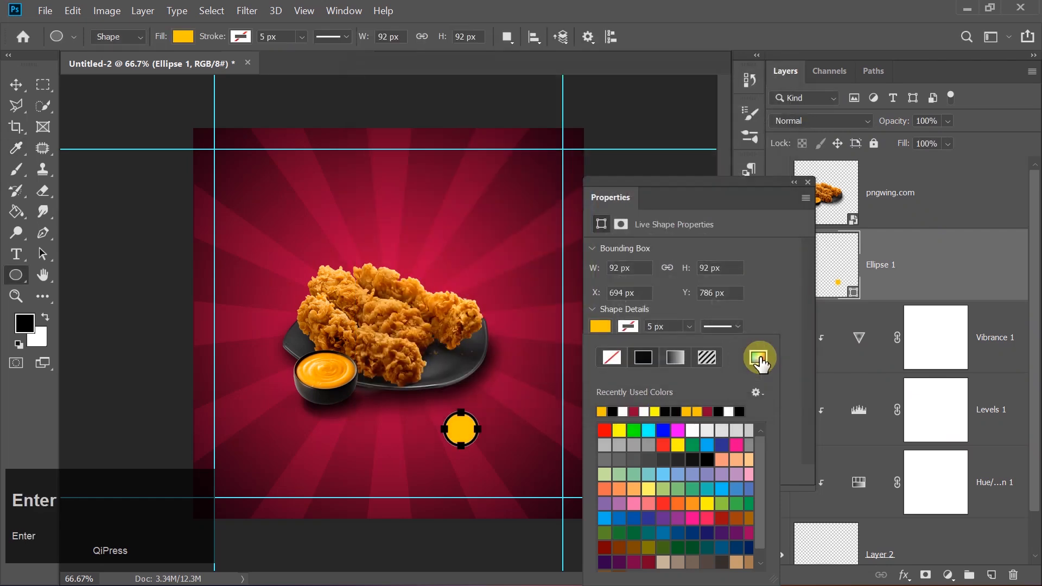
click(808, 183)
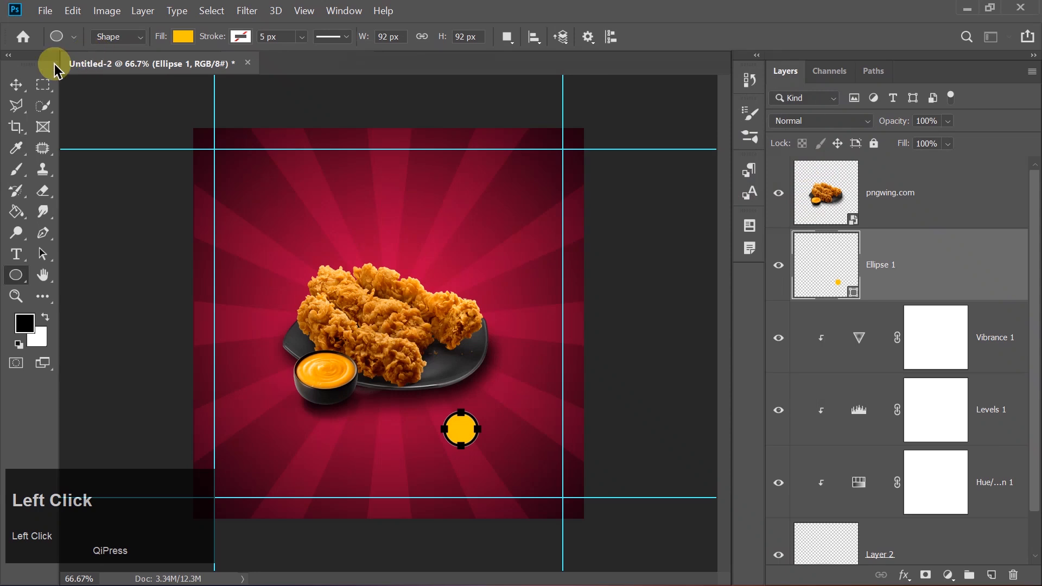
Move the yellow circle into the lower-right corner formed by the guides
click(16, 86)
drag(464, 432, 544, 478)
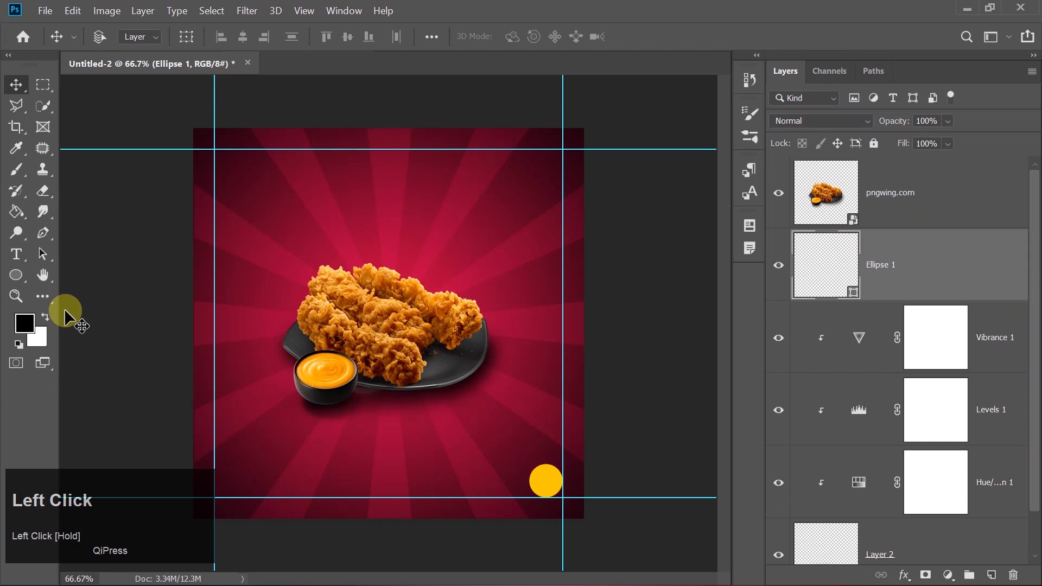
Choose the telephone handset as the shape for the Custom Shape tool
right_click(16, 275)
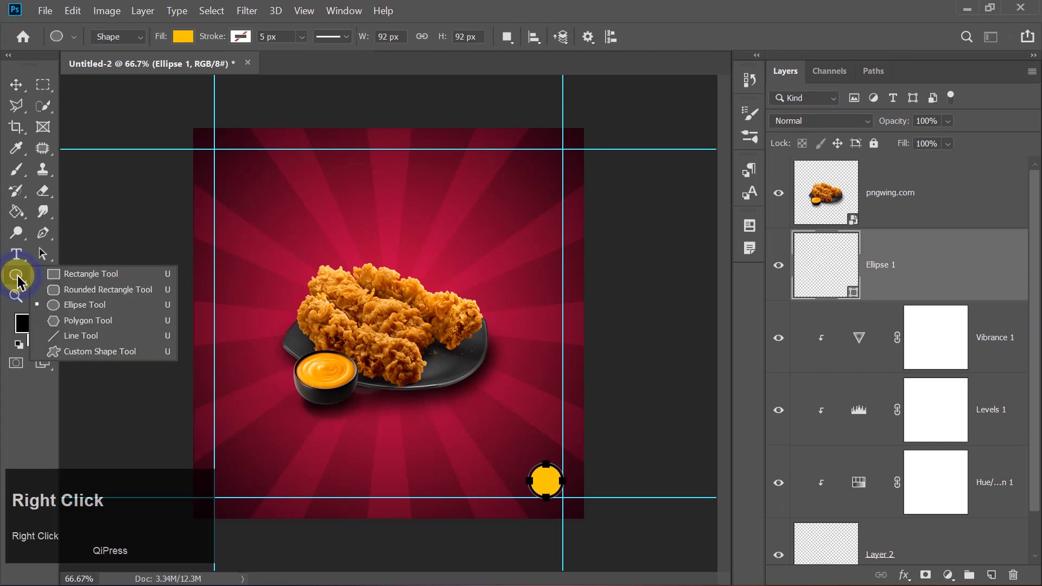
click(78, 351)
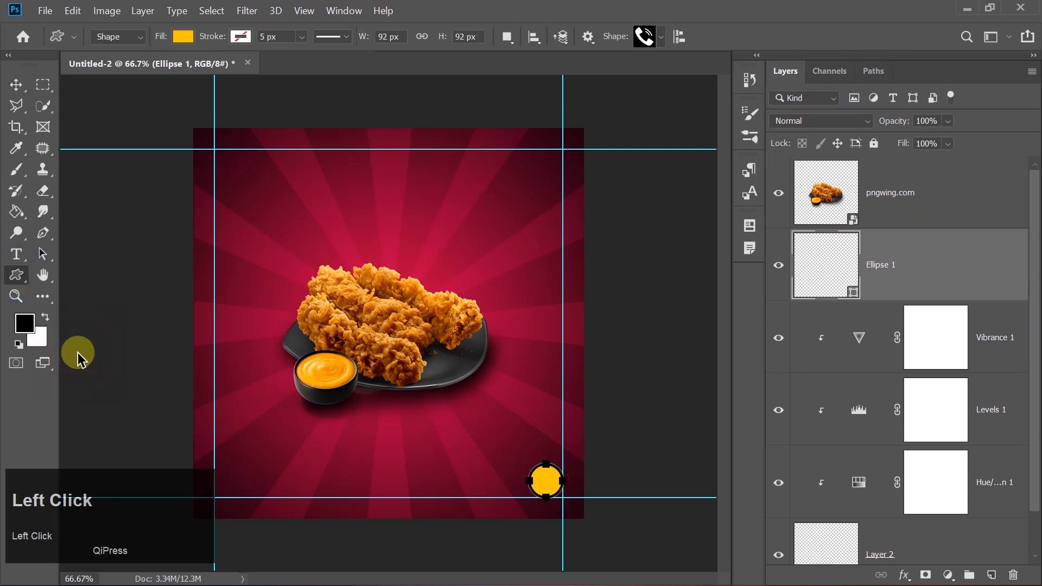
click(661, 37)
click(699, 154)
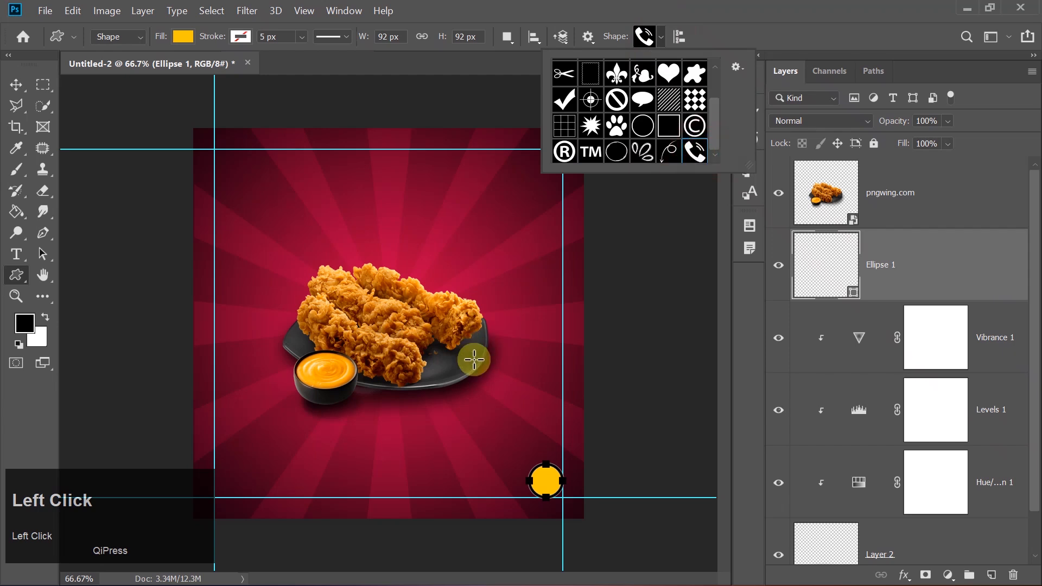
shift+click(449, 408)
drag(449, 409, 470, 434)
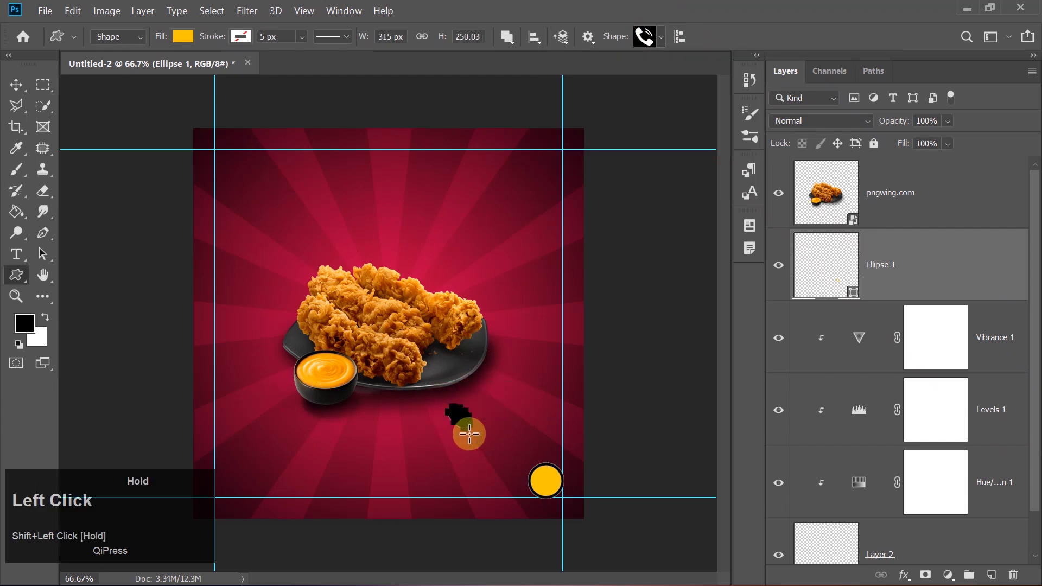
key(ctrl+z)
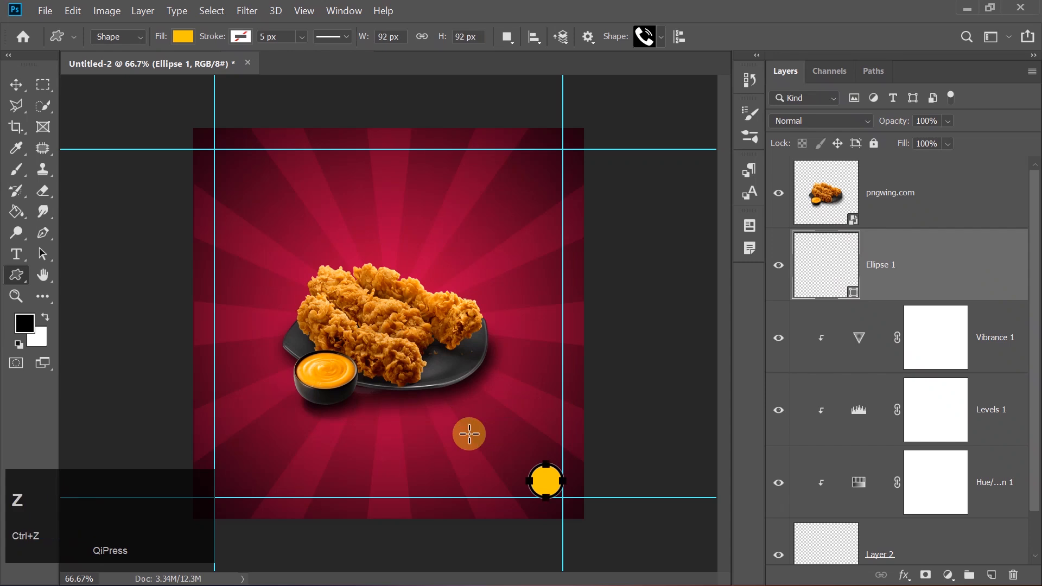
Draw a telephone shape about 59 px wide on a new layer above the circle's layer, between the plate and the circle
click(991, 575)
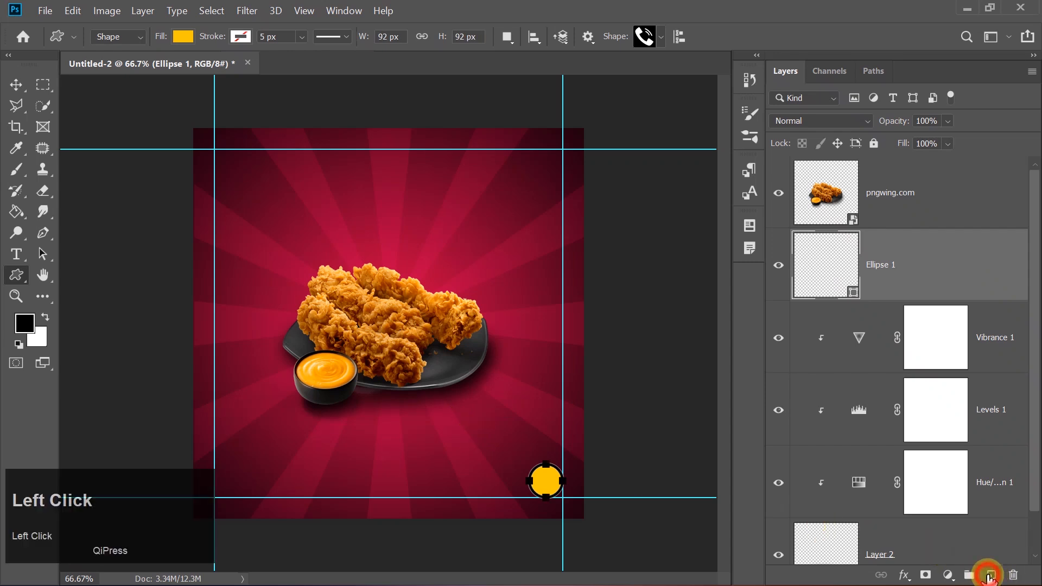
drag(449, 426, 469, 449)
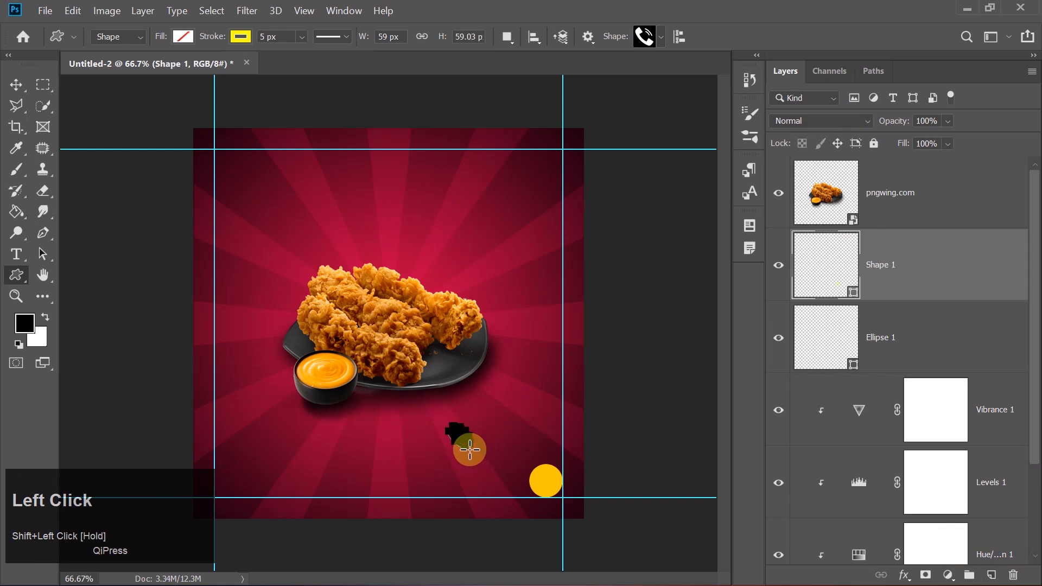
Fill the telephone shape with white
click(240, 36)
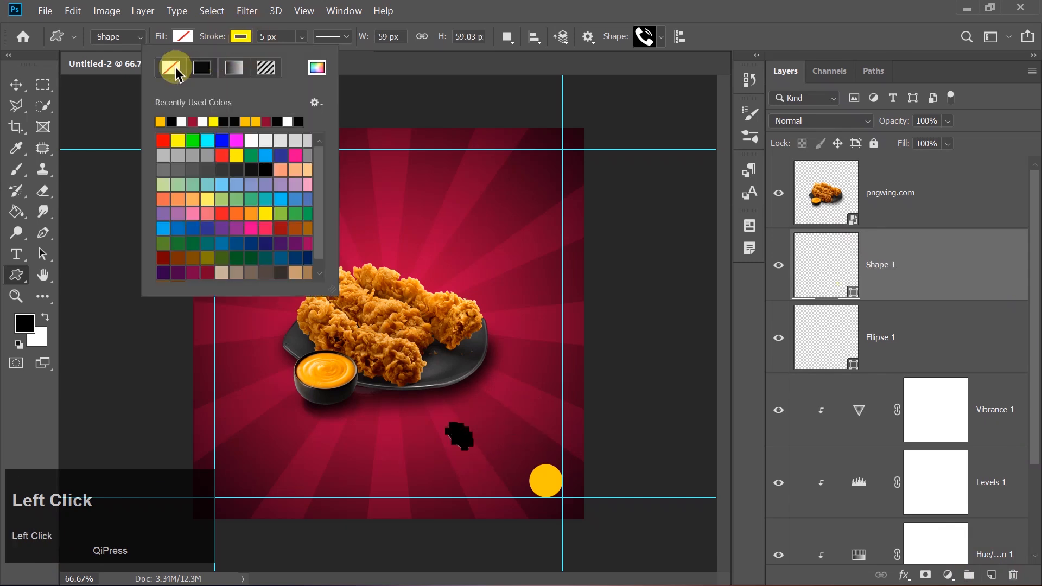
click(183, 37)
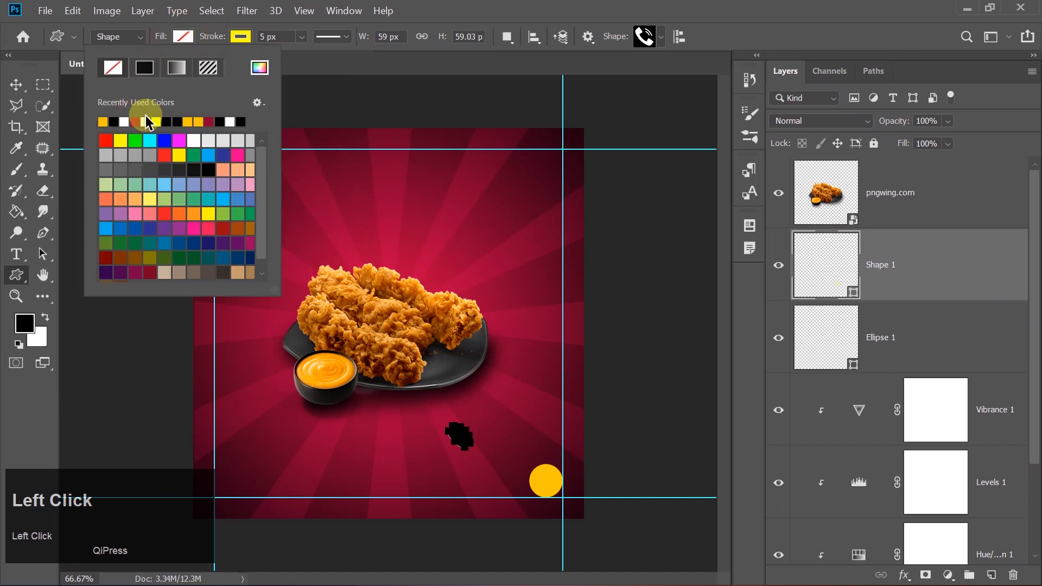
click(145, 121)
click(181, 38)
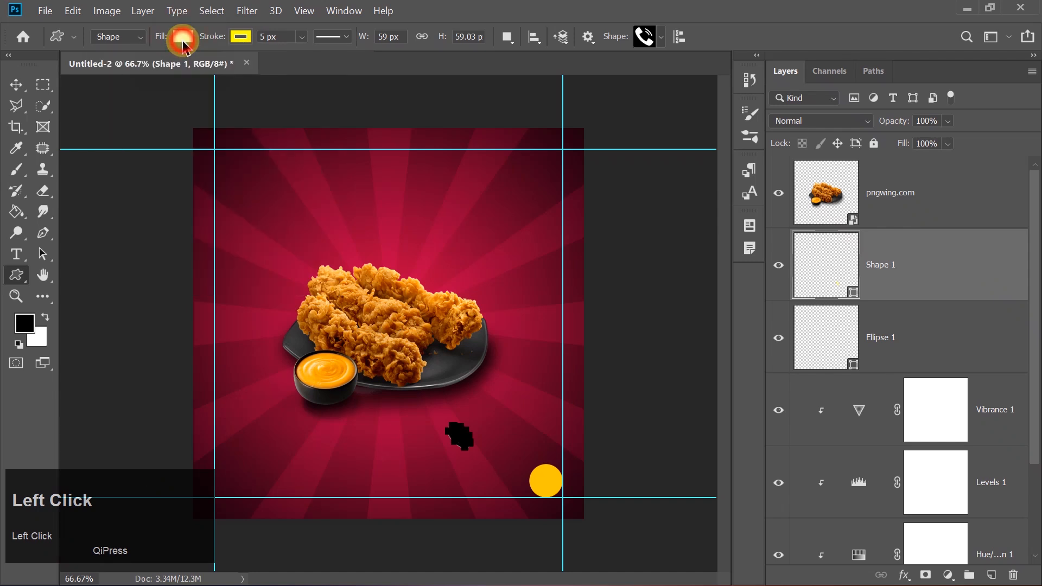
click(15, 85)
click(452, 433)
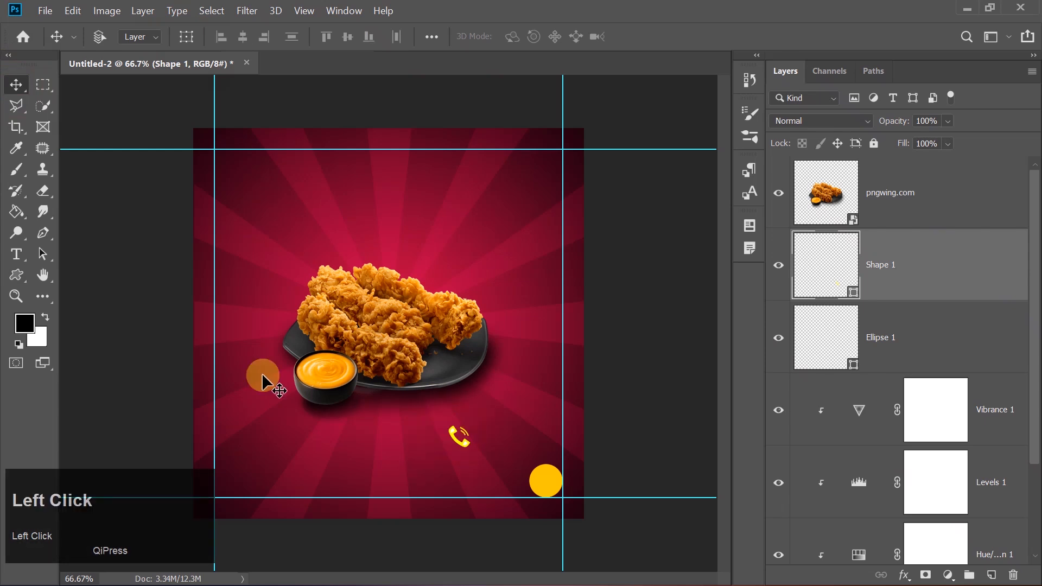
Remove the telephone shape's stroke and move the shape onto the centre of the yellow circle
click(16, 277)
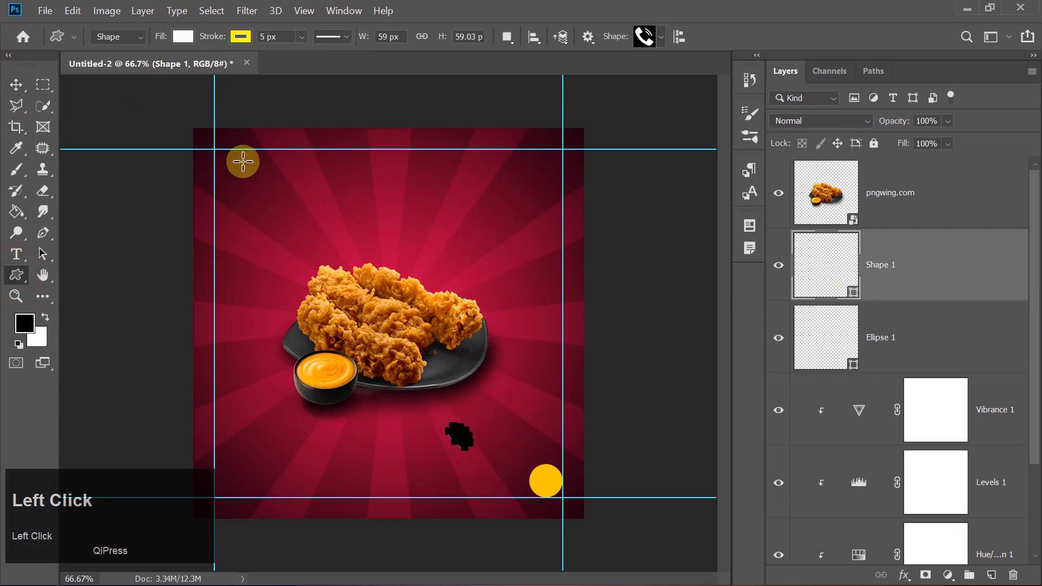
click(239, 37)
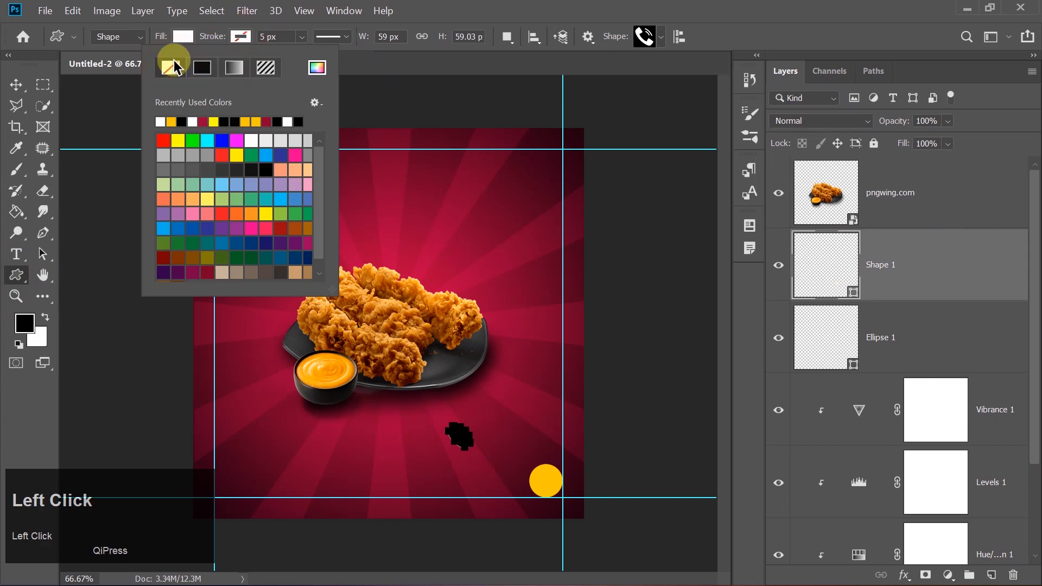
click(177, 36)
click(20, 86)
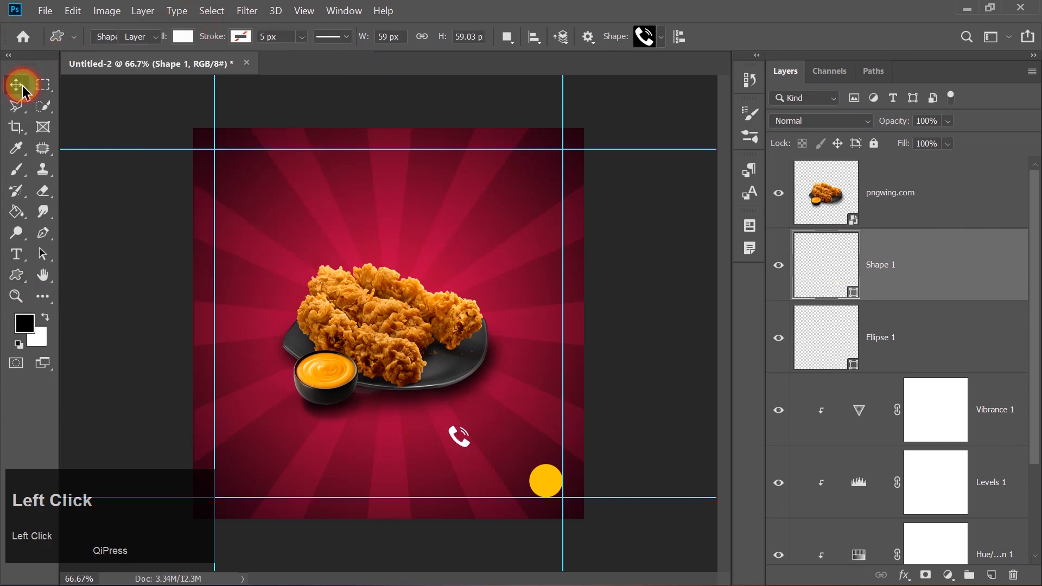
drag(445, 418, 550, 485)
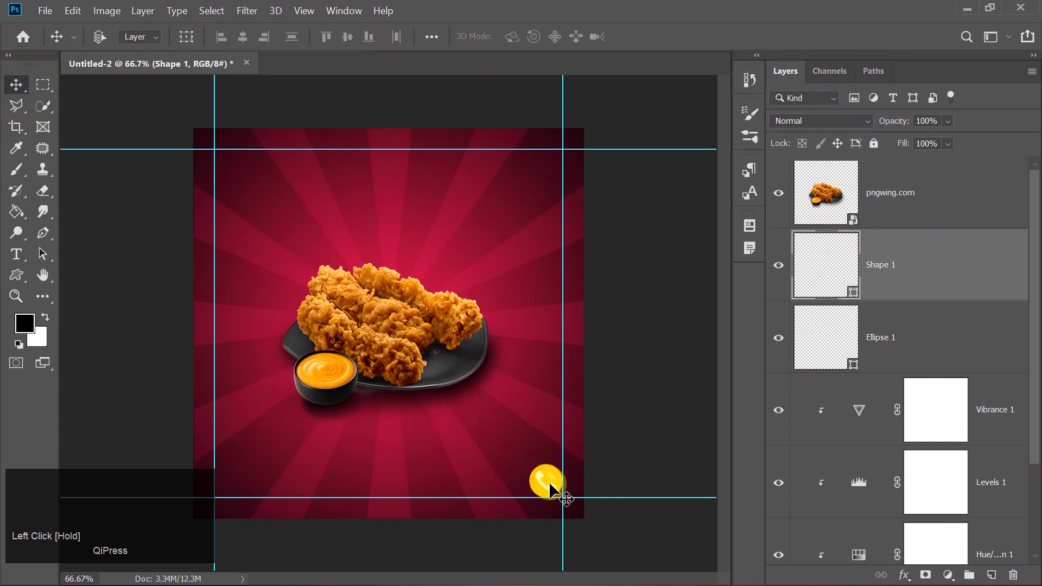
Change the telephone shape's fill to black
click(23, 280)
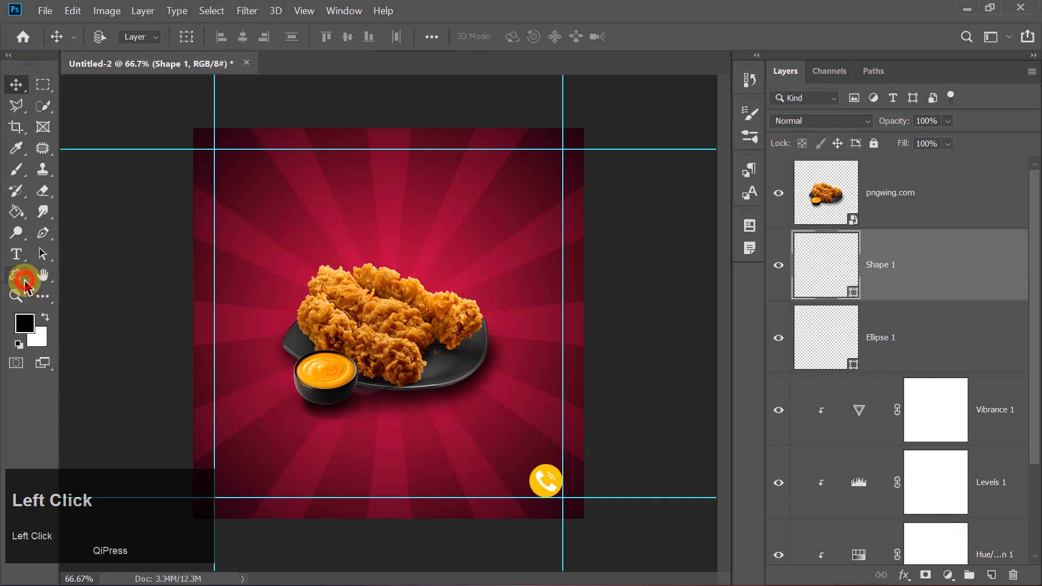
click(181, 38)
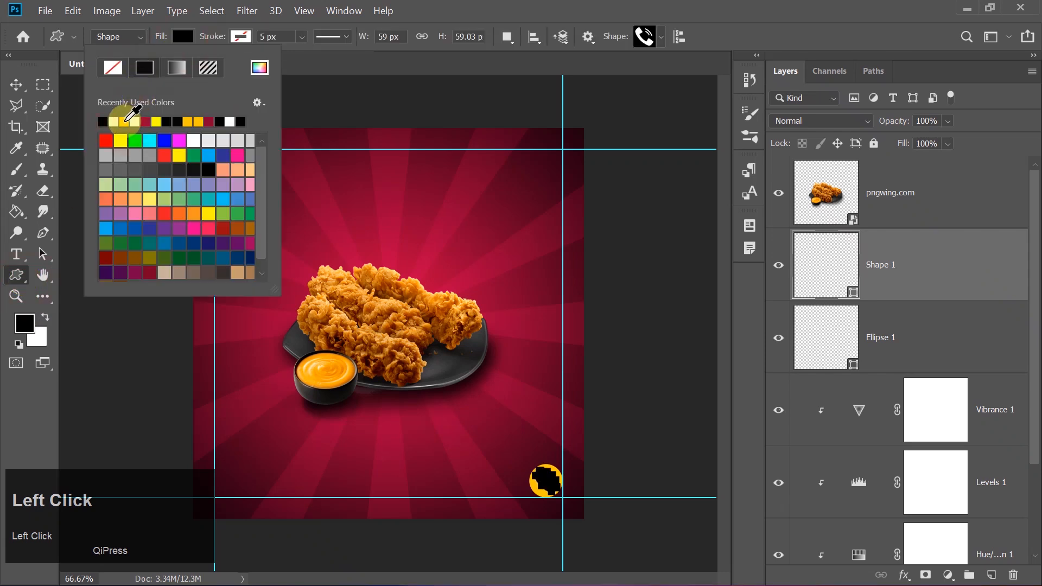
click(181, 37)
click(17, 84)
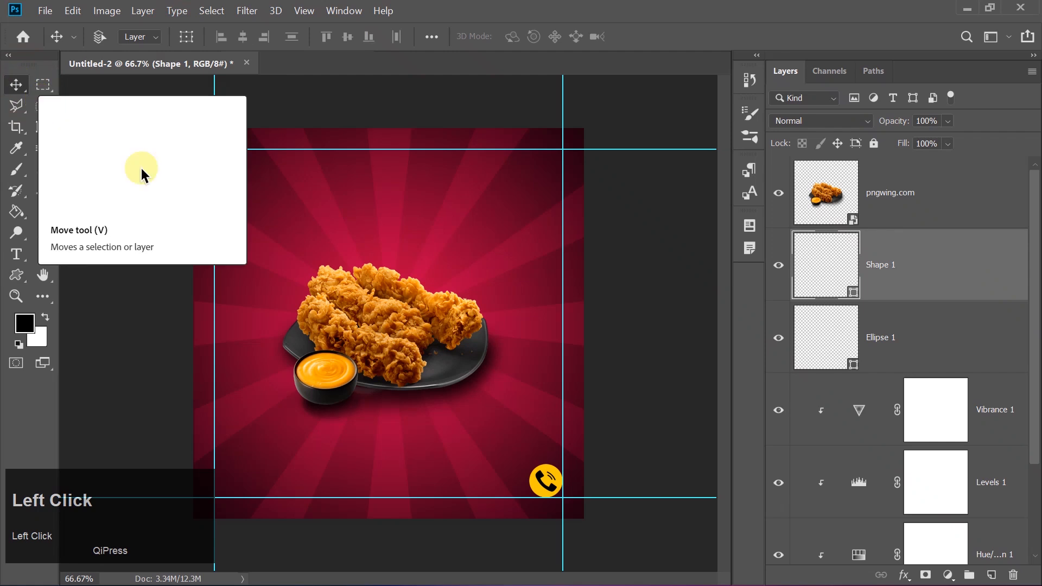
Scale the telephone shape down to about 90% around its centre within the yellow circle
key(ctrl+t)
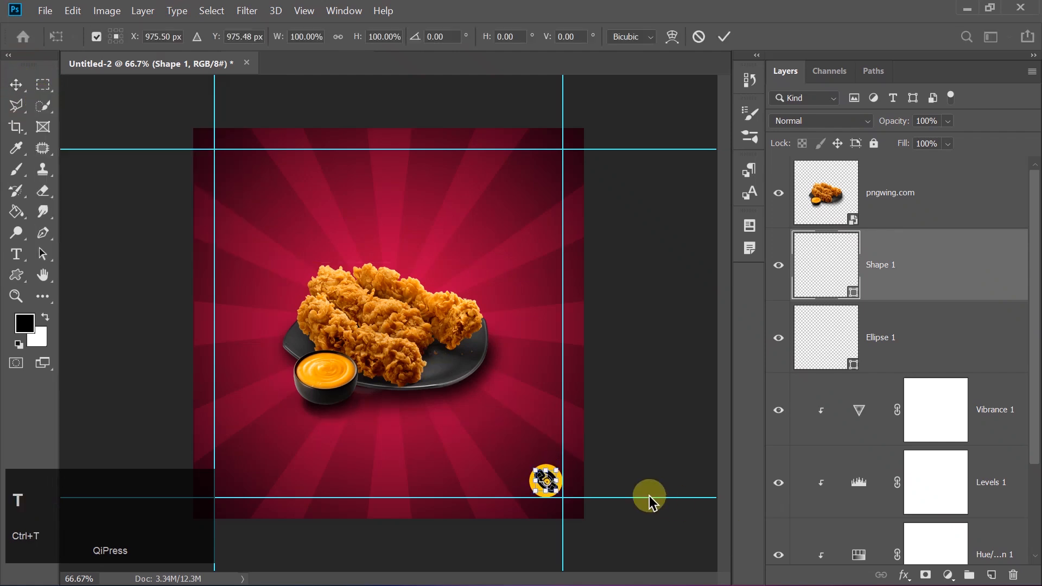
alt+click(557, 493)
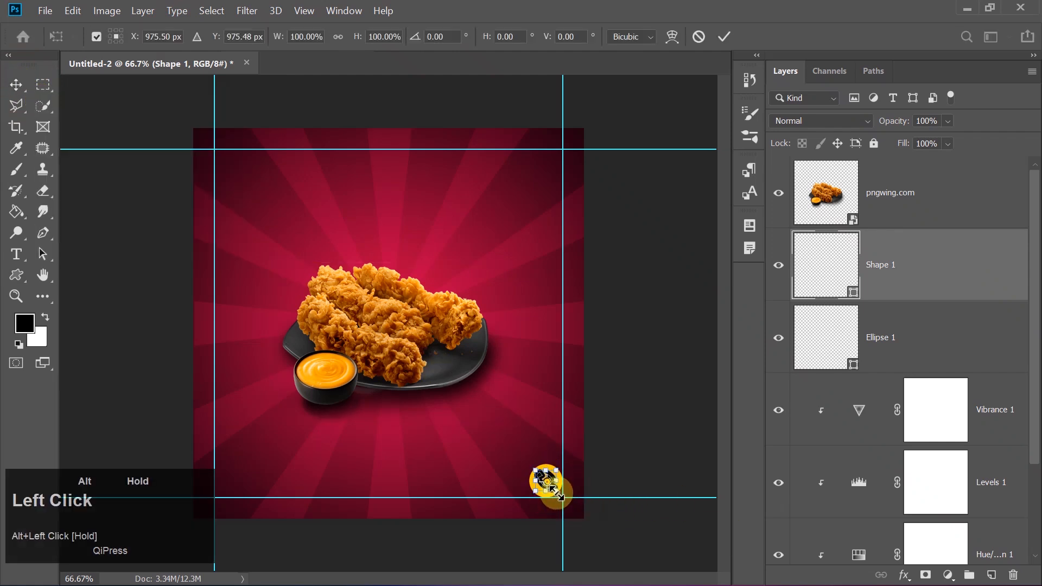
drag(557, 494, 558, 494)
key(ctrl+z)
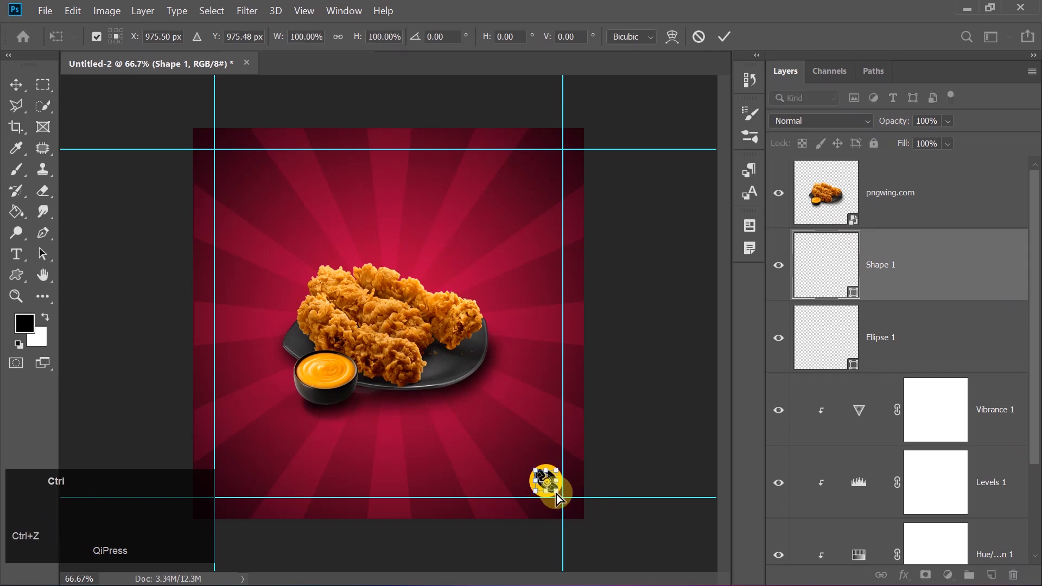
key(ctrl+equal)
drag(1034, 303, 1027, 304)
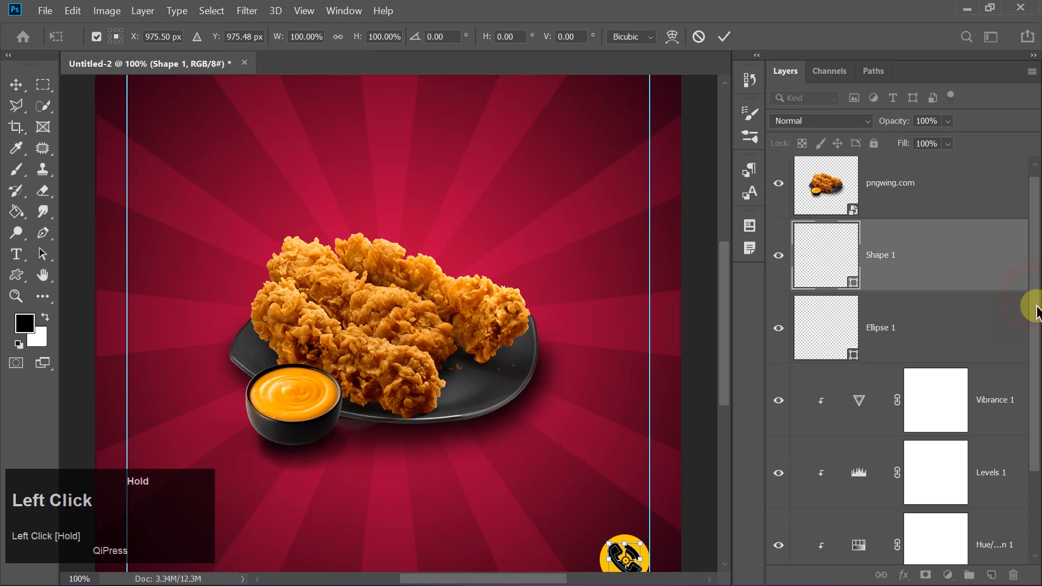
drag(725, 322, 726, 369)
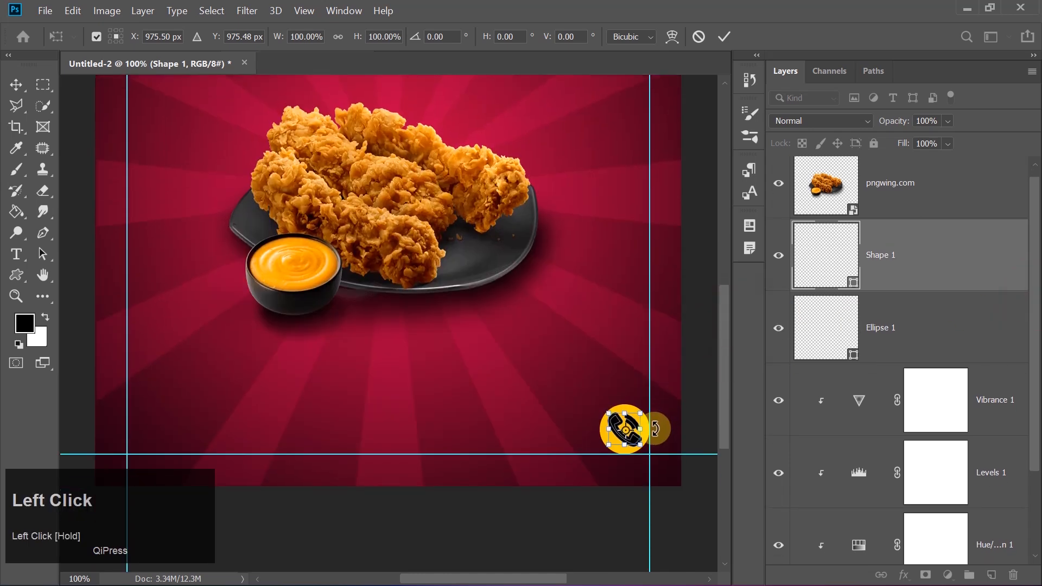
drag(633, 443, 633, 441)
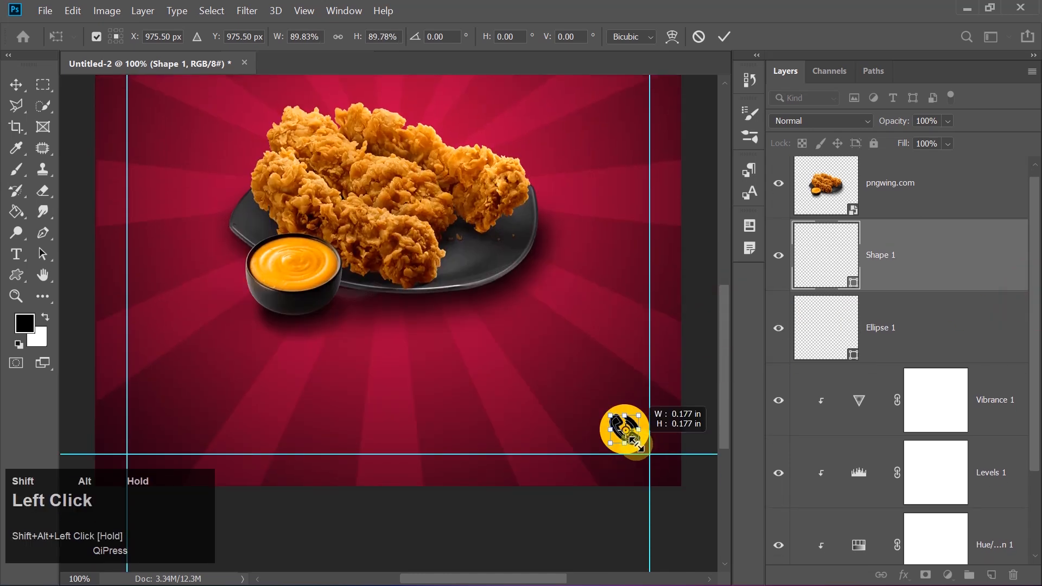
key(Return)
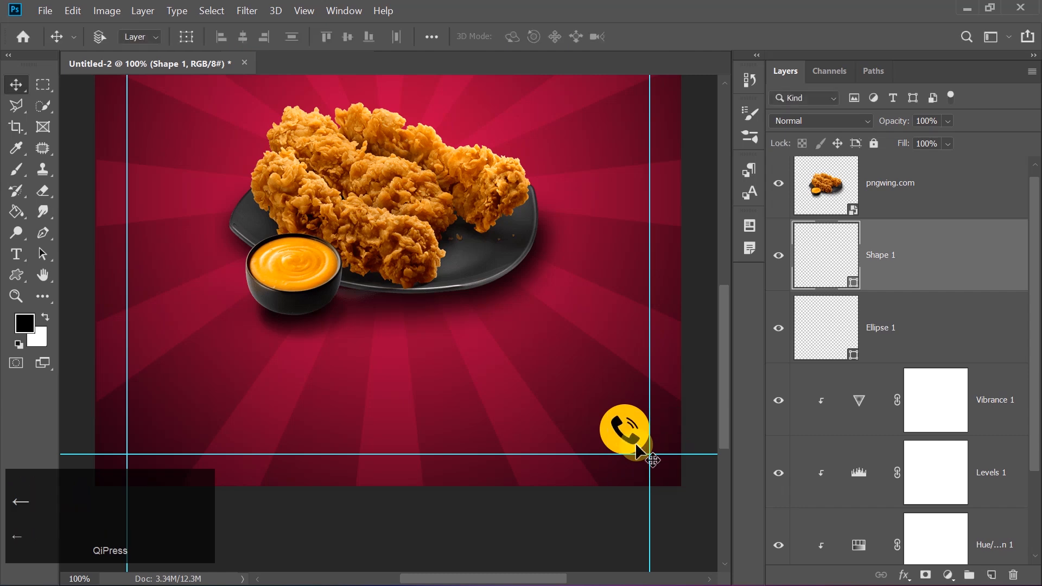
key(ctrl)
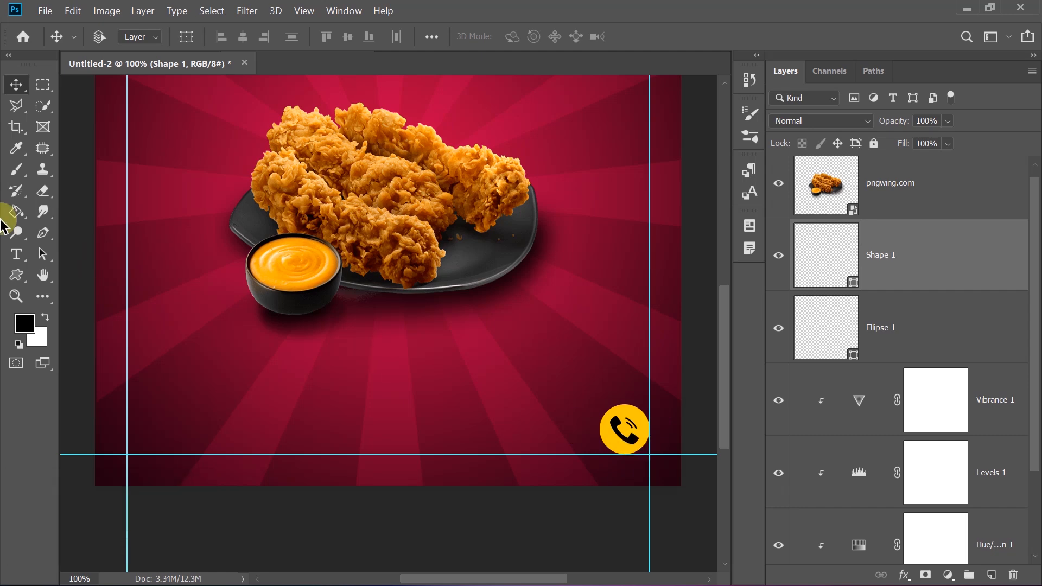
Add the contact phone number as white text near the poster's lower edge, beside the yellow circle
click(15, 253)
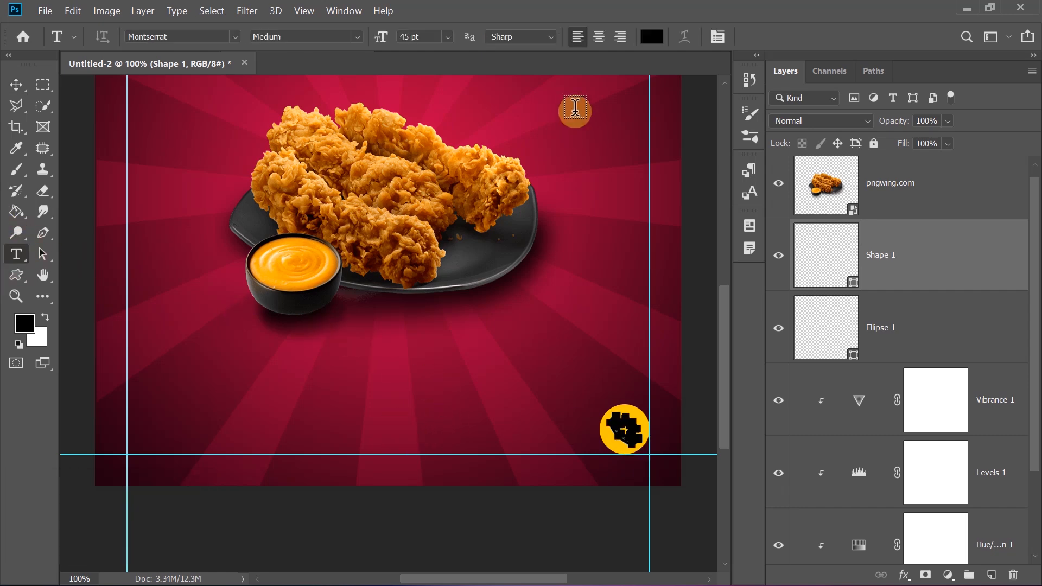
click(653, 39)
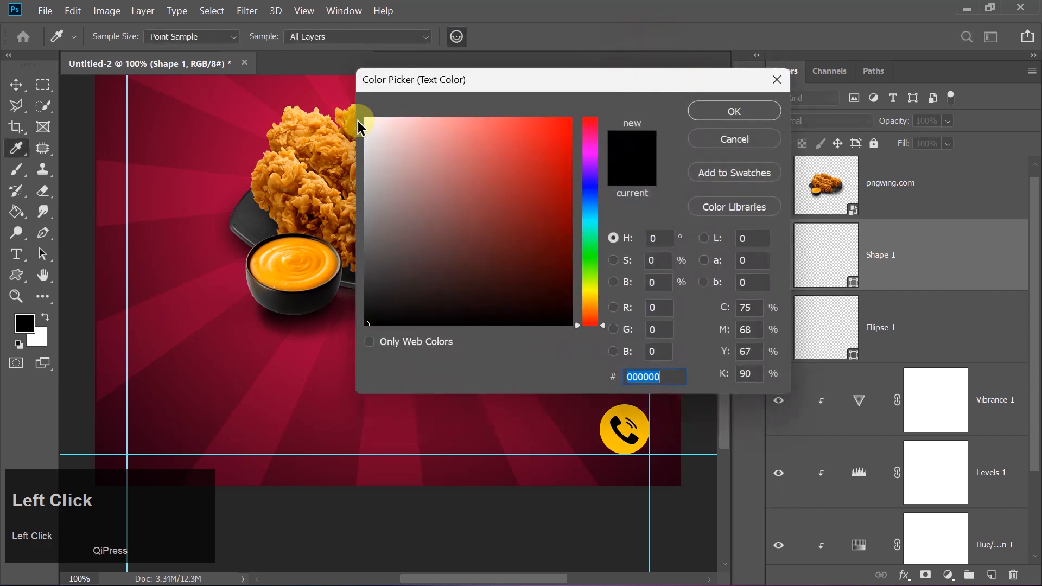
click(366, 119)
key(Return)
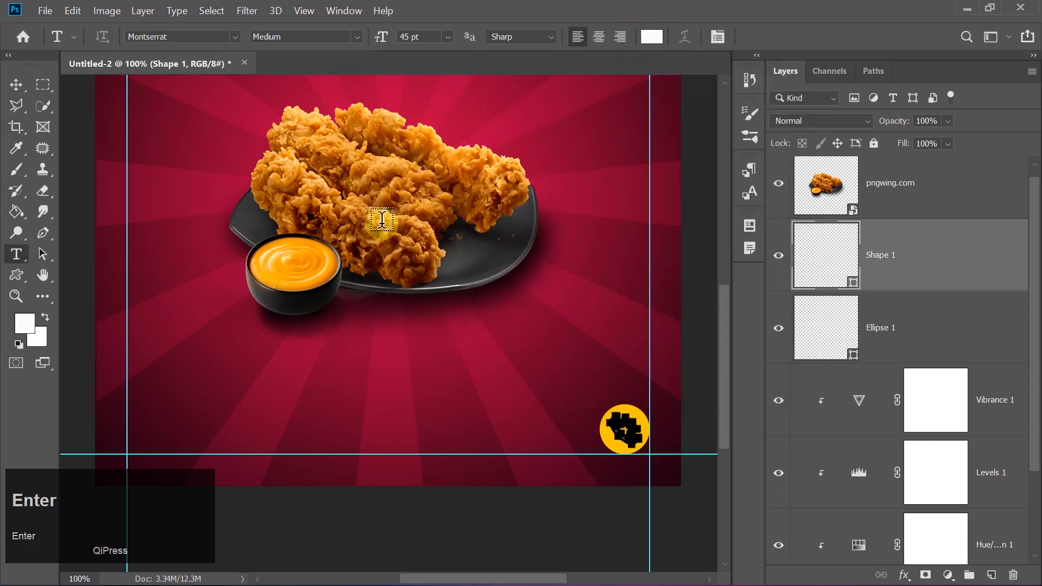
click(380, 424)
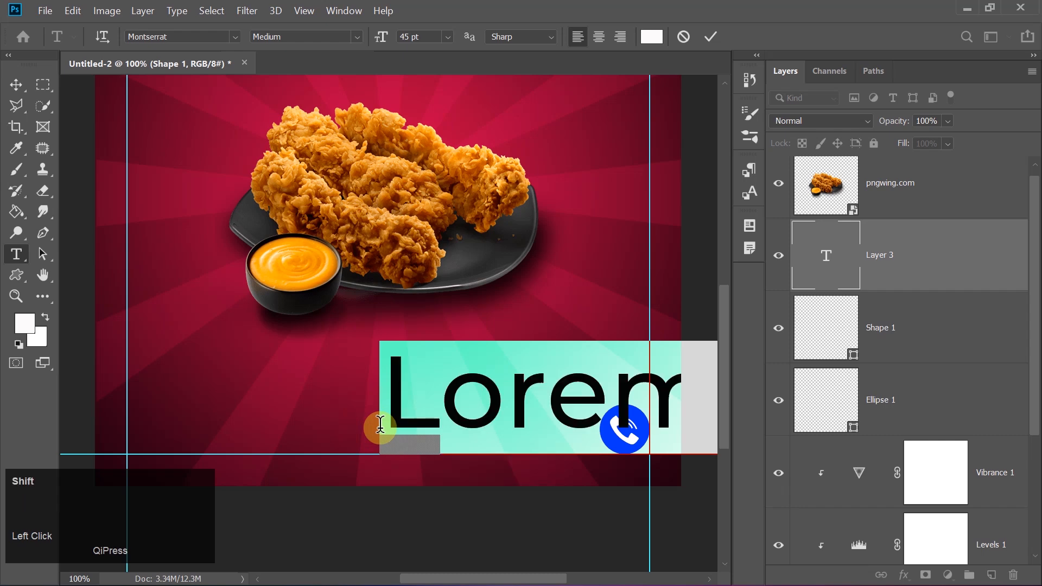
text(+9088)
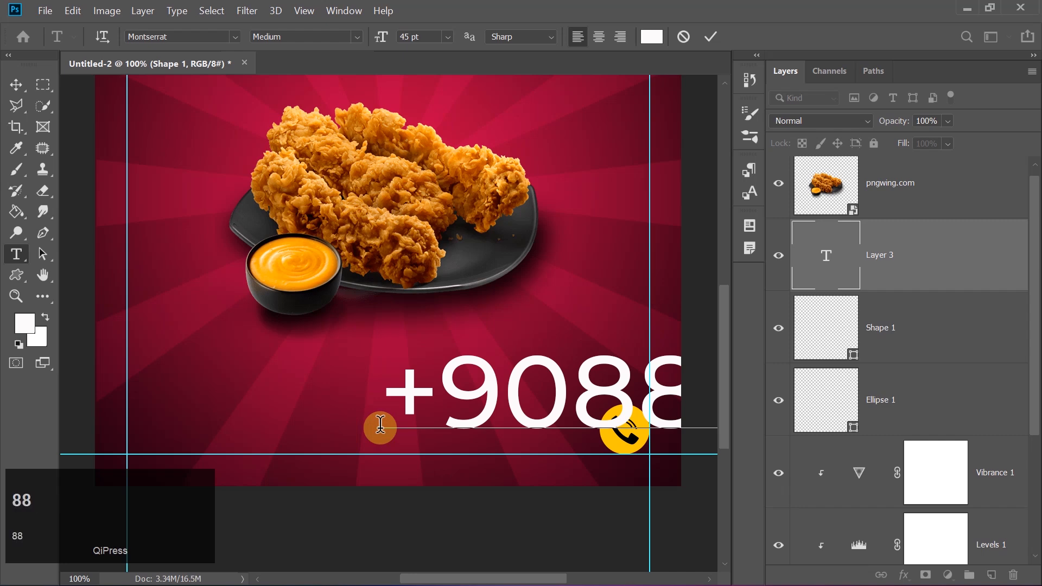
Set the phone number text's font to Montserrat Black
key(ctrl+a)
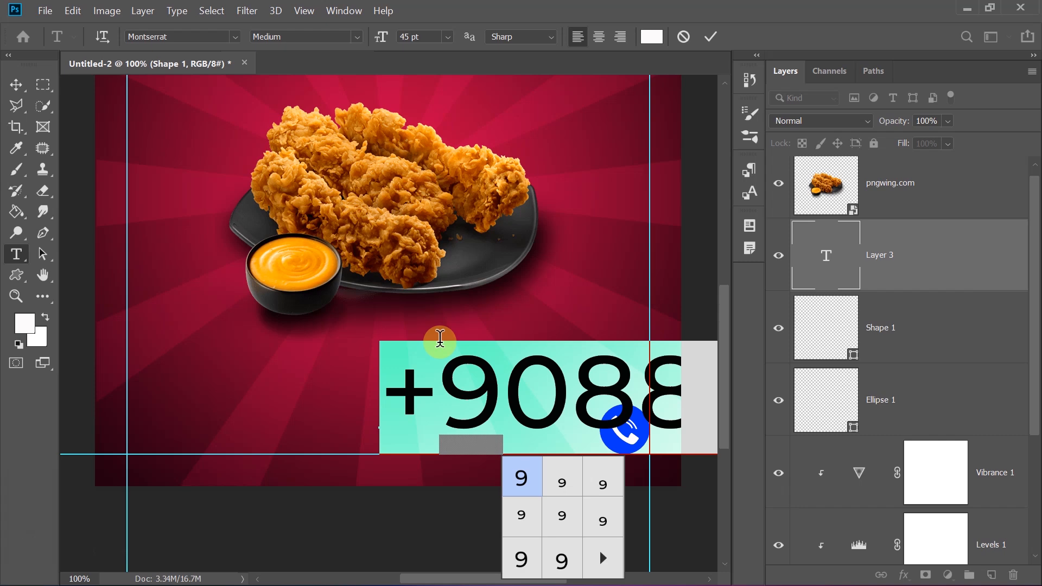
click(358, 38)
click(196, 36)
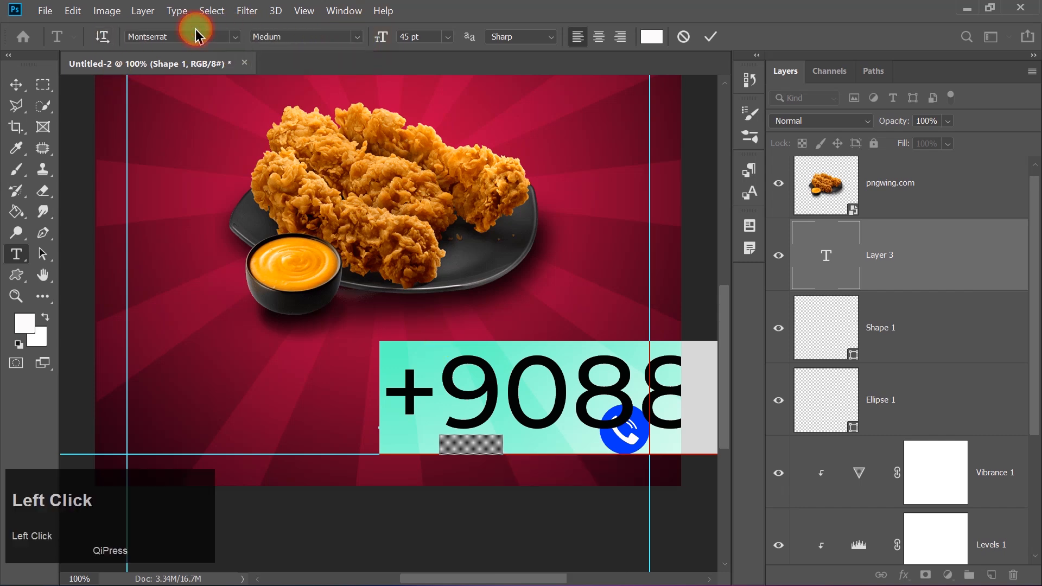
text(mont)
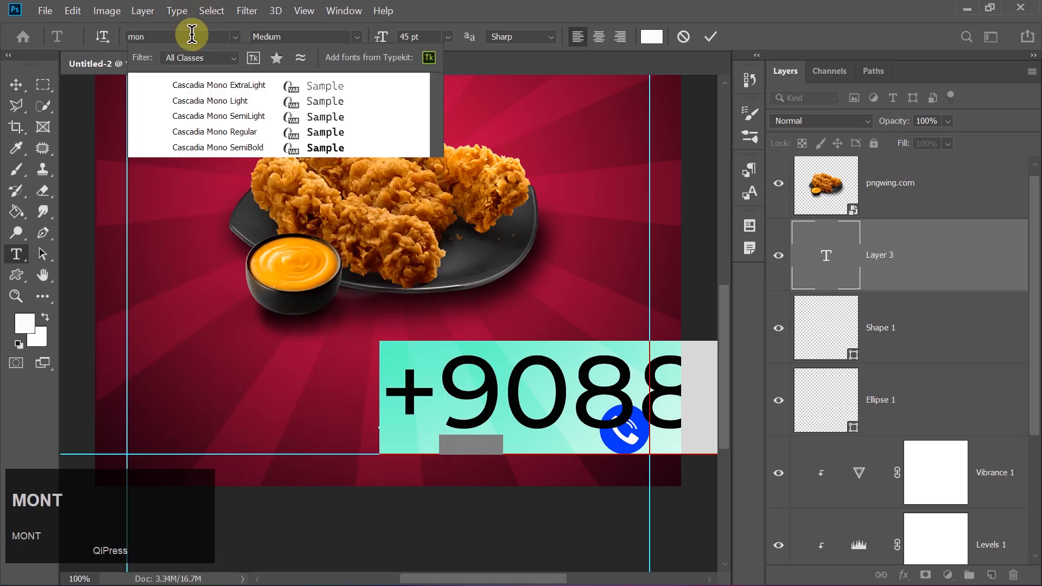
click(362, 149)
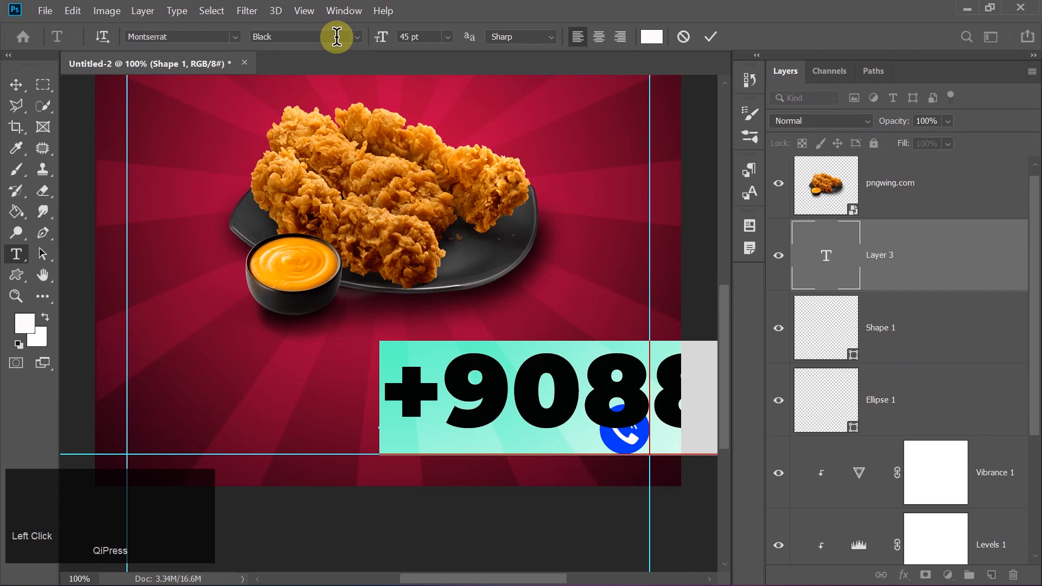
click(713, 40)
Scale the phone number text down to about 23% and move it over the poster's lower right area
click(15, 86)
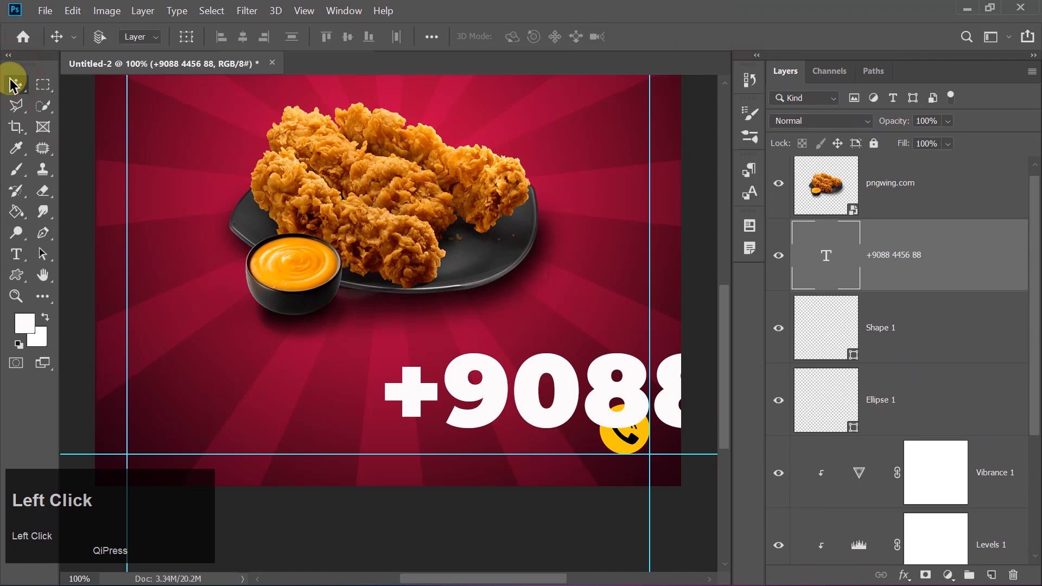
key(ctrl+t)
key(ctrl+minus)
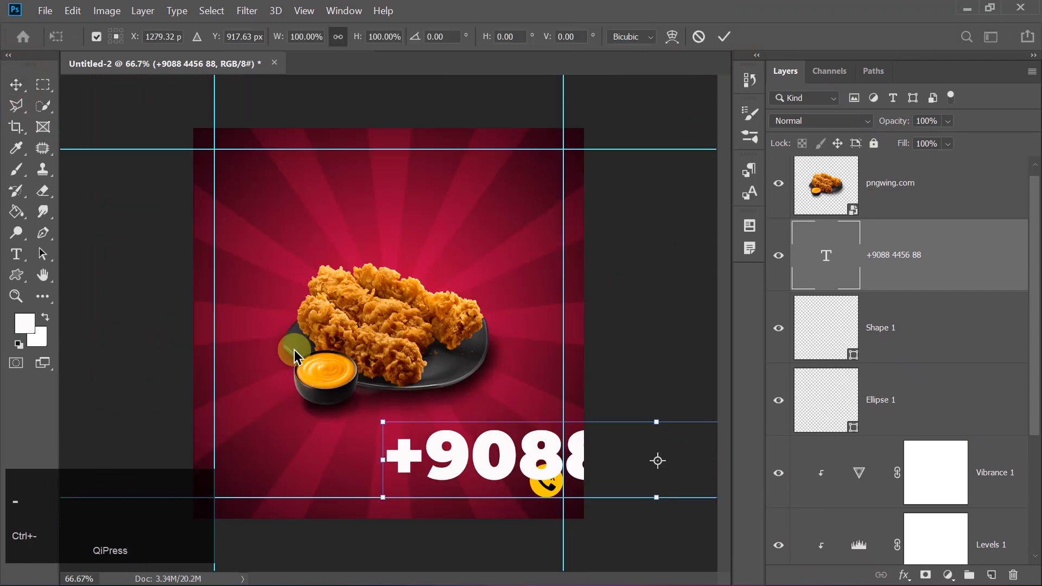
drag(381, 426, 489, 449)
drag(600, 472, 403, 439)
drag(516, 412, 518, 458)
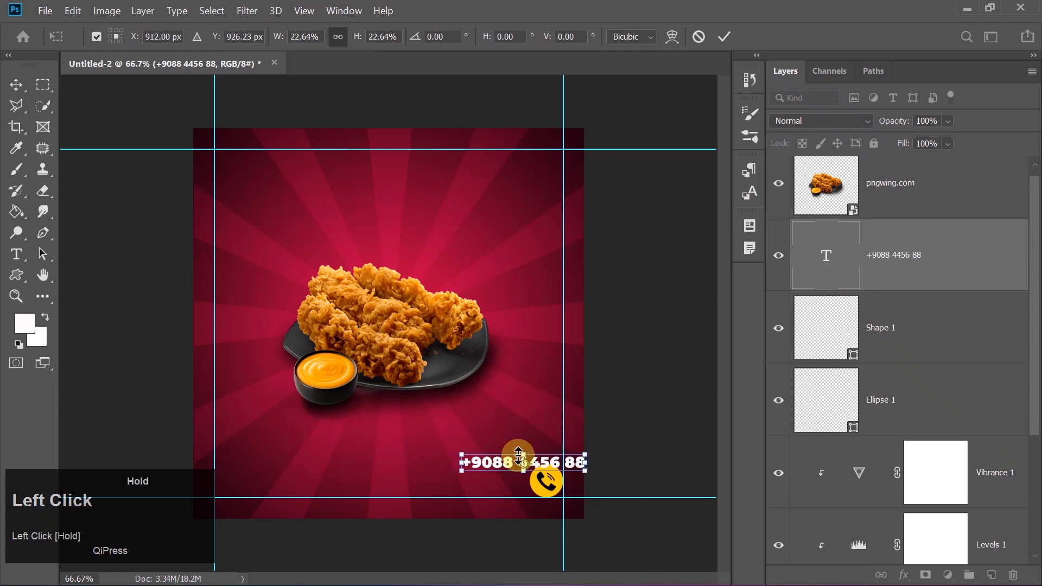
Shrink the phone number slightly more and place it just left of the yellow circle, above the lower guide
key(ctrl+equal)
drag(728, 343, 726, 373)
drag(661, 444, 518, 497)
drag(603, 499, 570, 480)
key(Return)
key(Left)
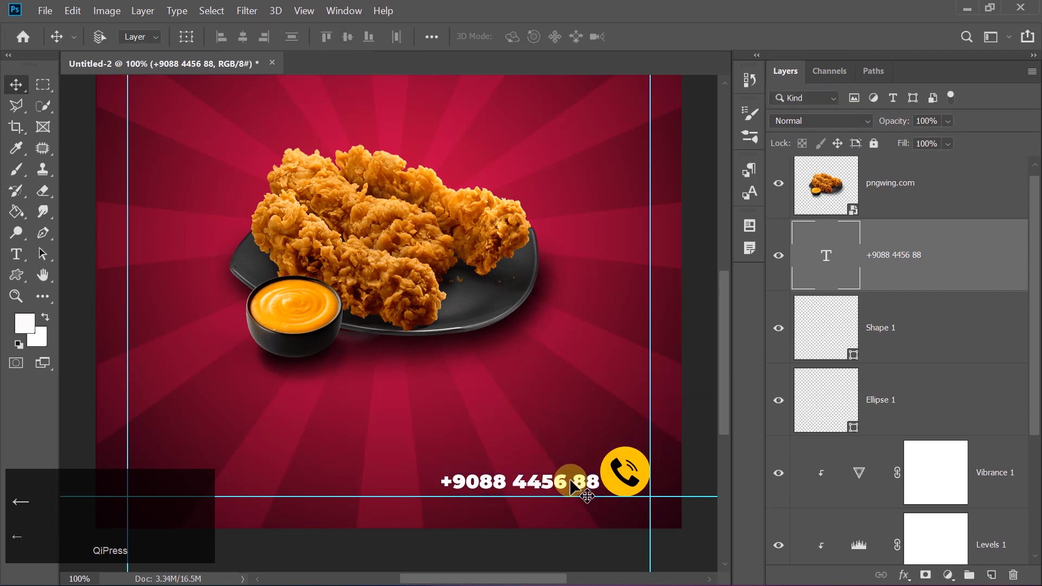
key(Down)
key(Down)
key(Down)
key(Down)
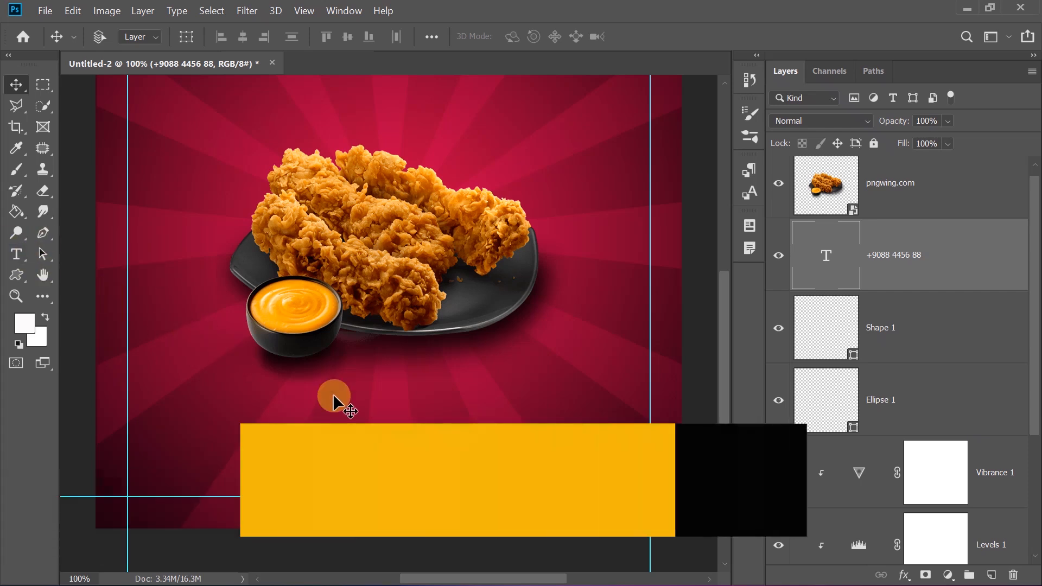
Duplicate the phone number text directly above the original and replace the copy's wording with FREE DELIVERY
key(ctrl+j)
drag(402, 467, 402, 471)
double_click(518, 460)
key(Caps_Lock)
text(FREE)
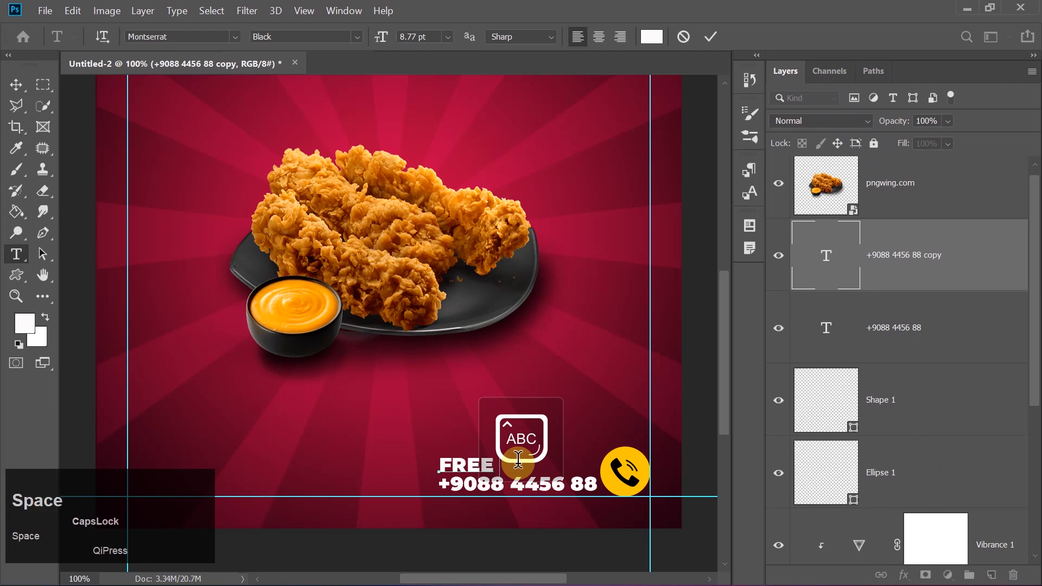
text( DELIVER)
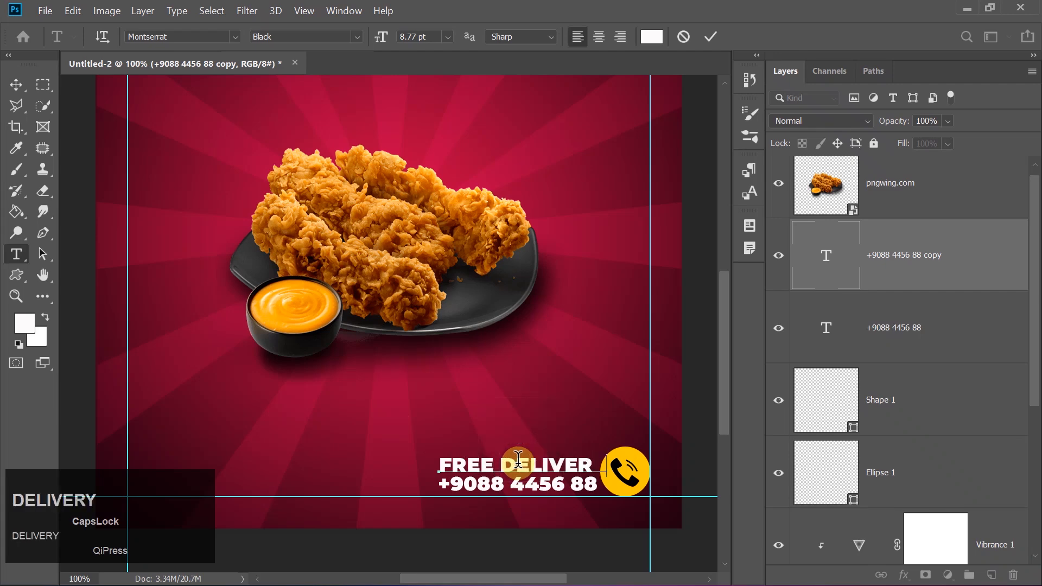
key(Caps_Lock)
Recolour the FREE DELIVERY text with the circle's yellow, ffc600
key(ctrl+a)
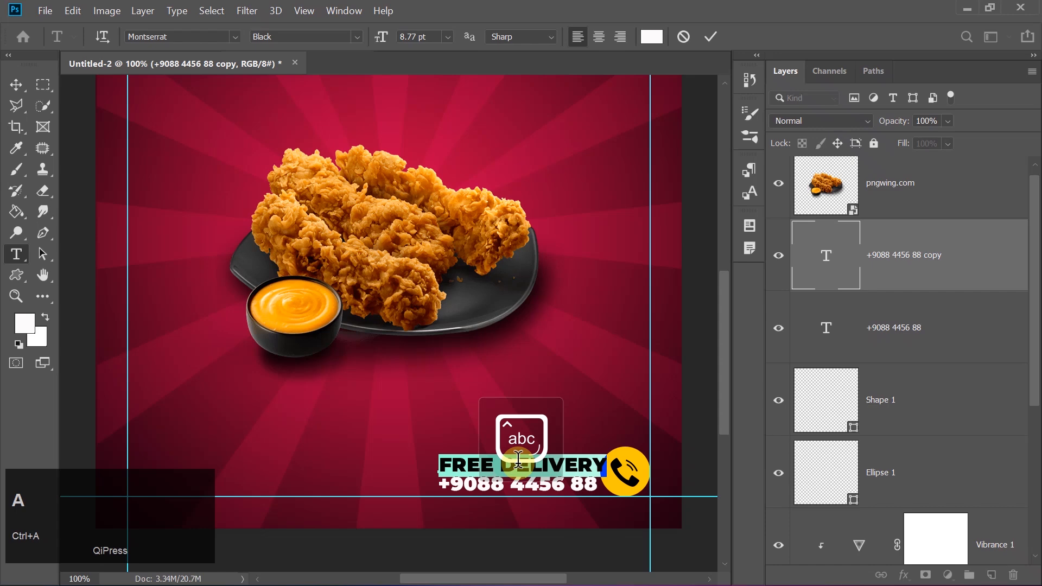
click(652, 36)
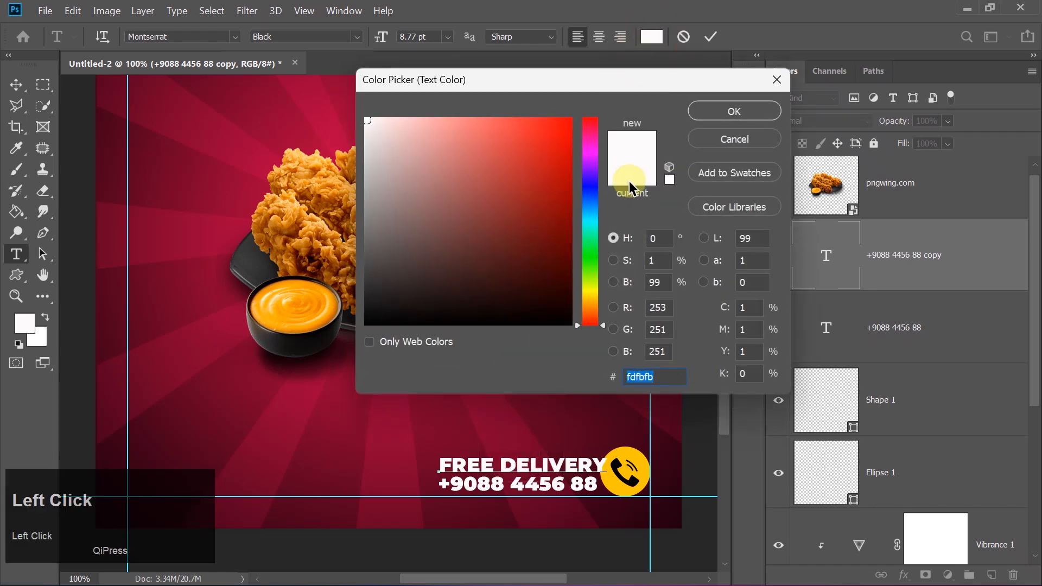
click(624, 455)
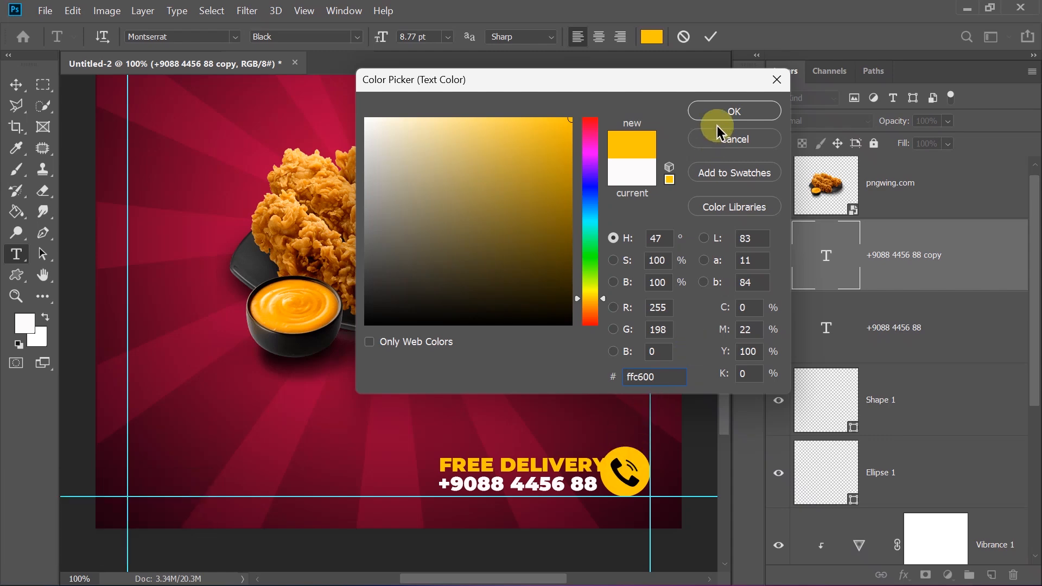
click(710, 107)
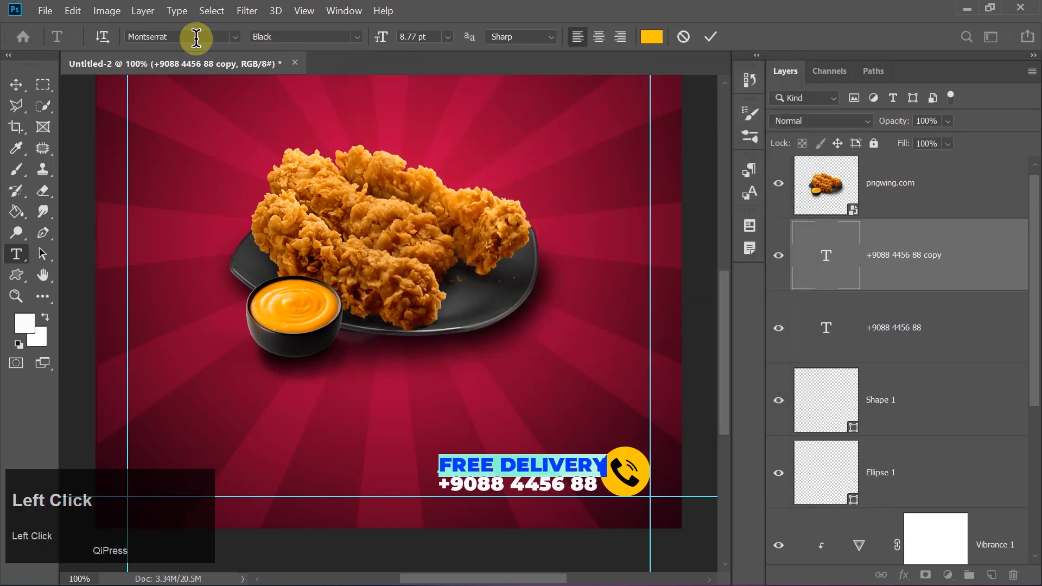
Change the FREE DELIVERY text's font to Montserrat Medium
text(mo)
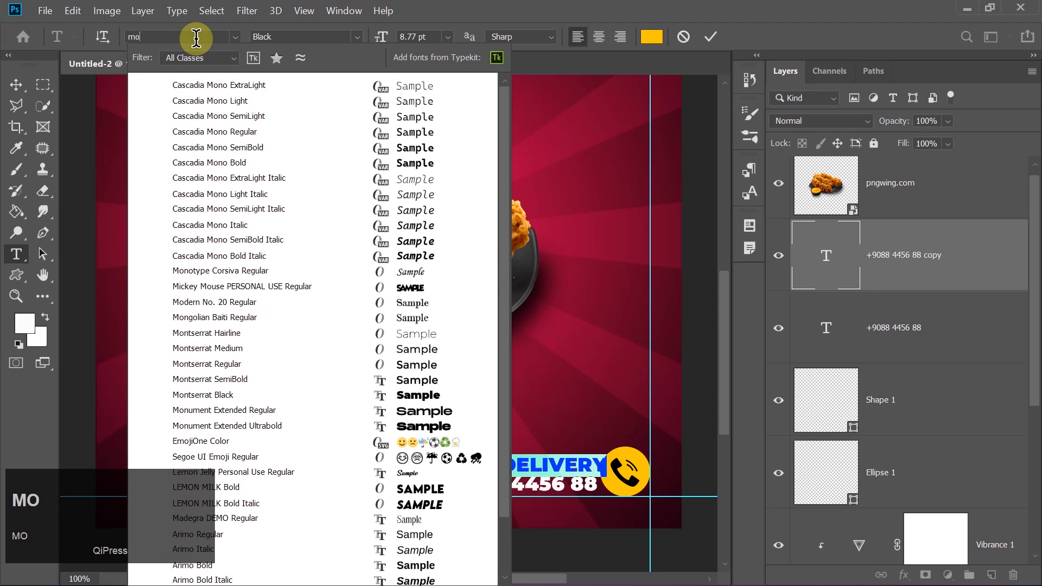
text(nt)
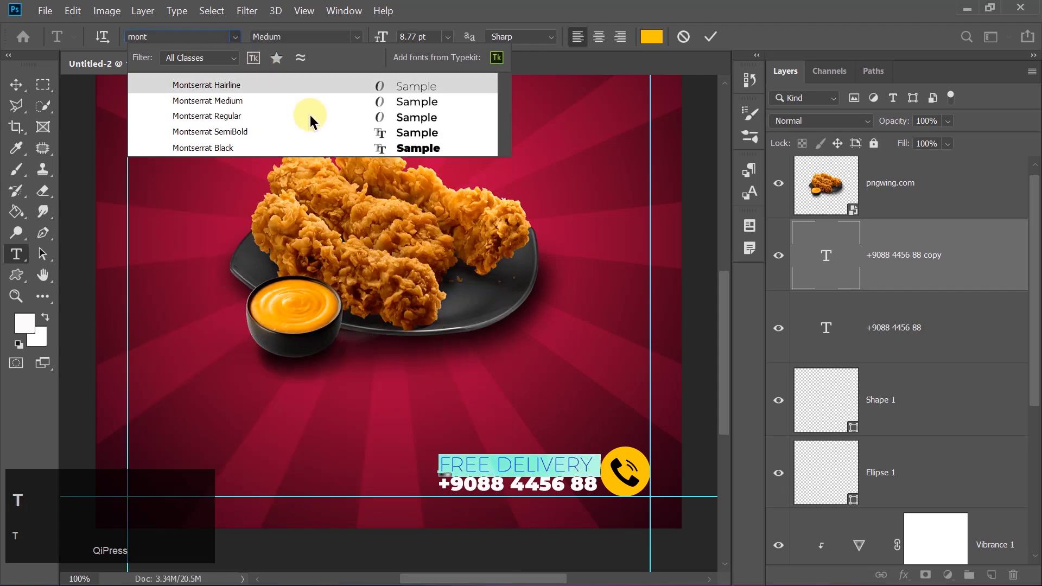
click(344, 102)
click(710, 36)
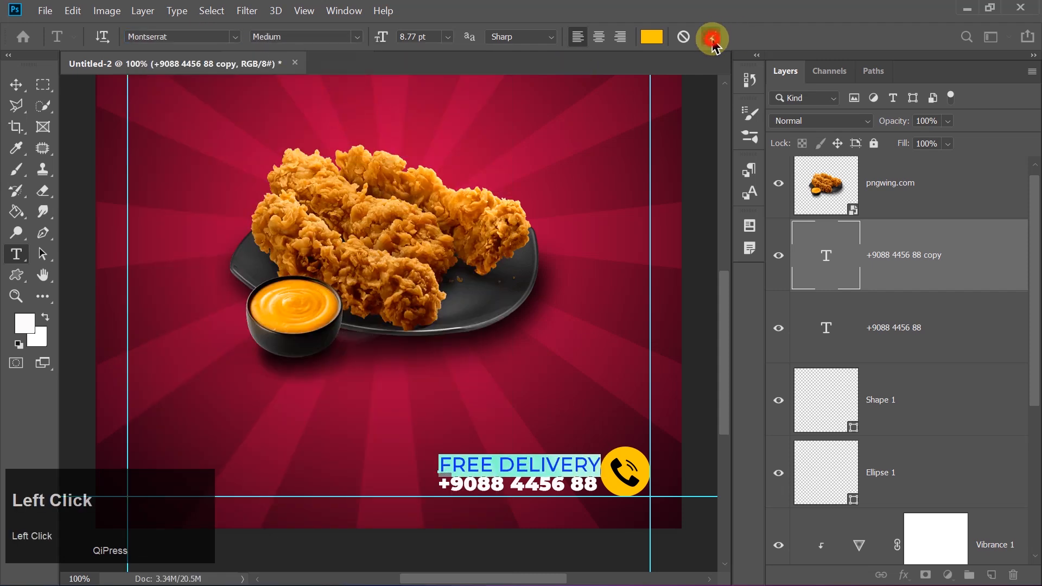
Shrink the FREE DELIVERY text and position it just above the phone number
key(ctrl+t)
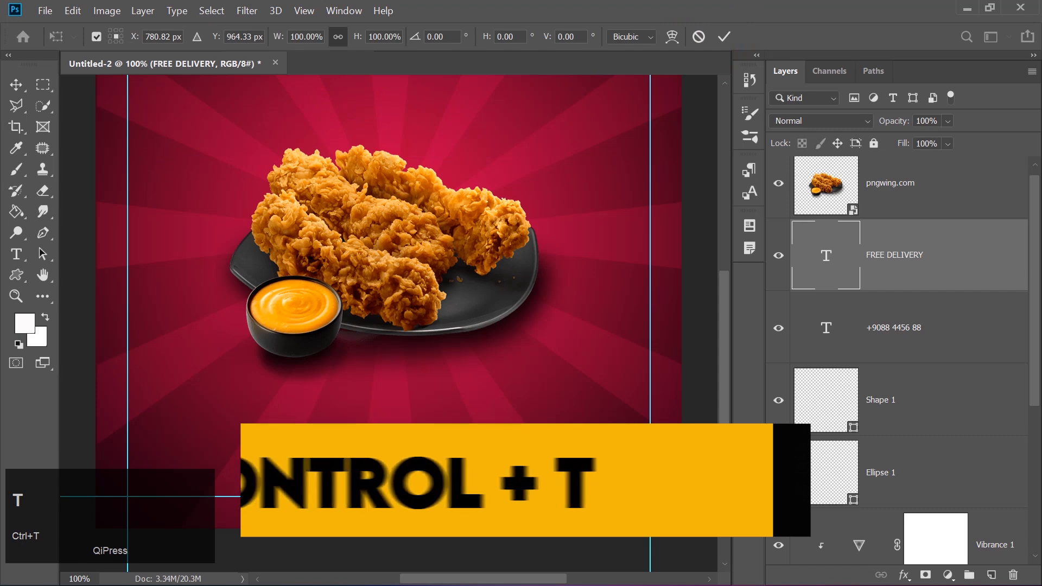
drag(638, 451, 580, 466)
key(Return)
key(Right)
key(Right)
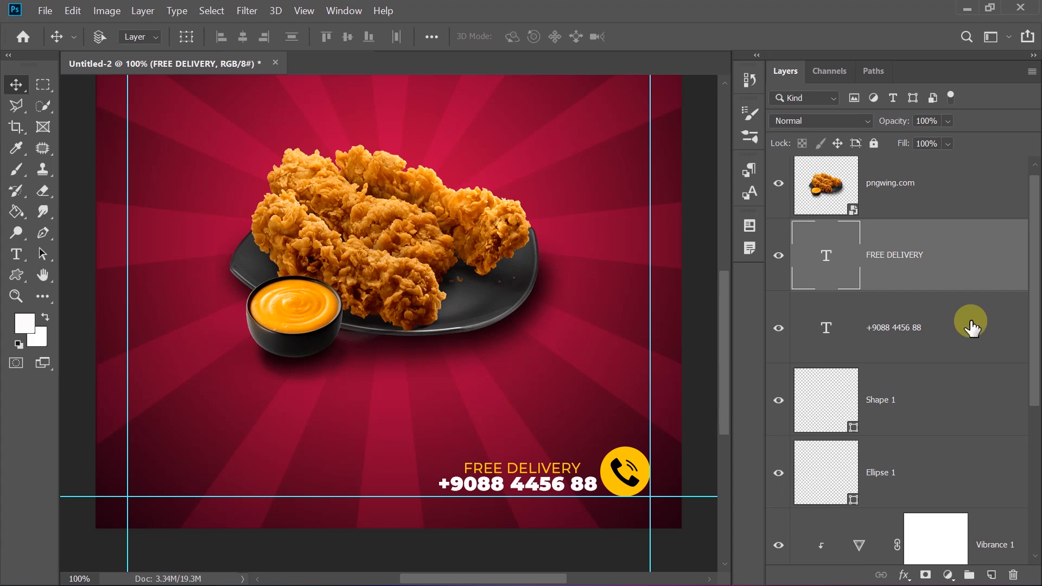
Align the horizontal centres of the FREE DELIVERY and phone number texts, leaving only the FREE DELIVERY layer selected
shift+click(927, 328)
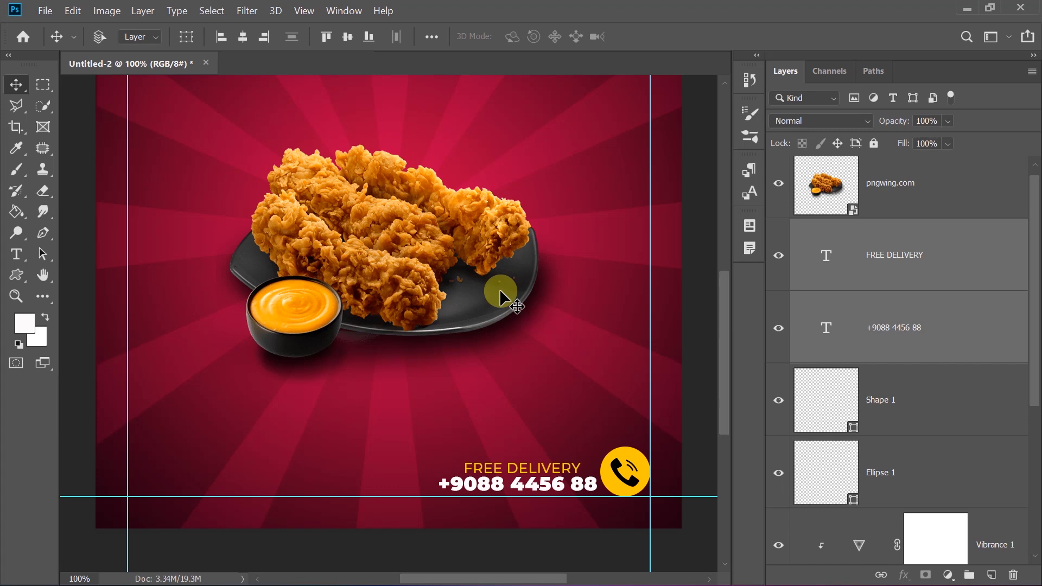
click(242, 37)
click(883, 260)
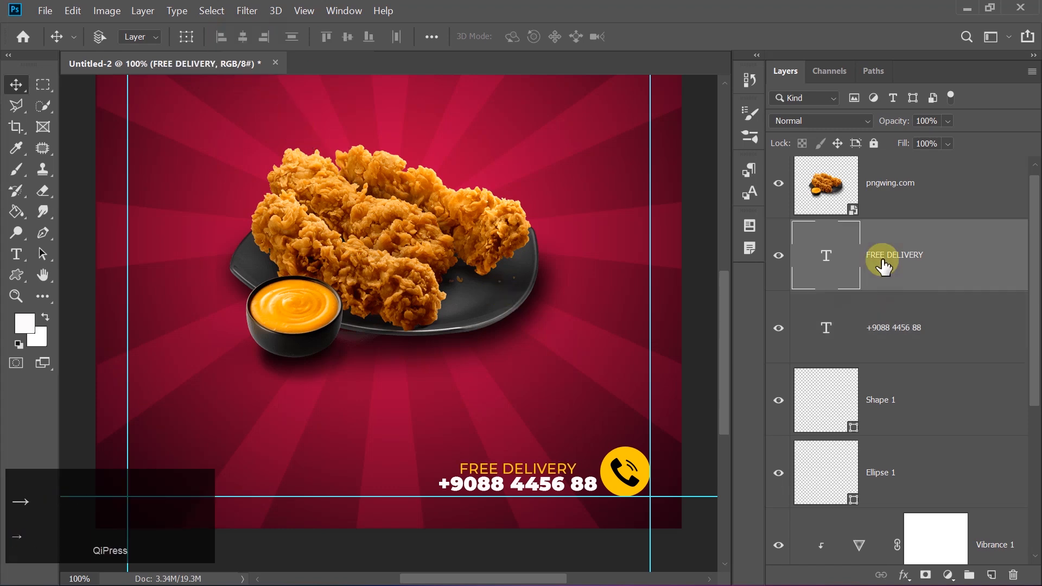
Draw a rectangle about 225 by 83 px near the poster's lower-left corner
key(ctrl+minus)
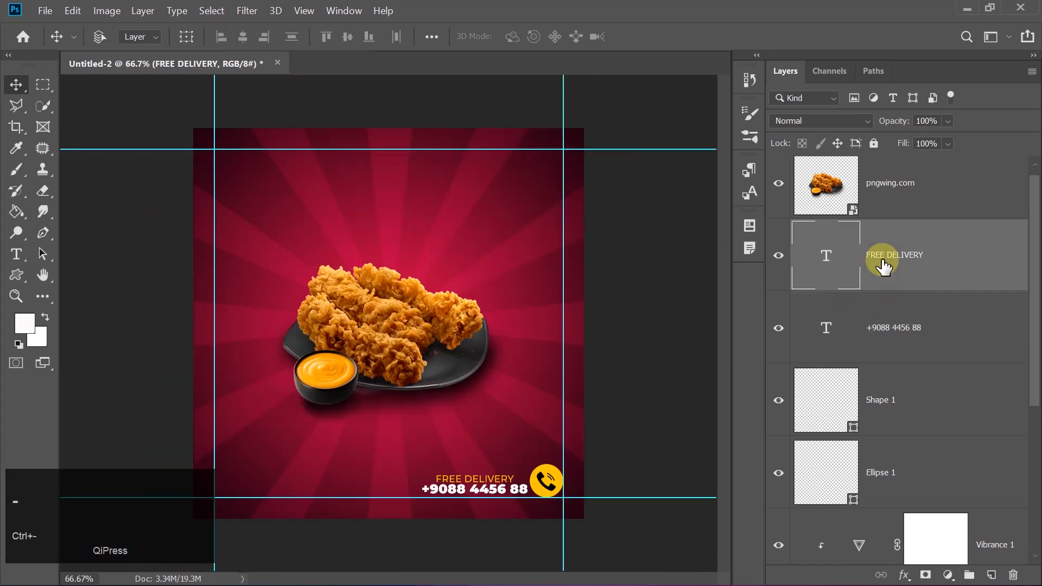
right_click(21, 275)
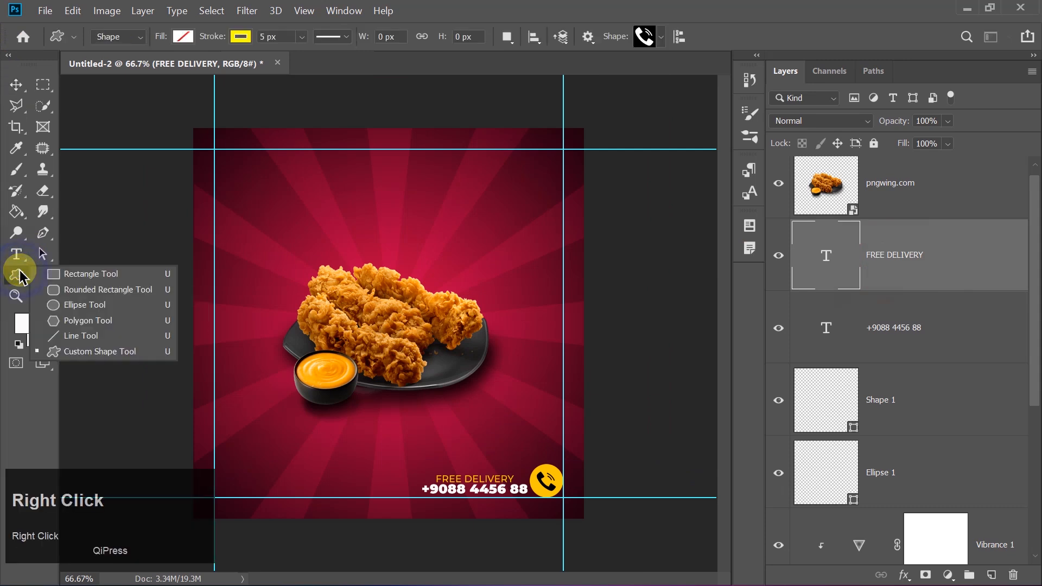
click(66, 276)
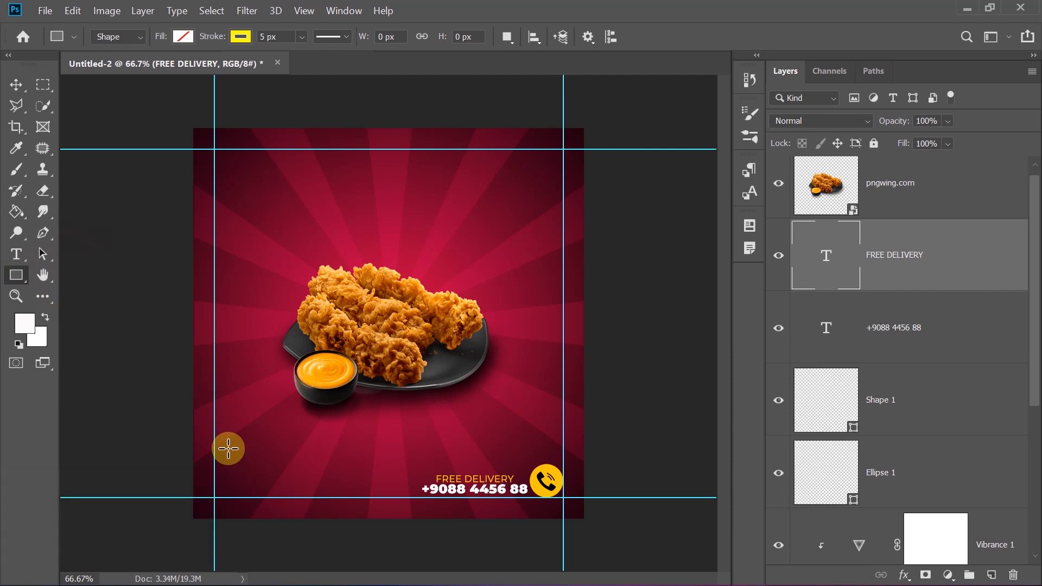
drag(229, 448, 308, 477)
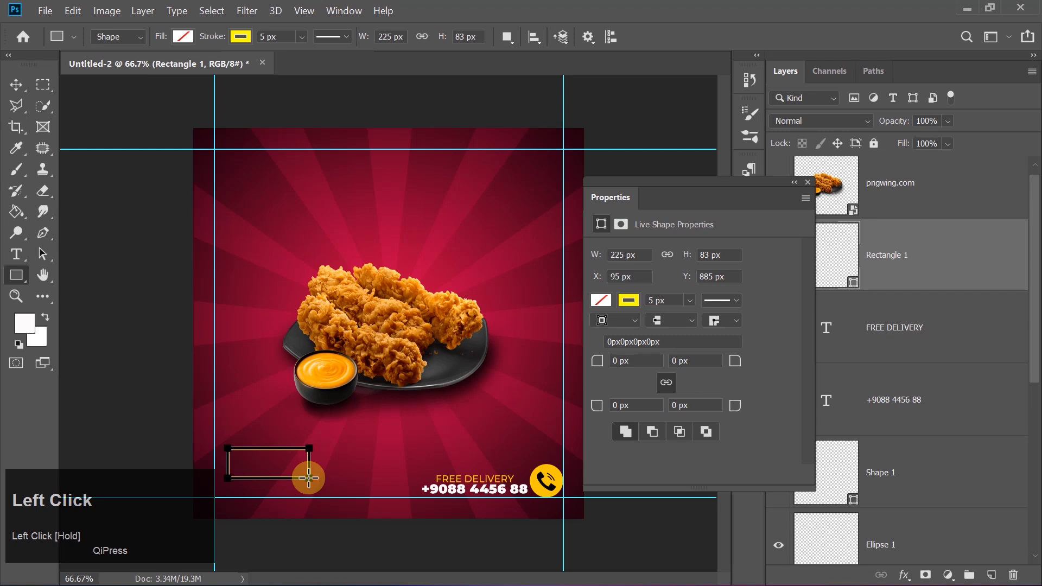
Remove the rectangle's stroke and fill it with the yellow sampled from the phone icon's circle
click(629, 301)
click(613, 338)
click(599, 302)
click(599, 300)
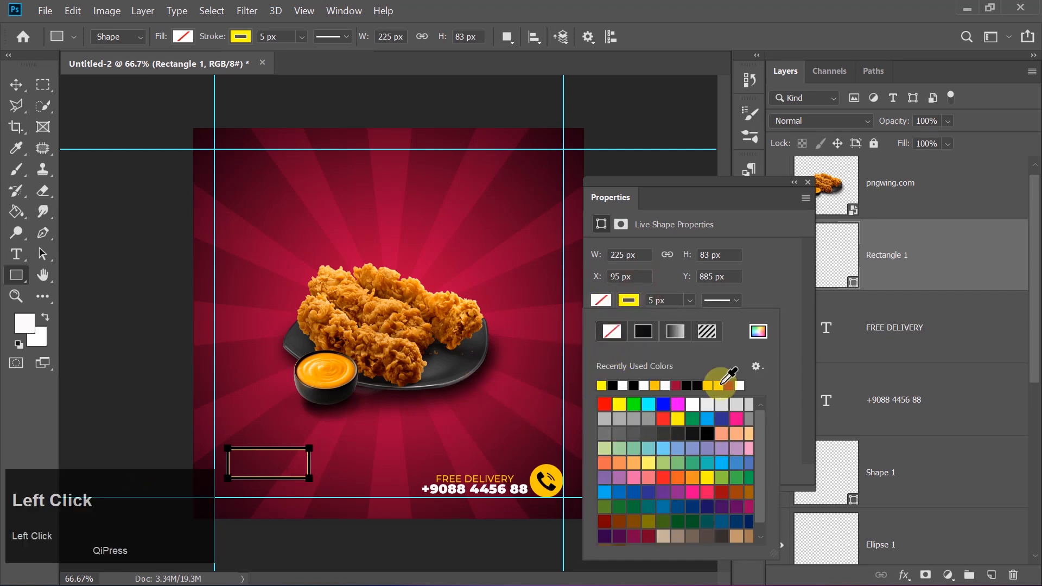
click(758, 339)
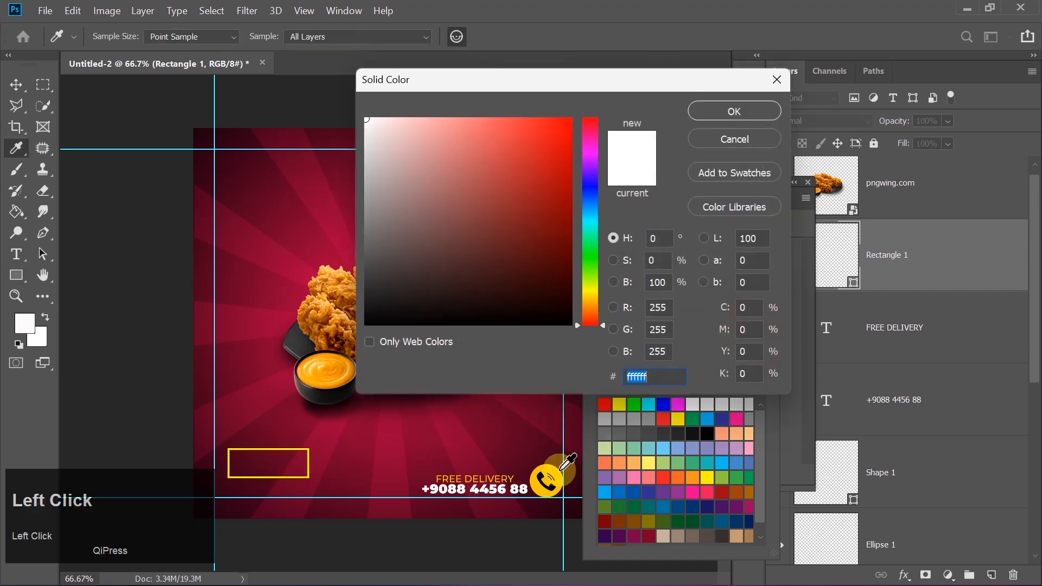
click(540, 487)
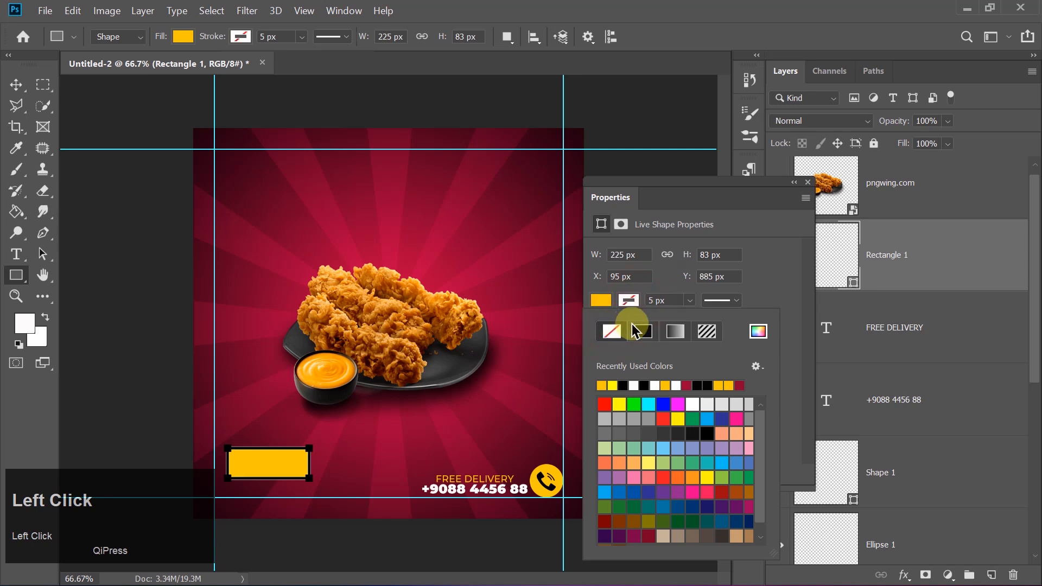
click(601, 299)
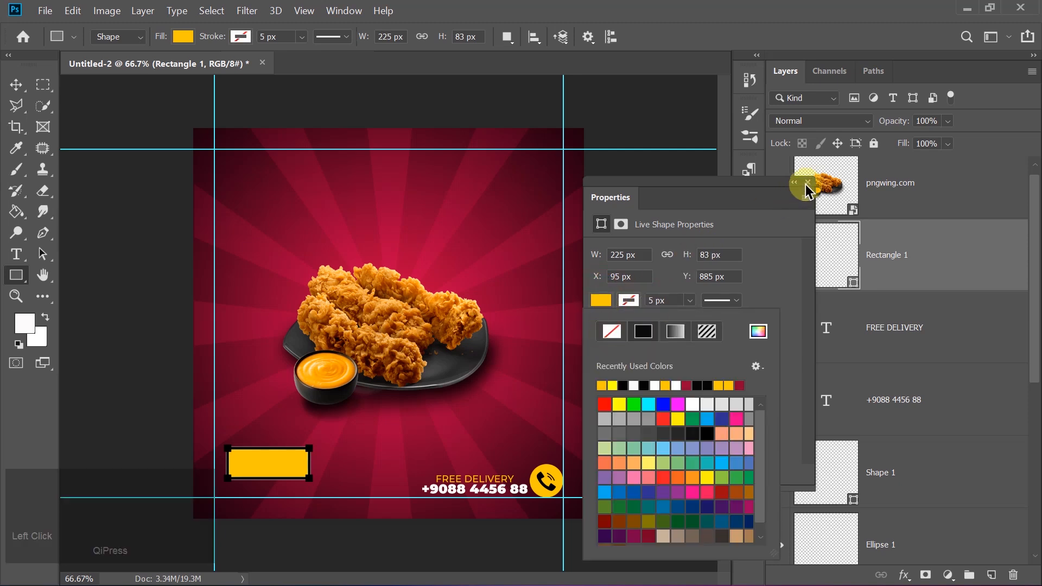
click(603, 302)
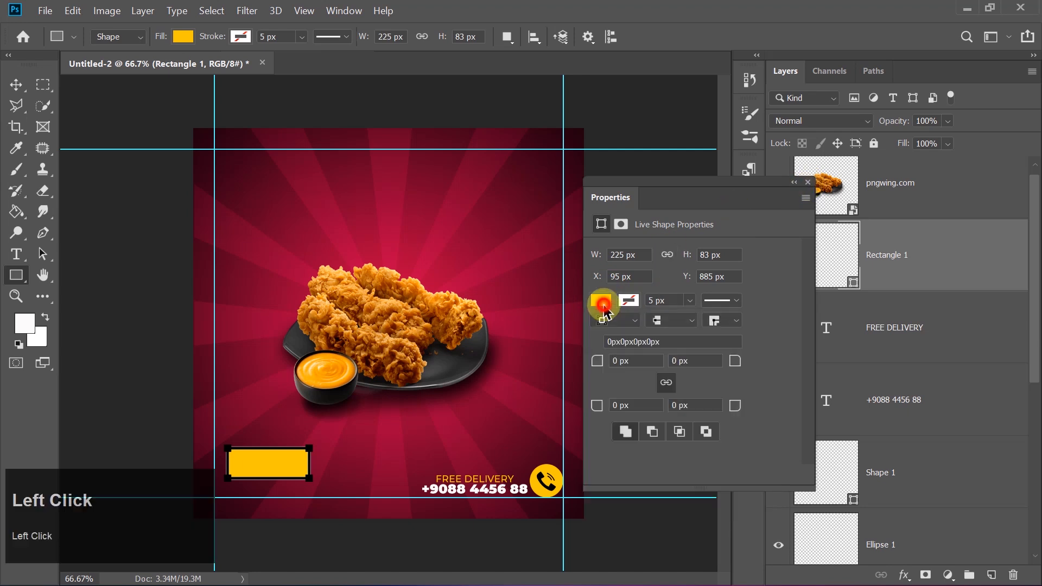
click(618, 342)
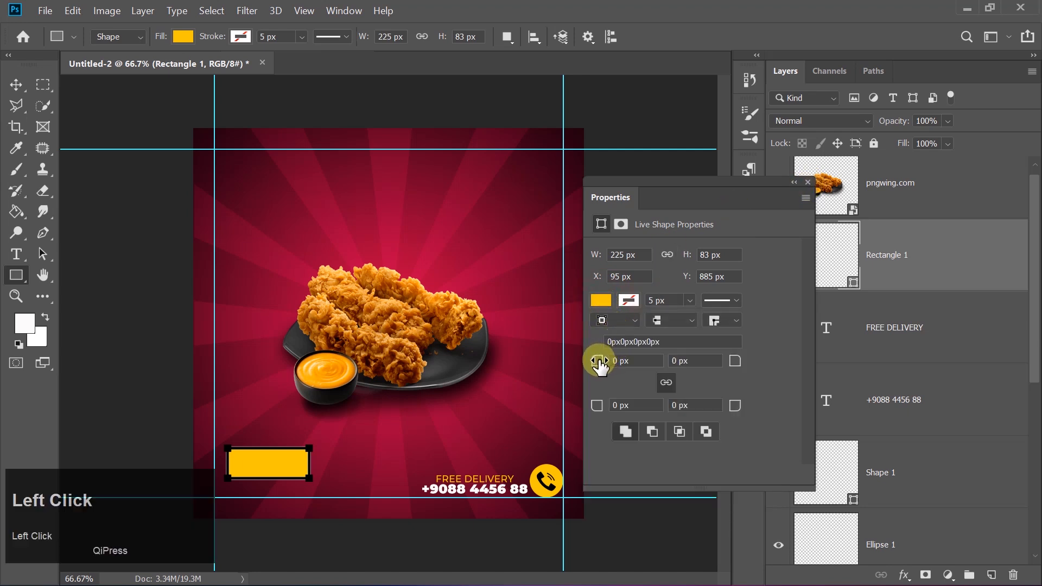
Round all the rectangle's corners to 41.5 px and move it into the corner of the lower-left guides
drag(599, 361, 632, 360)
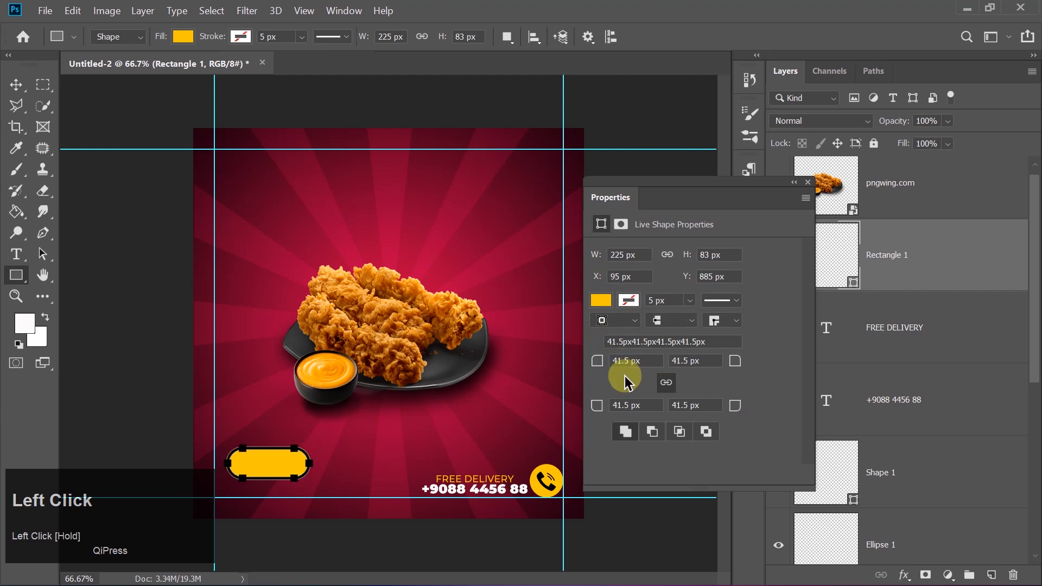
click(16, 85)
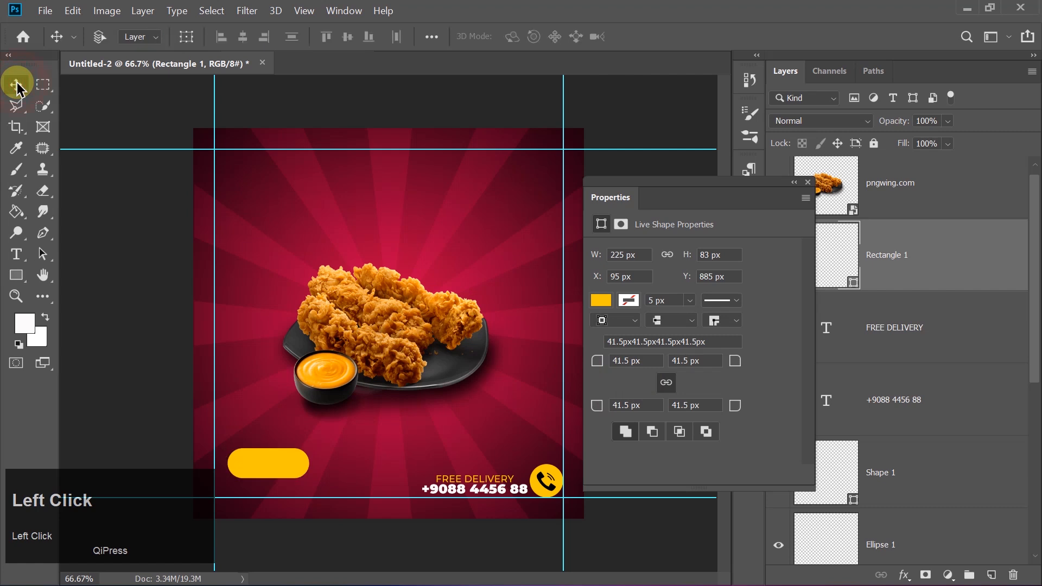
drag(266, 456, 253, 477)
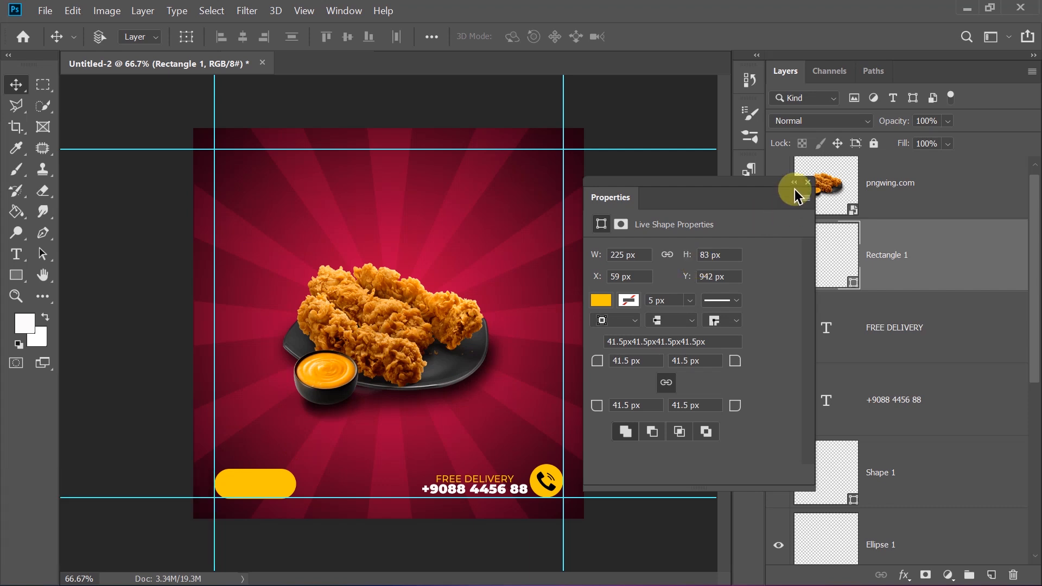
click(808, 183)
Widen the yellow pill shape to about 117% and nudge it up onto the bottom guide
key(ctrl+t)
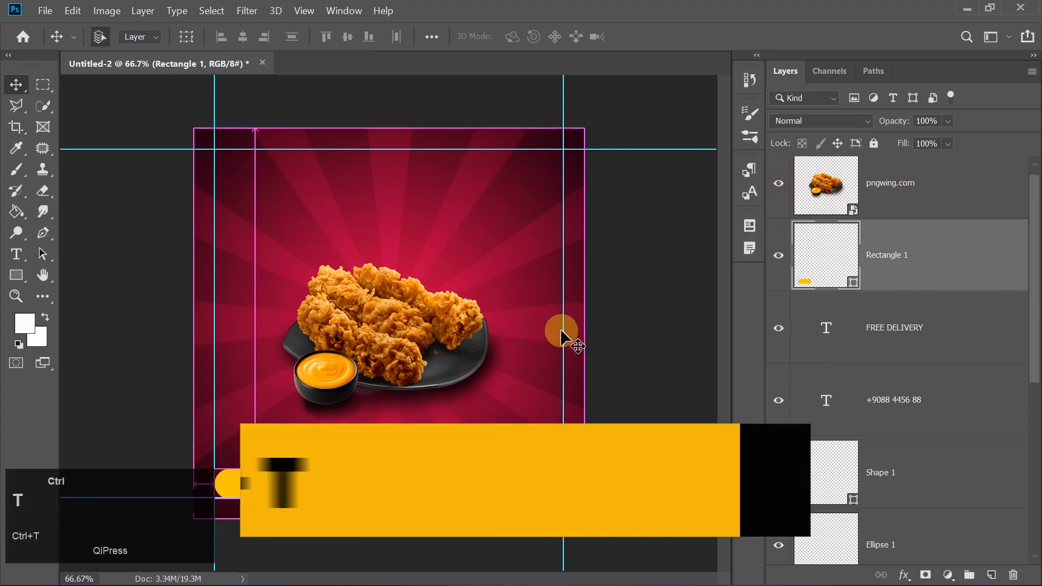
click(295, 470)
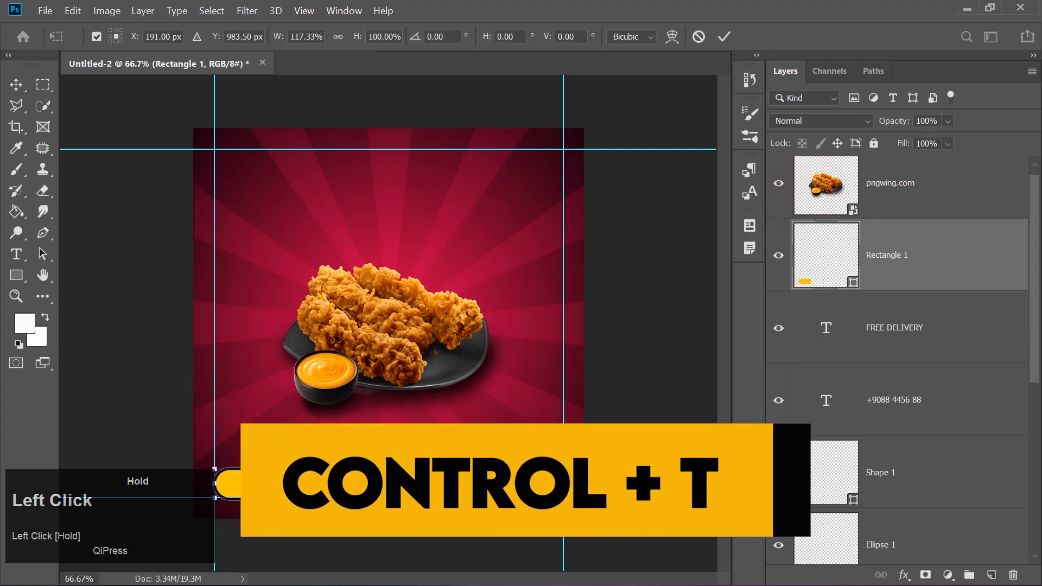
key(Return)
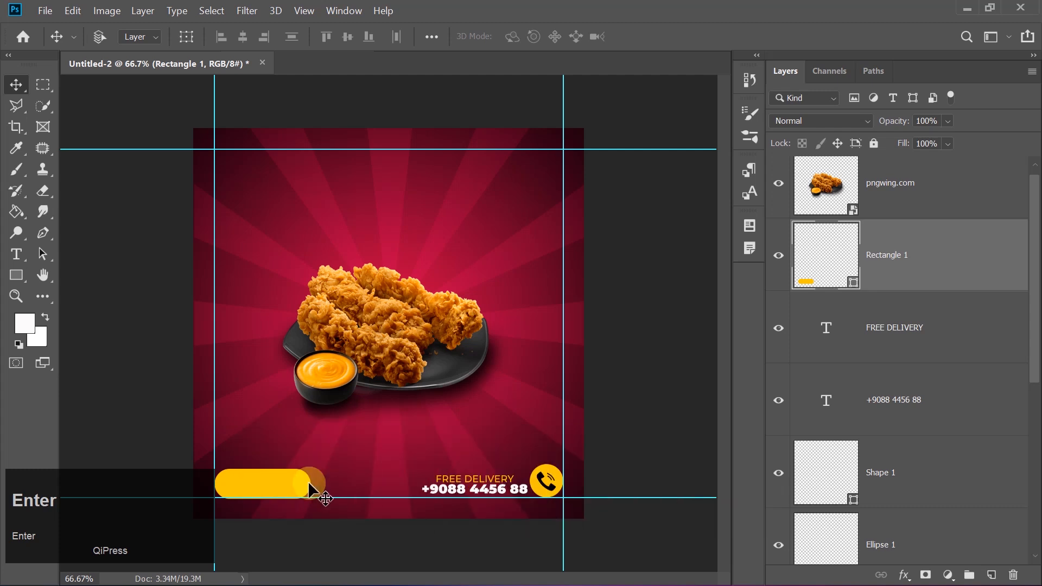
key(Up)
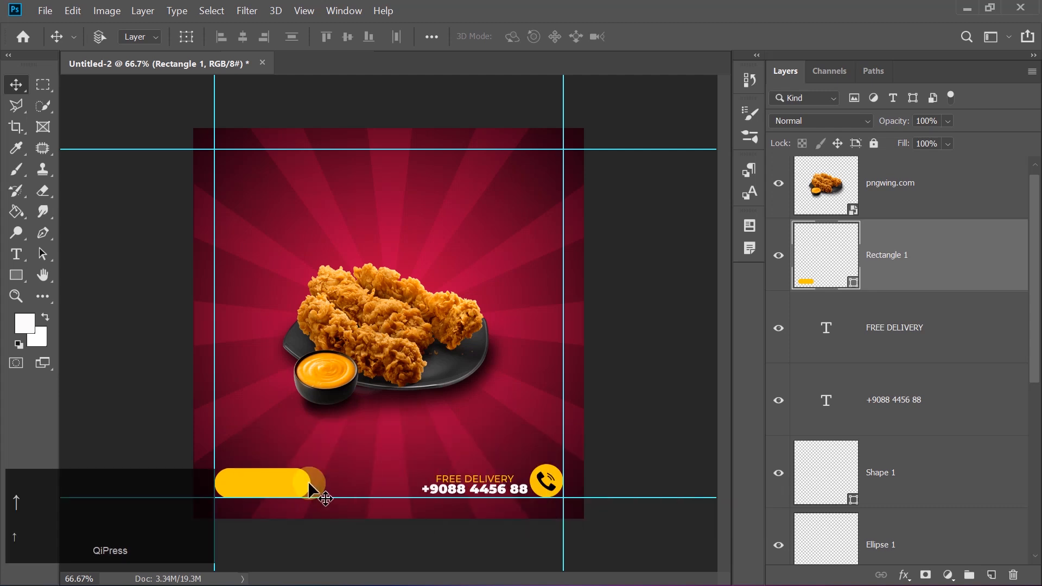
Duplicate the phone number text, move the copy above the Rectangle 1 layer and place it over the yellow pill
click(916, 419)
key(ctrl+j)
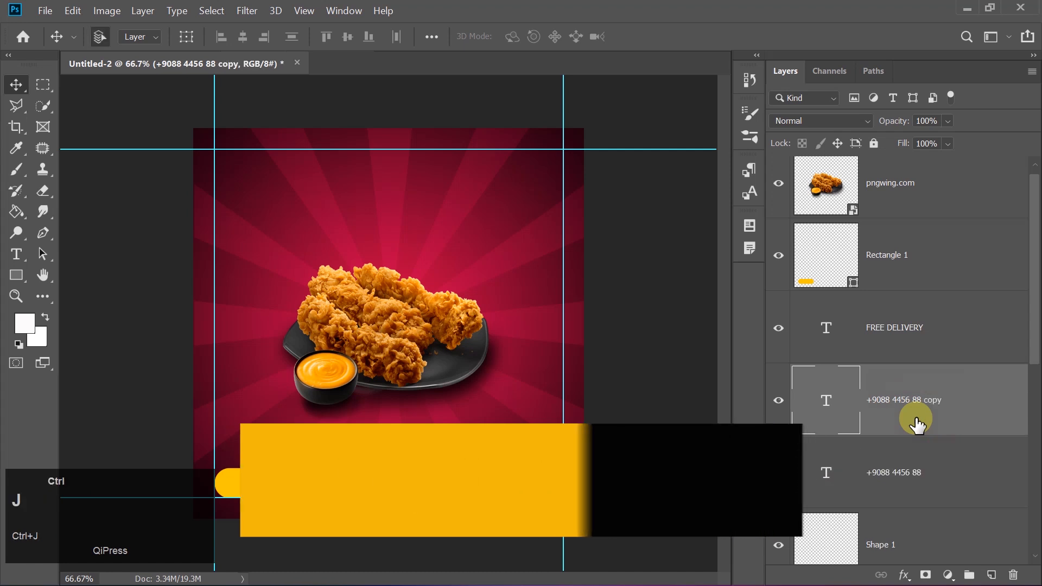
drag(890, 421, 894, 250)
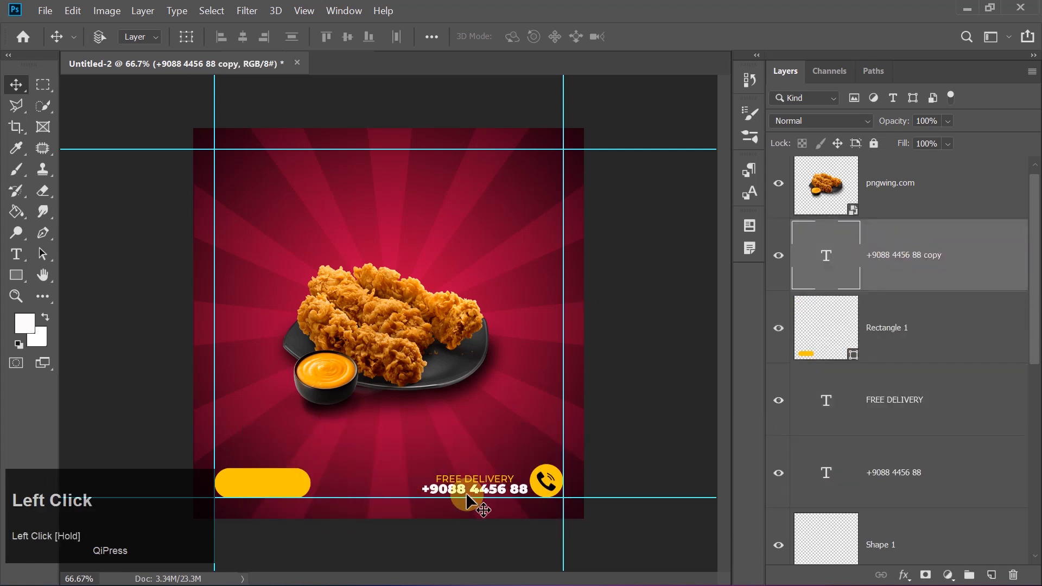
drag(471, 484, 288, 481)
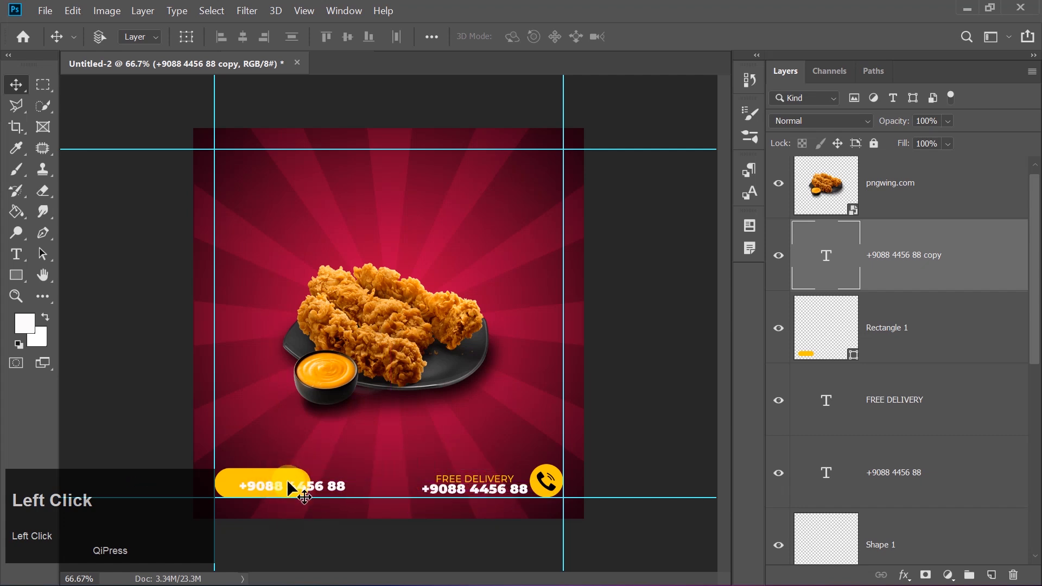
Recolour the copied text black and change its wording to ORDER NOW
double_click(287, 487)
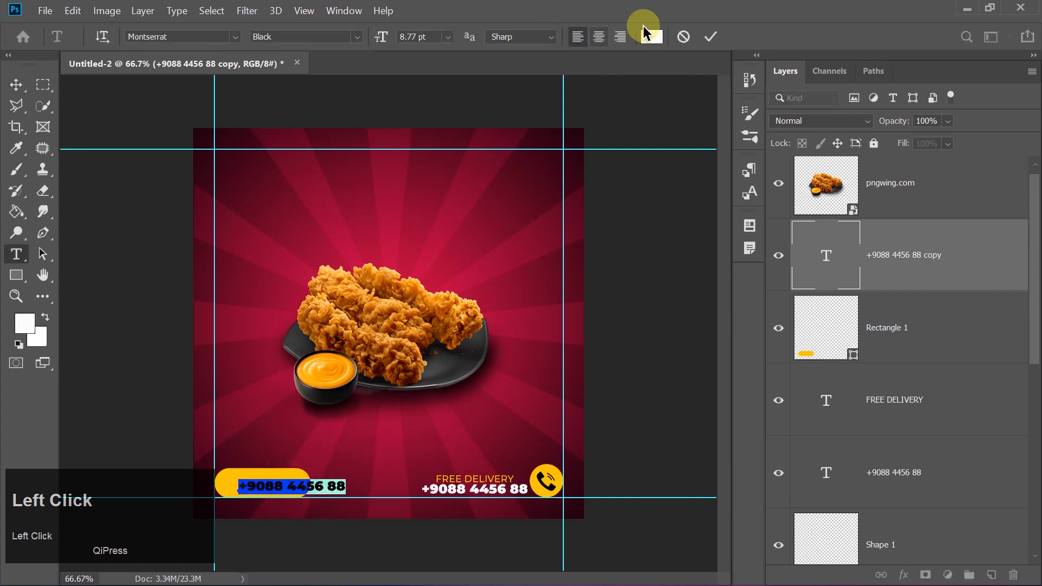
click(654, 36)
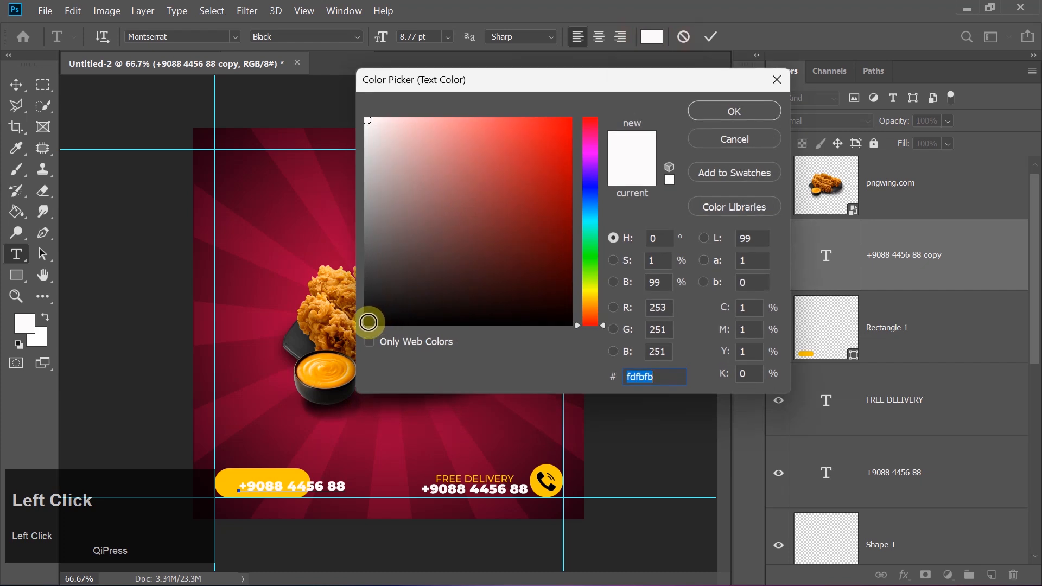
click(369, 323)
key(Return)
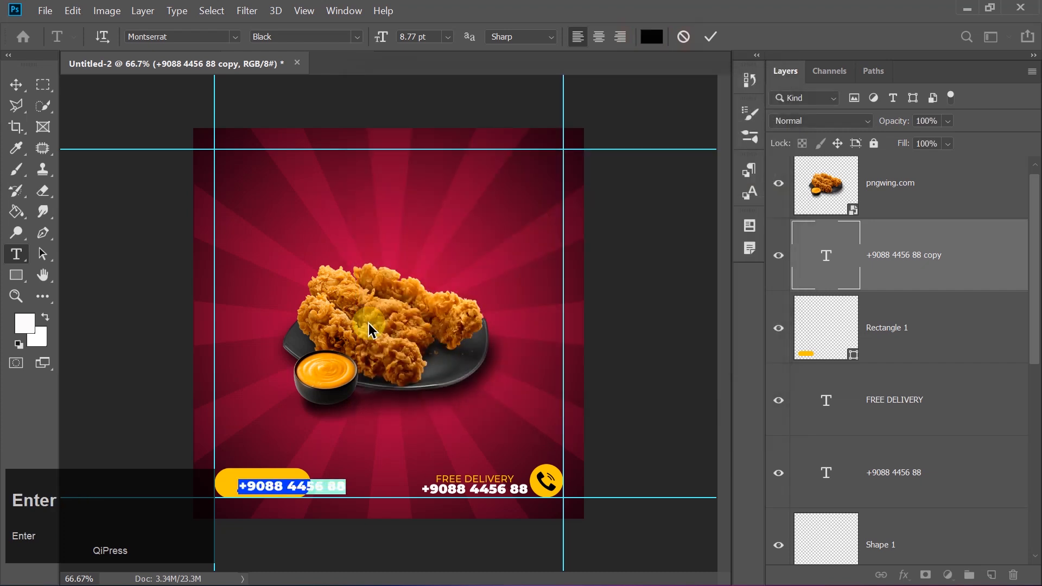
key(Caps_Lock)
text(ORDER NOW)
key(Caps_Lock)
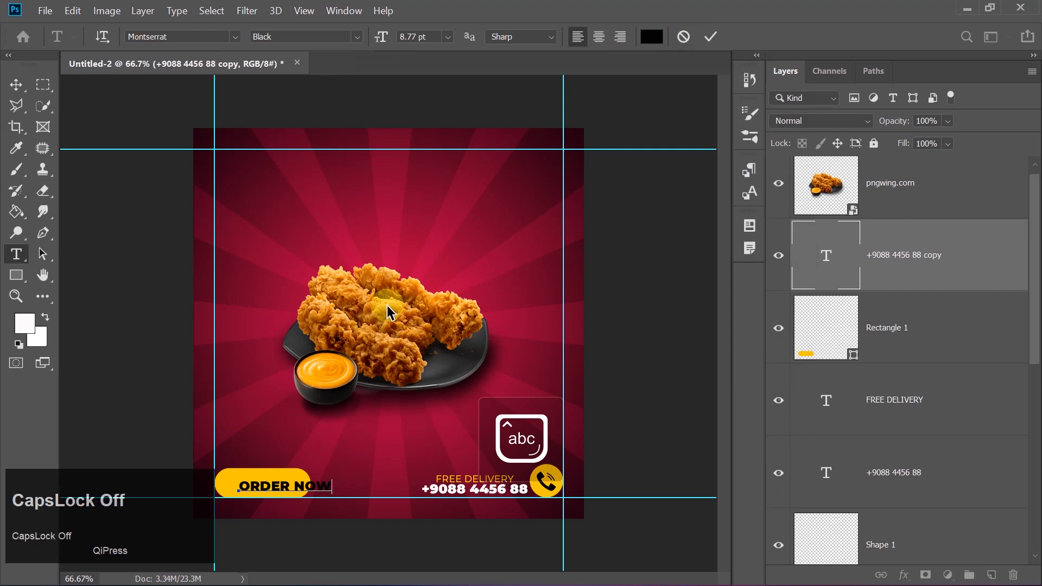
click(705, 35)
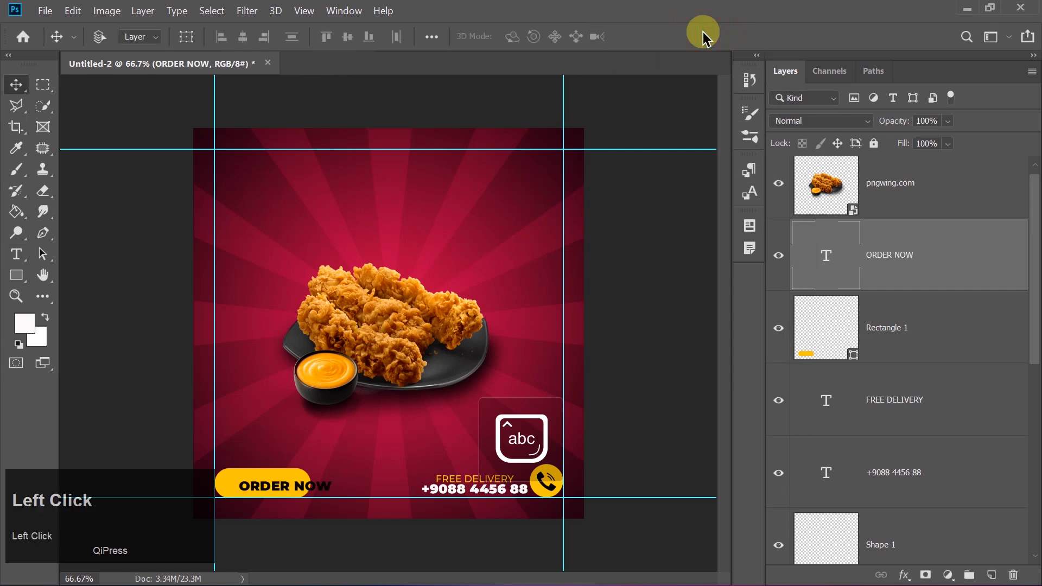
Centre the ORDER NOW text horizontally and vertically on the yellow pill, leaving only the text layer selected
key(Left)
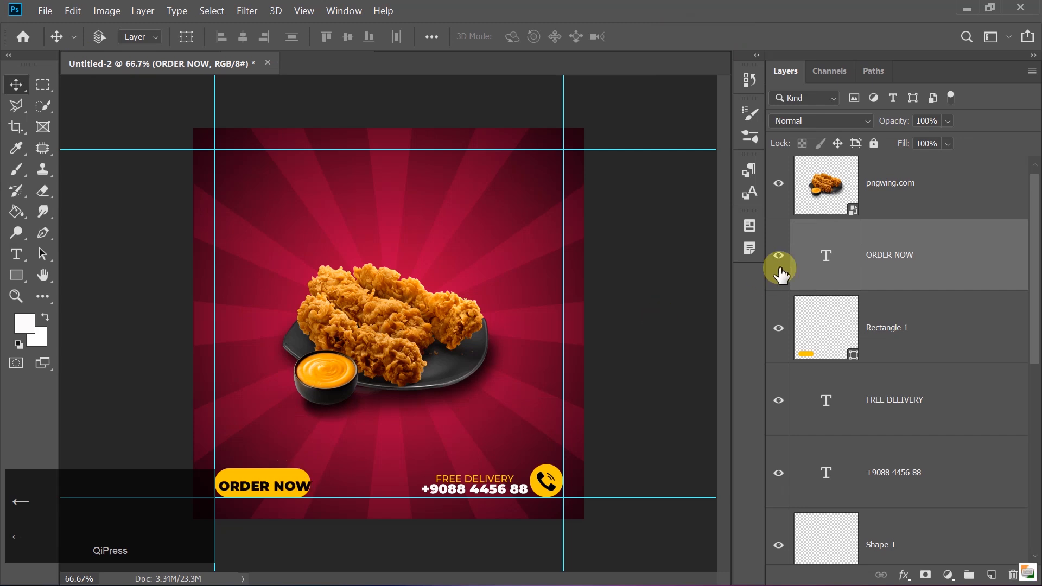
shift+click(890, 354)
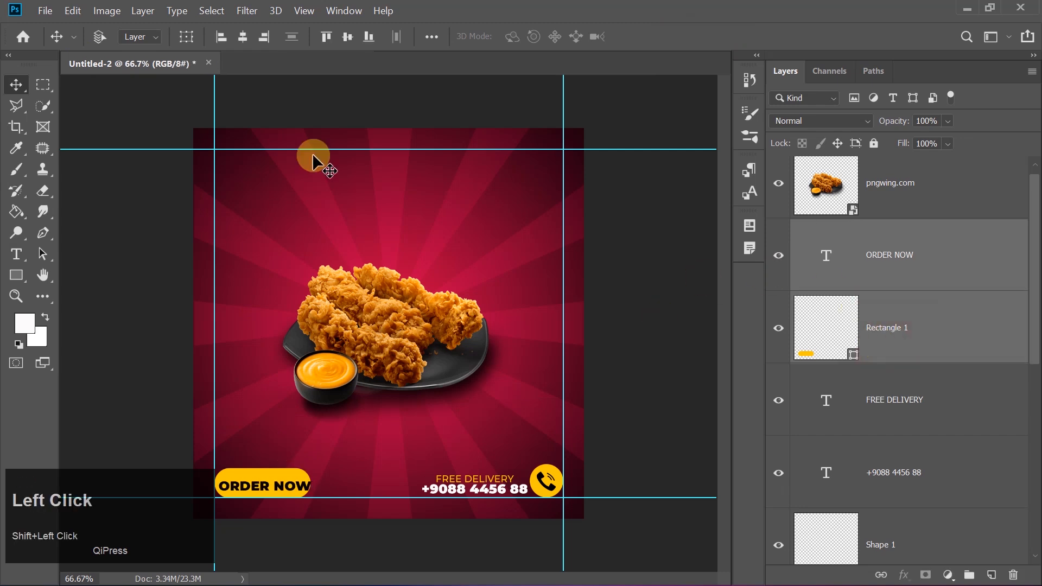
click(244, 42)
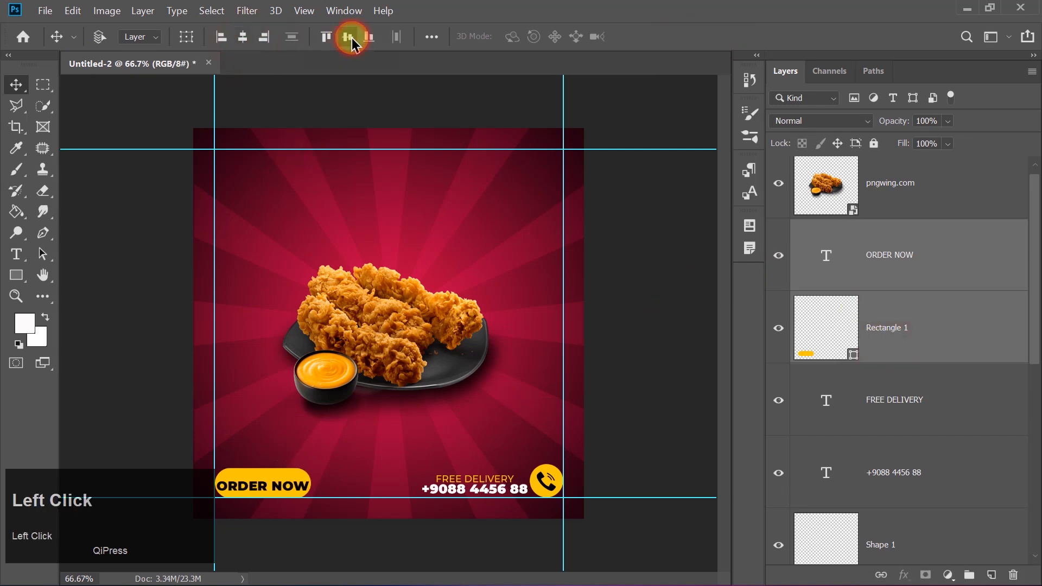
click(351, 39)
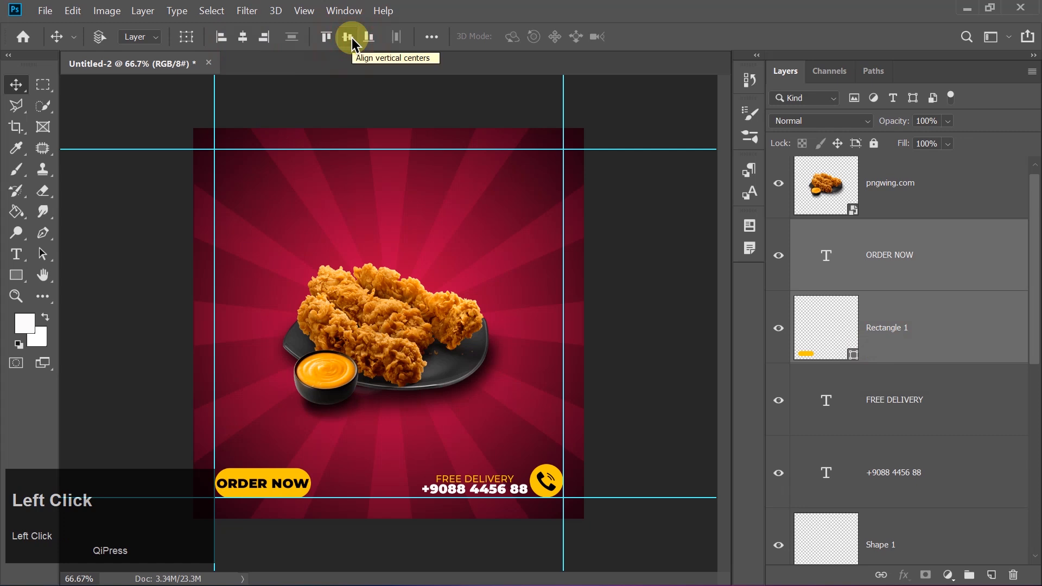
click(898, 334)
click(895, 263)
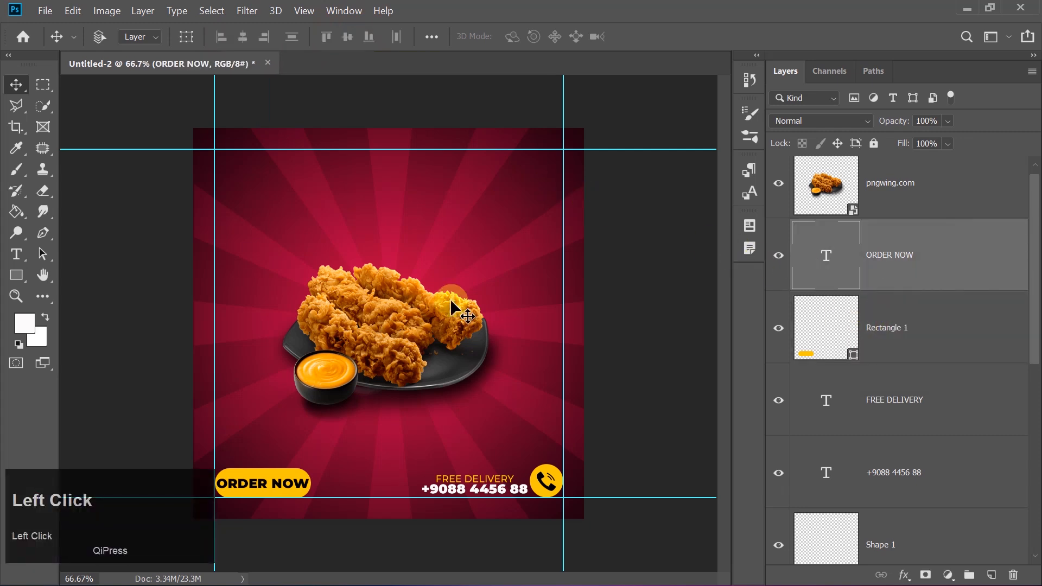
Draw a paragraph text box about 2.16 in wide and 0.48 in high above the chicken, with its placeholder text at 5 pt
click(18, 259)
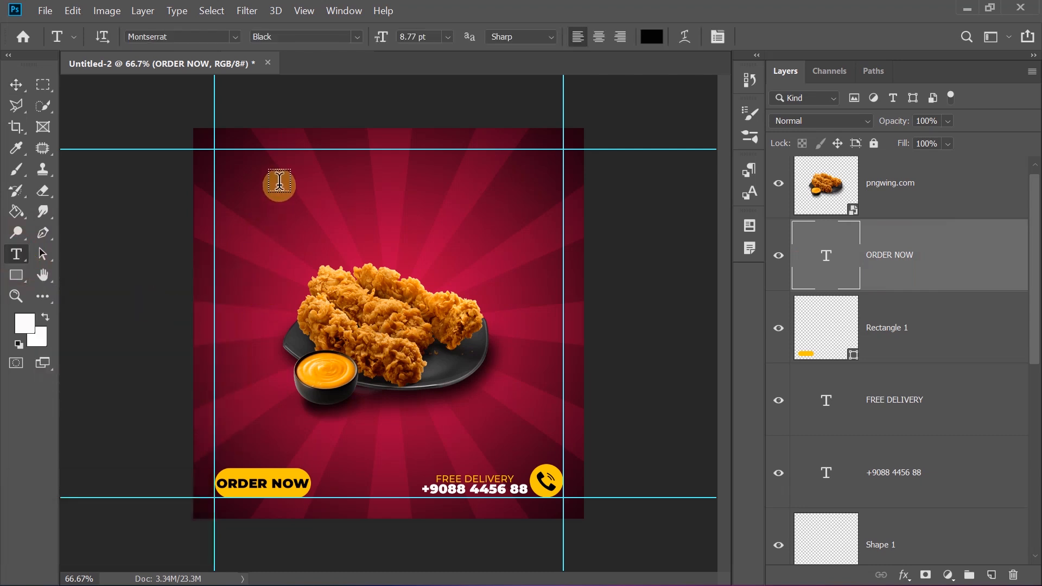
drag(273, 185, 508, 236)
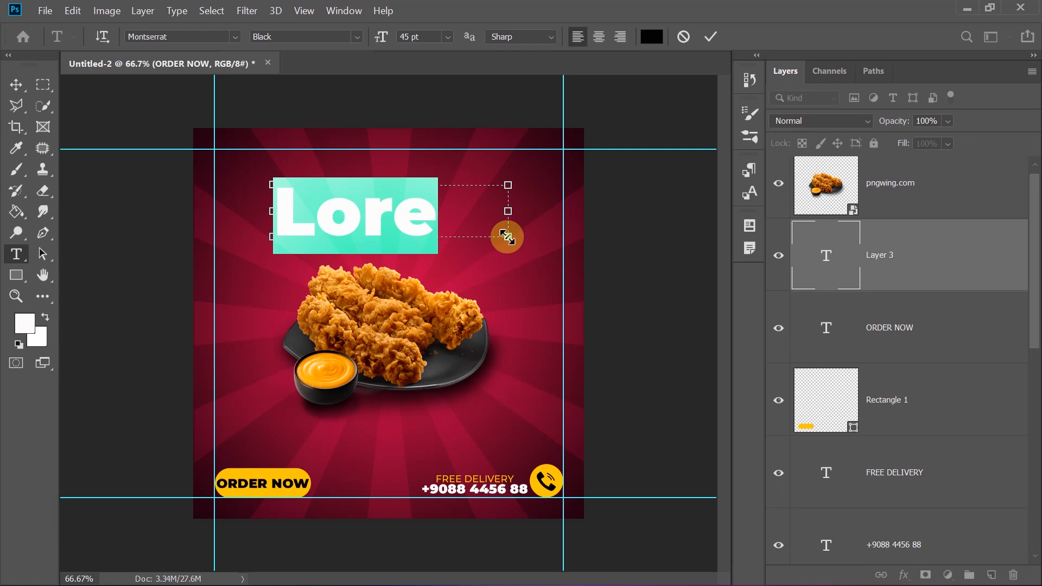
drag(432, 39, 389, 44)
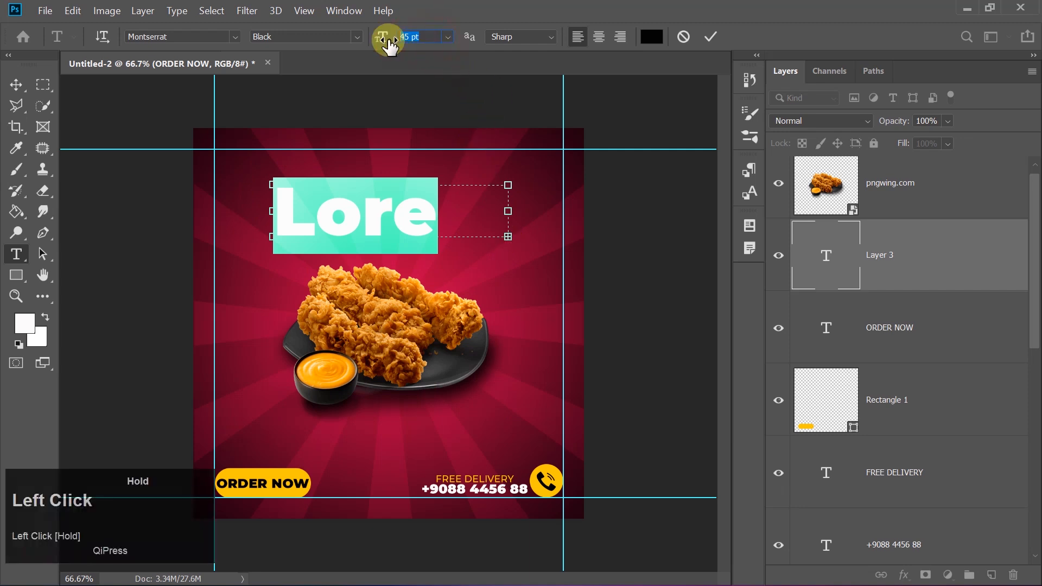
text(5)
key(Return)
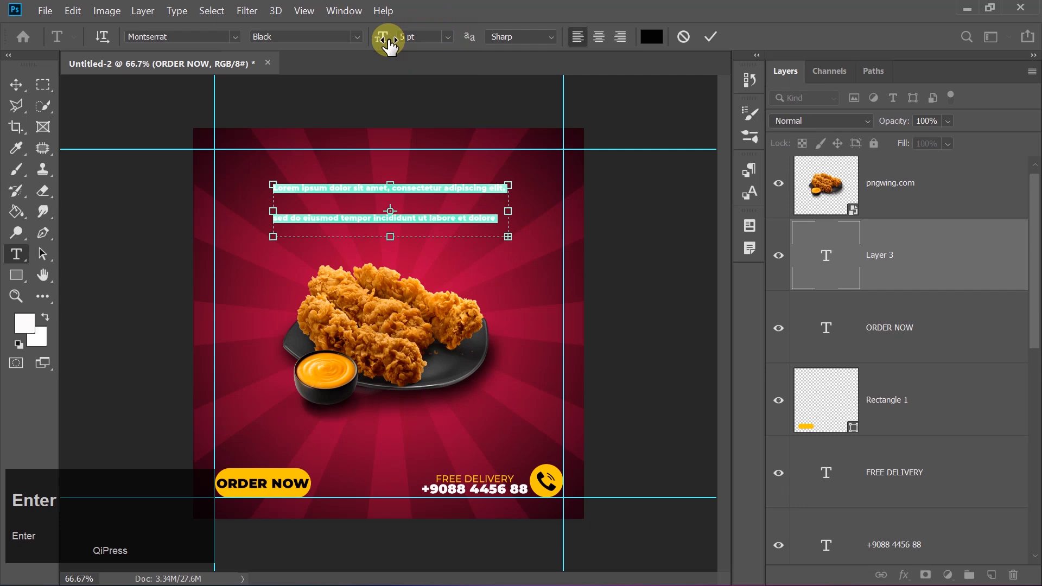
Show the type layer properties and tighten the paragraph's leading to 4 pt
click(341, 10)
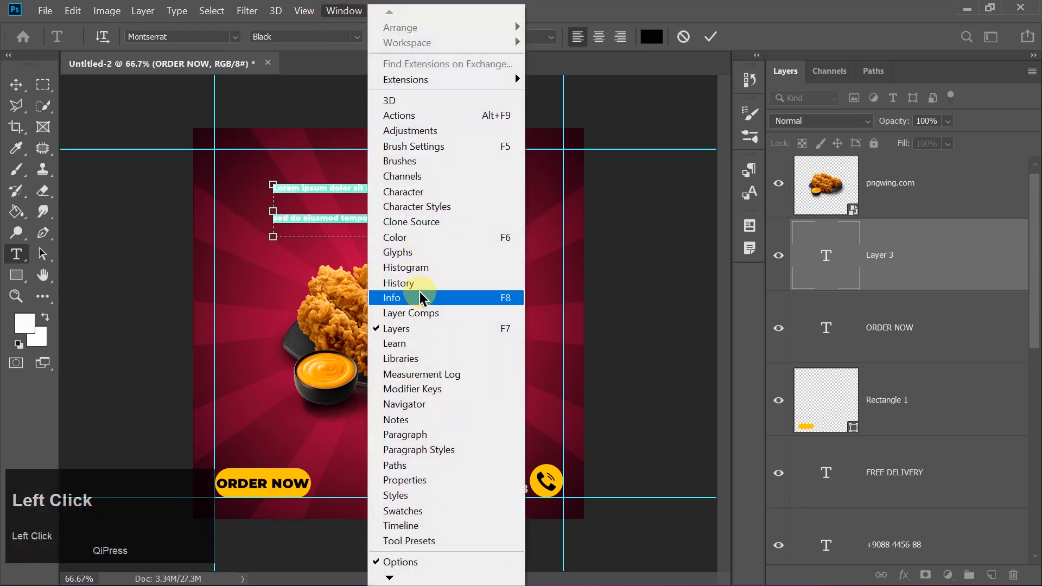
click(396, 480)
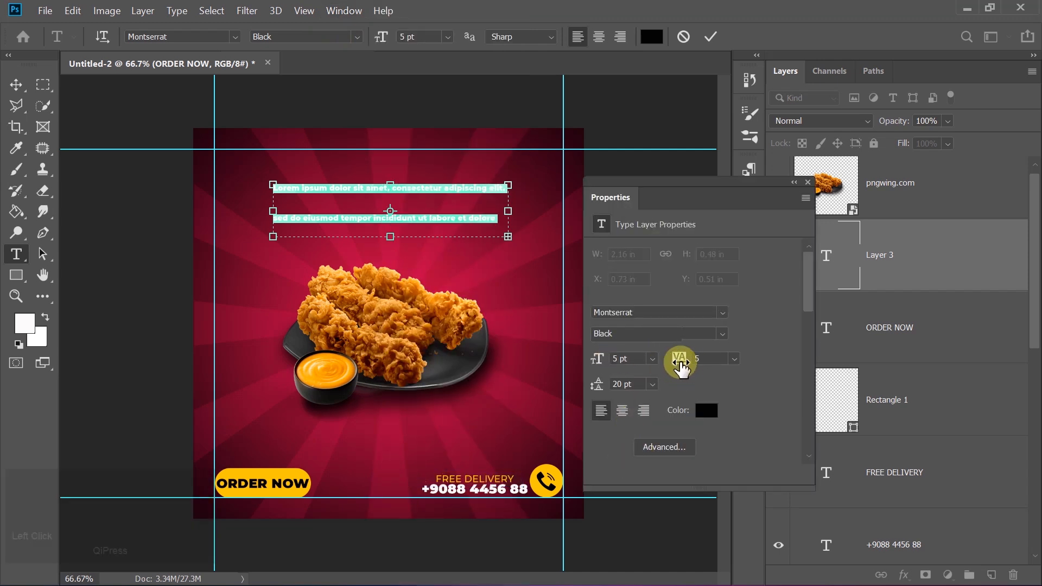
drag(601, 387, 590, 389)
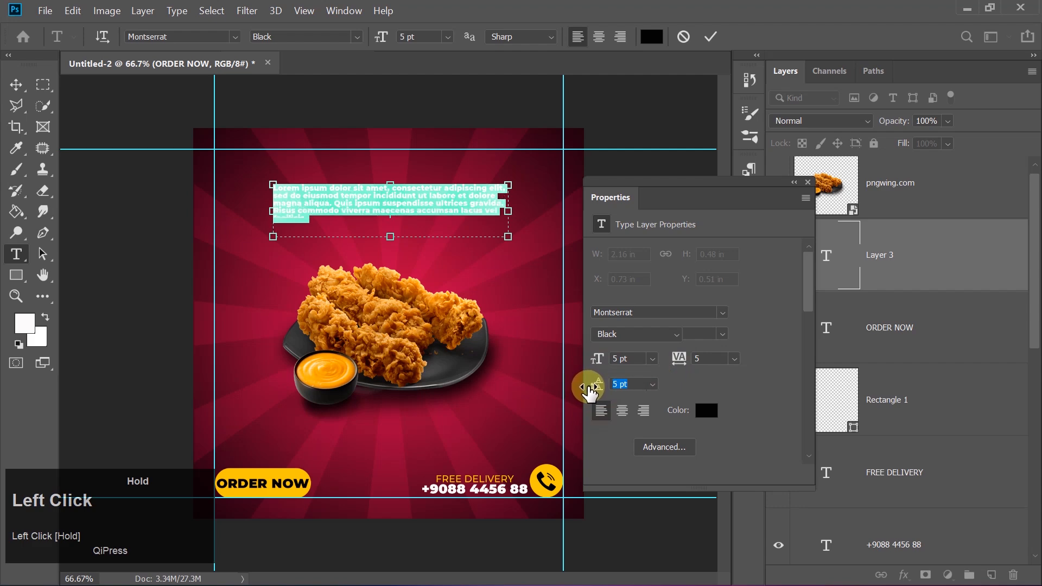
drag(589, 390, 604, 389)
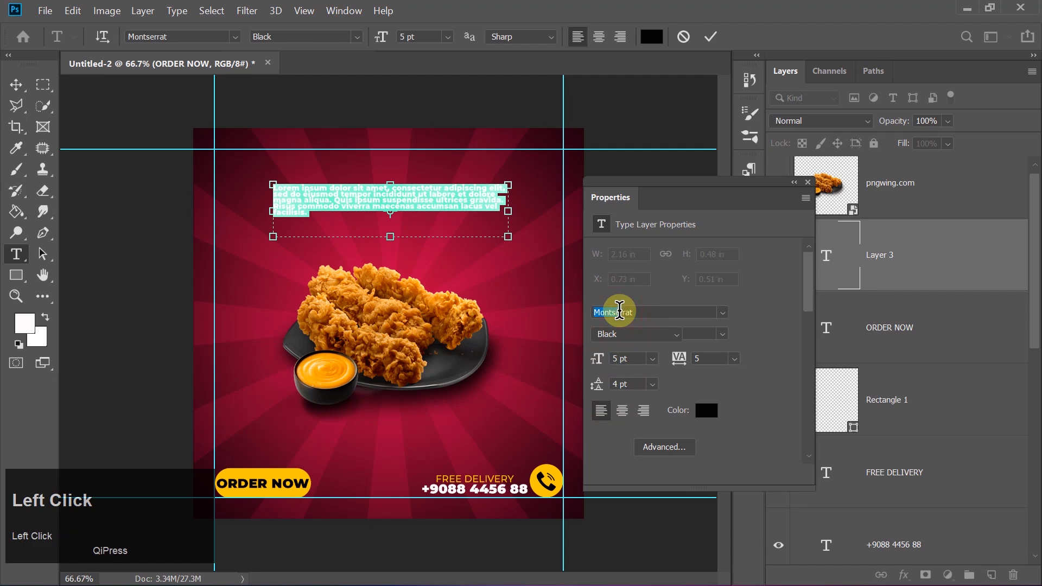
Change the paragraph's font to Daddy Rewind
text(darrat)
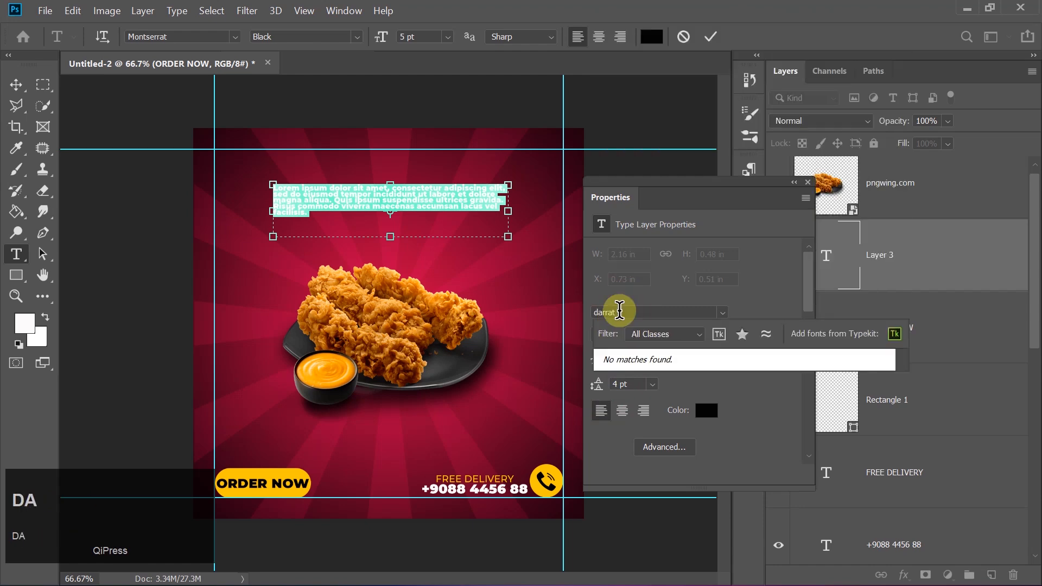
text(dad)
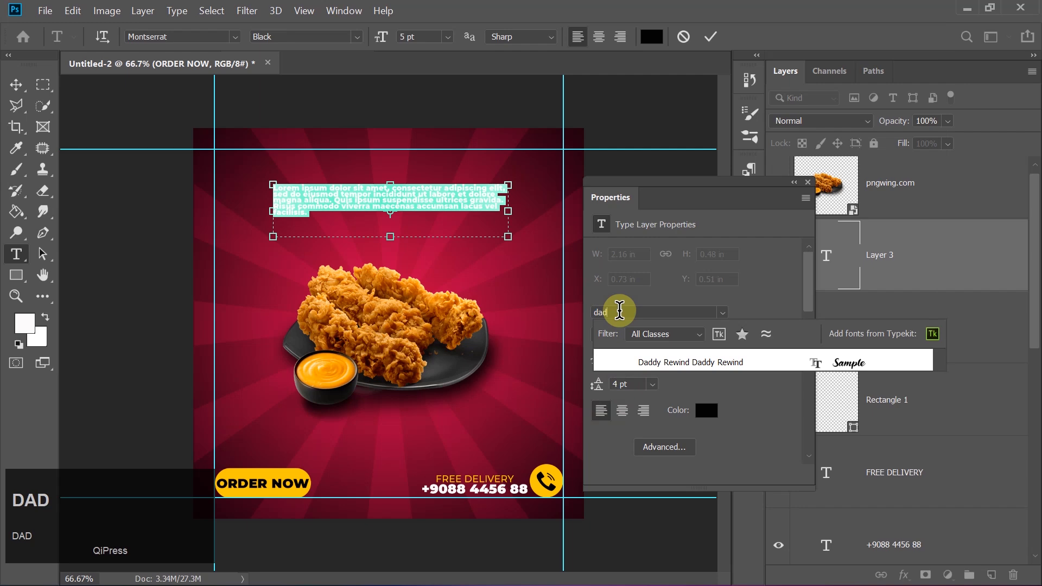
key(Return)
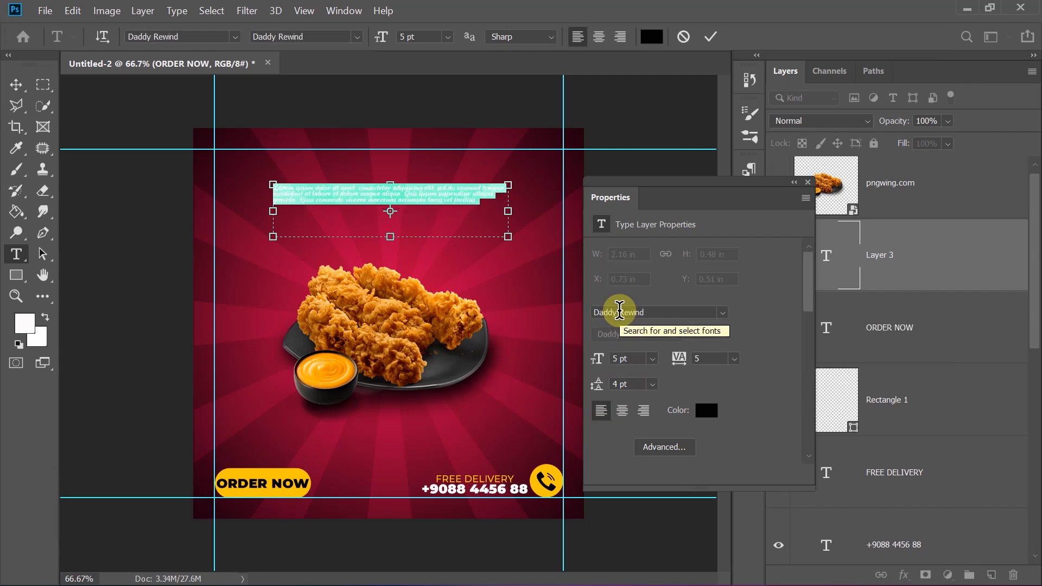
Recolour the paragraph text white (ffffff), centre-align it and commit the text edit
click(707, 411)
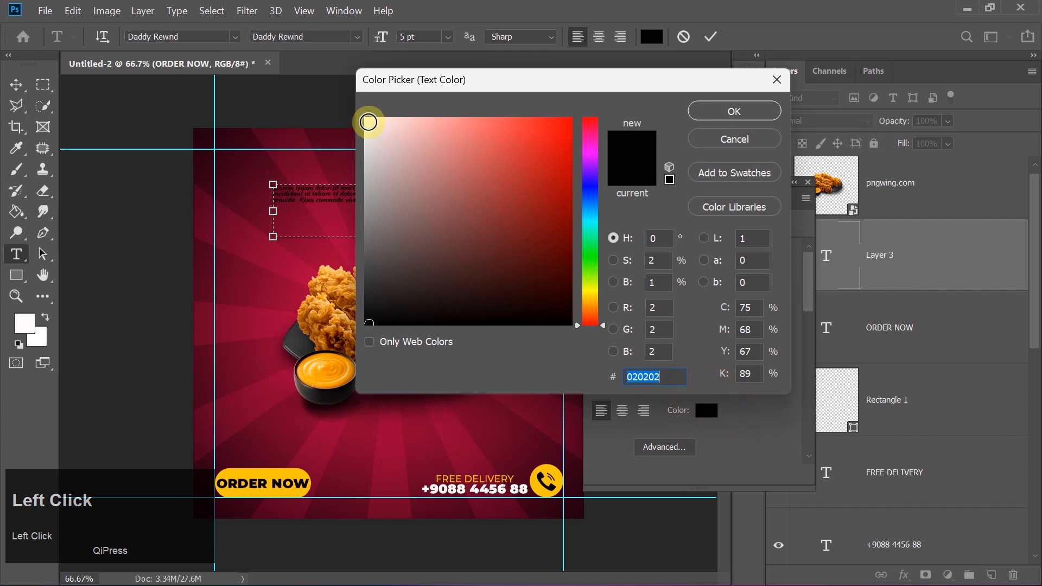
drag(368, 123, 361, 116)
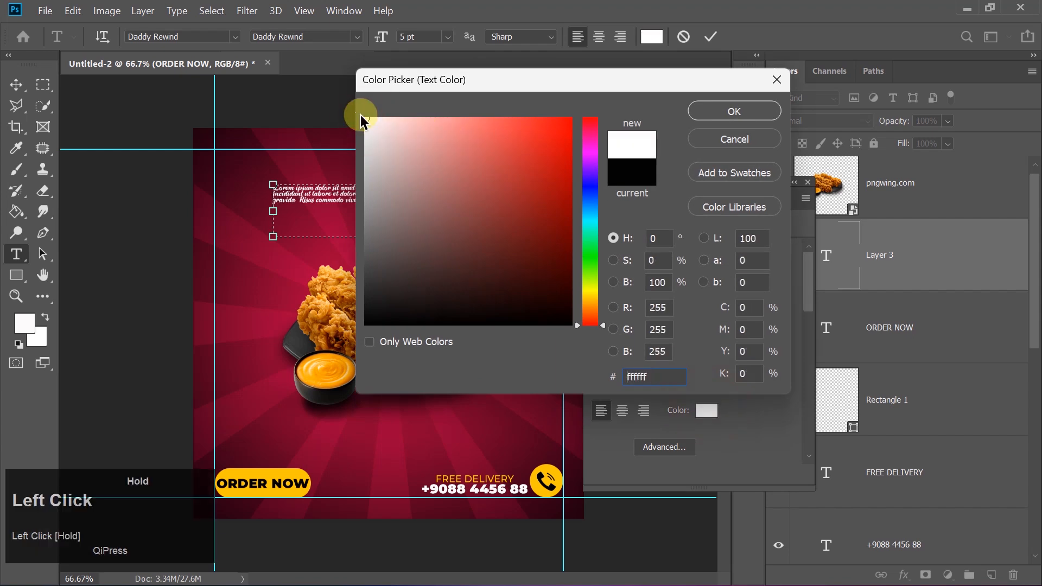
key(Return)
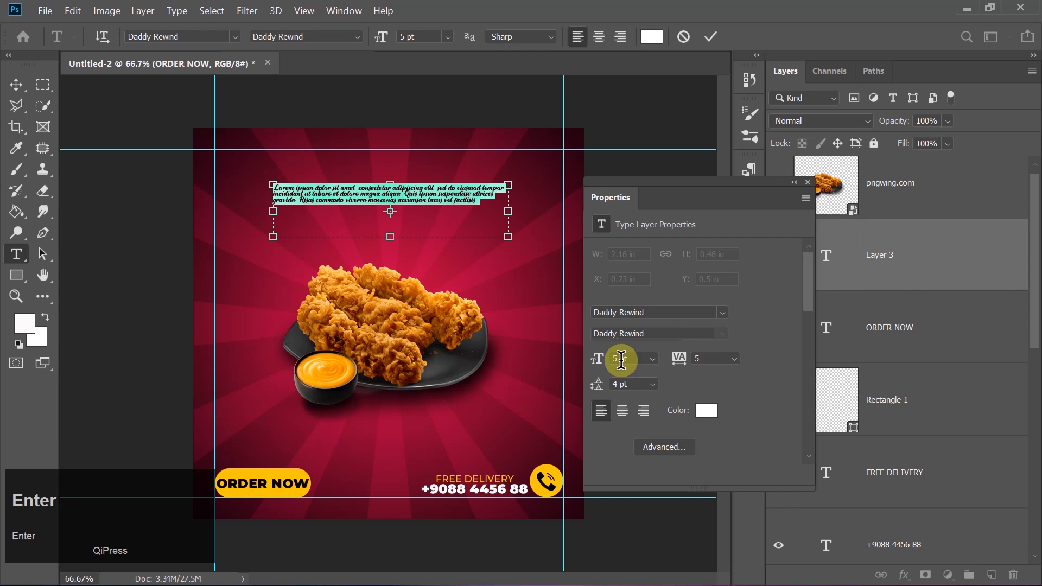
click(622, 410)
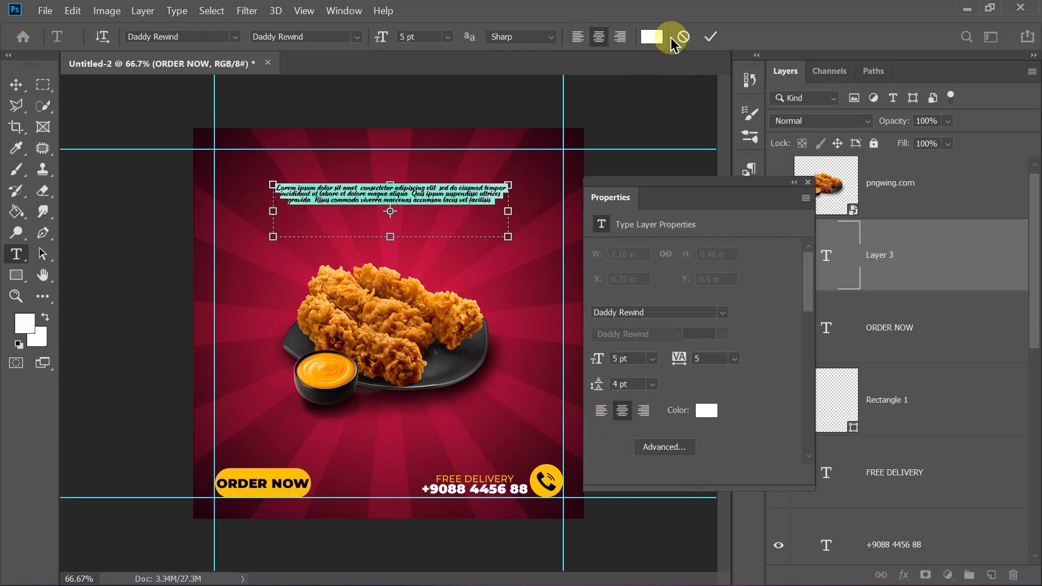
click(711, 37)
Move the paragraph text below the chicken plate, just above the ORDER NOW and phone number row
click(13, 84)
drag(396, 205, 392, 437)
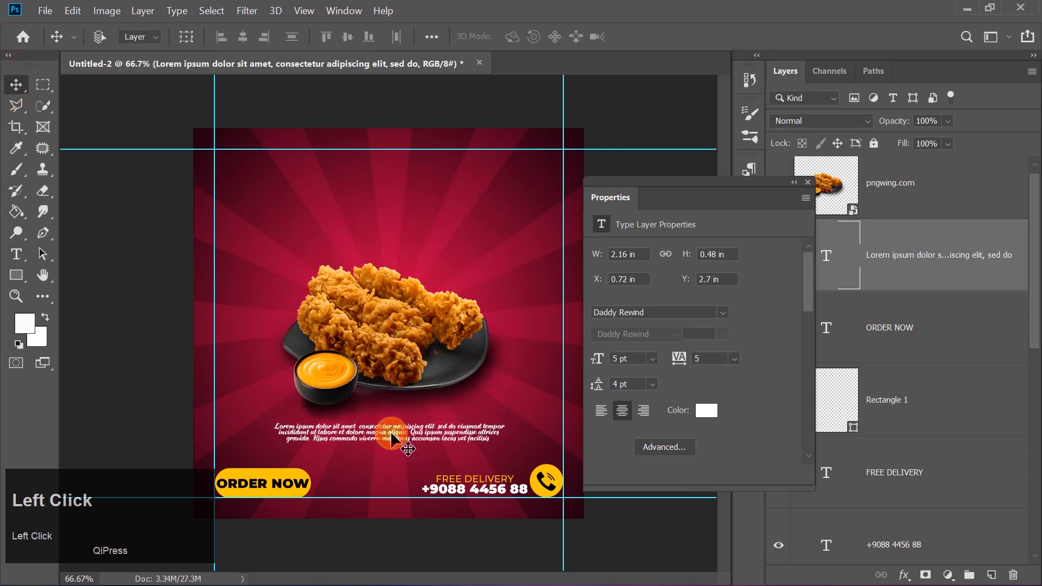
Narrow the paragraph's text box from both sides to about 1.84 in wide and close the type properties
double_click(391, 437)
drag(508, 449, 486, 450)
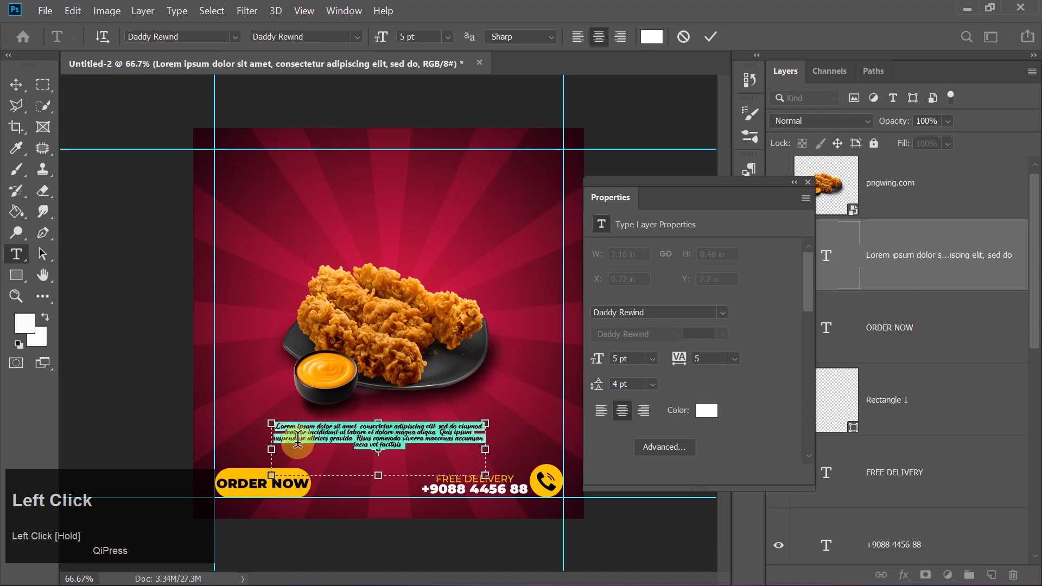
drag(271, 447, 285, 447)
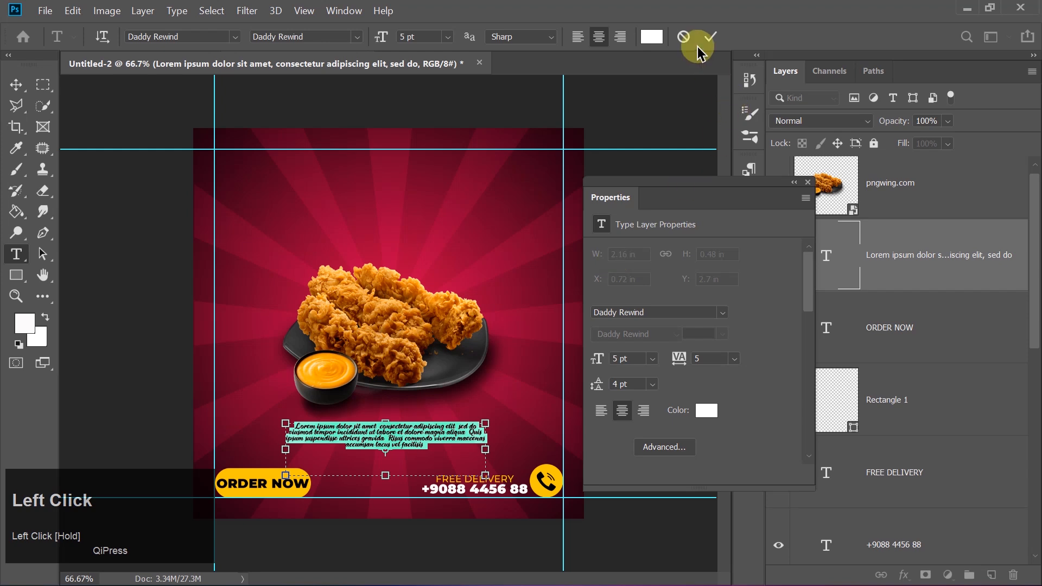
click(712, 38)
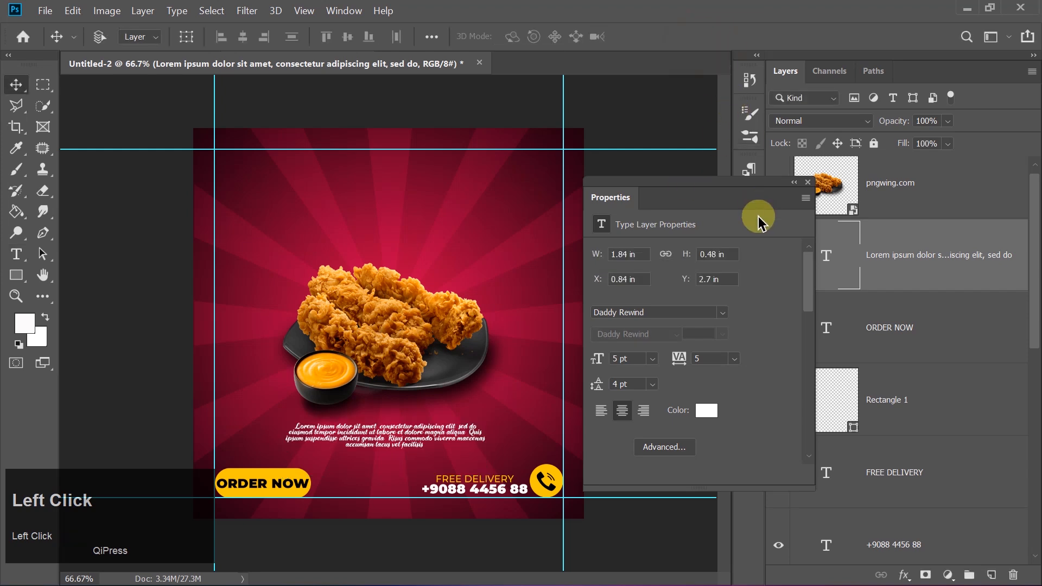
click(808, 183)
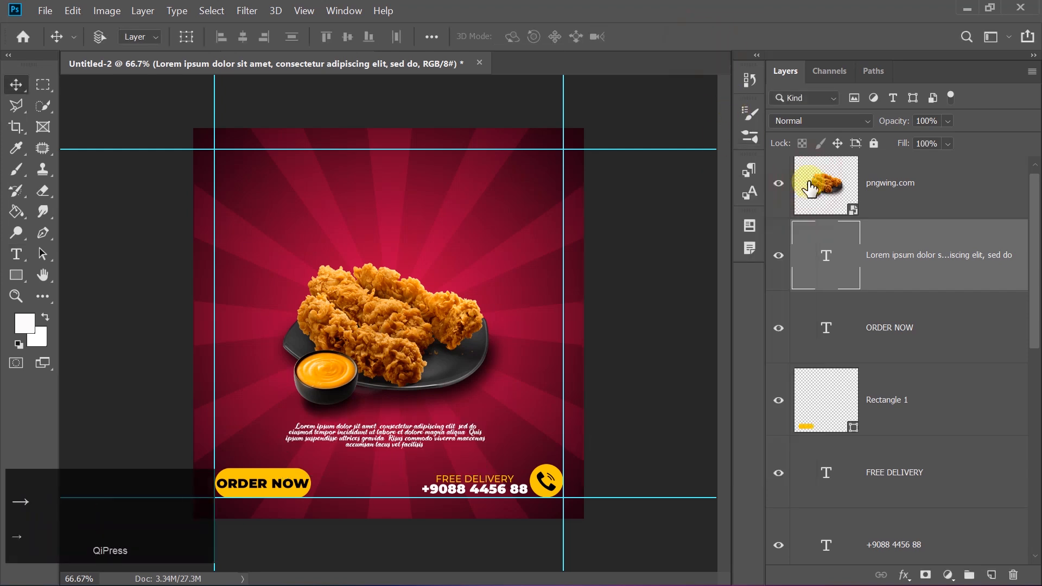
Centre the paragraph text horizontally on the whole canvas and clear the selection
key(ctrl+a)
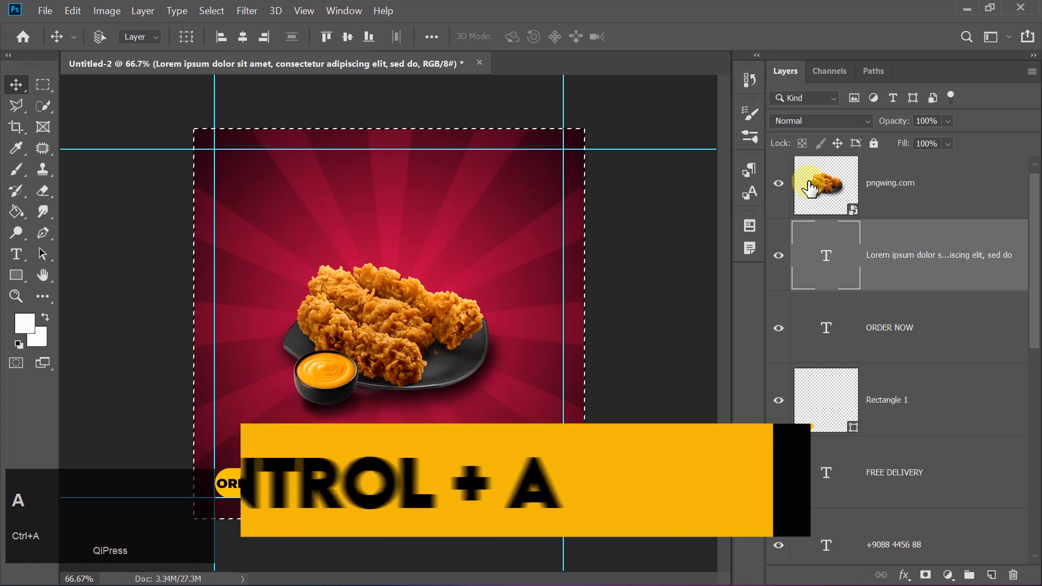
click(241, 36)
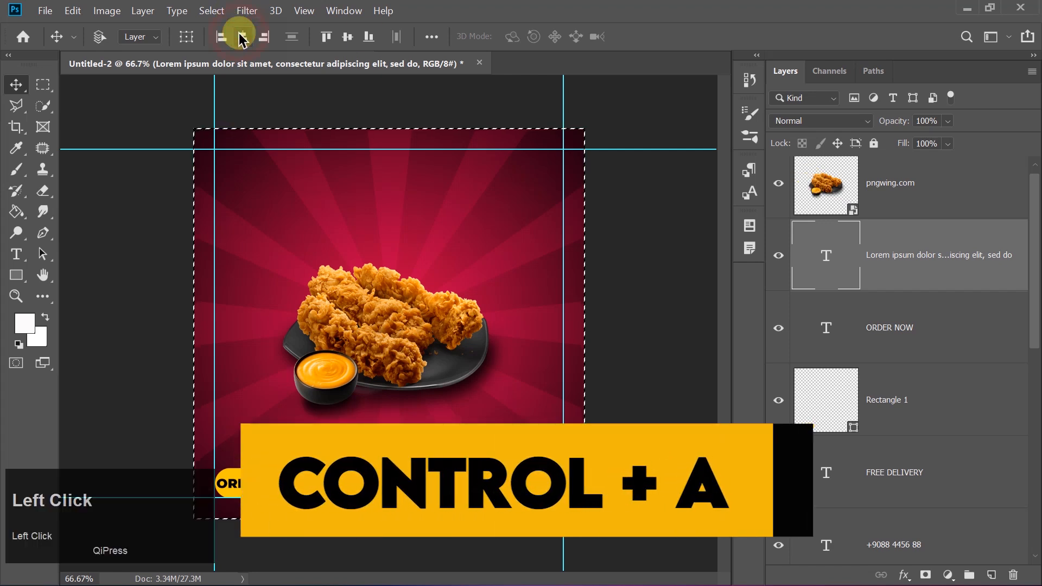
key(ctrl+d)
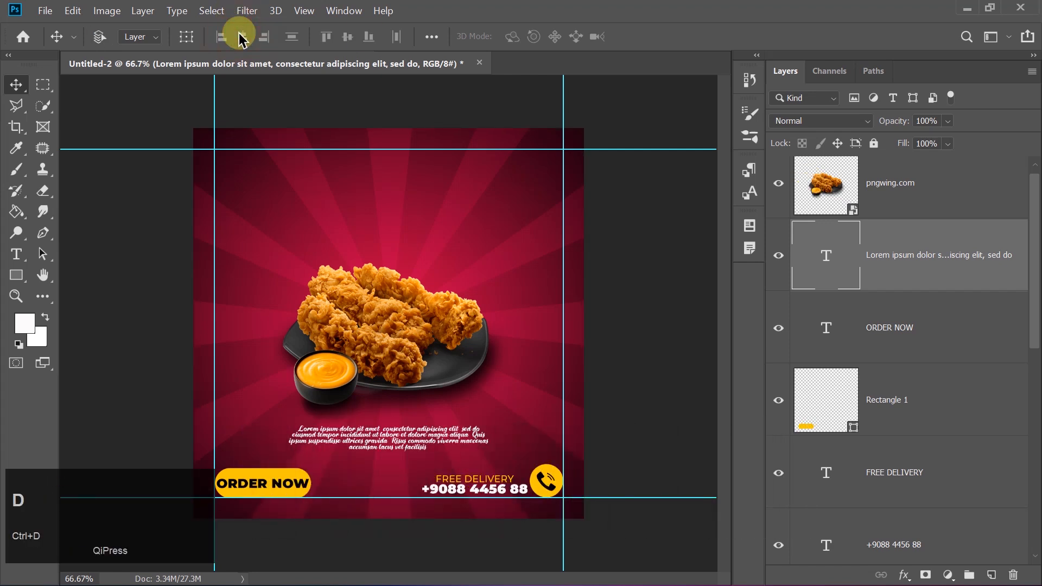
Group all layers from pngwing.com down to Layer 2 into one group above Group 1
click(911, 194)
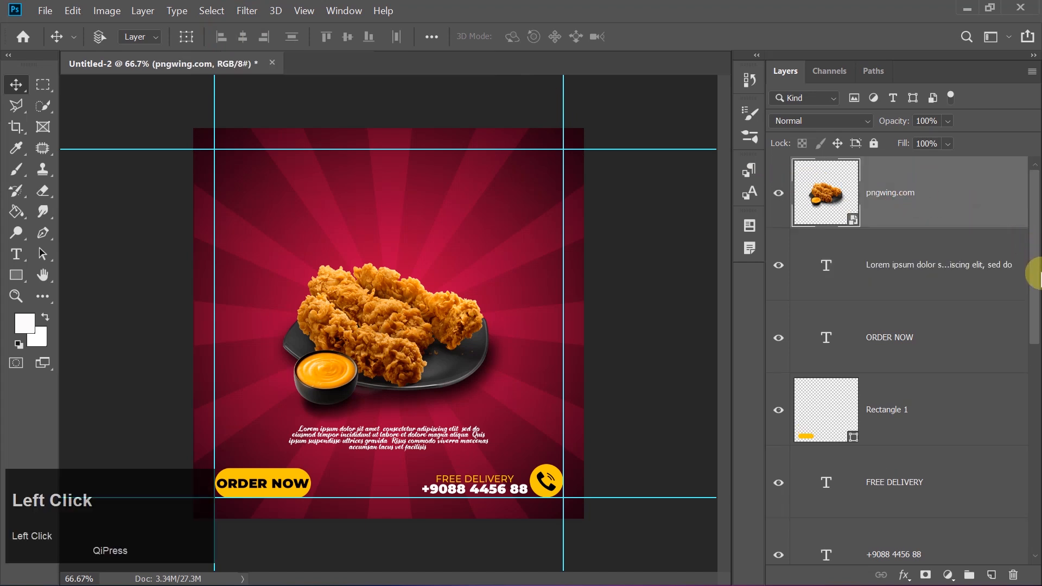
drag(1036, 276, 1026, 514)
shift+click(929, 510)
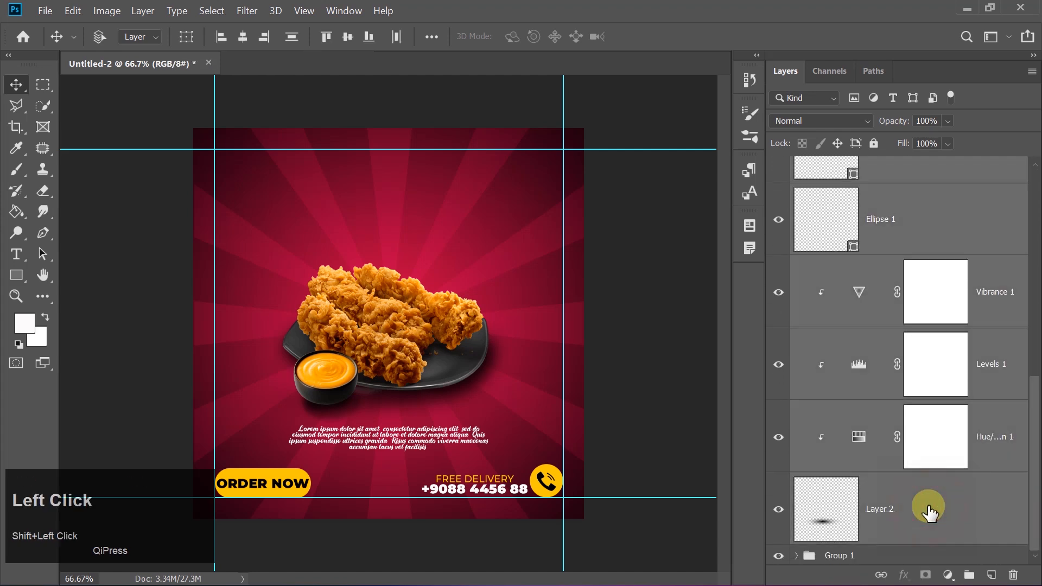
key(ctrl+g)
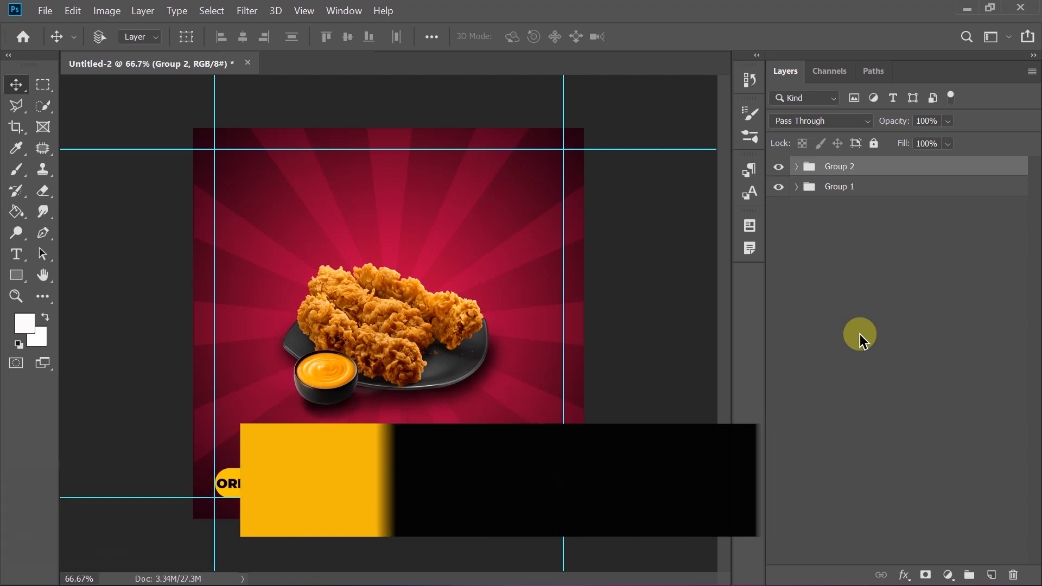
Add the text Special above the chicken and set its font to James Stroker
click(16, 253)
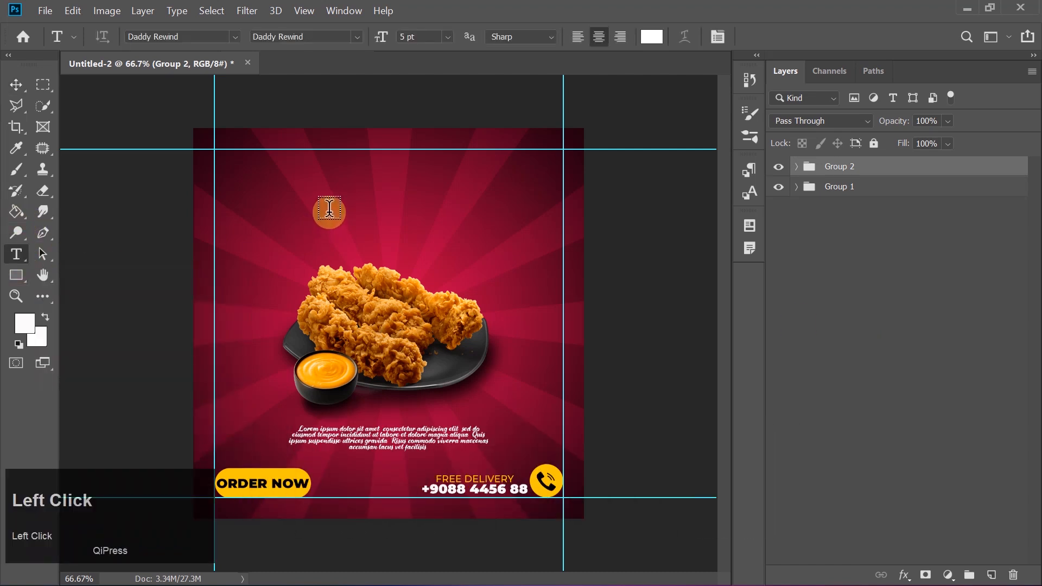
click(329, 210)
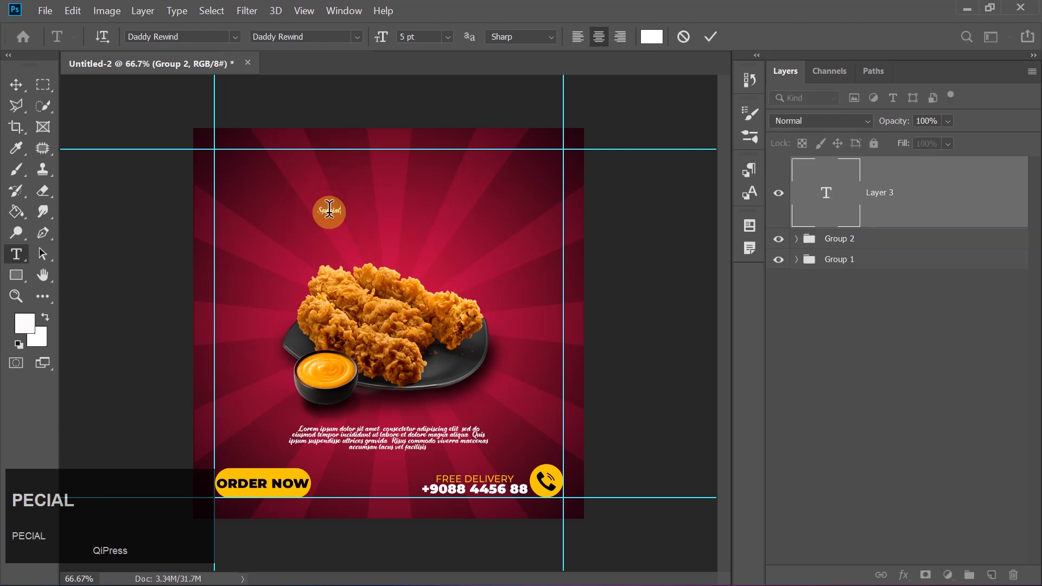
click(178, 37)
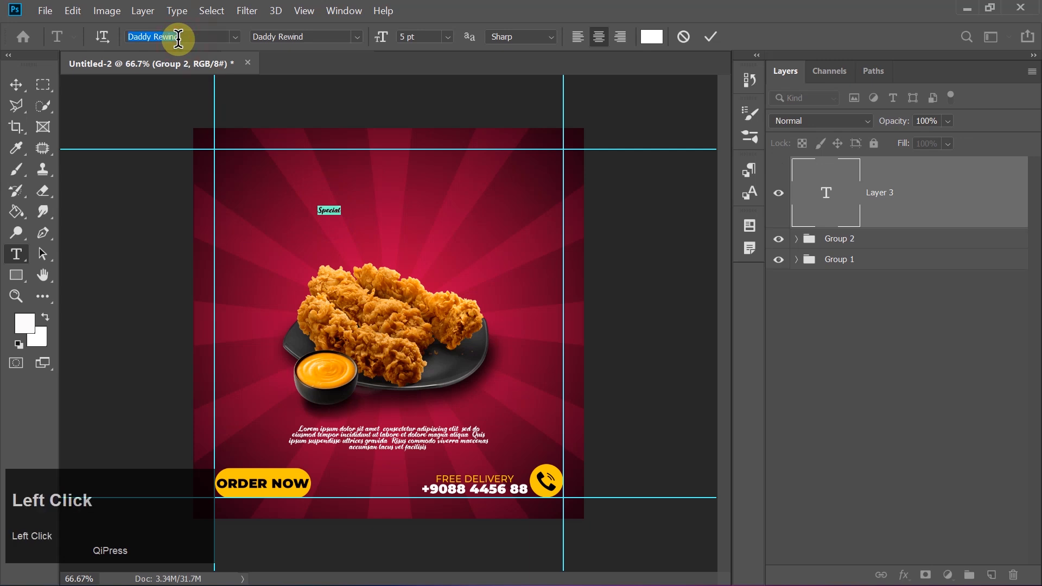
text(james)
key(Return)
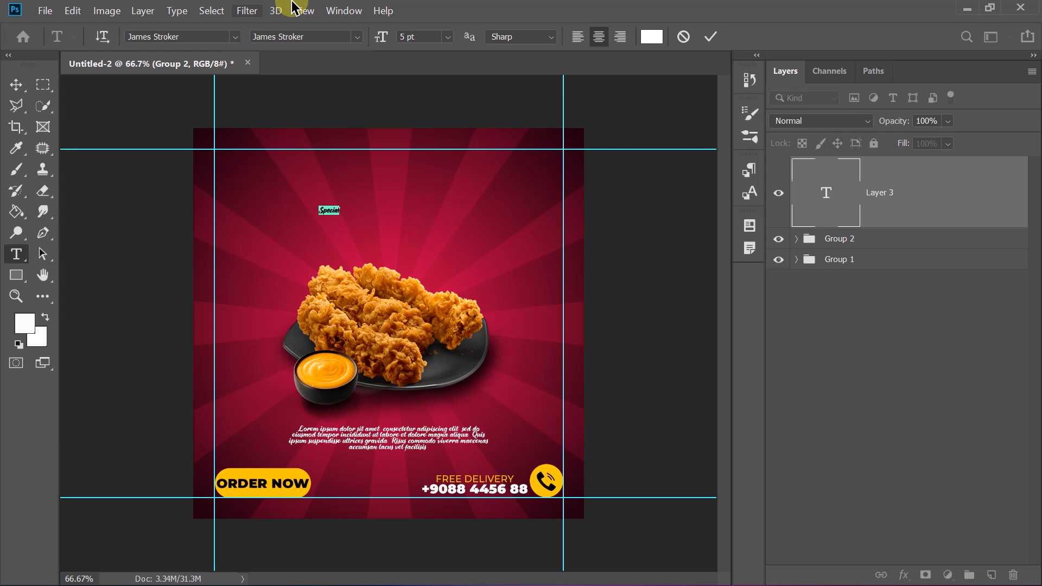
click(711, 38)
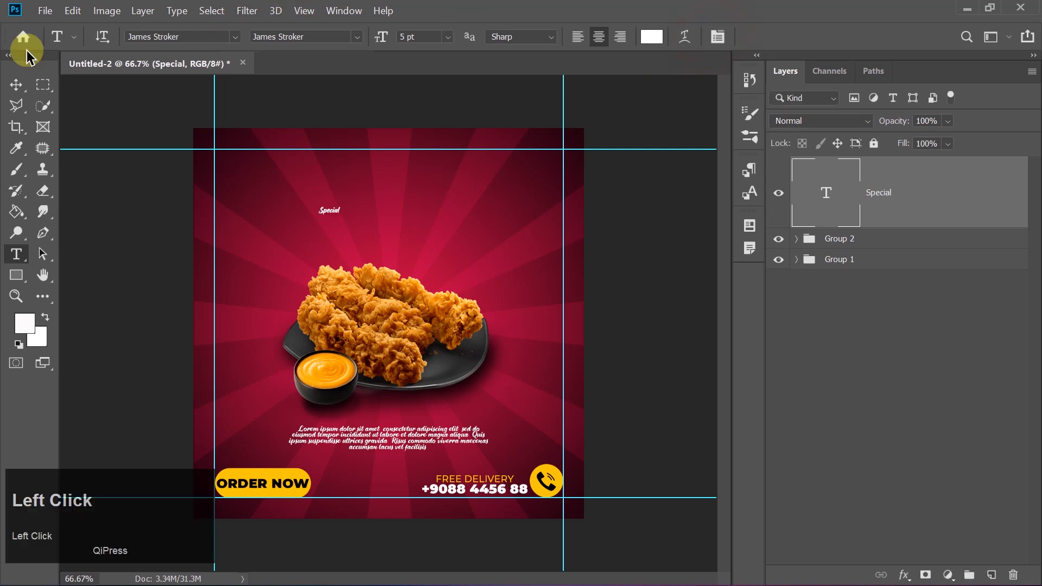
Scale the Special text up to about 1062% and place it centred above the chicken as the headline
click(15, 85)
key(ctrl+t)
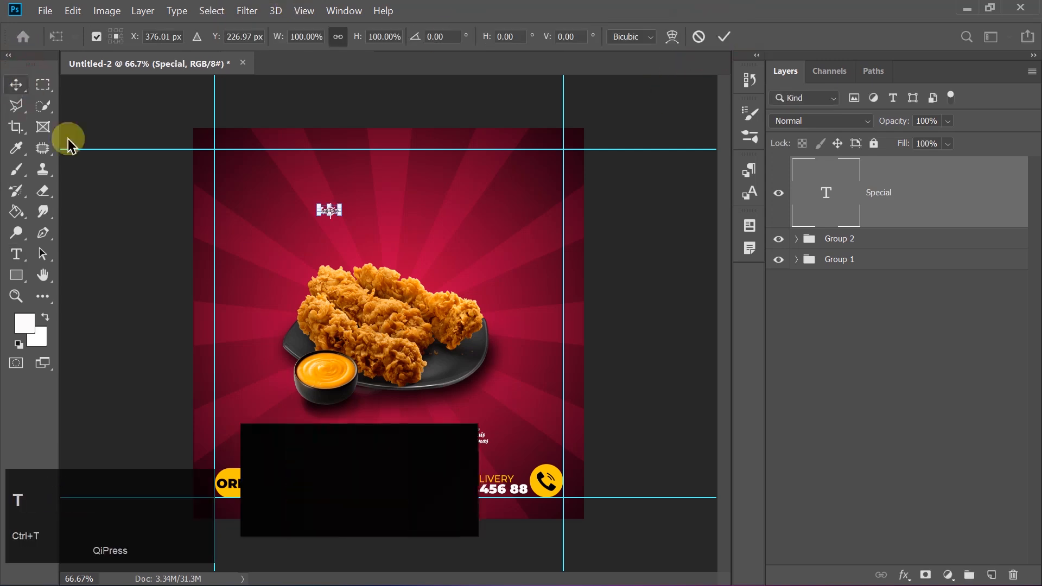
drag(342, 213, 411, 226)
drag(475, 260, 504, 277)
mouse_move(453, 243)
mouse_down()
mouse_move(442, 227)
mouse_move(451, 230)
mouse_up()
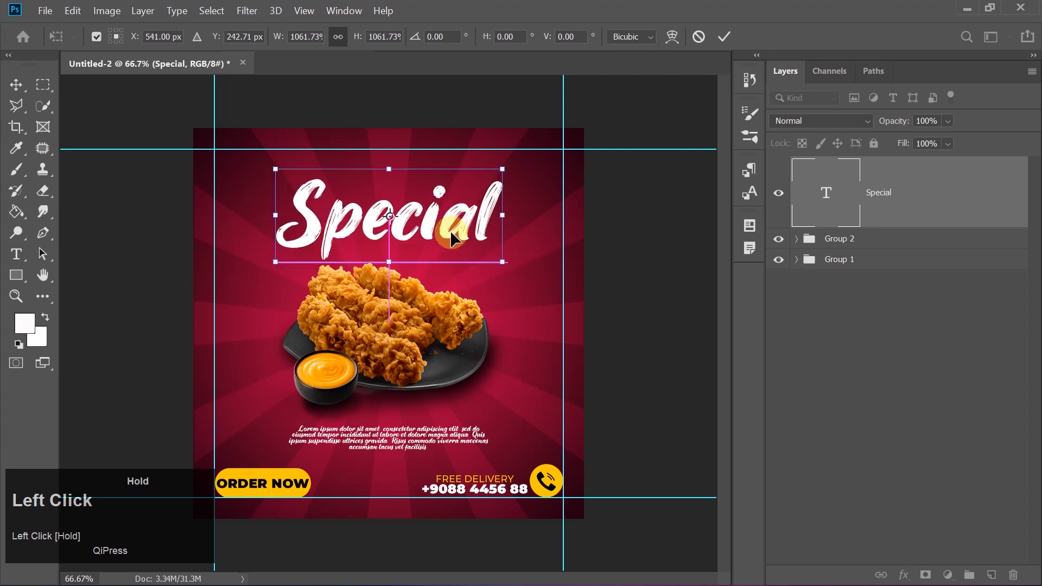
key(Return)
Nudge the Special headline slightly left and down towards the chicken
key(Left)
key(Left)
key(Left)
key(Left)
key(Left)
key(Left)
key(Left)
key(Left)
key(Left)
key(Down)
key(Down)
key(Down)
key(Down)
key(Right)
key(Right)
key(Right)
key(Down)
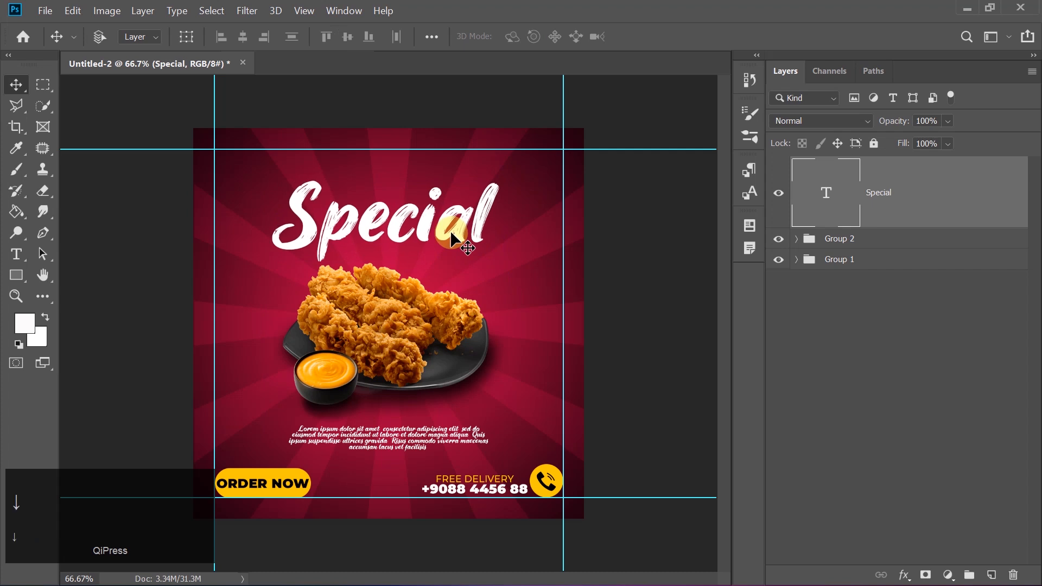
Shrink the Special headline slightly and fine-tune its position a little to the left and up above the chicken
key(ctrl+t)
drag(502, 265, 495, 259)
key(Return)
key(Left)
key(Left)
key(Left)
key(Left)
key(Left)
key(Left)
key(Down)
key(Down)
key(Down)
key(Down)
key(Down)
key(Right)
key(Up)
key(Up)
key(Up)
key(Up)
key(Up)
key(Up)
key(Up)
key(Up)
key(Up)
key(Up)
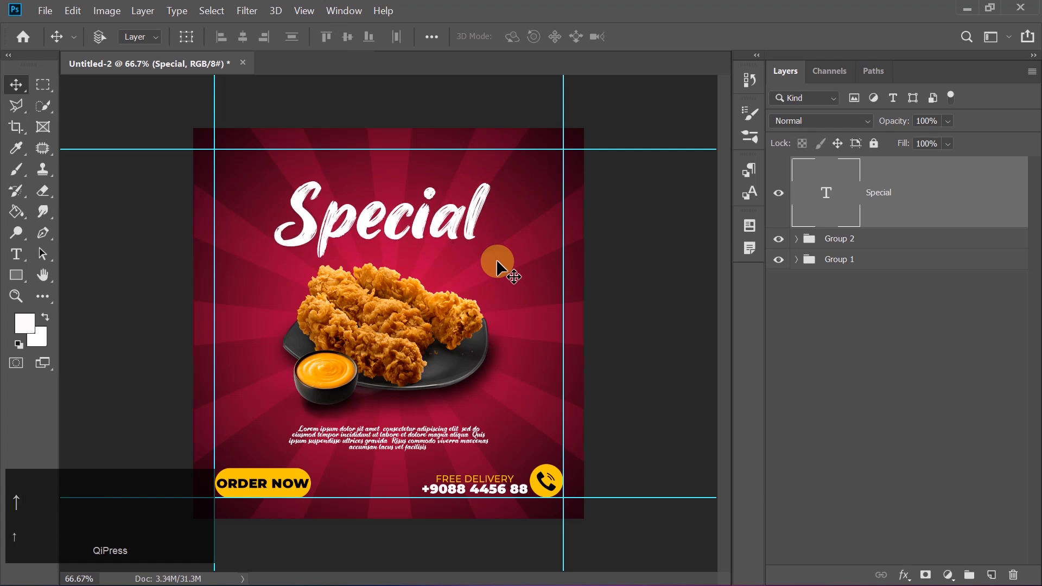
Add a new text layer reading Chicken on the empty background to the right of the food plate
click(17, 254)
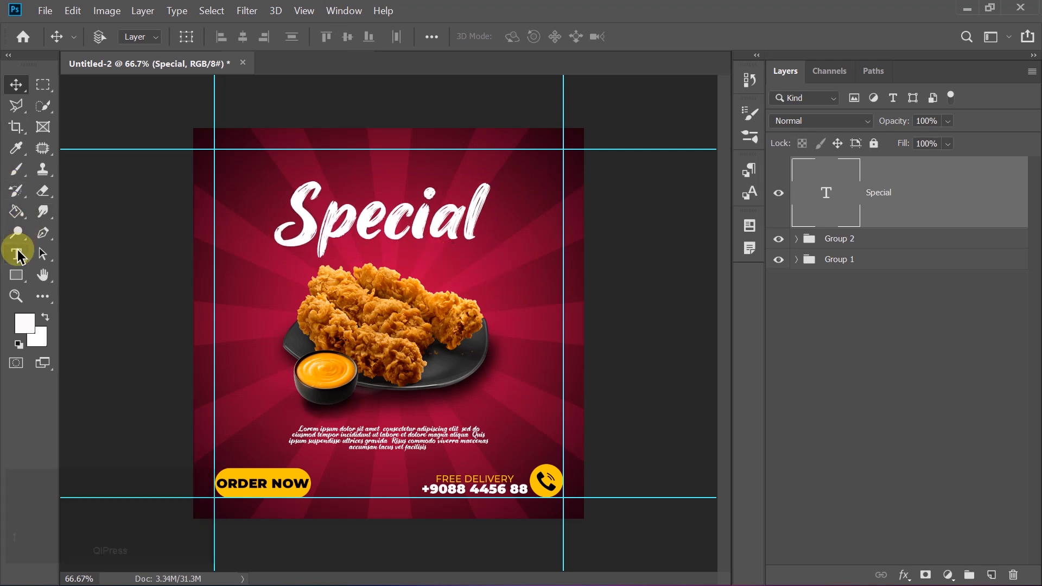
click(357, 253)
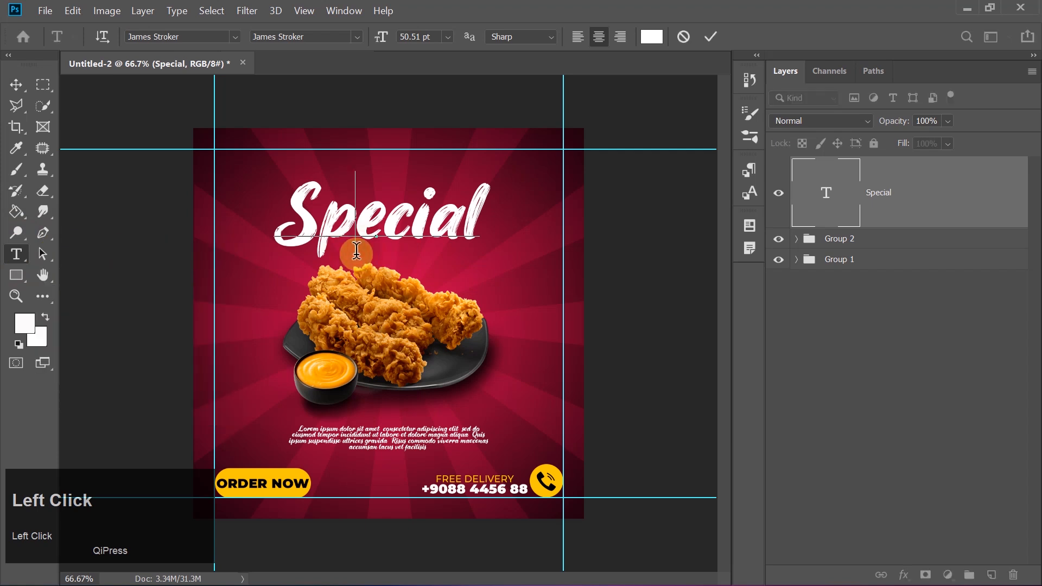
click(684, 36)
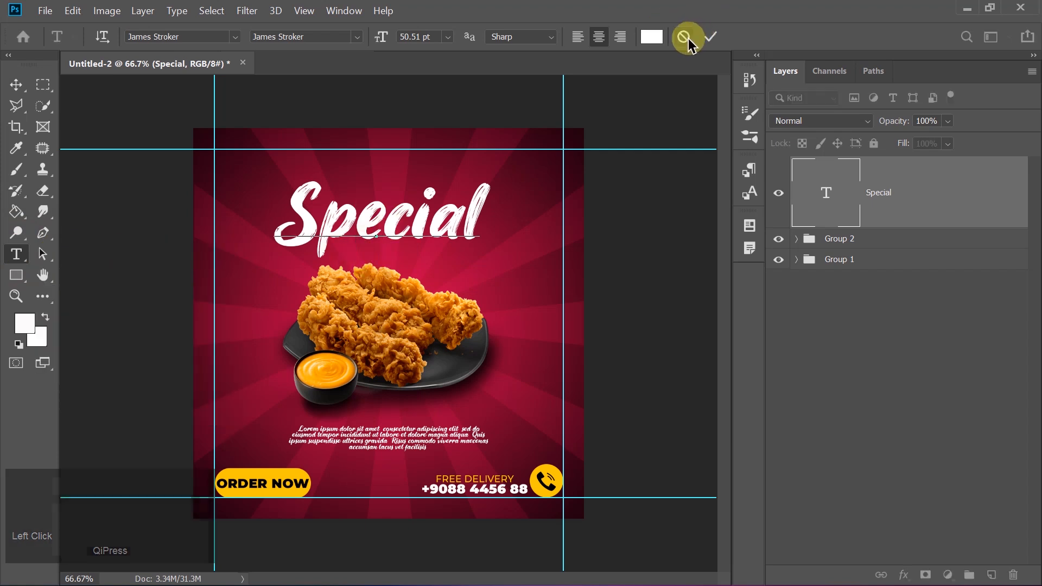
click(526, 309)
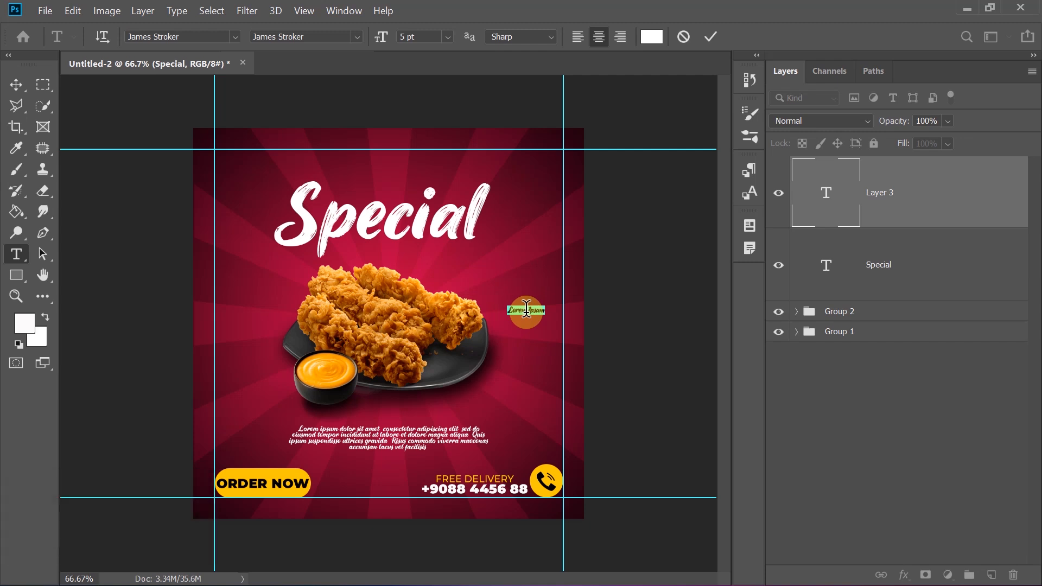
key(shift+c)
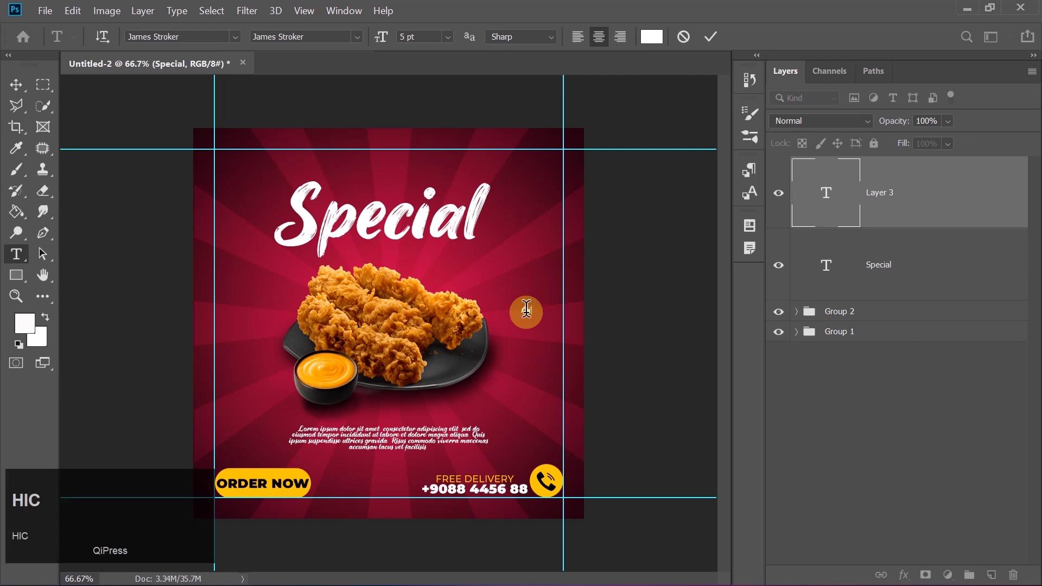
Recolour the Chicken text yellow #ffc600, sampled from the ORDER NOW button
key(ctrl+a)
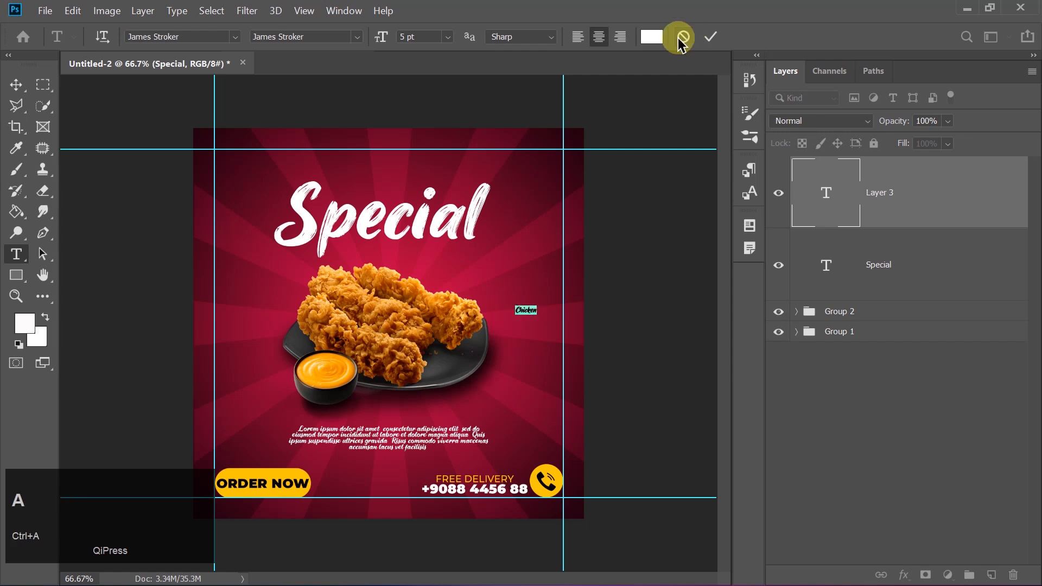
click(651, 36)
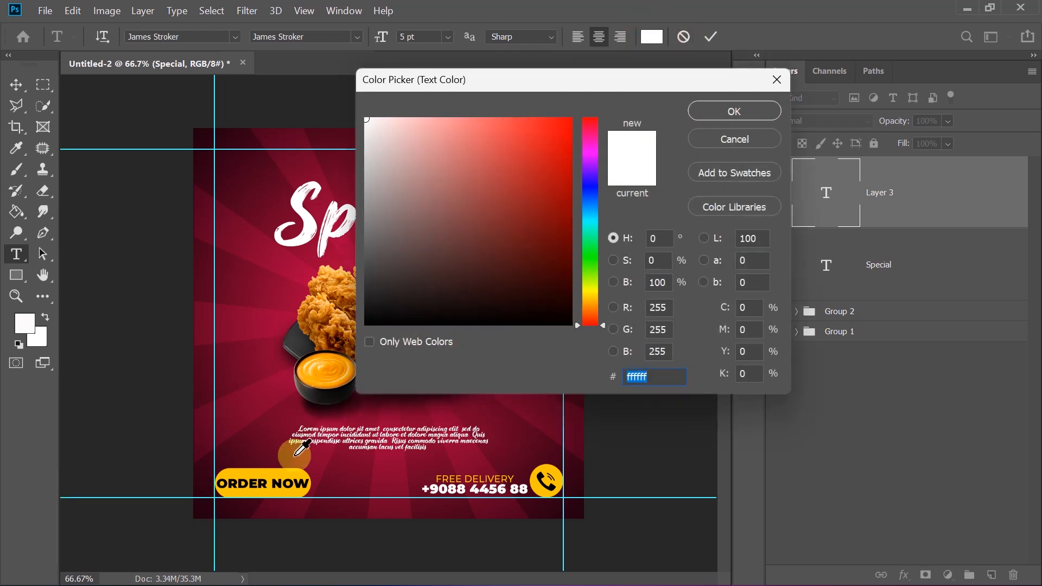
click(270, 474)
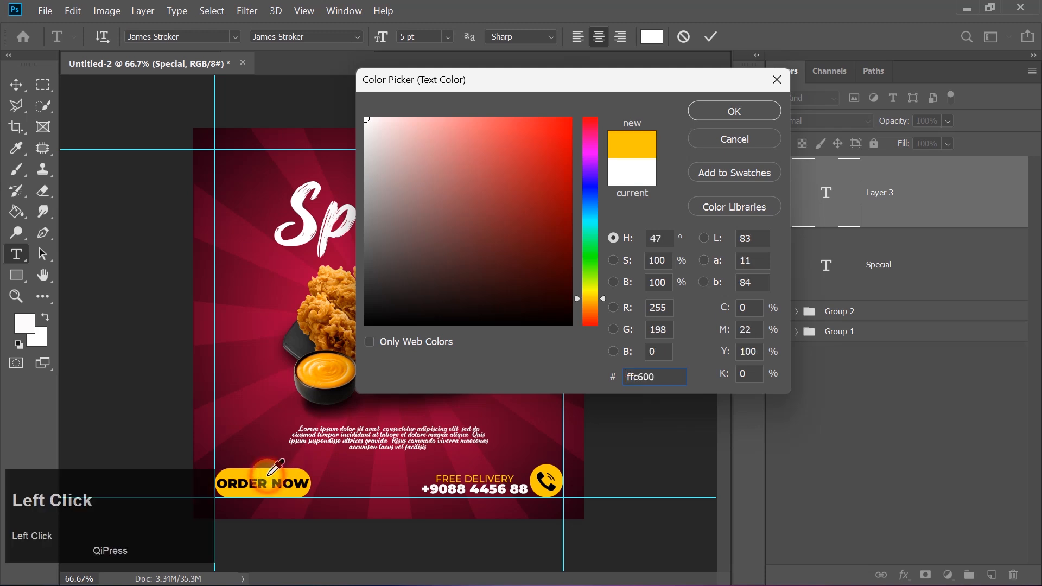
click(722, 115)
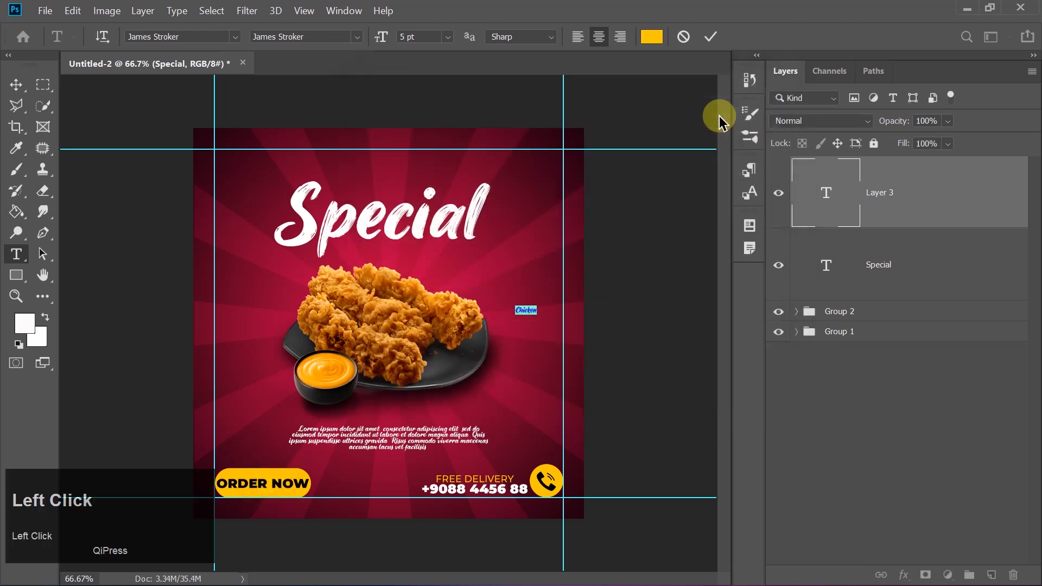
Set the Chicken text's font to Lemon Jelly Personal Use Regular and commit the text
click(285, 37)
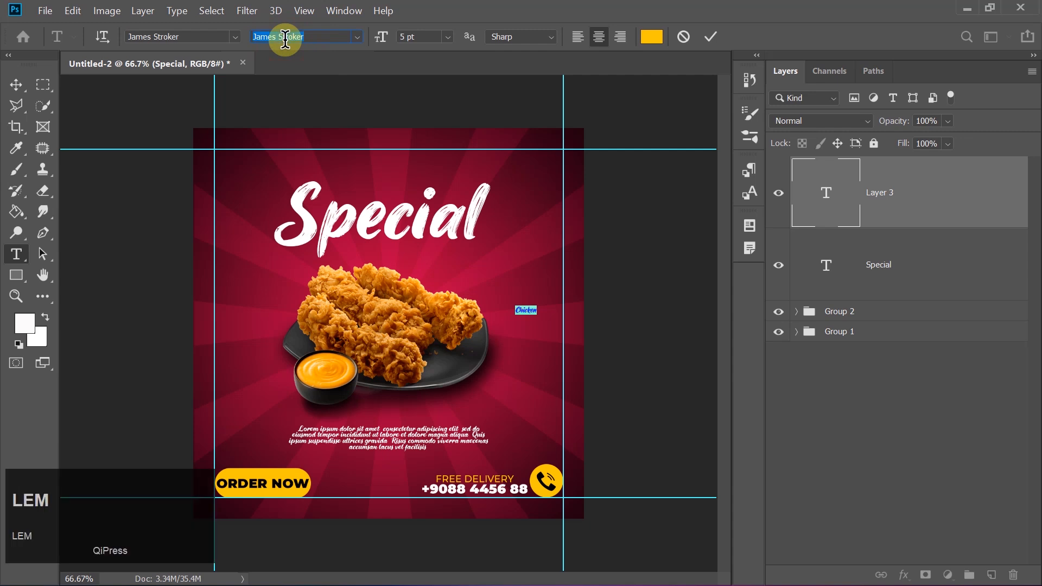
click(179, 36)
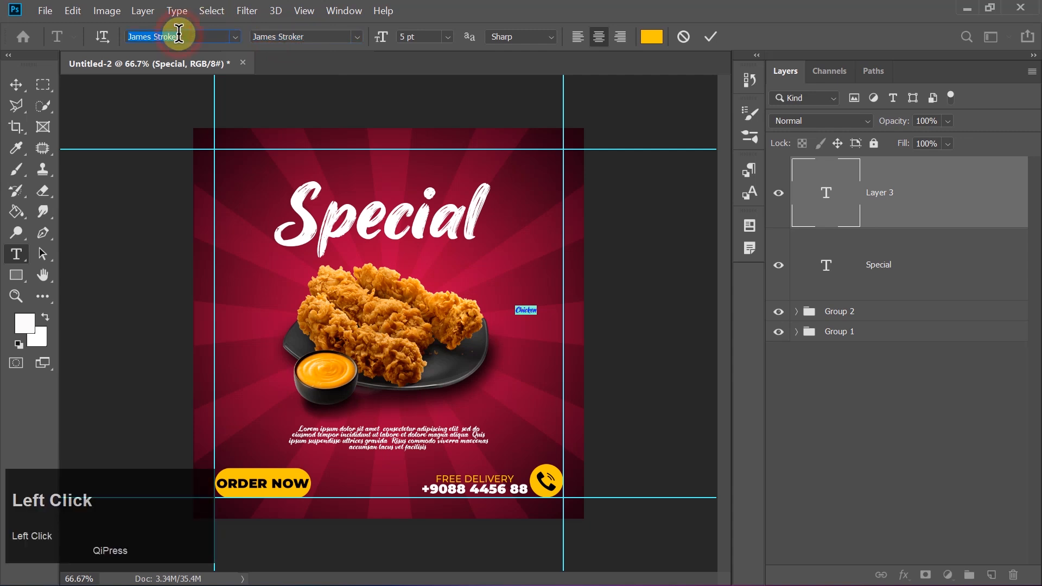
text(lem)
key(BackSpace)
text(em)
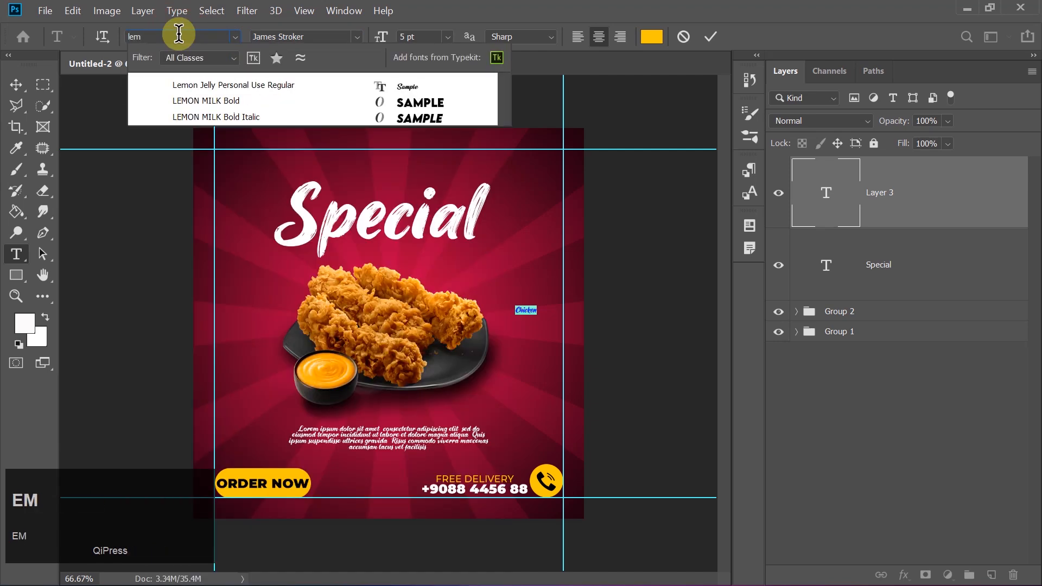
click(386, 89)
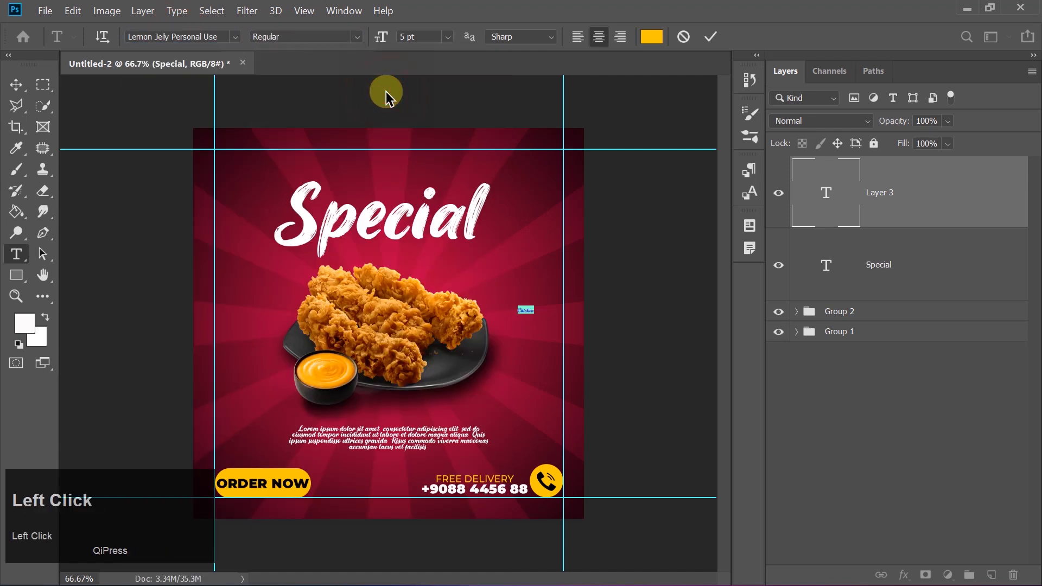
click(708, 37)
Scale the Chicken text up to about 720% and place it over the lower edge of the Special headline
key(ctrl+t)
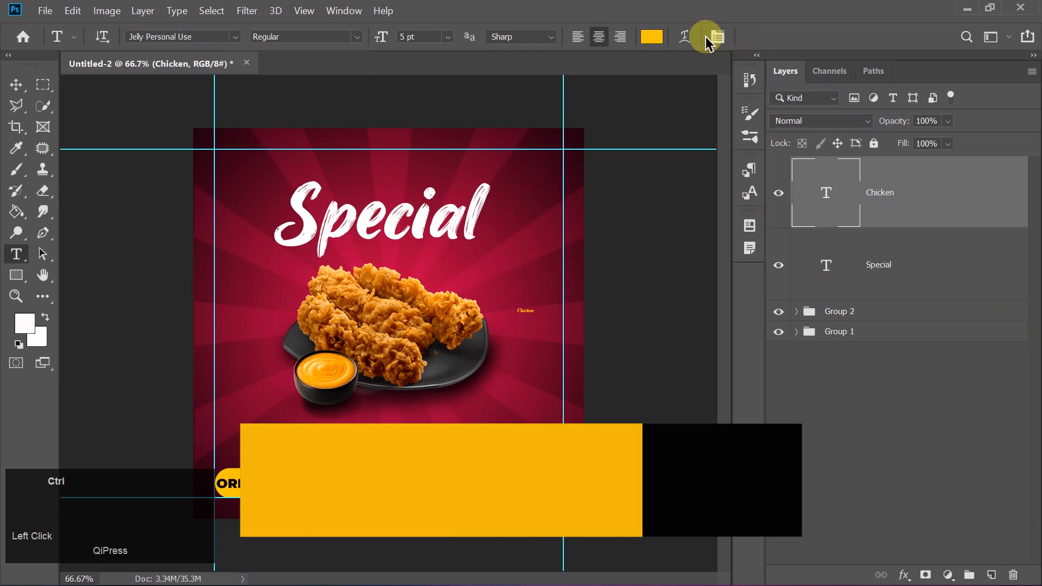
drag(534, 317, 626, 354)
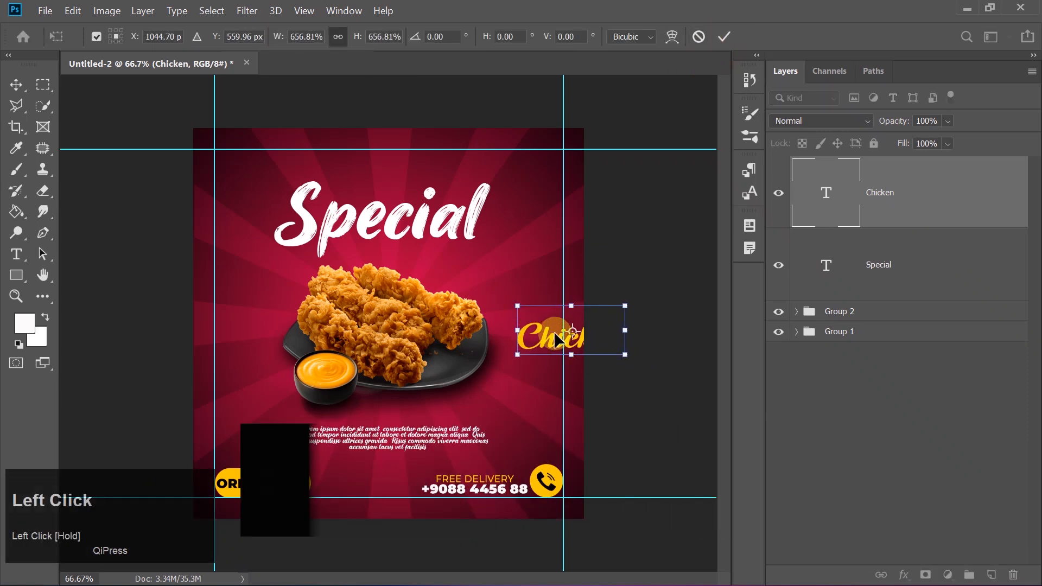
drag(542, 331, 431, 263)
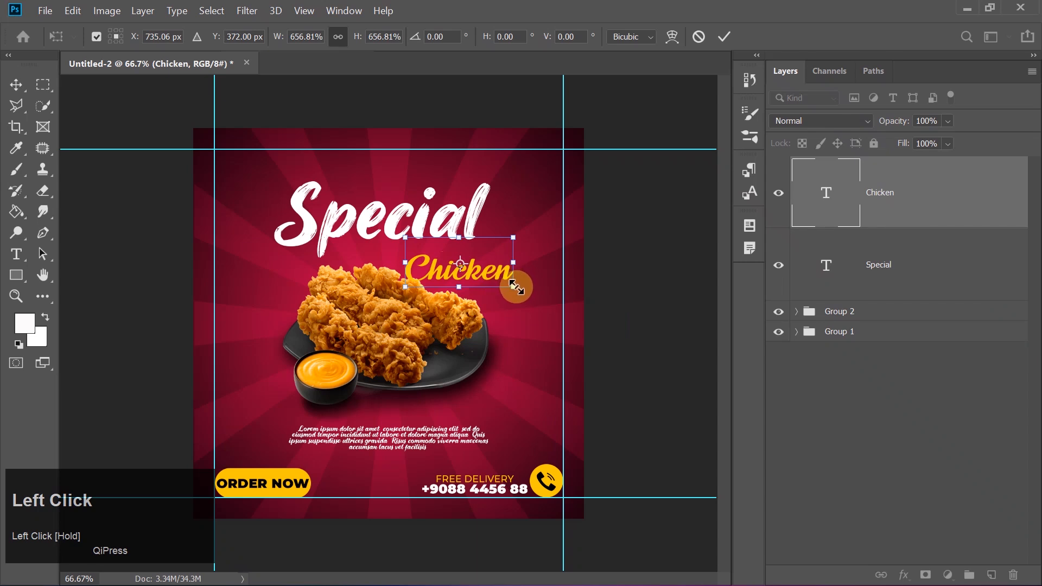
drag(517, 289, 455, 261)
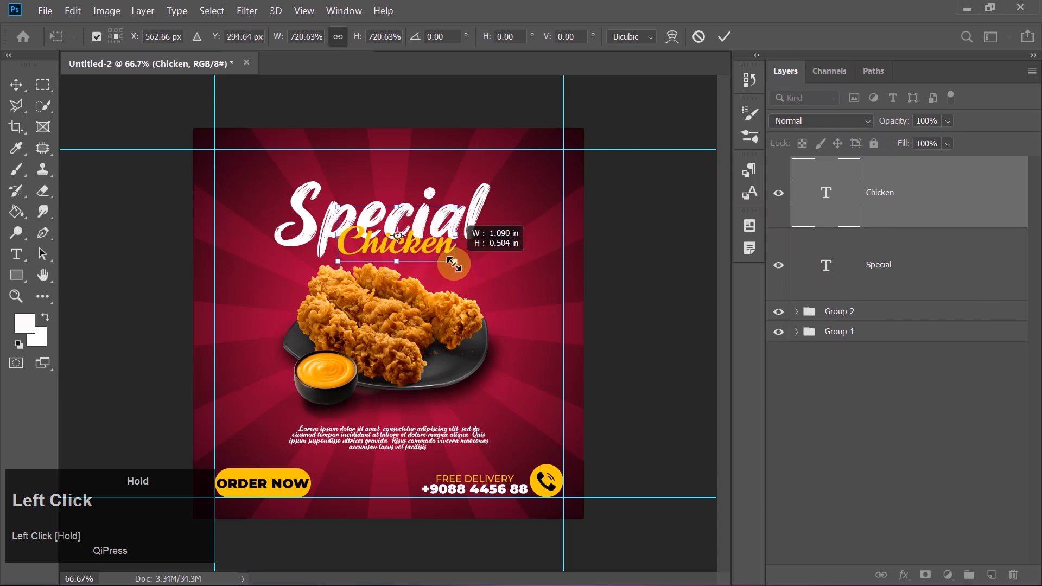
key(Return)
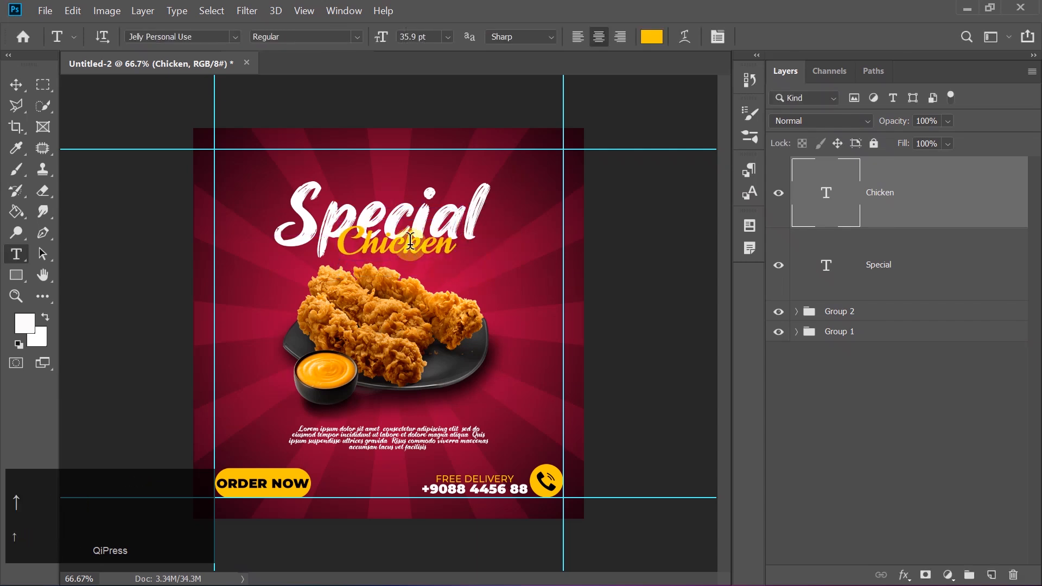
Move the Chicken text down to sit just below Special and nudge it slightly left
click(15, 85)
drag(400, 238, 398, 248)
key(Right)
key(Left)
key(Left)
key(Left)
key(Left)
key(Left)
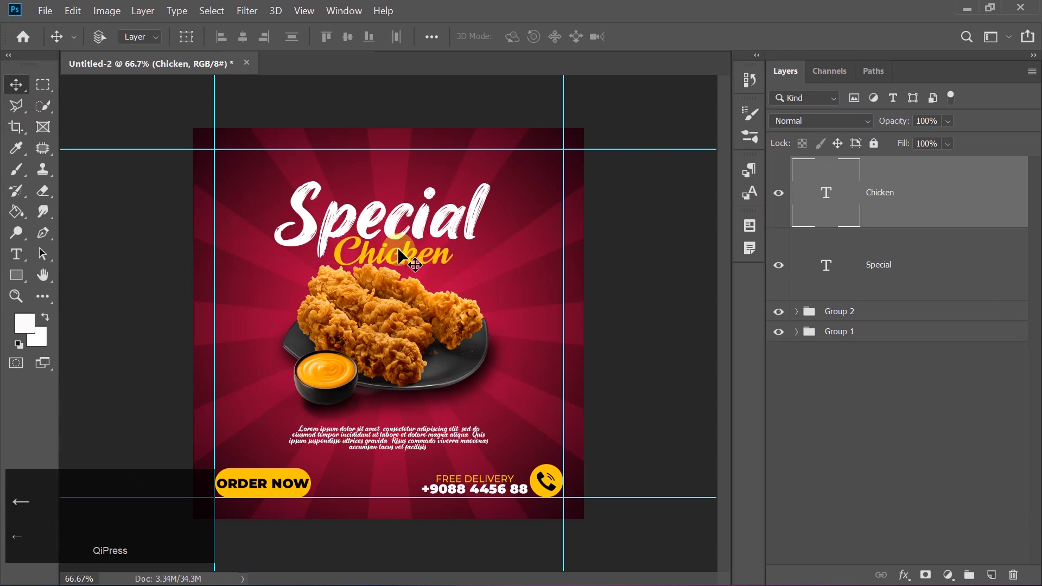
Add a new text layer reading Today's above the Special headline
click(16, 253)
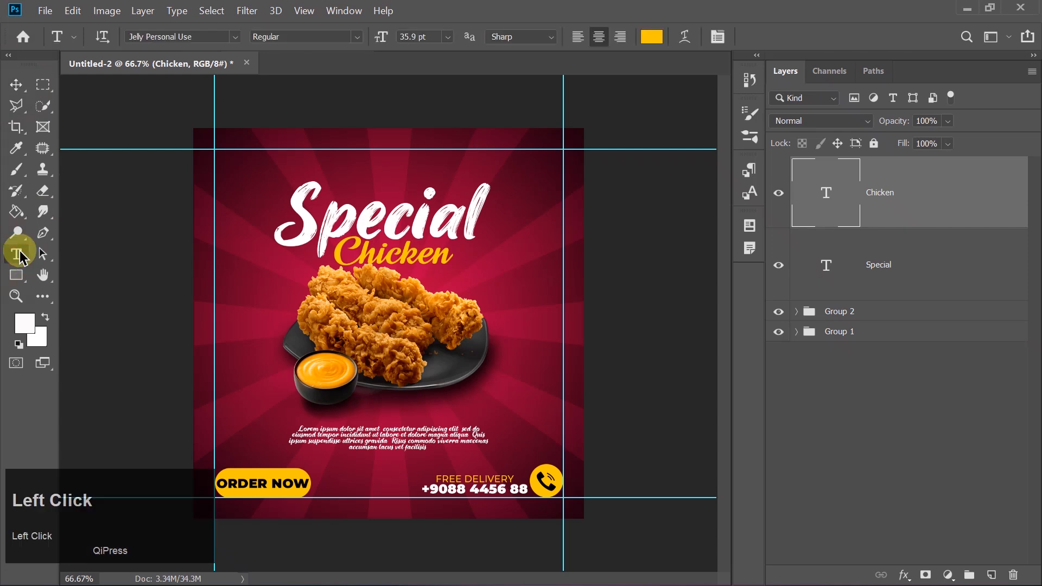
click(351, 181)
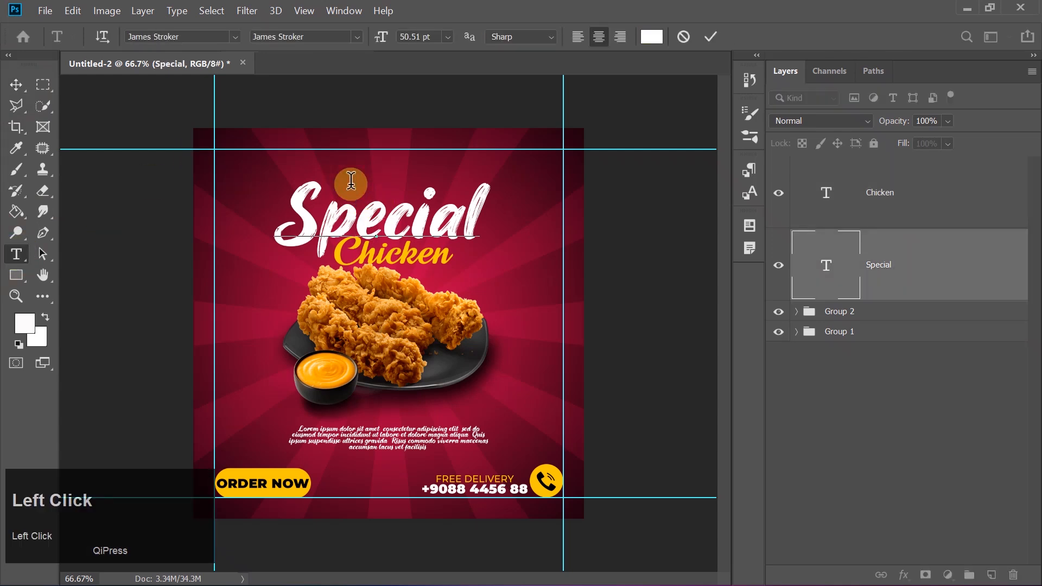
click(683, 36)
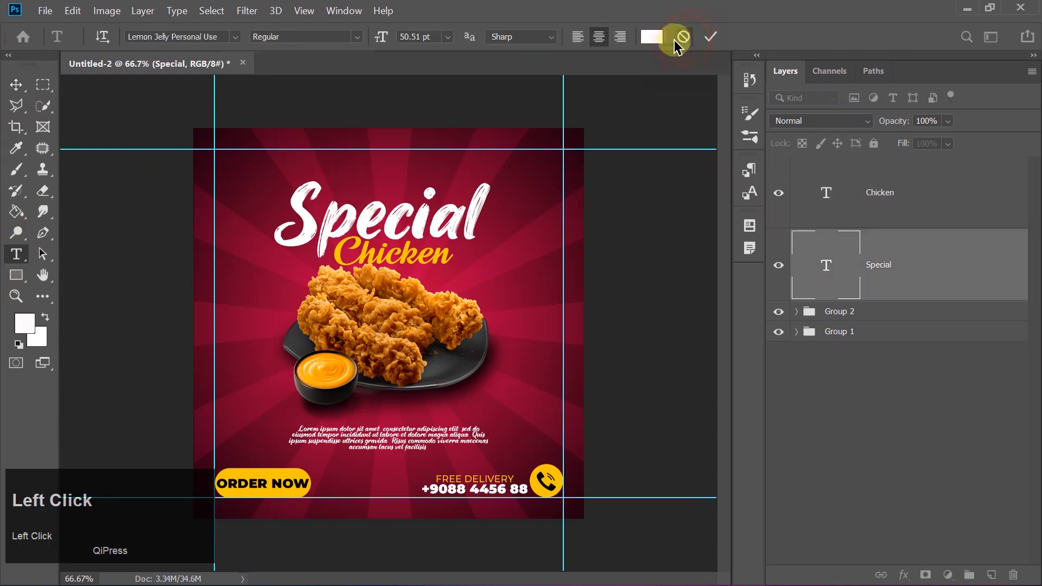
click(325, 143)
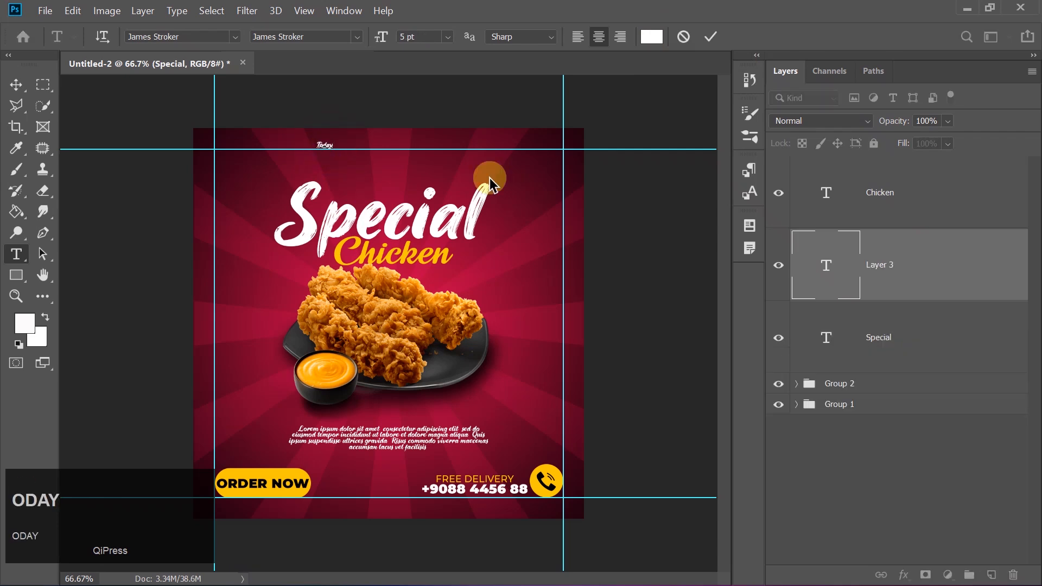
text('s)
Recolour the Today's text with the ORDER NOW button's yellow #ffc600 and set its font to Fontjek Regular
key(ctrl+a)
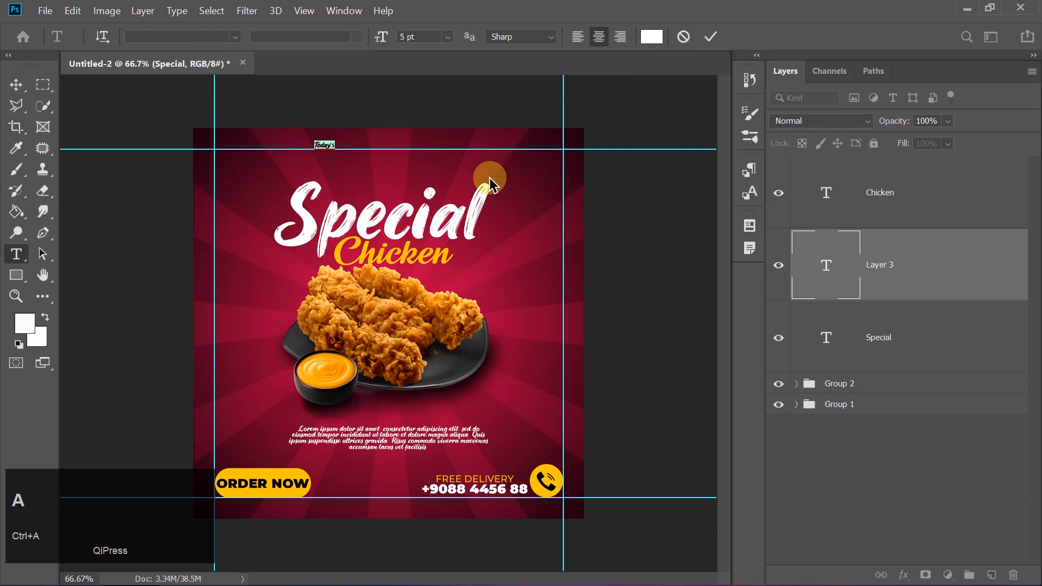
click(652, 37)
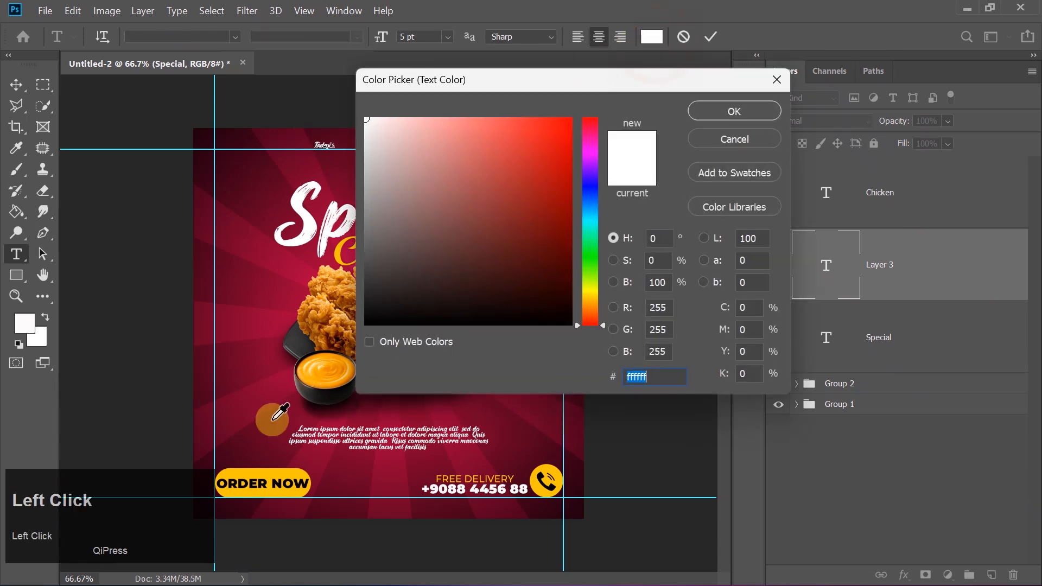
click(263, 471)
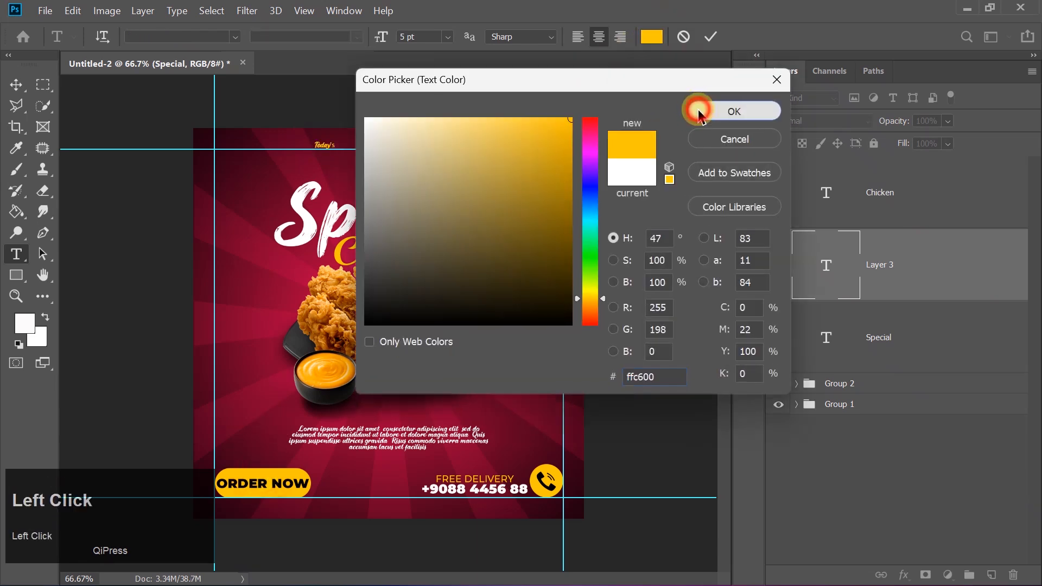
click(699, 111)
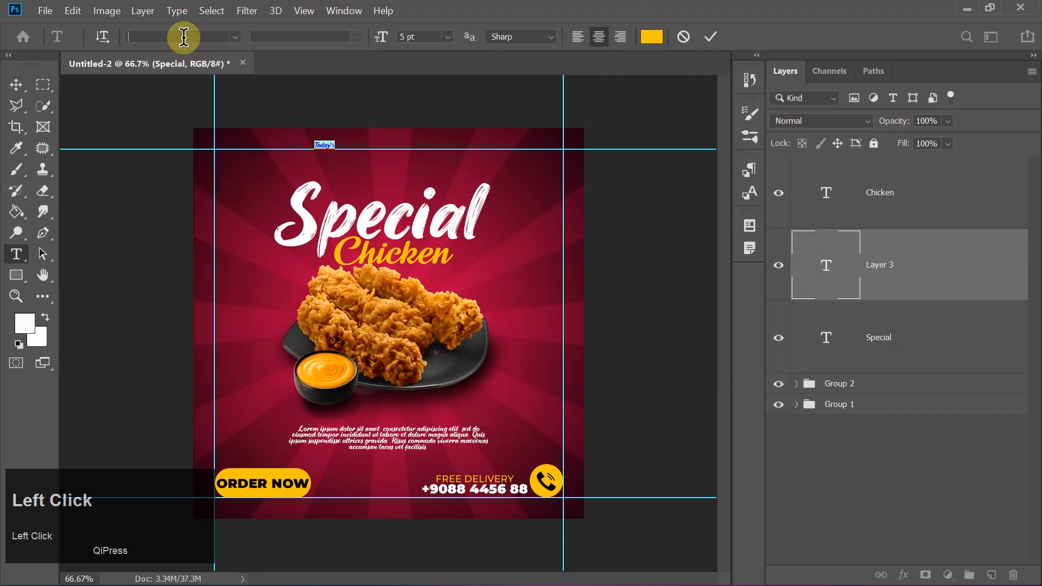
text(fon)
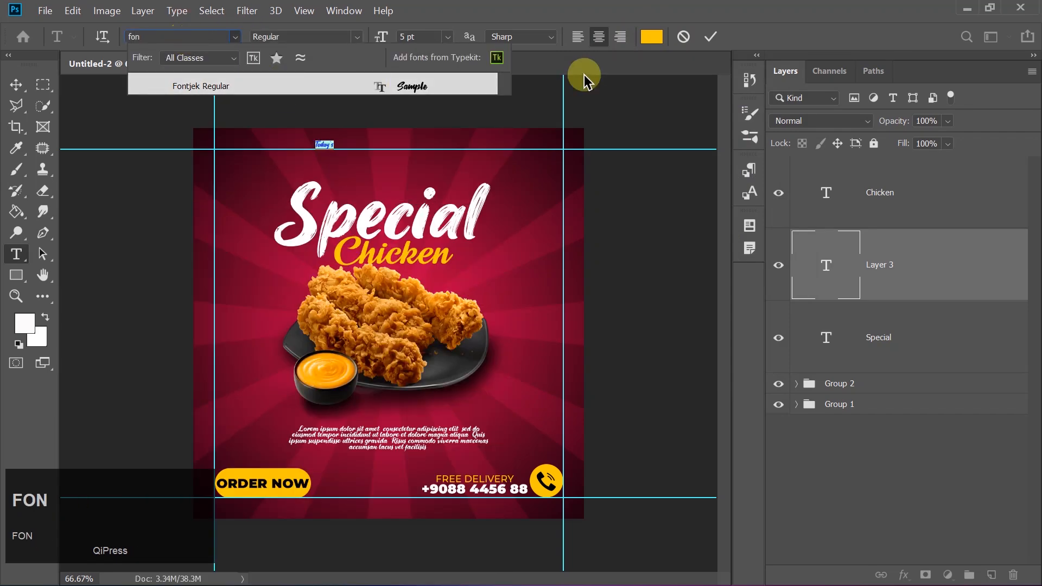
click(413, 91)
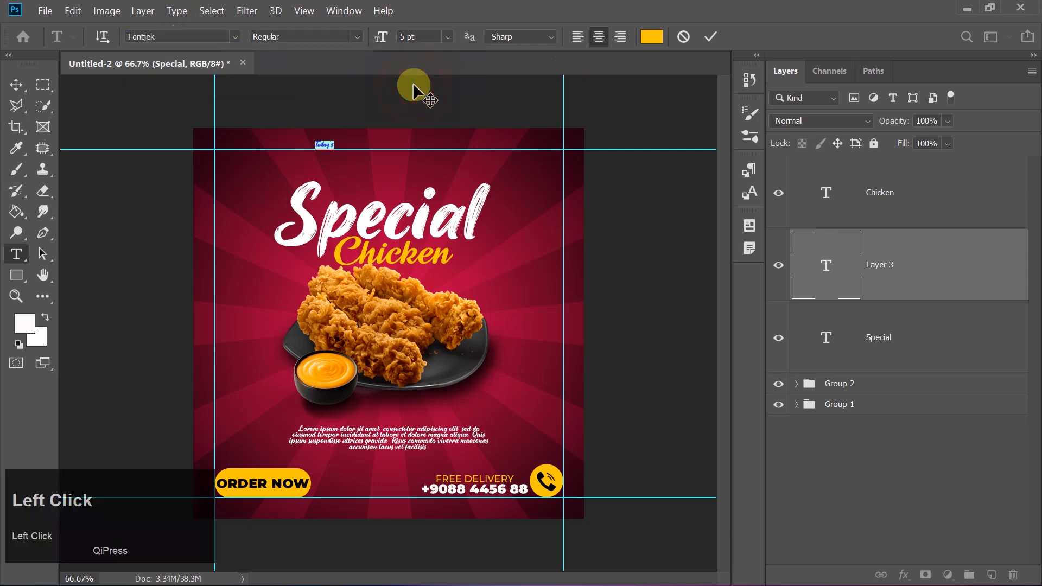
click(710, 36)
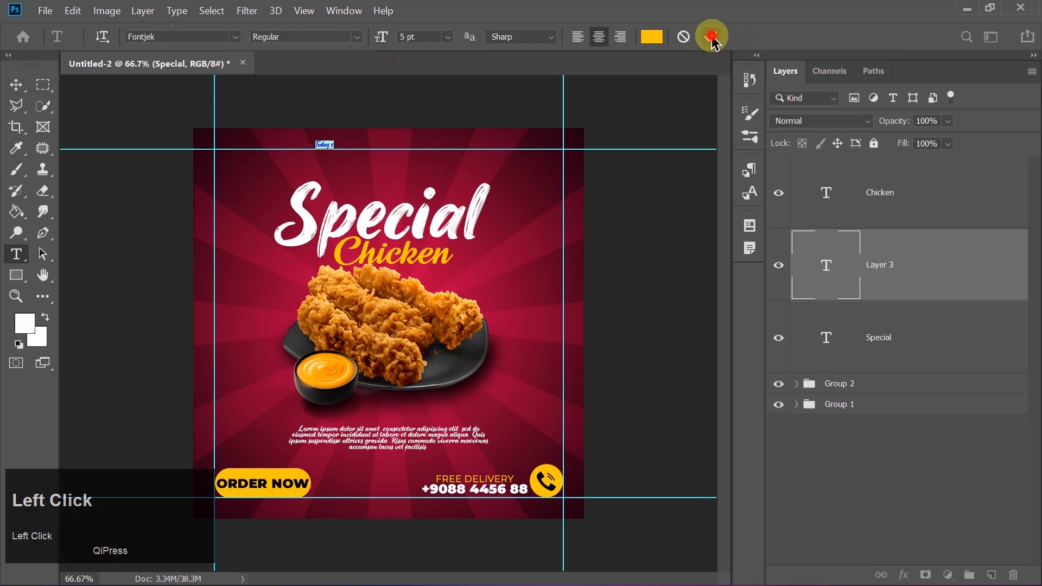
Enlarge the Today's text and place it directly above the Special headline, nudging it slightly right and down
click(16, 85)
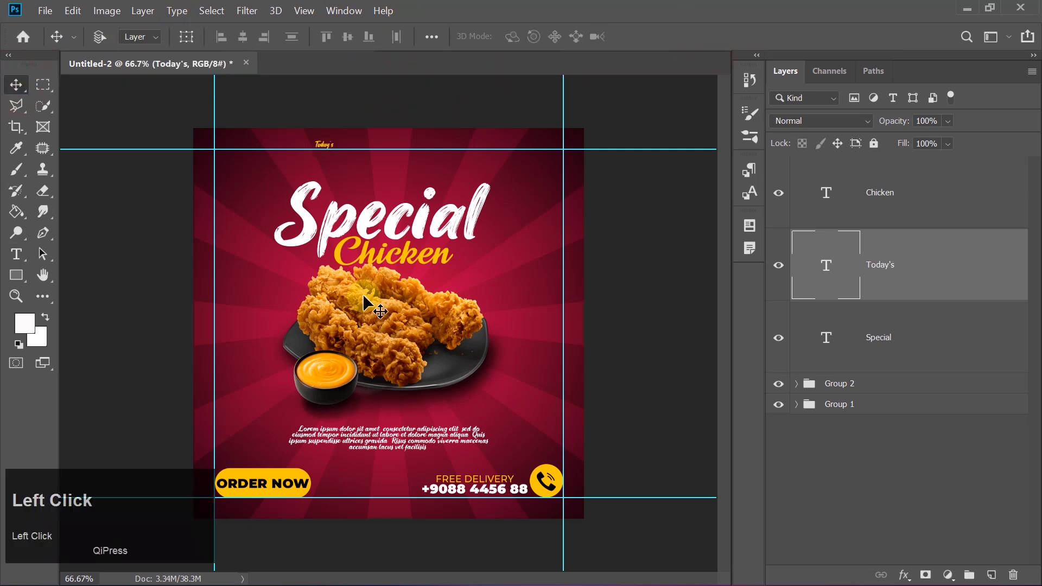
key(ctrl+t)
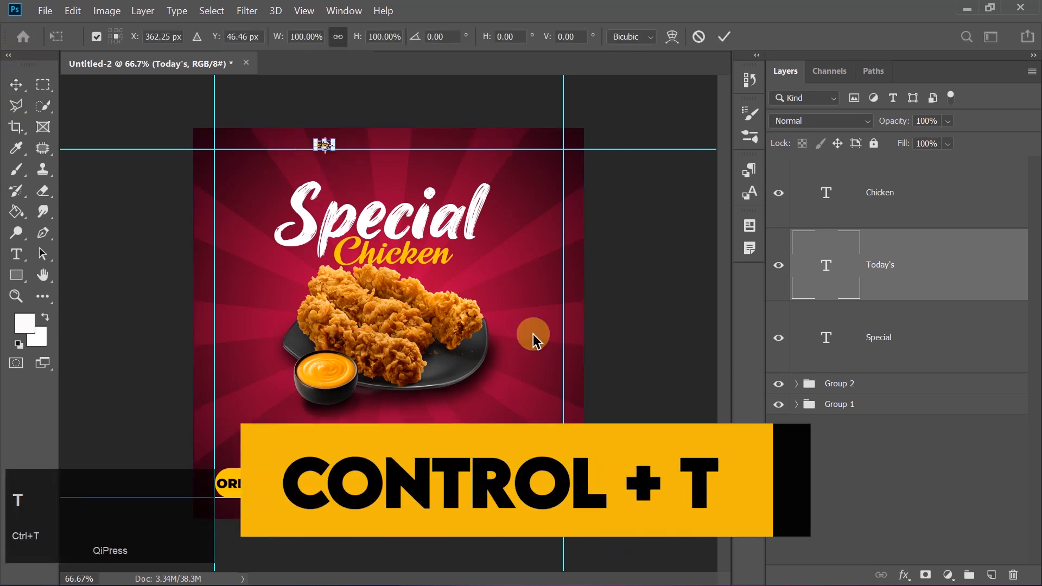
drag(335, 151, 393, 174)
key(Return)
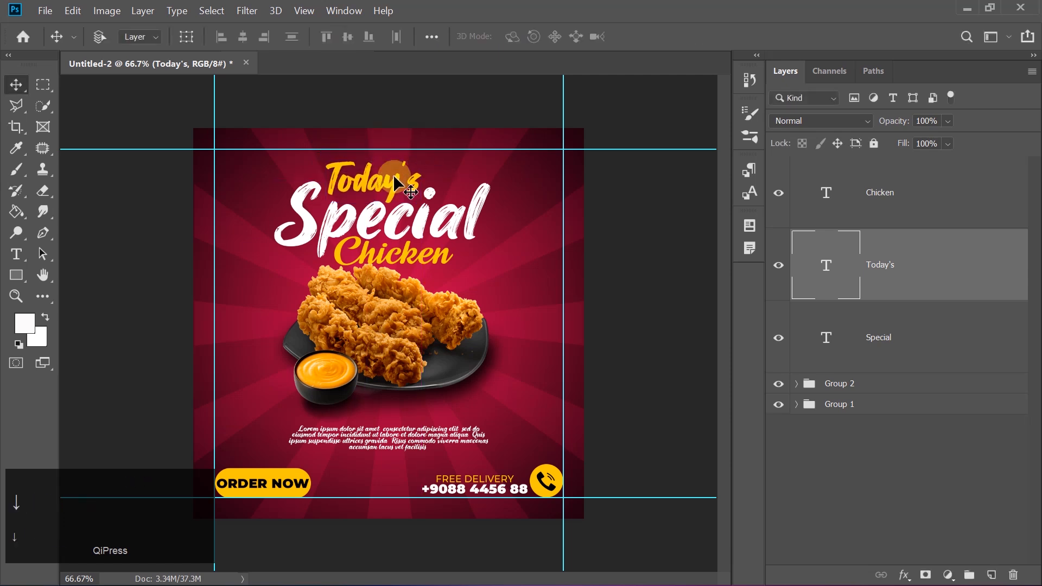
key(Right)
key(Down)
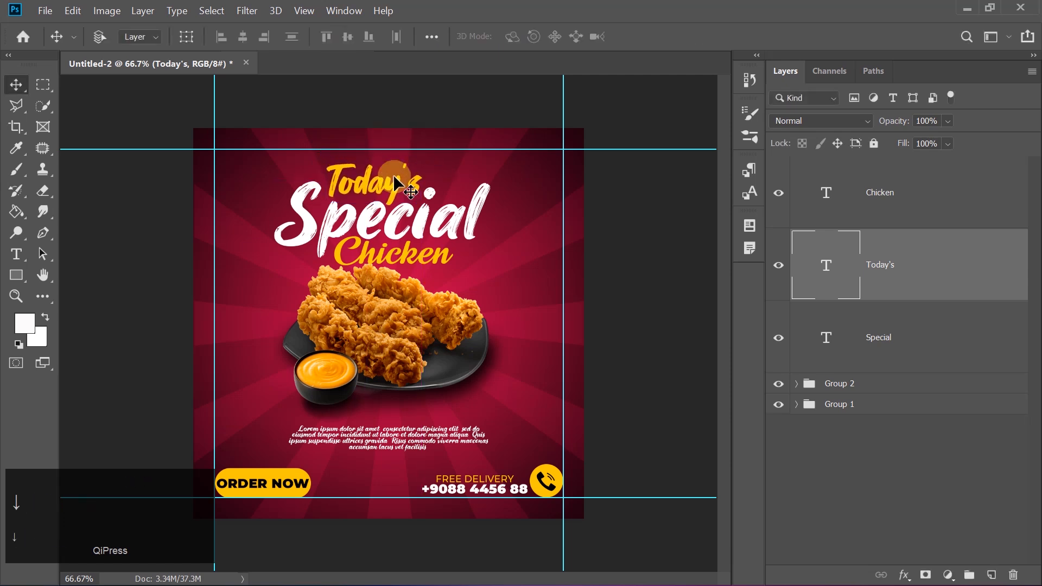
Enlarge the Today's text slightly more and nudge it a little left above Special
key(ctrl+t)
drag(421, 206, 424, 211)
key(Return)
key(Left)
key(Left)
key(Left)
key(Left)
key(Left)
key(Left)
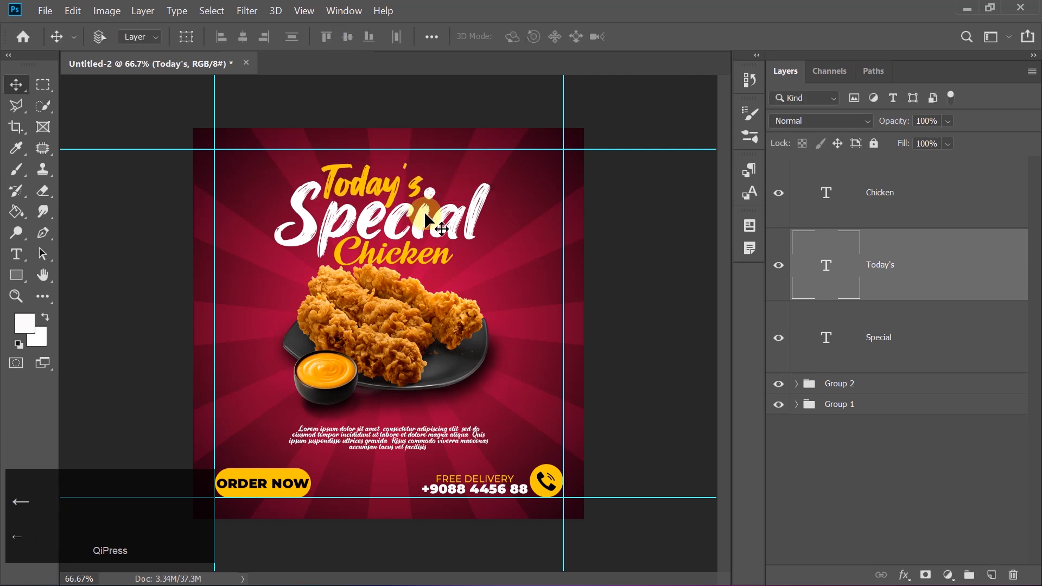
Nudge the Today's text slightly up and right above the Special headline
key(Up)
key(Up)
key(Up)
key(Right)
key(Right)
key(Right)
key(Right)
key(Right)
key(Right)
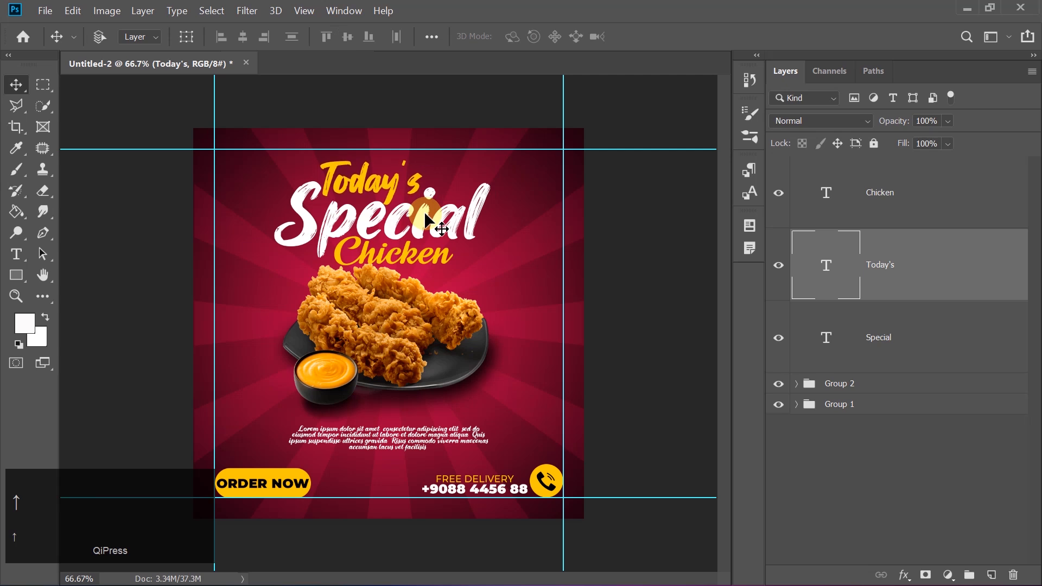
Group the Chicken, Today's and Special text layers together
click(932, 181)
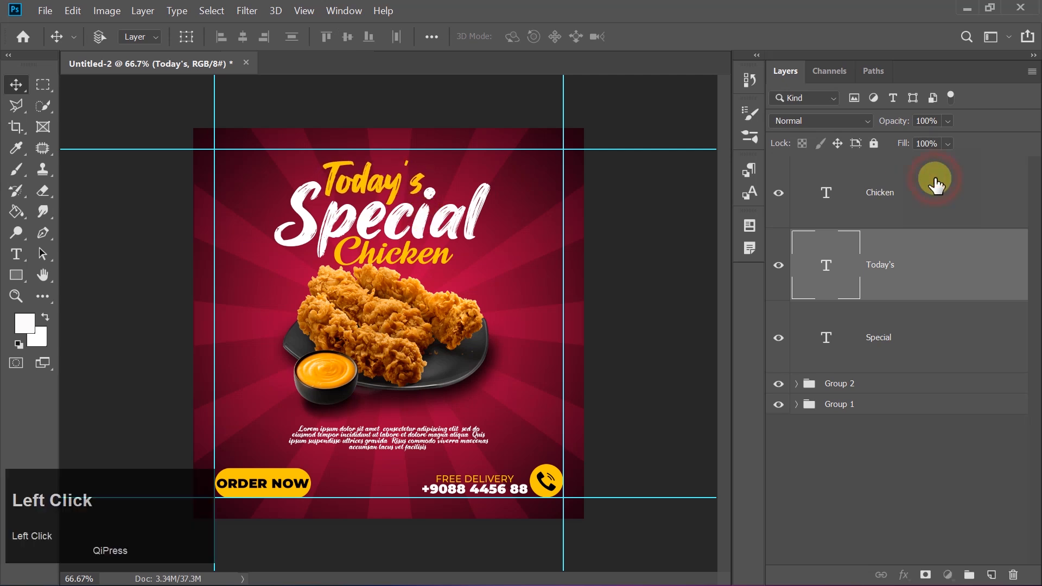
shift+click(874, 346)
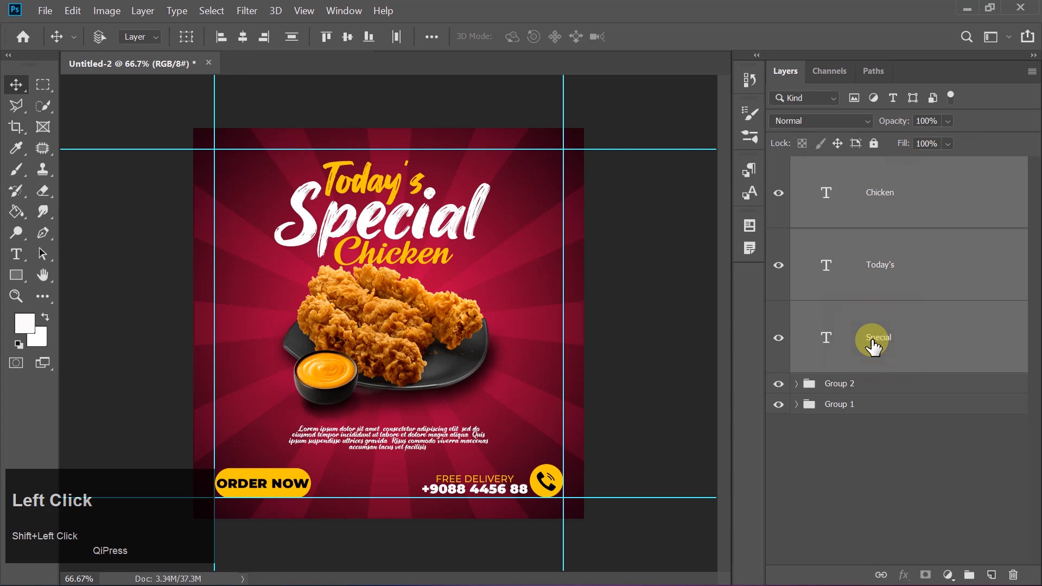
key(ctrl+g)
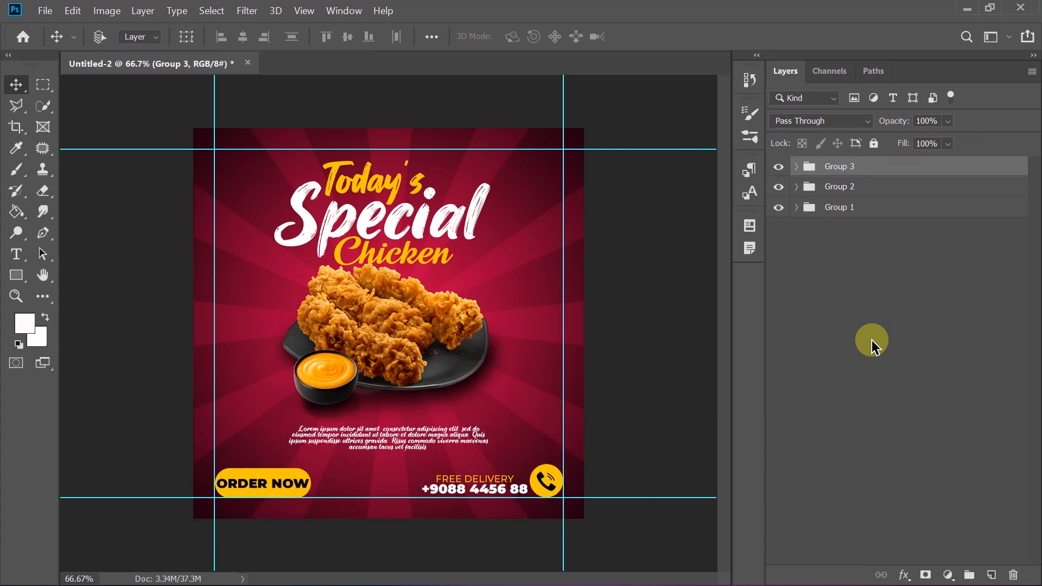
Add a new layer for brush painting and set the foreground colour to #8c0130
click(991, 575)
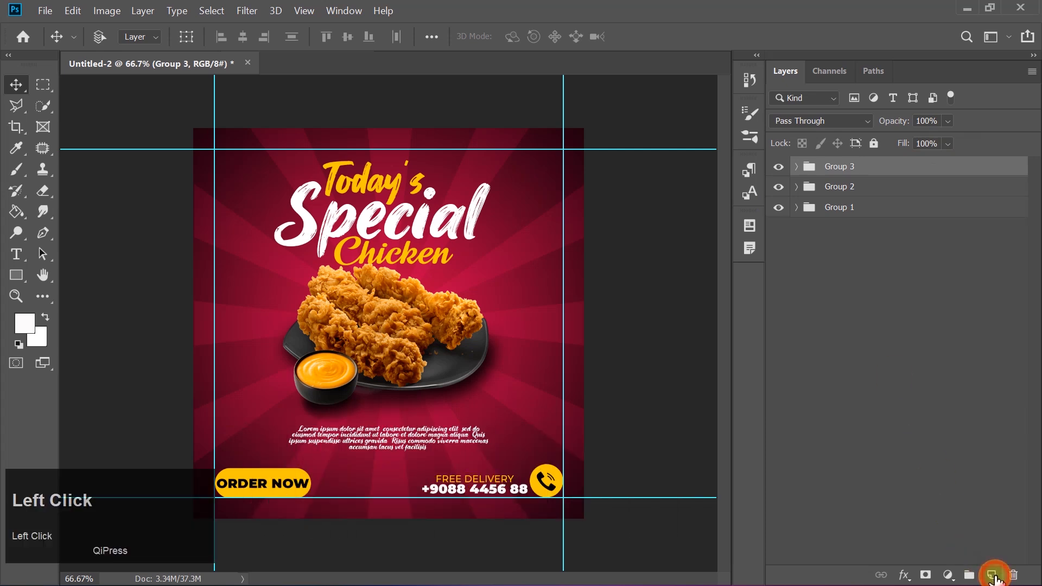
click(16, 169)
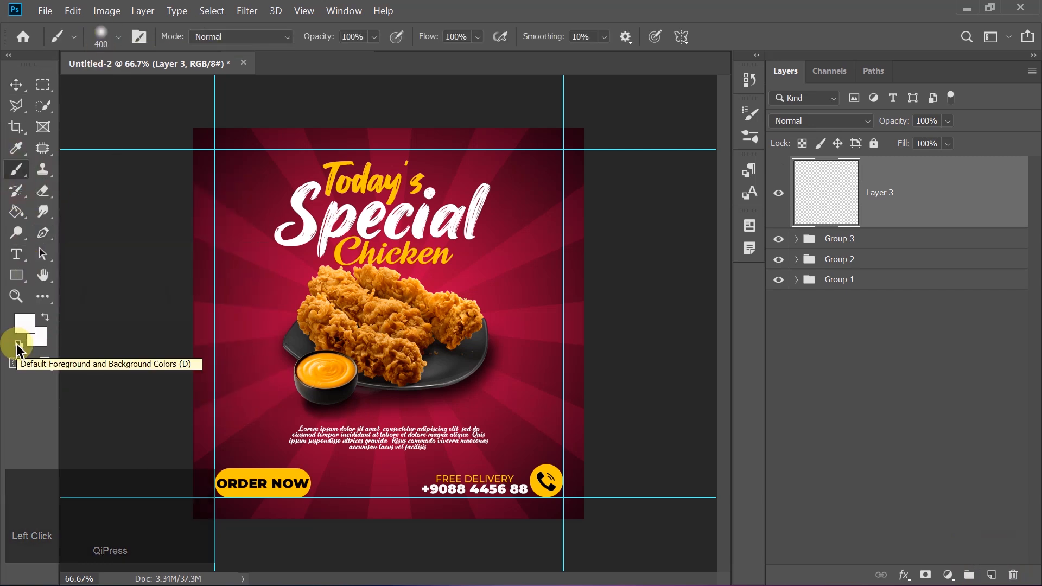
click(21, 322)
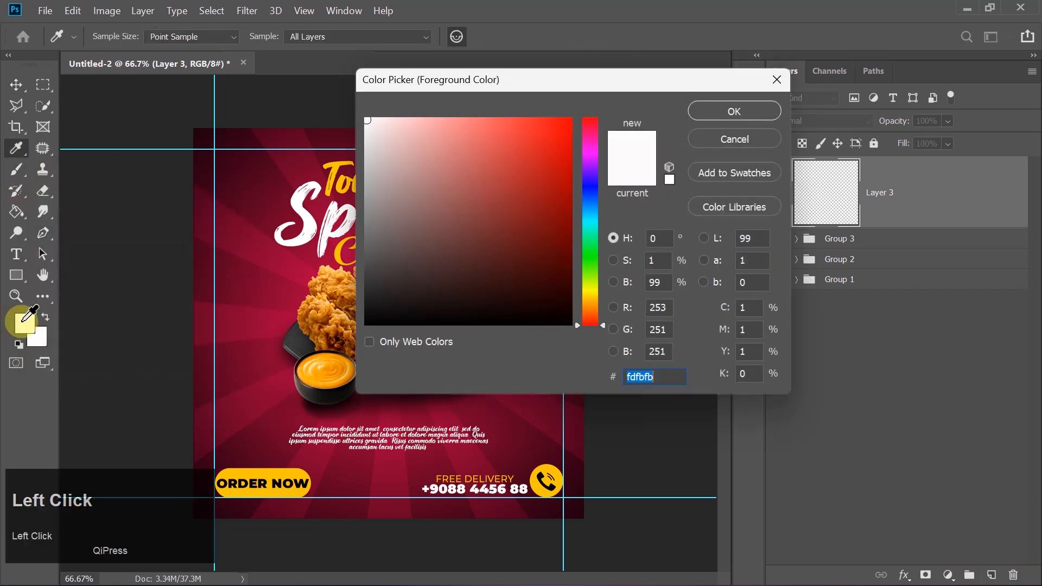
text(8)
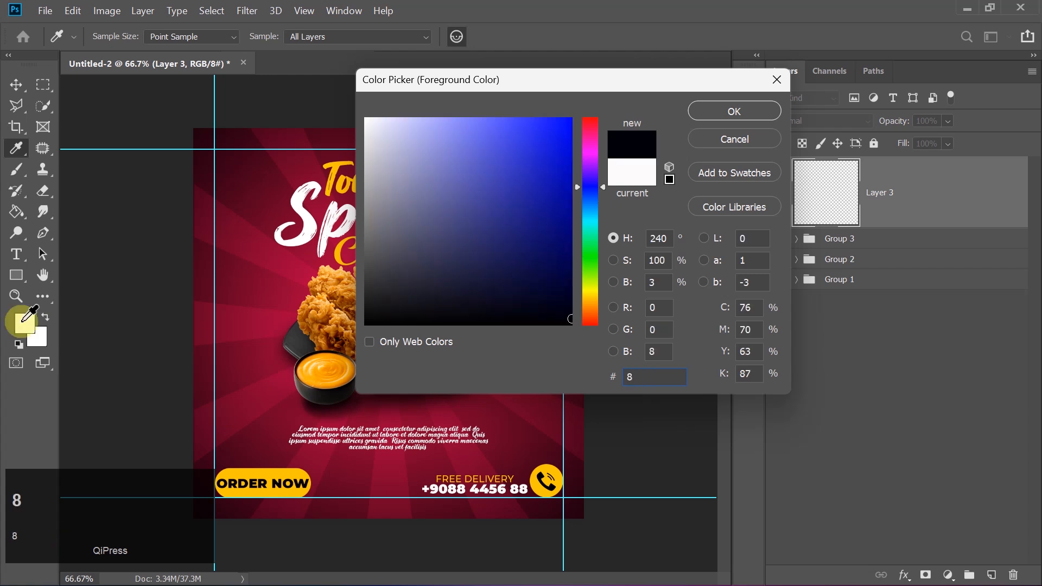
text(c0130)
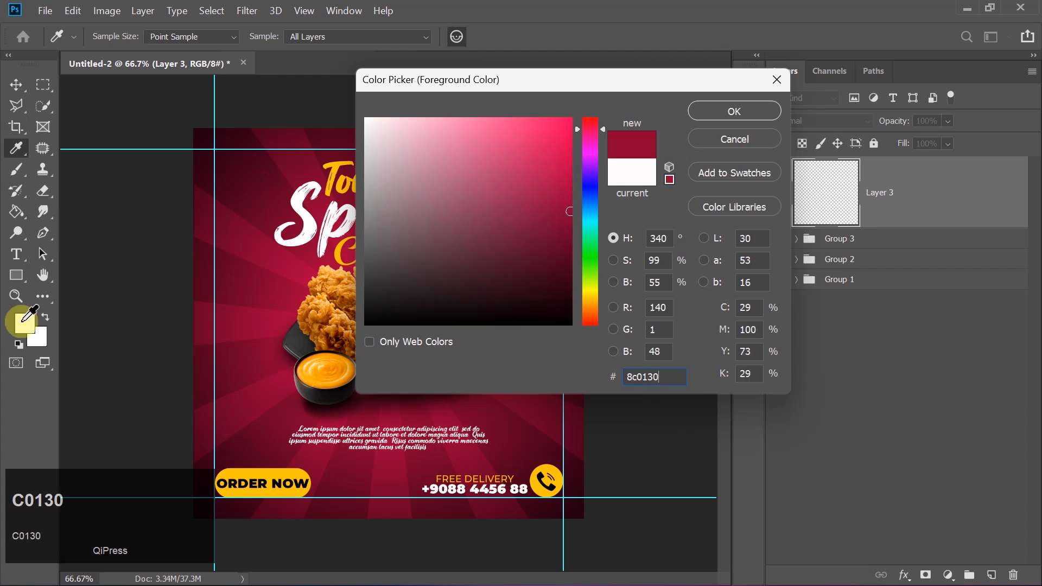
key(Return)
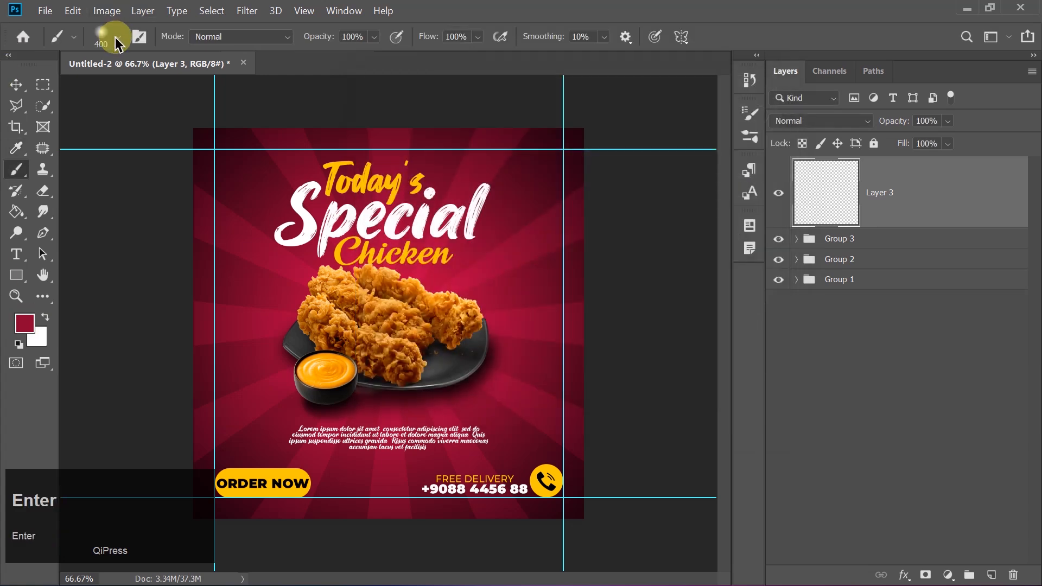
Choose the Sampled Brush 1276 preset and set the brush size to 1074 px
click(116, 39)
mouse_move(199, 205)
mouse_down()
mouse_move(208, 278)
mouse_move(194, 286)
mouse_up()
click(117, 264)
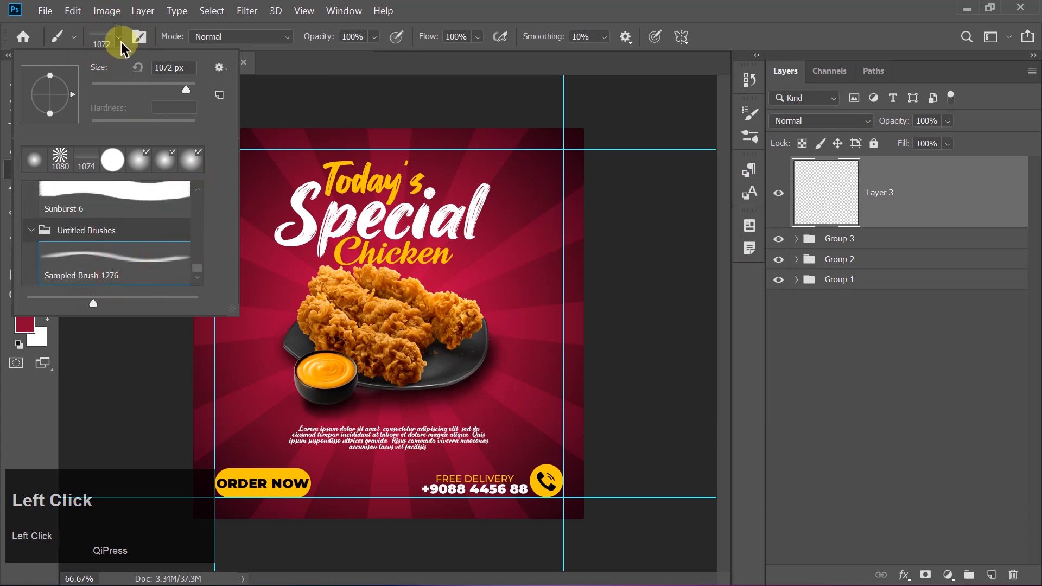
click(190, 67)
drag(97, 68, 98, 68)
text(1074)
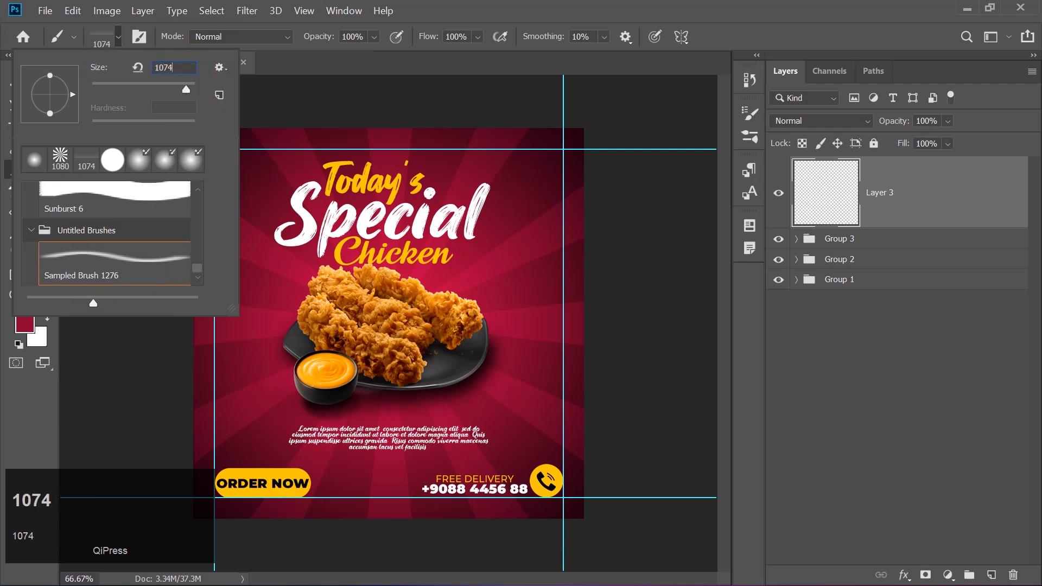
key(Return)
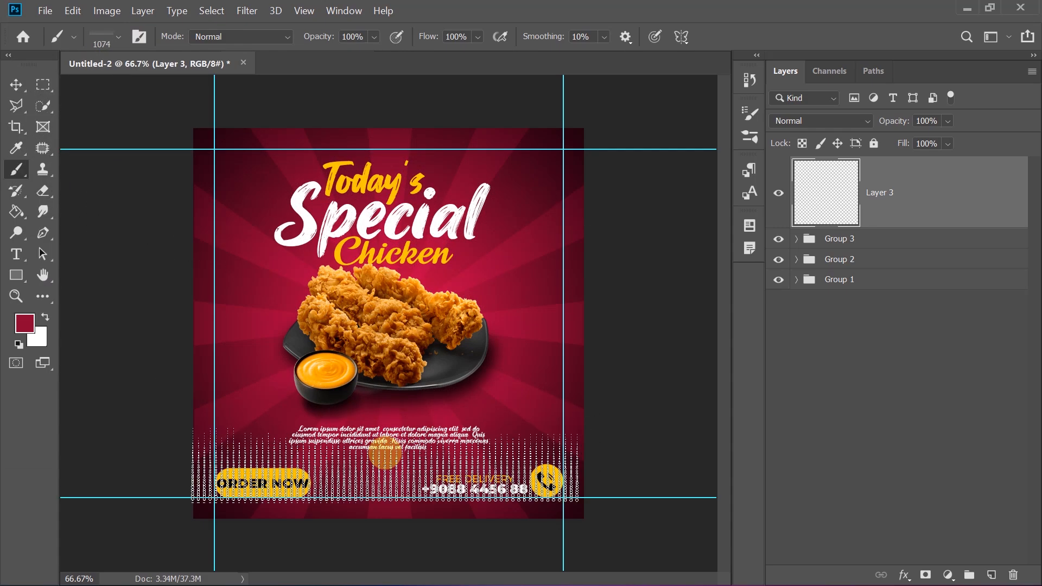
Stamp the halftone dot brush along the bottom edge of the design and set its layer opacity to 40%
click(389, 470)
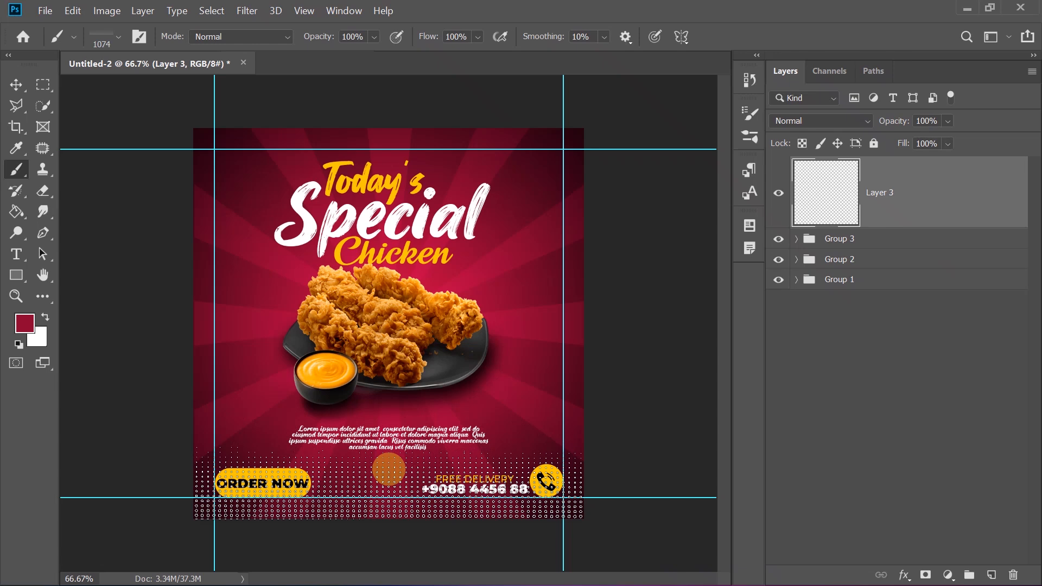
click(389, 470)
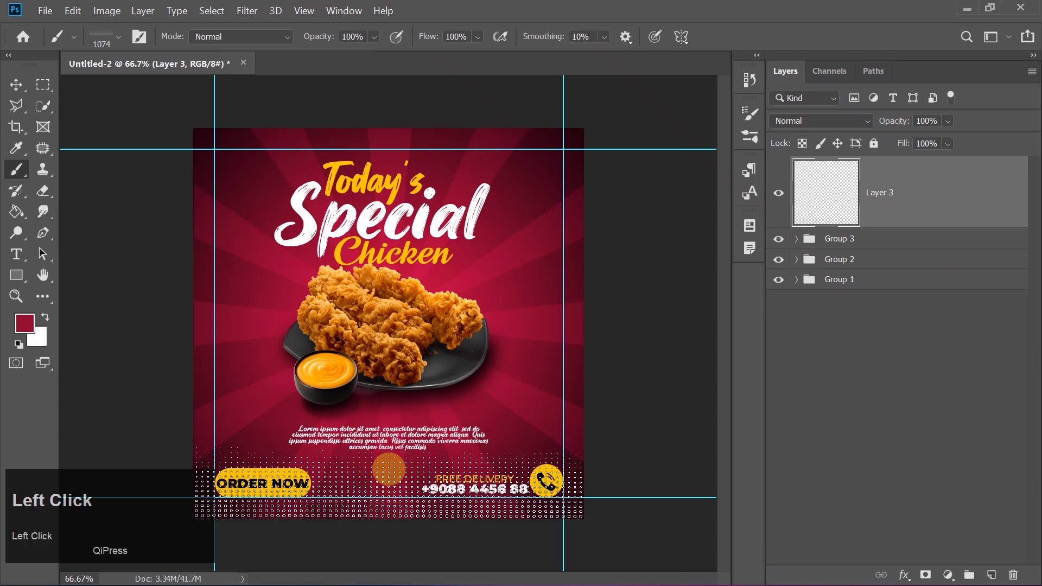
click(15, 85)
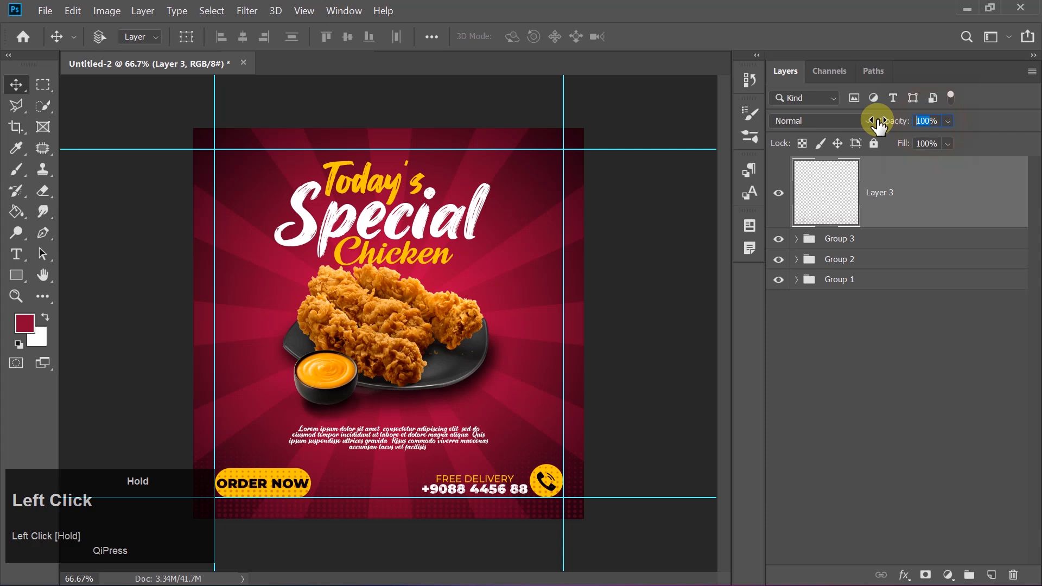
text(40)
key(Return)
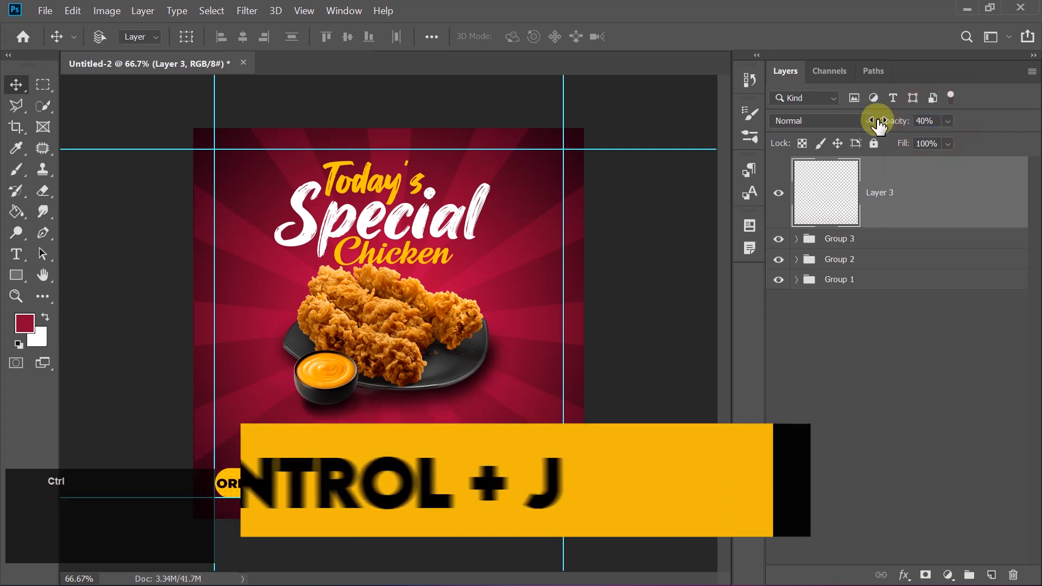
Duplicate the halftone dot layer and flip the copy vertically
key(ctrl+j)
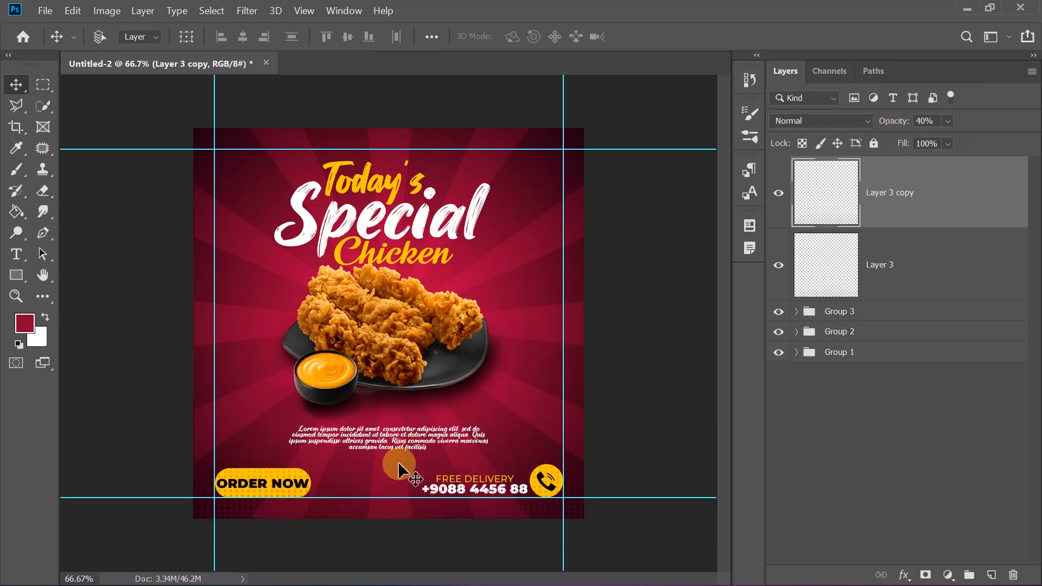
key(ctrl+t)
drag(411, 487, 397, 372)
right_click(399, 365)
click(421, 358)
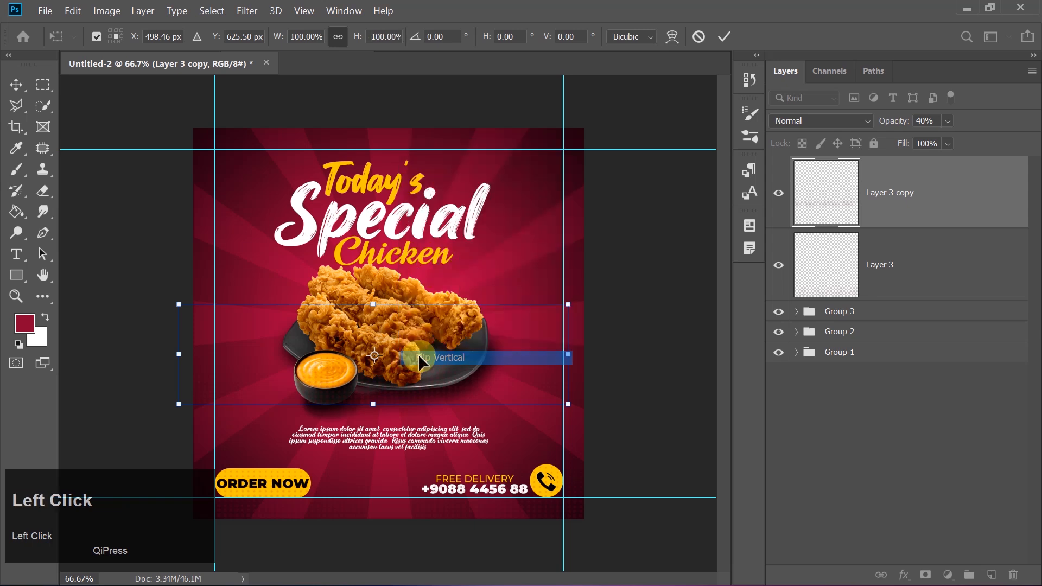
Place the flipped halftone copy along the canvas's top edge and group it with the original halftone layer
drag(418, 354, 430, 180)
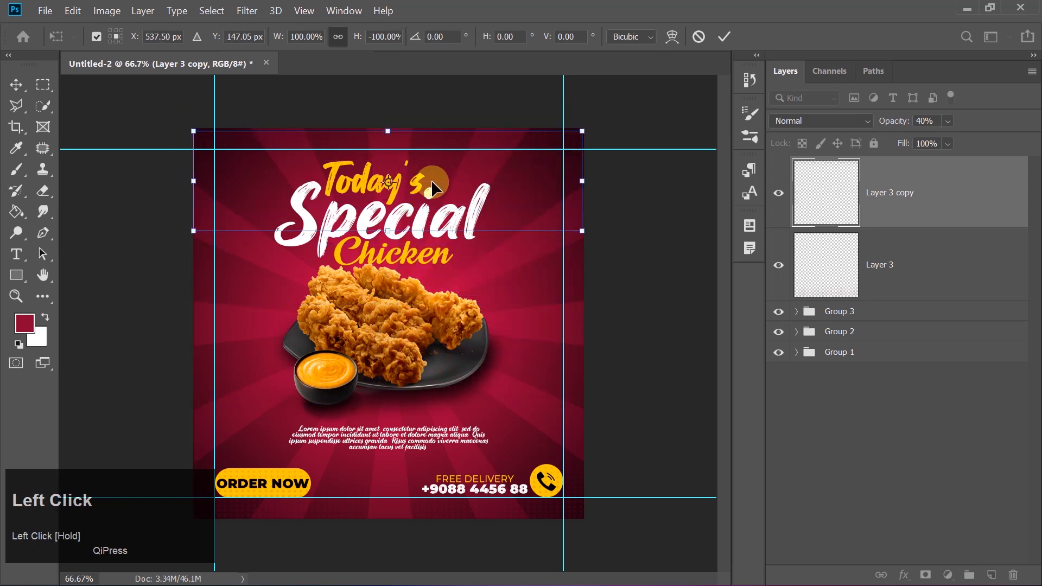
key(Up)
key(Up)
key(Up)
key(Up)
key(Up)
key(Up)
key(Up)
key(Up)
key(Up)
key(Up)
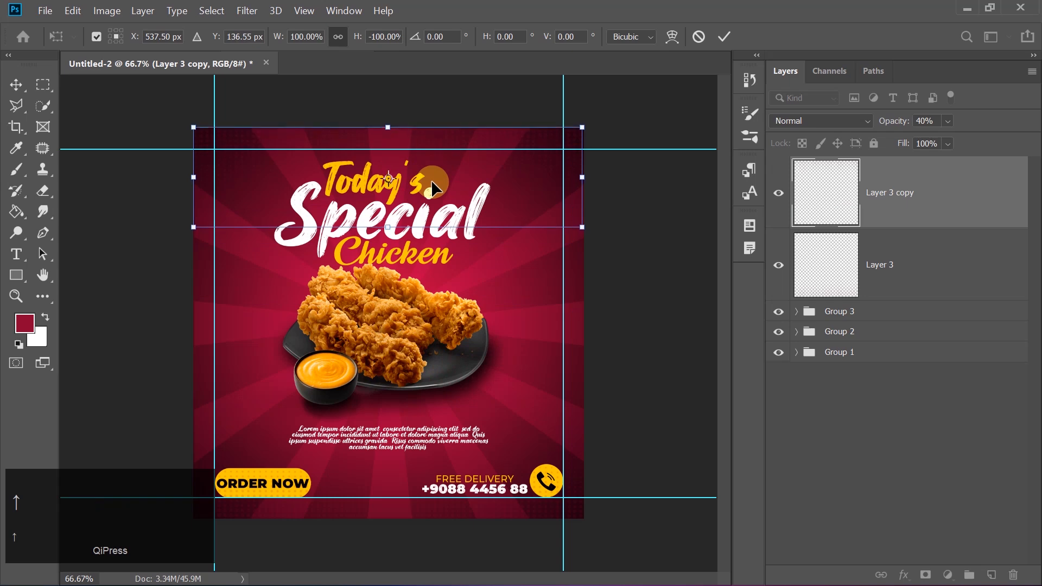
key(Return)
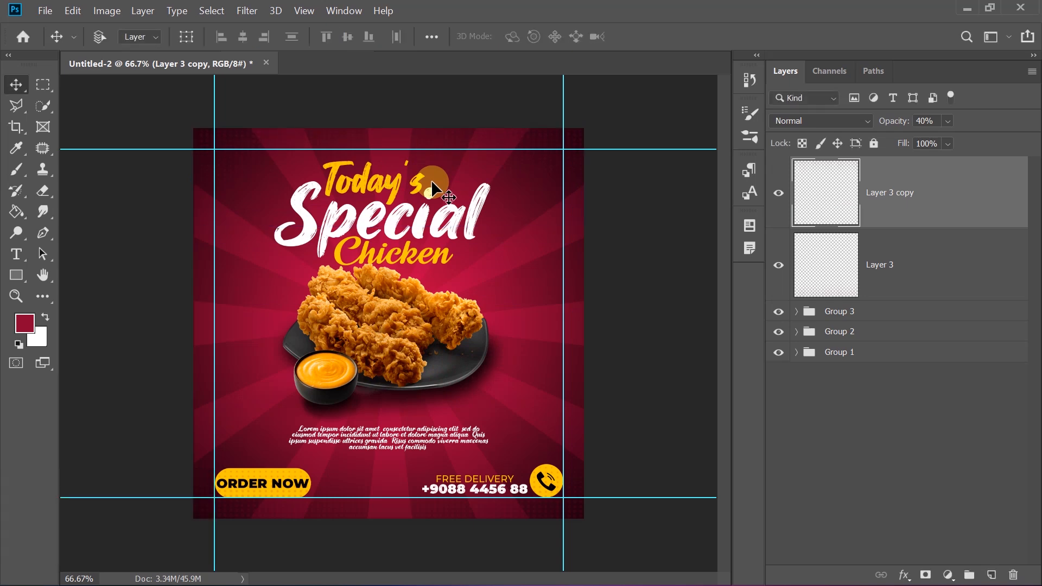
shift+click(901, 260)
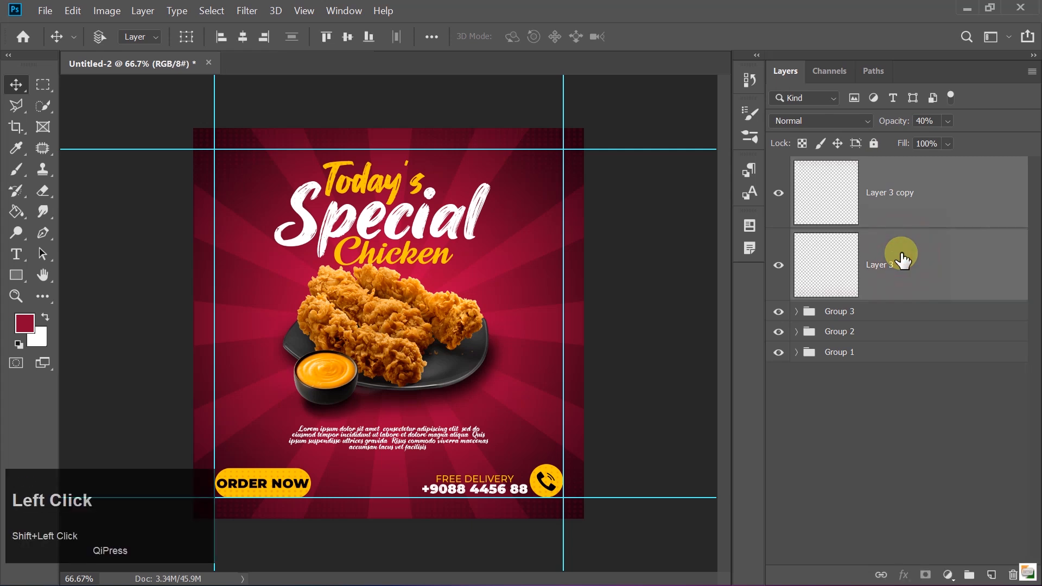
key(ctrl+g)
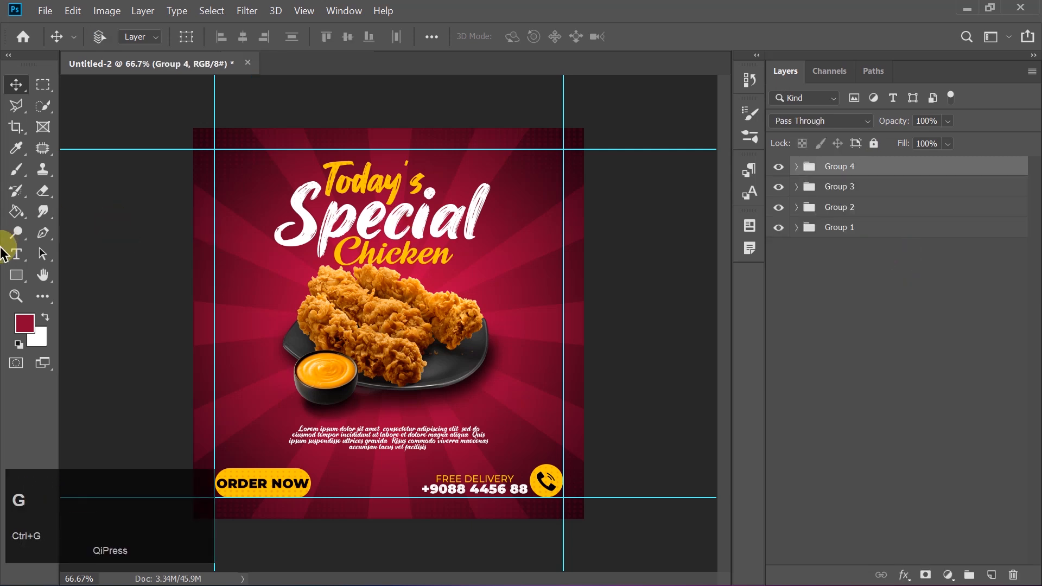
Draw a ring-shaped custom shape about 132 × 117 px on a new layer, left of the Chicken text
right_click(14, 276)
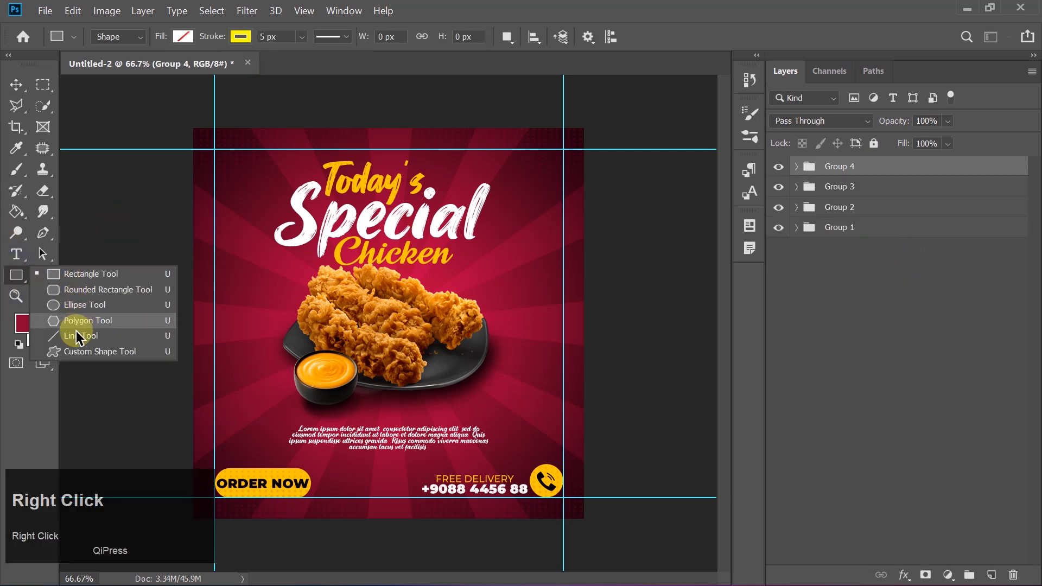
click(73, 350)
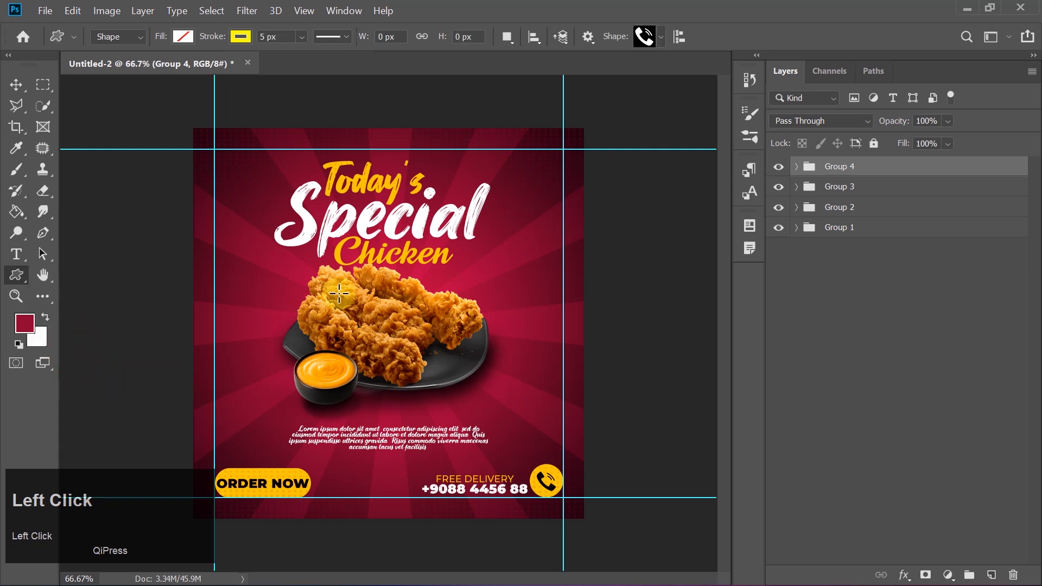
click(659, 39)
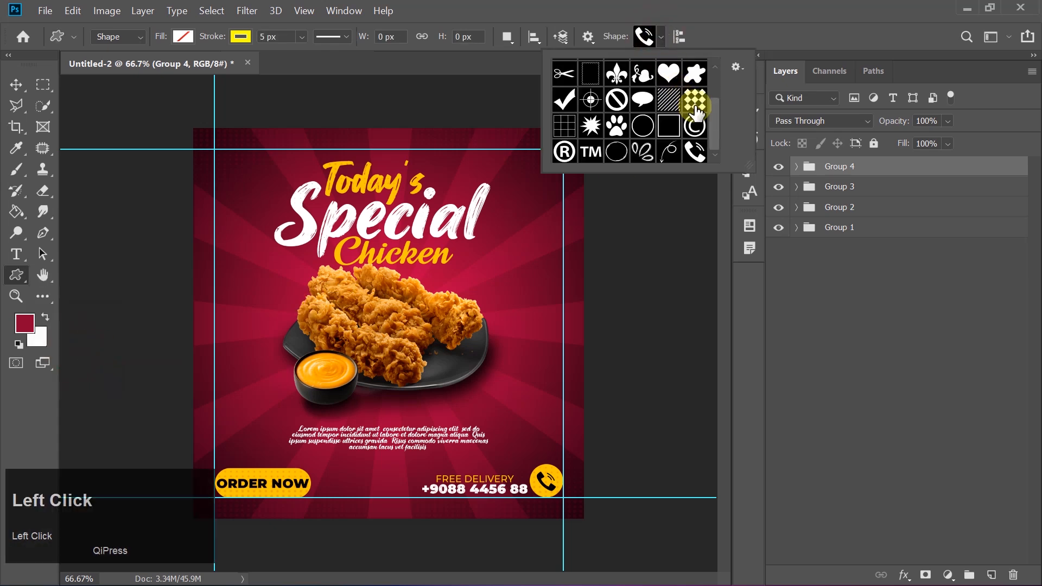
drag(718, 130, 717, 98)
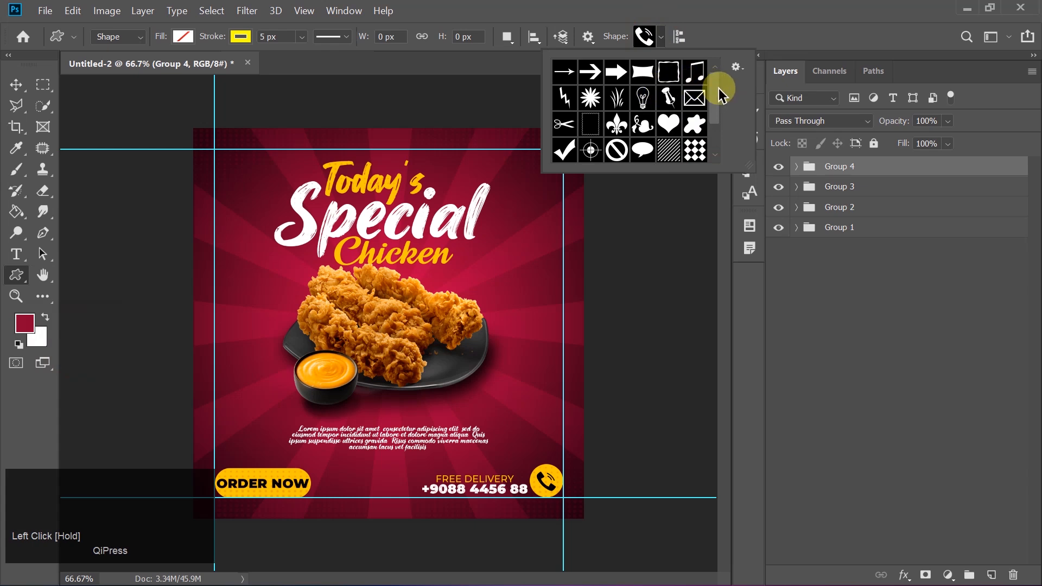
drag(713, 88, 713, 123)
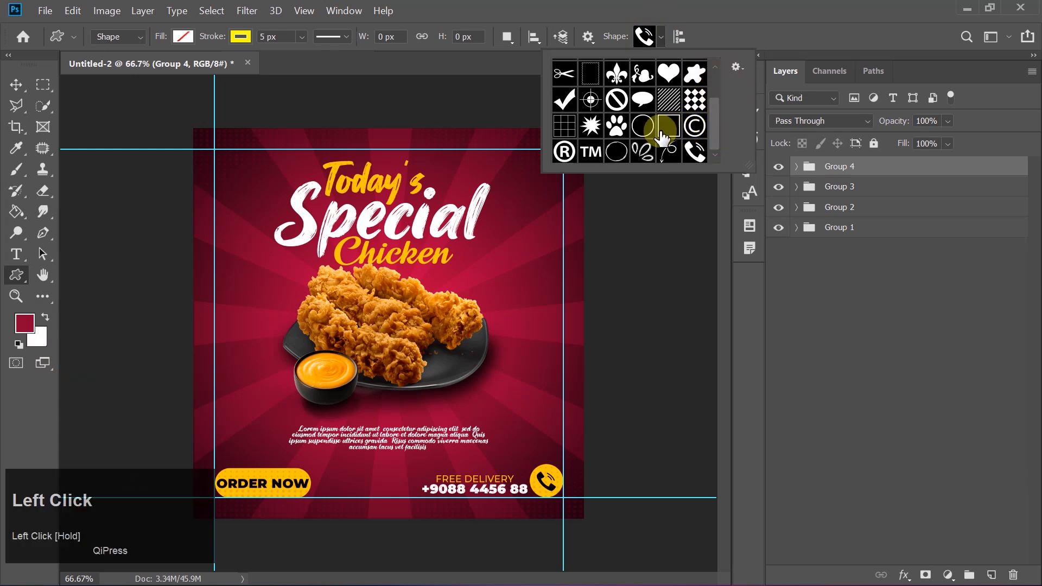
click(618, 152)
click(642, 38)
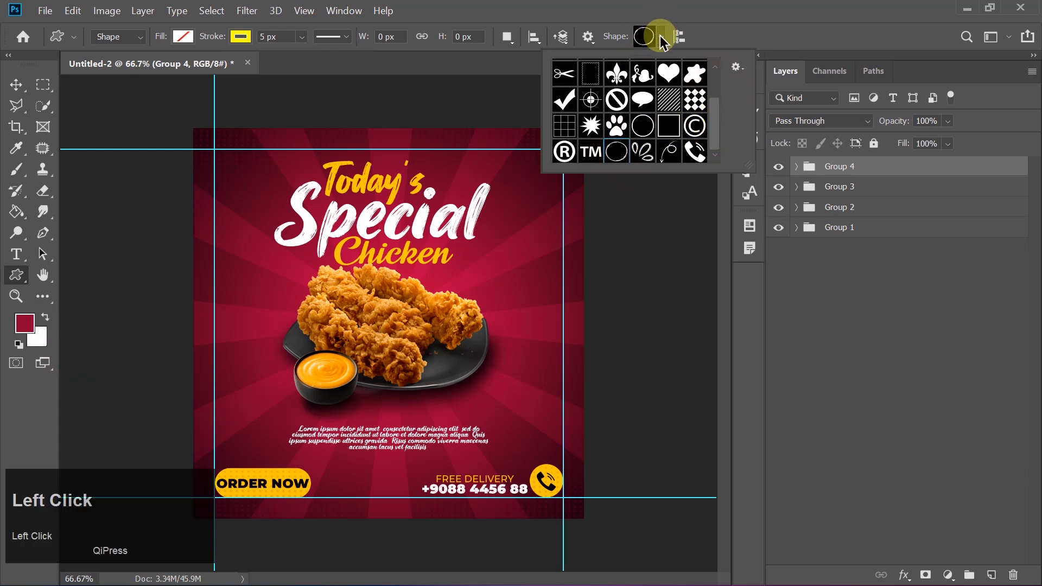
click(661, 39)
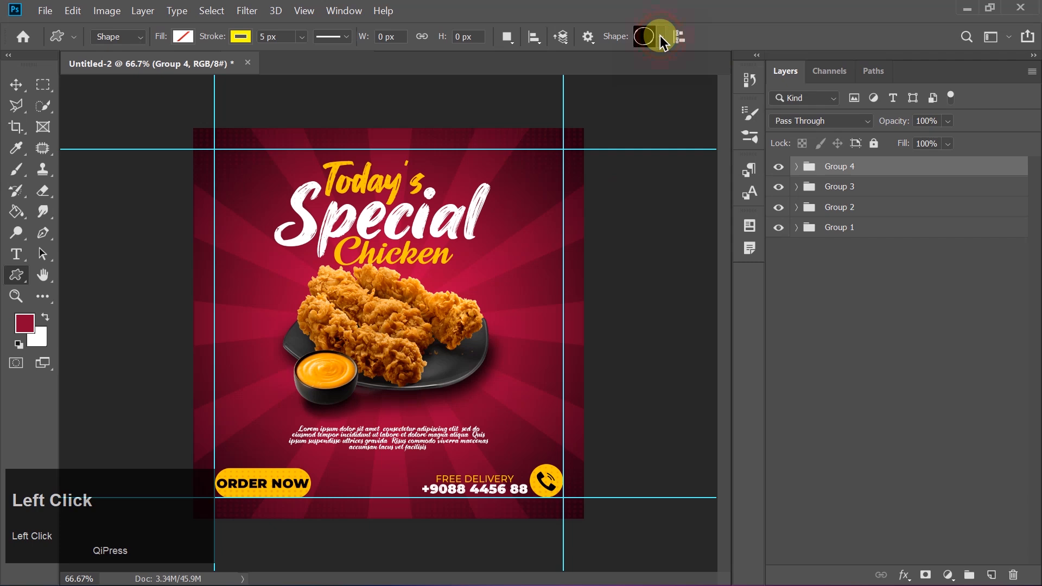
click(989, 575)
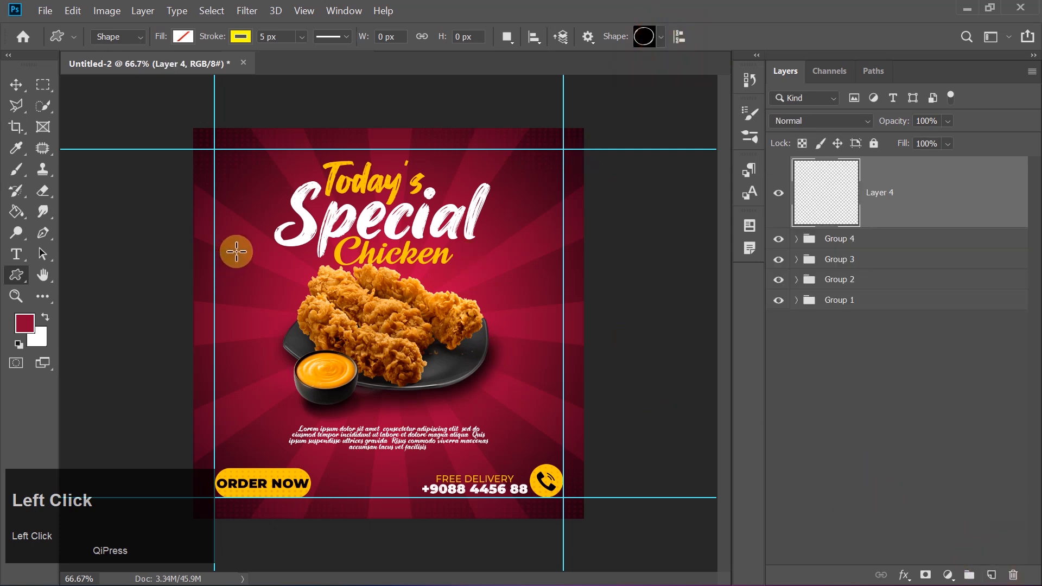
drag(237, 252, 283, 300)
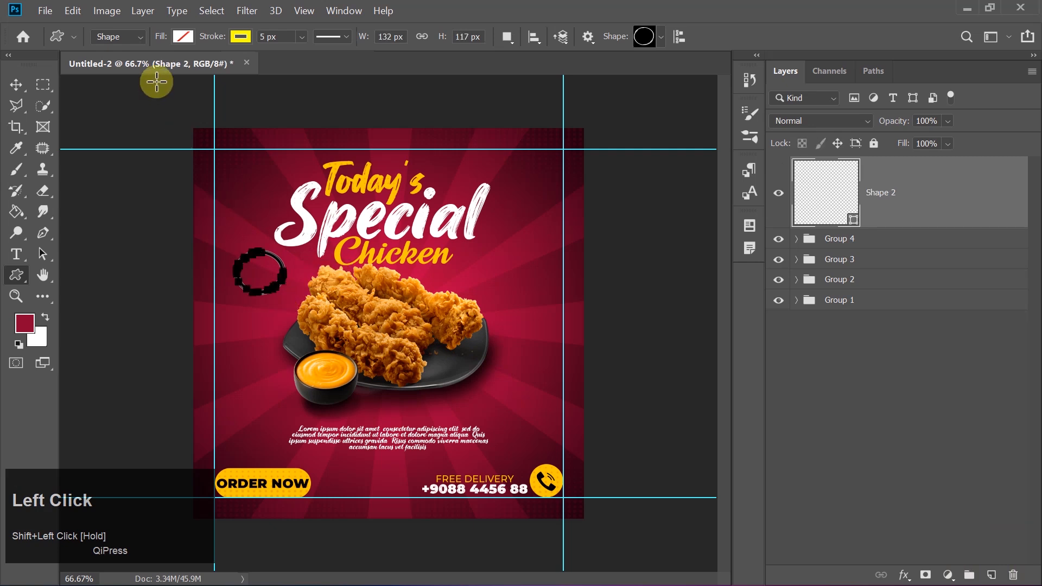
Give the ring shape a white fill with no stroke and nudge it slightly left
click(240, 37)
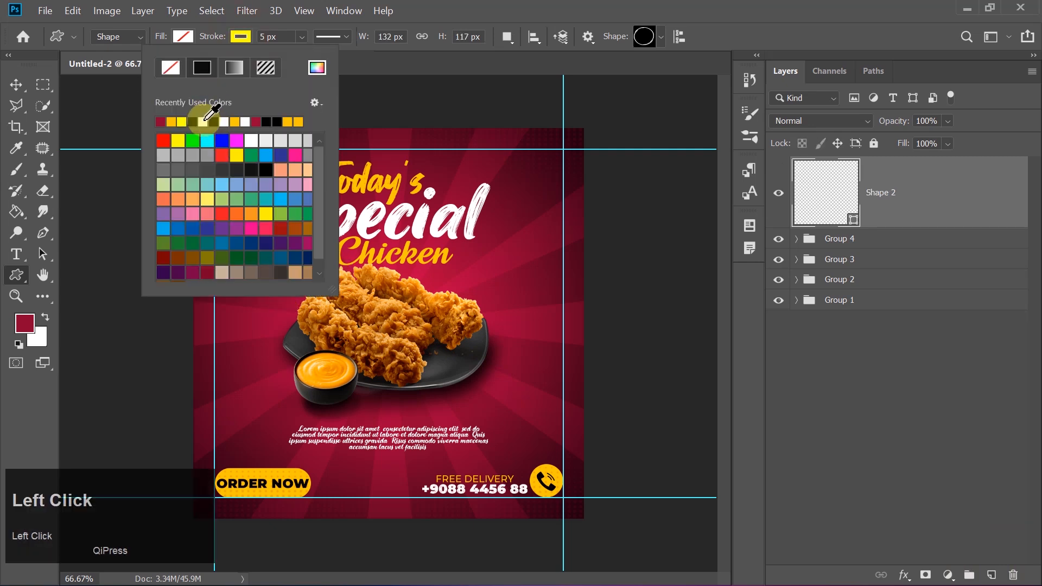
click(172, 68)
click(183, 37)
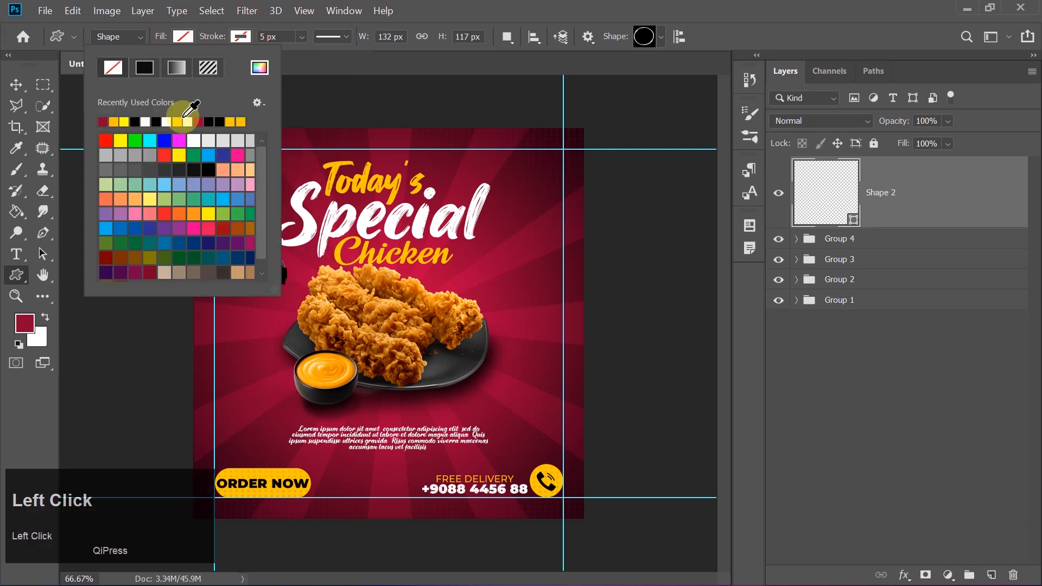
click(166, 121)
click(184, 36)
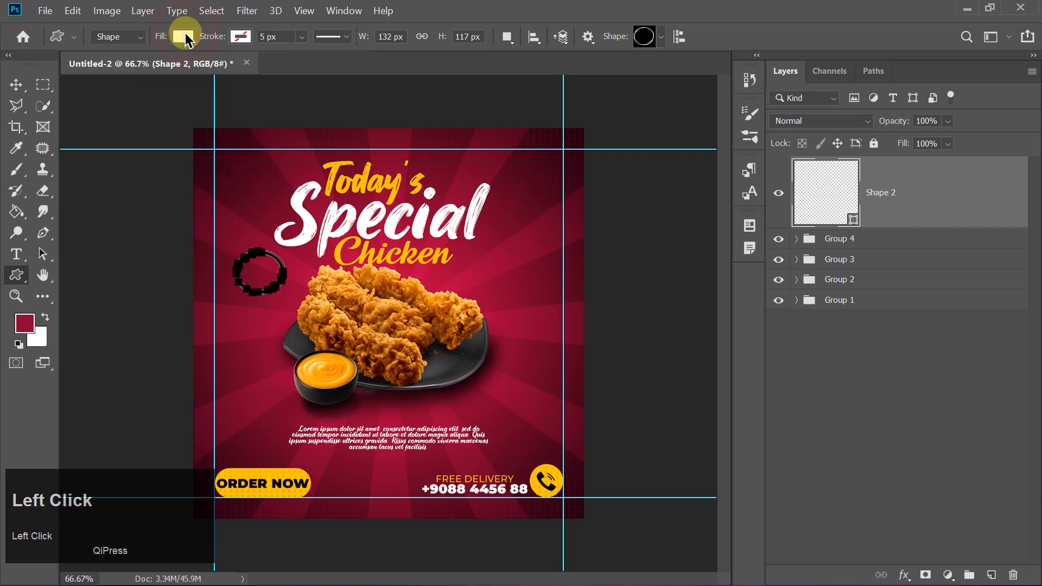
click(16, 85)
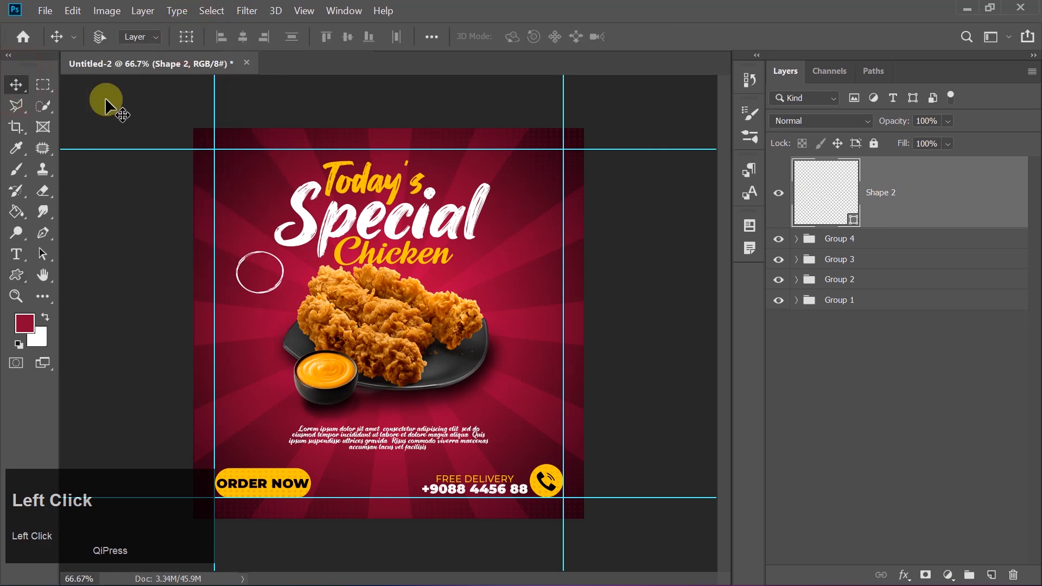
key(Left)
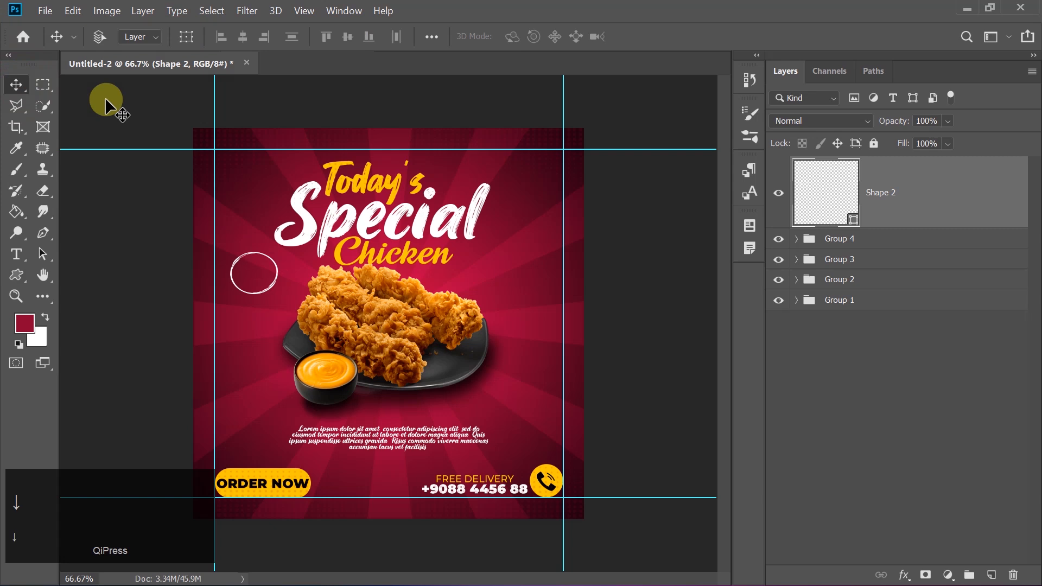
Add a new text line reading PRICE just below the ring
click(14, 252)
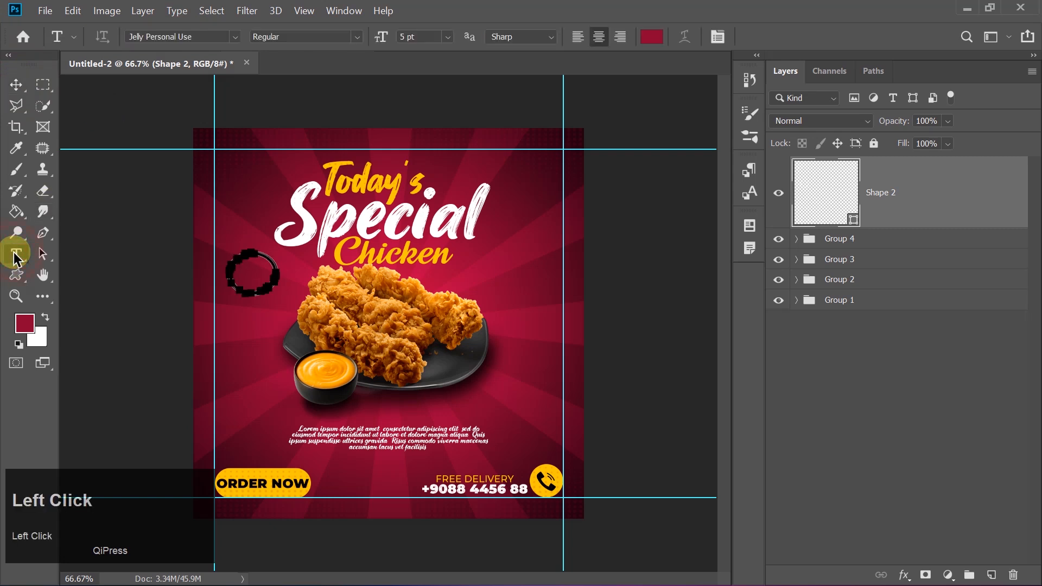
click(232, 313)
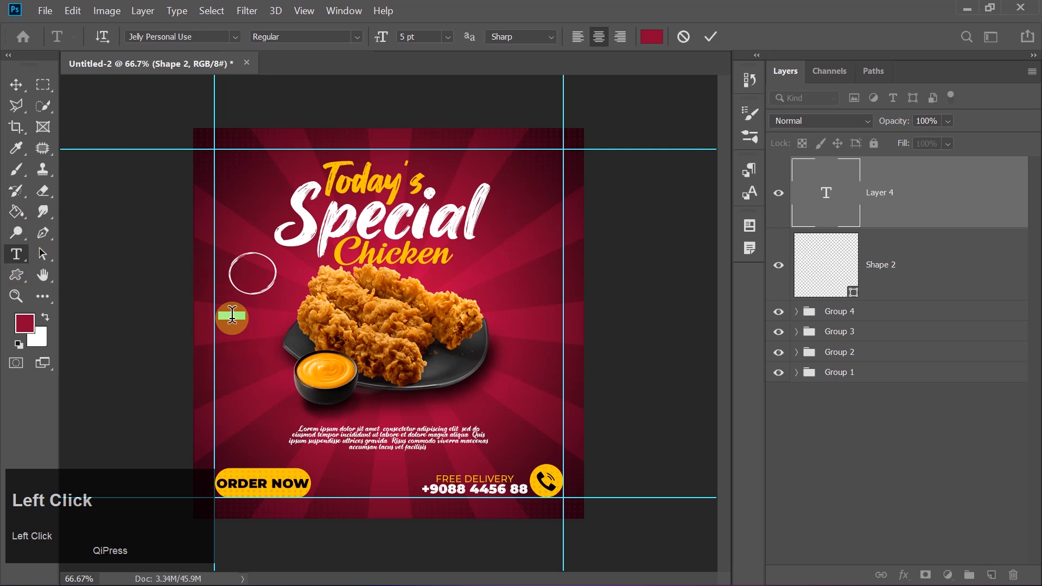
key(Caps_Lock)
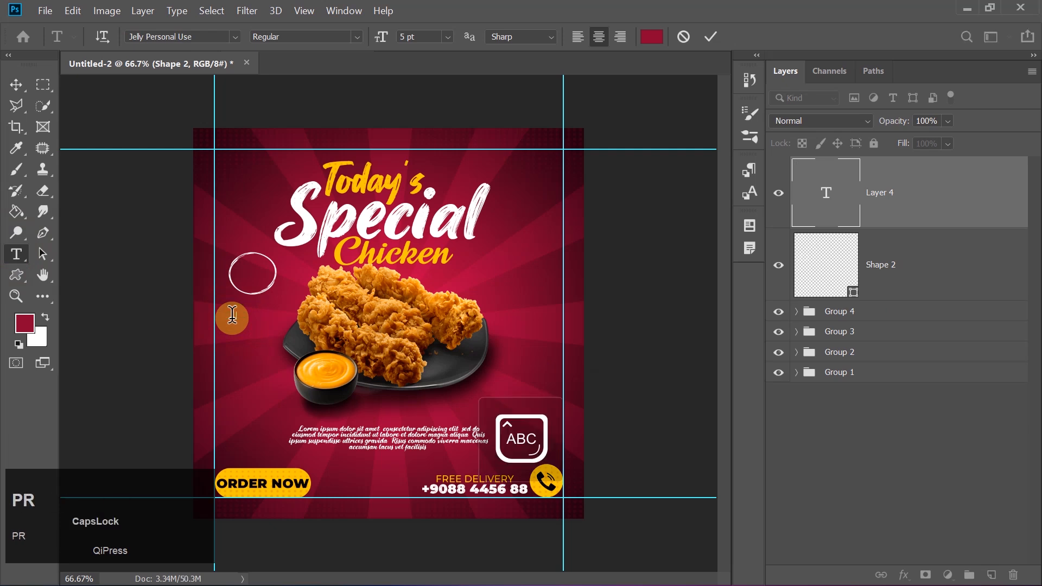
Set the PRICE text's colour to FFC600 and commit the text
key(ctrl+a)
click(649, 37)
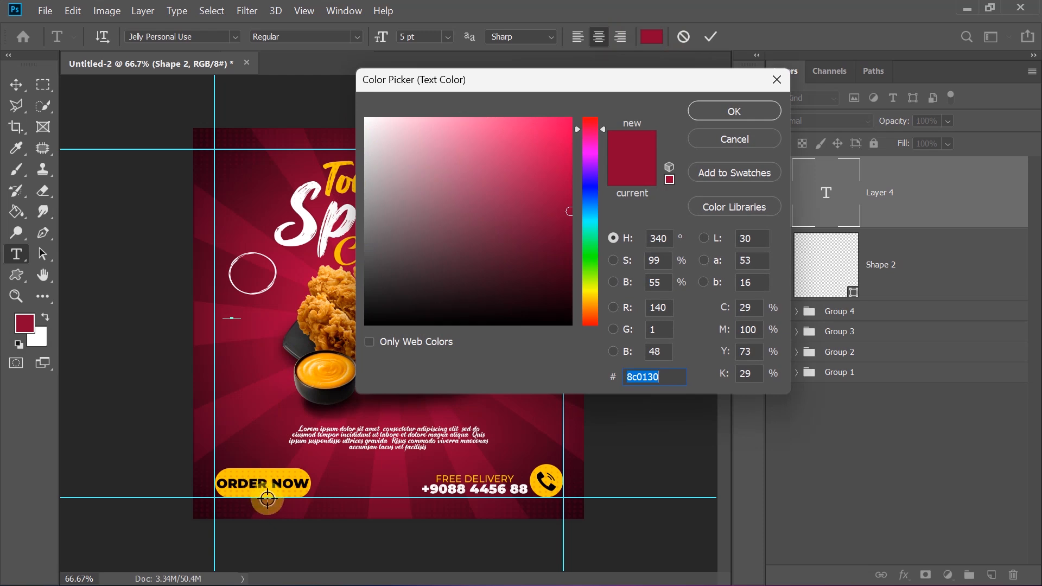
text(FF)
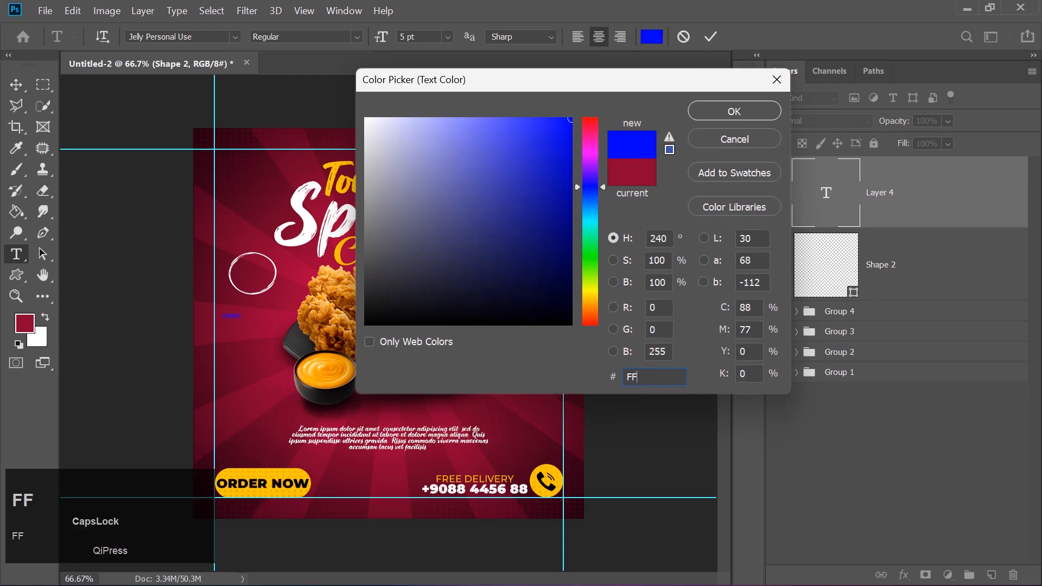
text(C600)
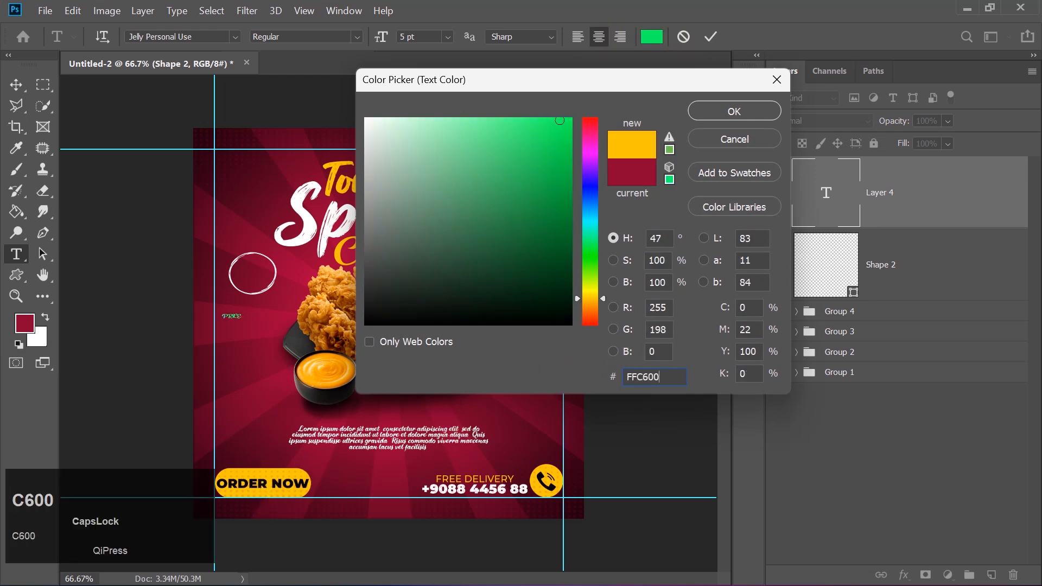
key(Return)
click(717, 33)
Enlarge the PRICE text to about 10 pt and move it into the upper half of the ring
key(ctrl+t)
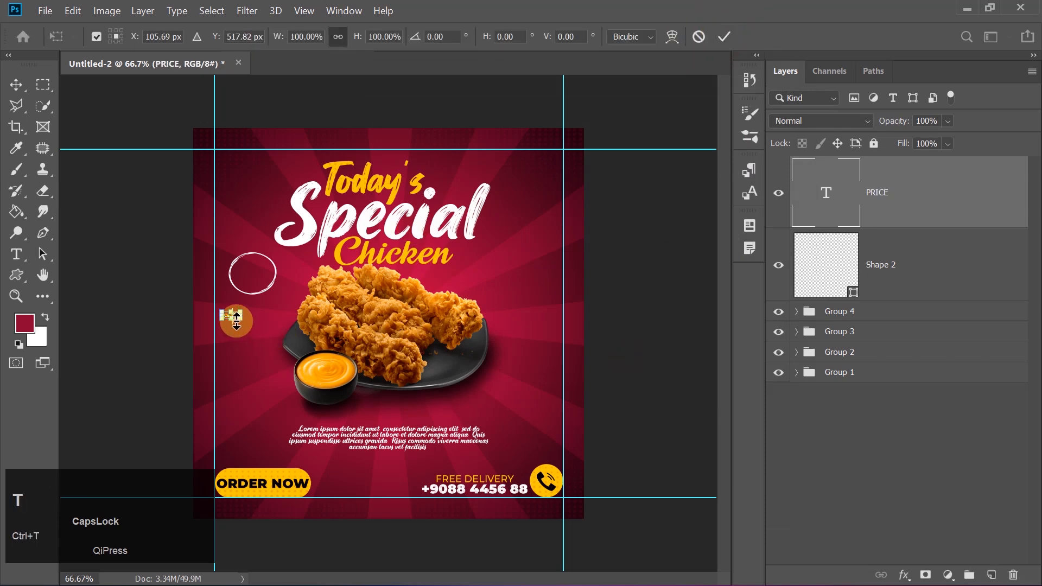
drag(237, 320, 258, 266)
key(Return)
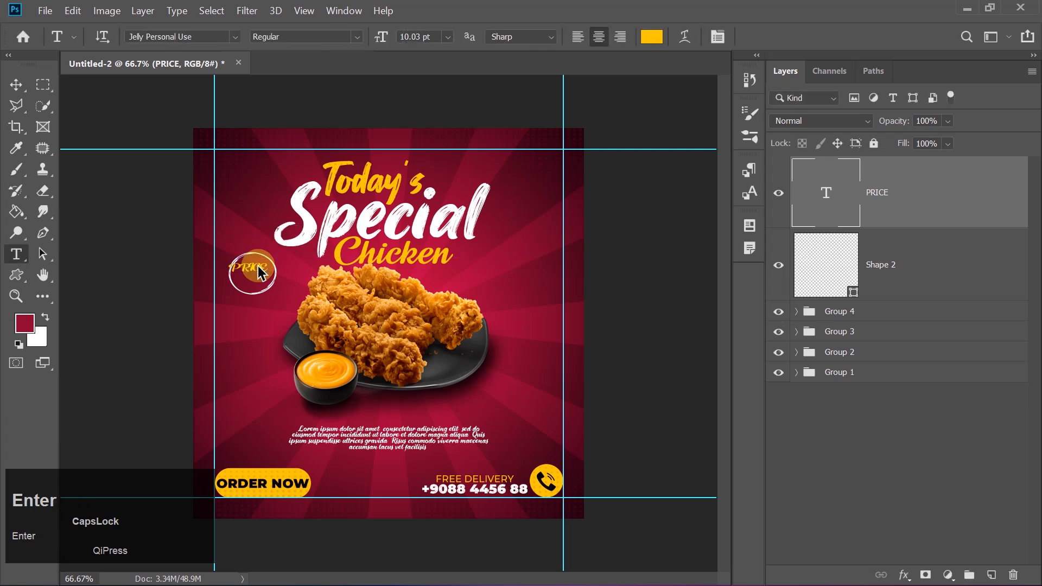
Try the Lemon Jelly Personal Use font on the PRICE text
click(258, 265)
key(ctrl+a)
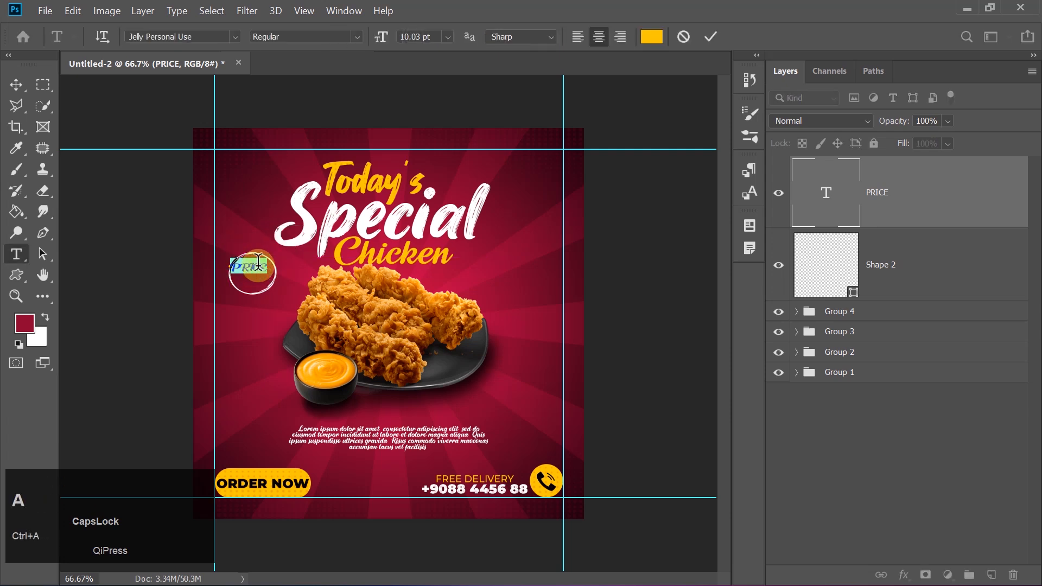
click(175, 37)
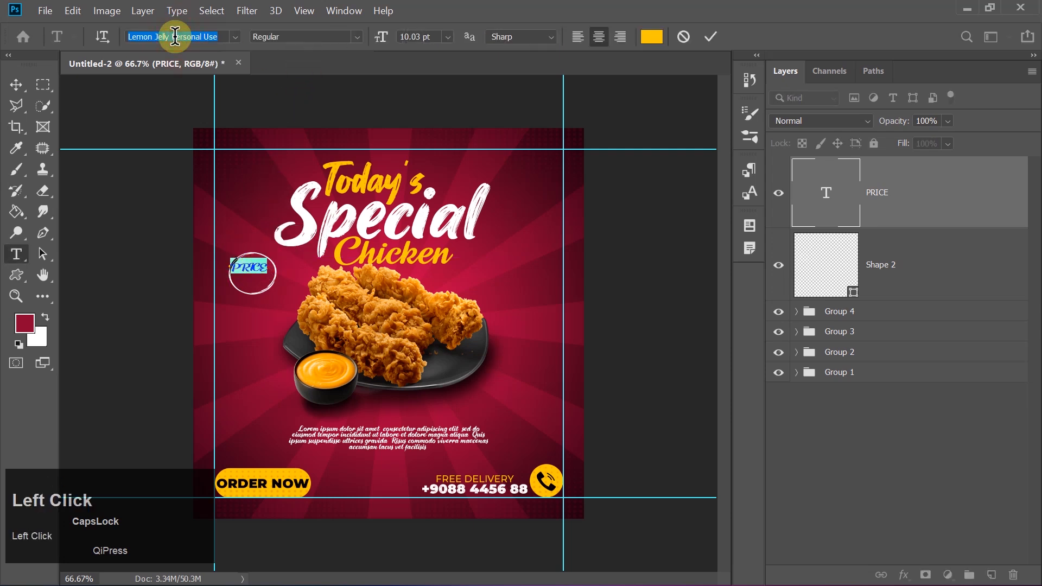
text(LEM)
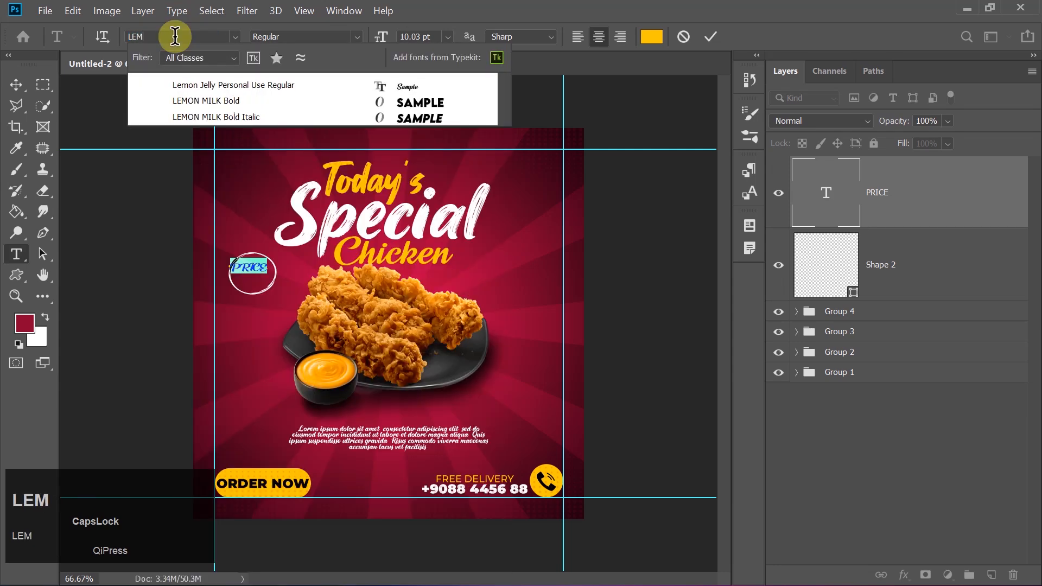
click(297, 81)
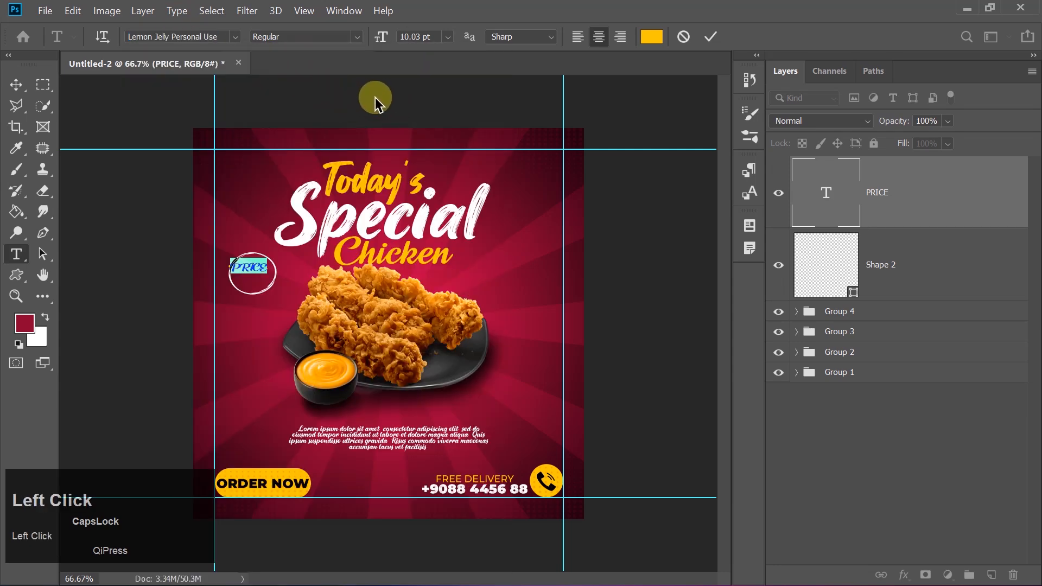
Change the PRICE text's font to Fontjek
click(180, 37)
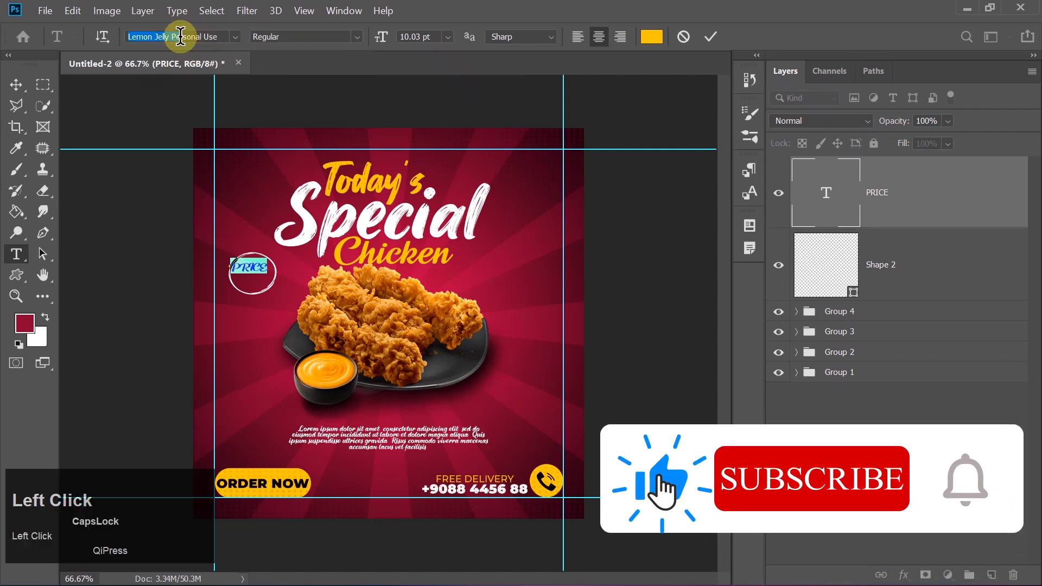
key(ctrl+a)
text(FON)
key(Return)
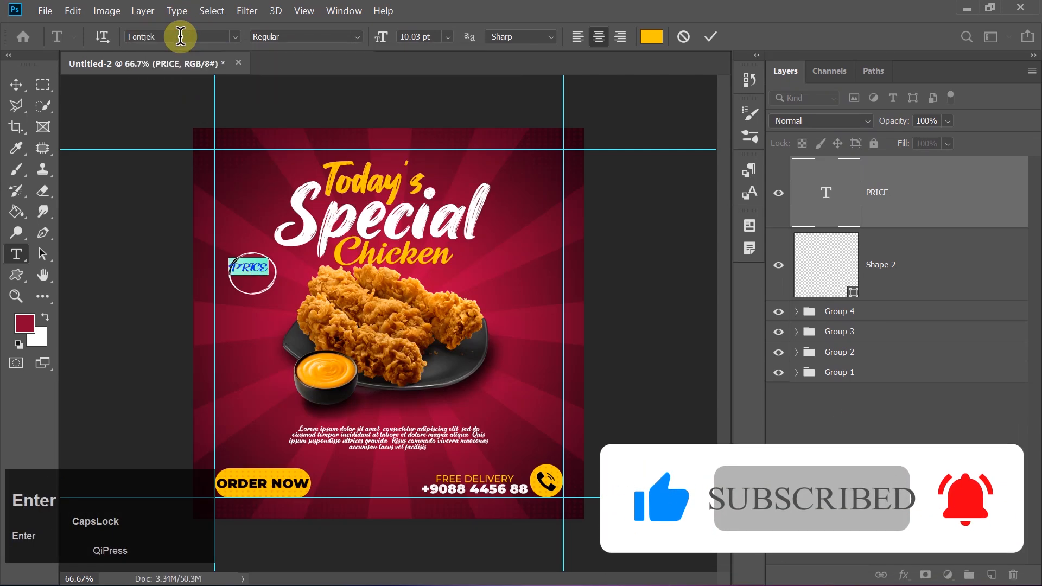
click(710, 37)
Scale the PRICE text to about 78% and nudge it to sit centred in the ring's upper half
key(ctrl+equal)
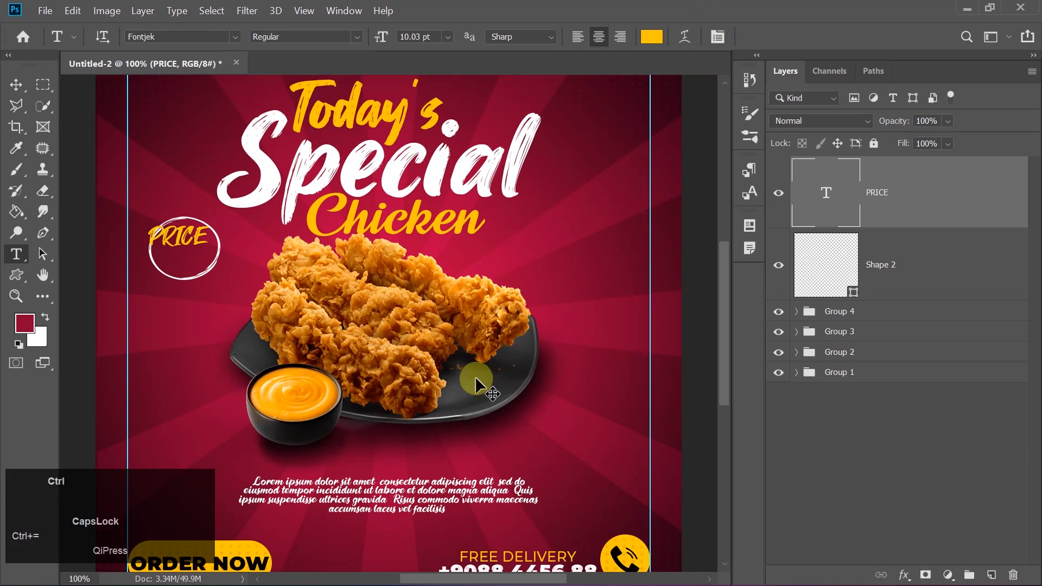
key(ctrl+t)
drag(206, 255, 201, 250)
key(Right)
key(Right)
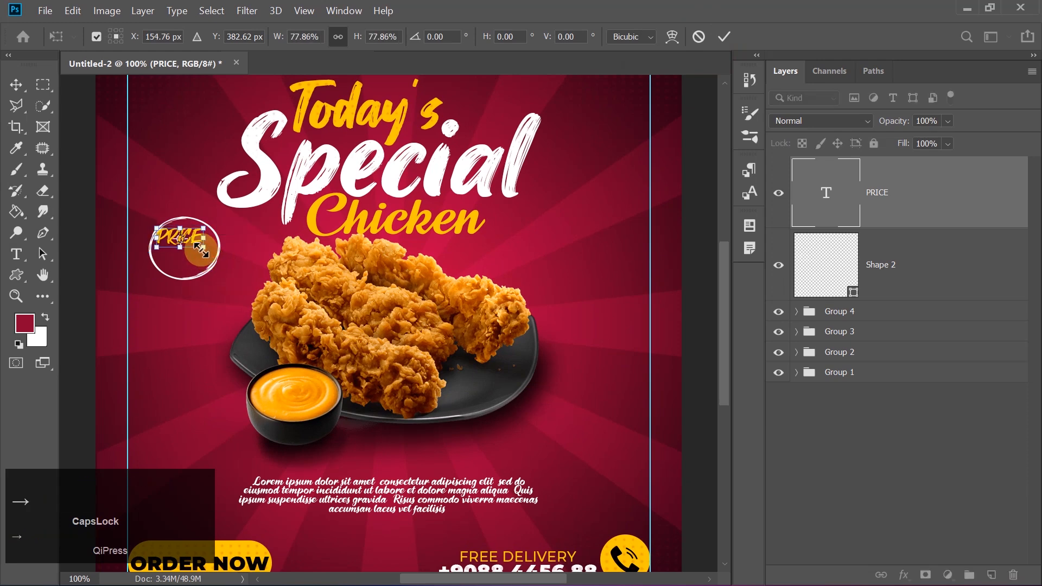
key(Return)
click(16, 85)
key(Down)
key(Down)
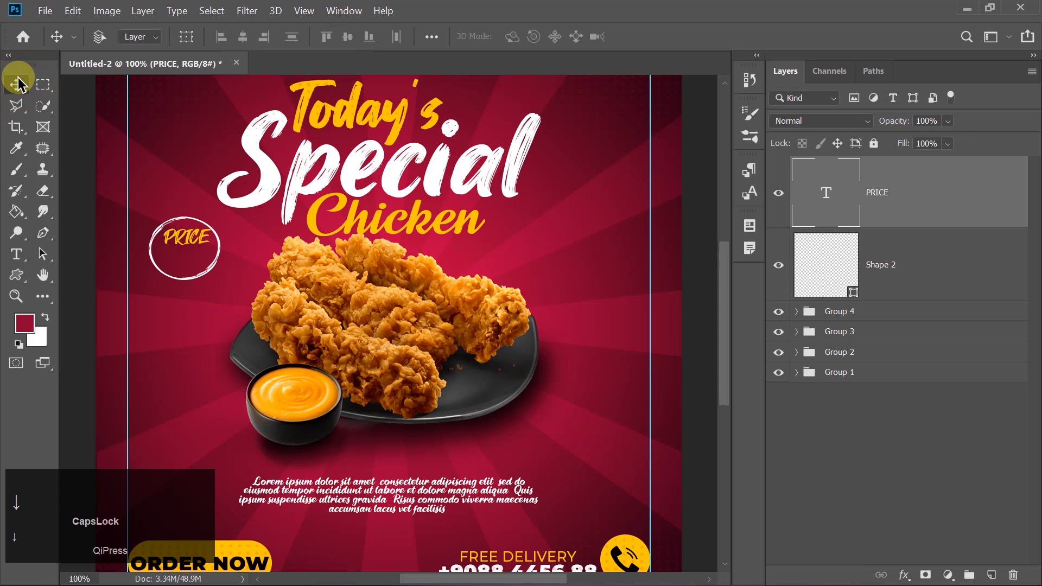
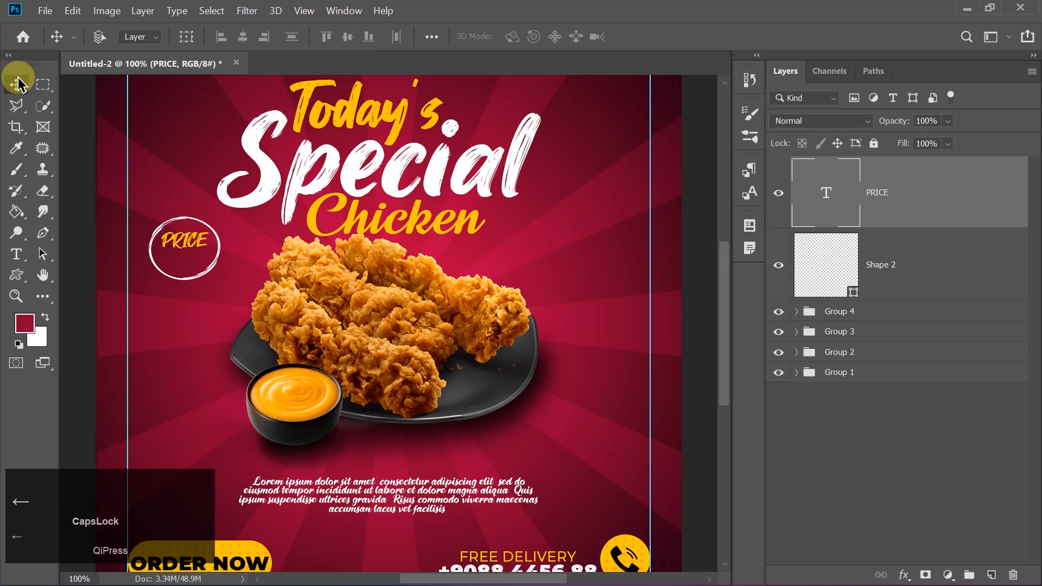
Add a separate text line reading 150 below the ring
click(17, 258)
click(148, 288)
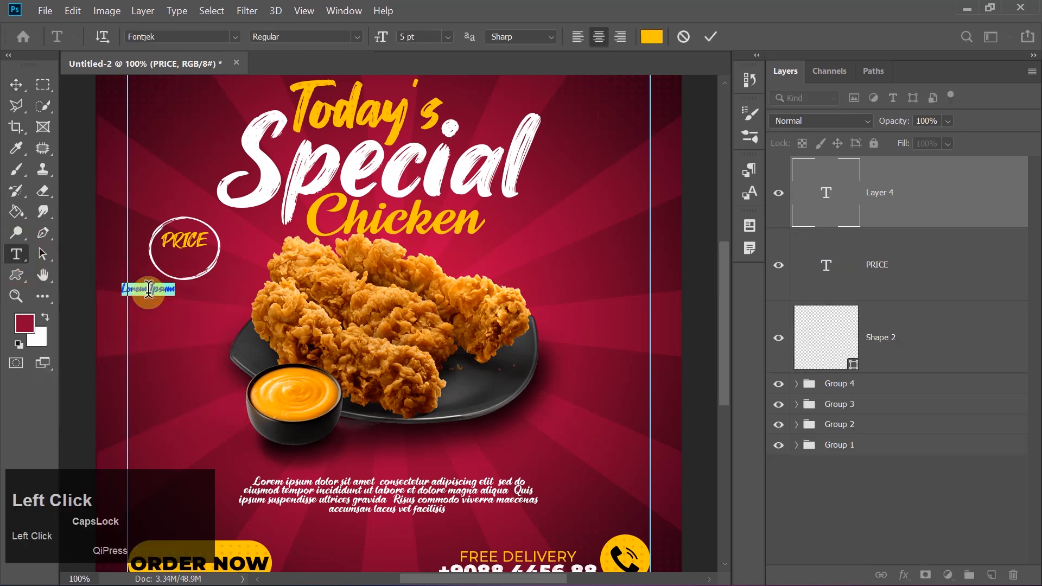
text(15)
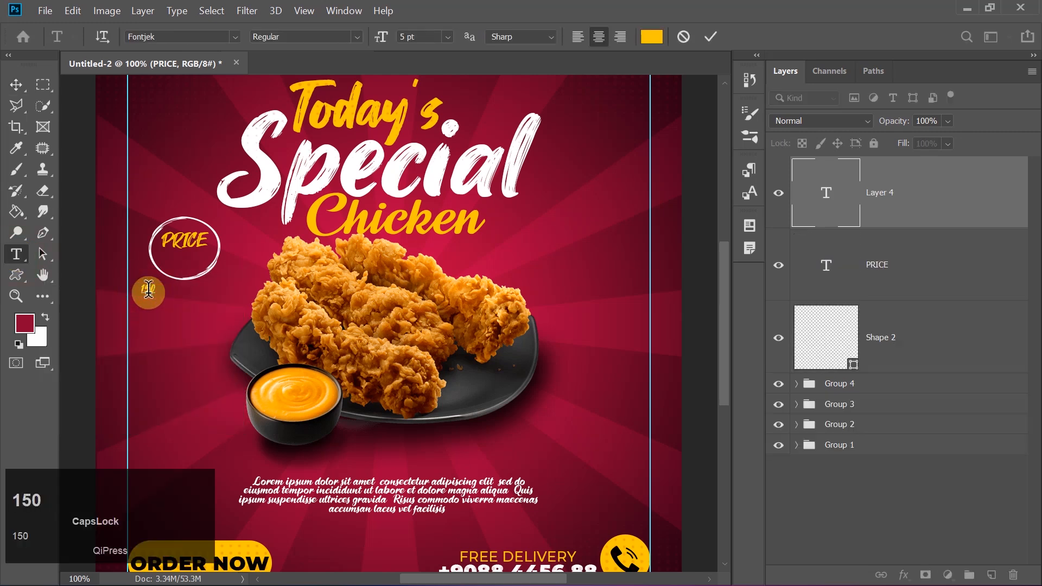
text(0)
key(Caps_Lock)
Colour the 150 text white and commit it
key(ctrl+a)
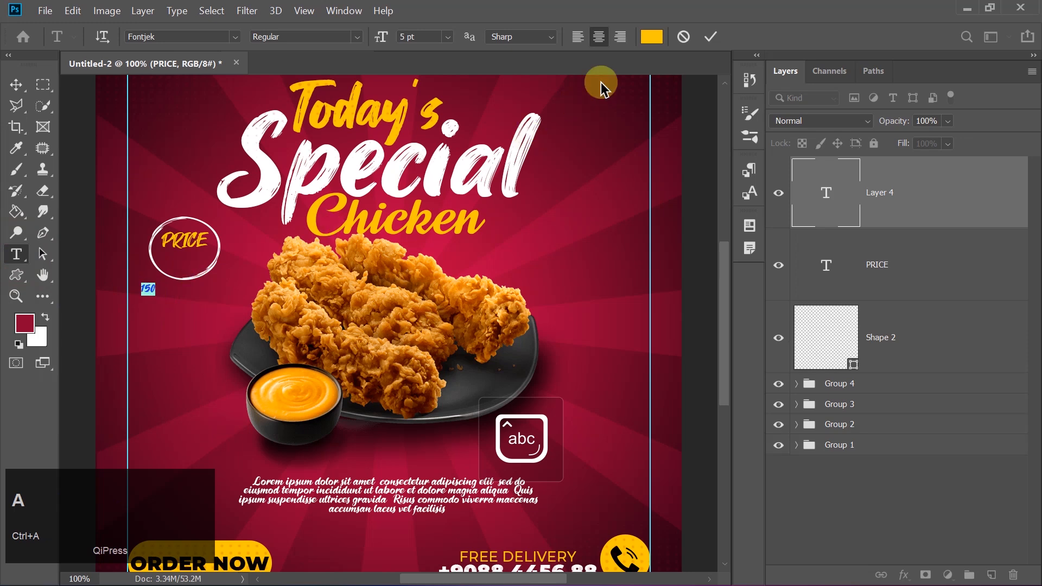
click(651, 37)
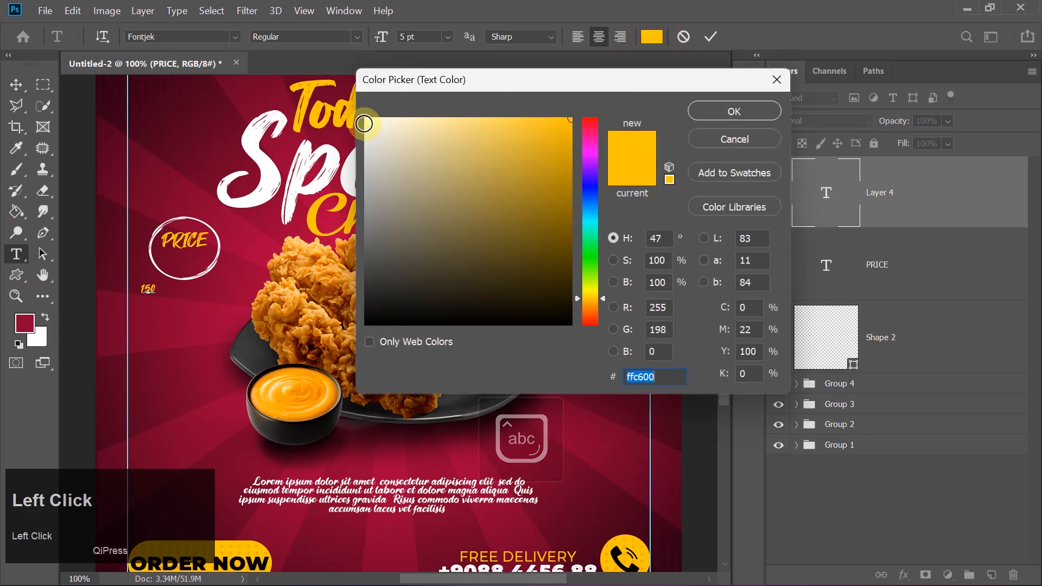
click(364, 119)
key(Return)
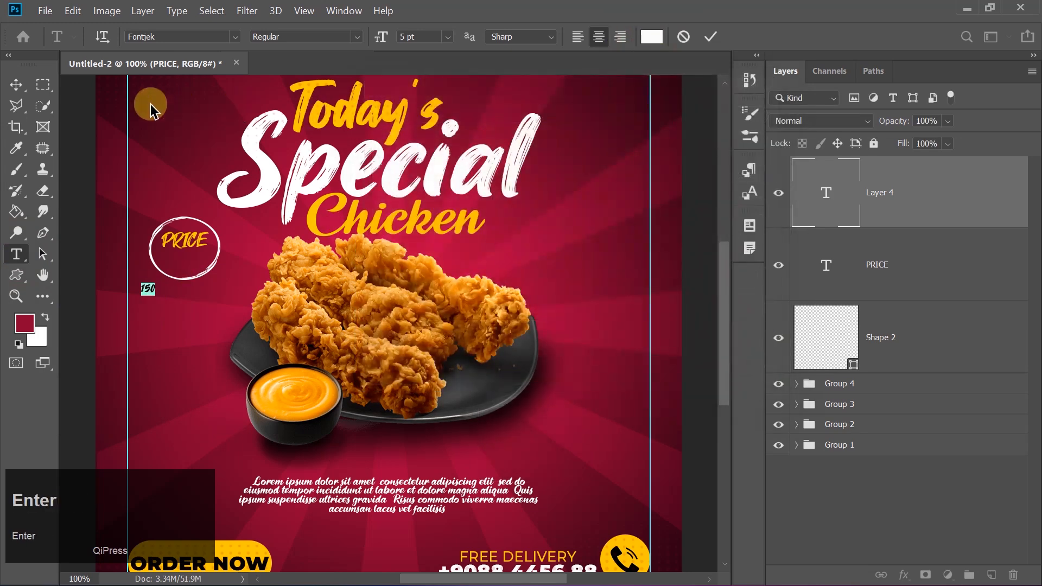
click(16, 84)
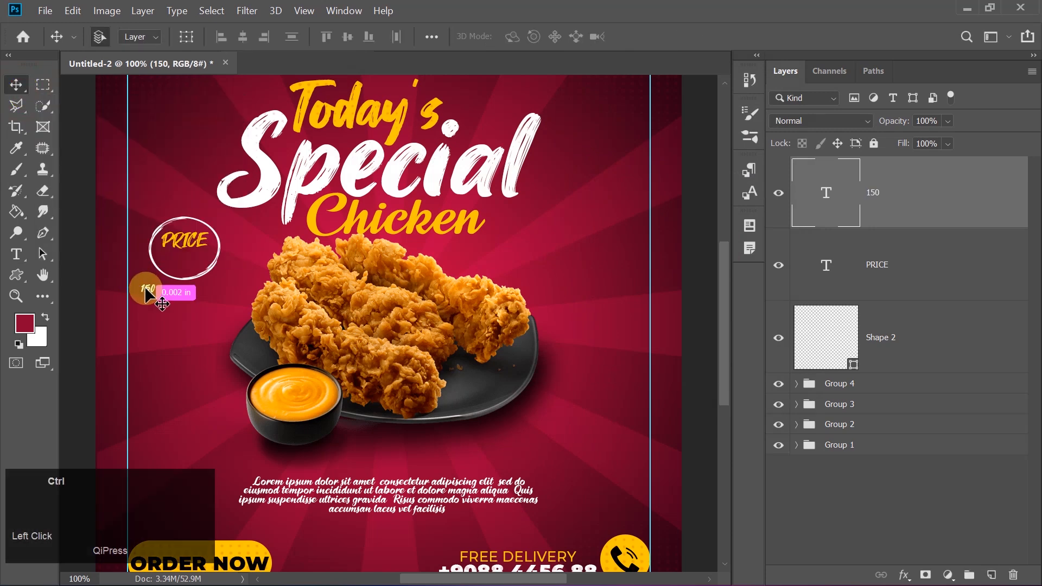
Scale the 150 text to about 209% and place it inside the ring, centred under PRICE
key(ctrl+t)
drag(157, 294, 170, 301)
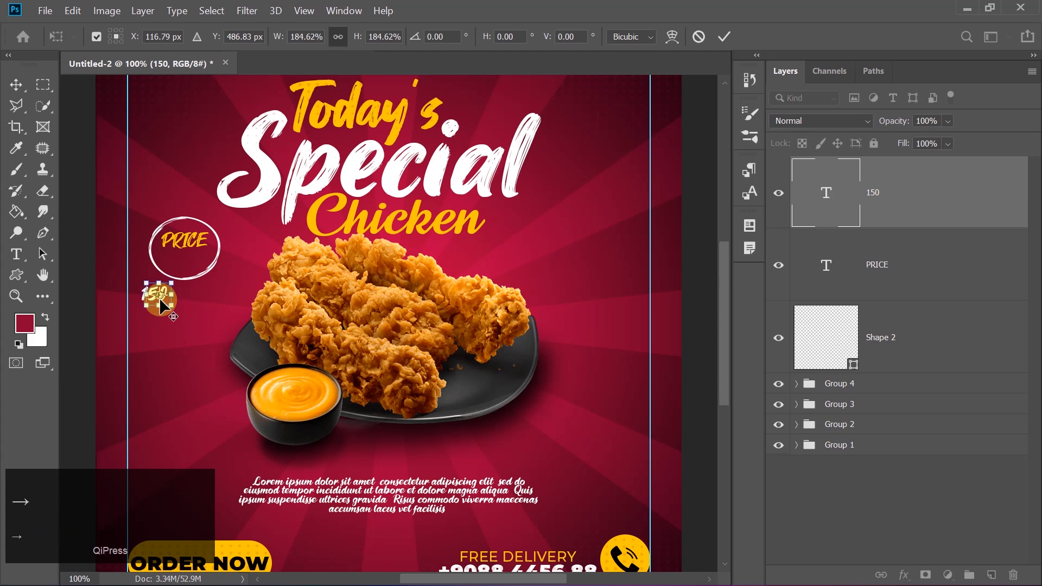
key(Right)
key(Right)
key(Right)
key(Right)
key(Right)
key(Right)
key(Right)
key(Right)
key(Right)
key(Right)
key(Right)
key(Right)
key(Right)
key(Right)
key(Right)
key(Right)
key(Right)
key(Right)
key(Right)
key(Right)
key(Up)
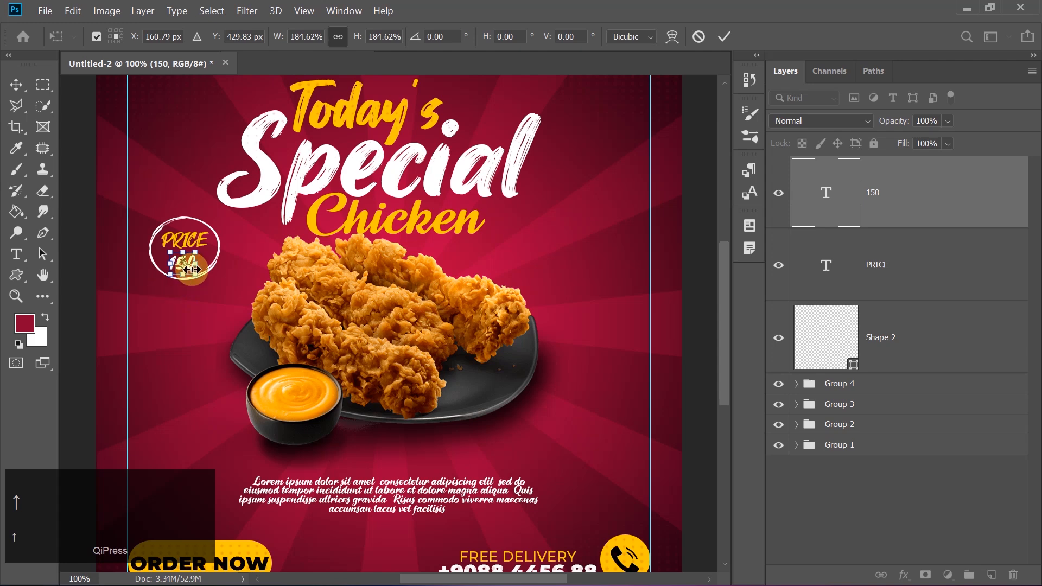
drag(188, 268, 193, 273)
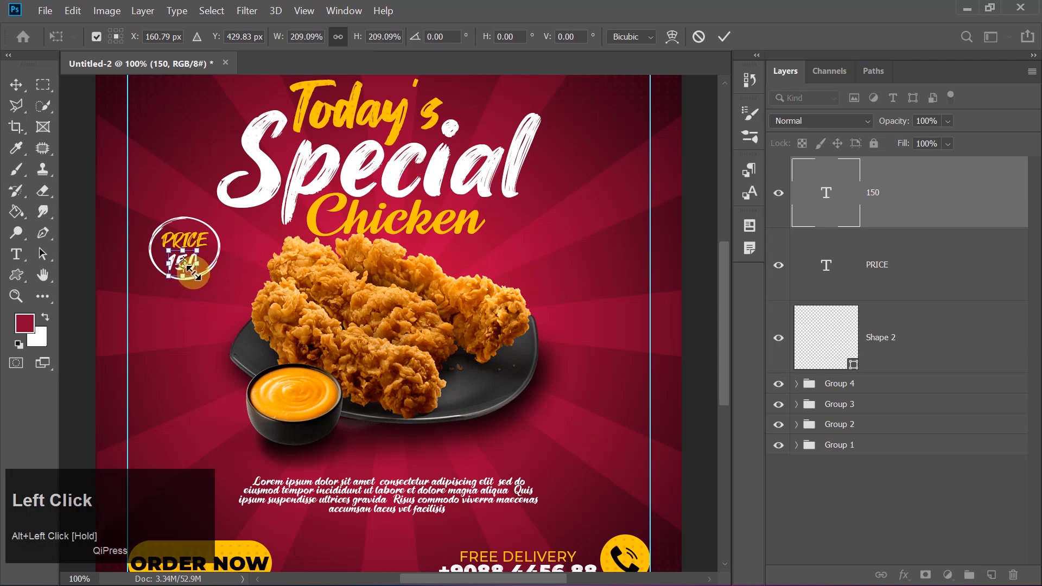
key(Return)
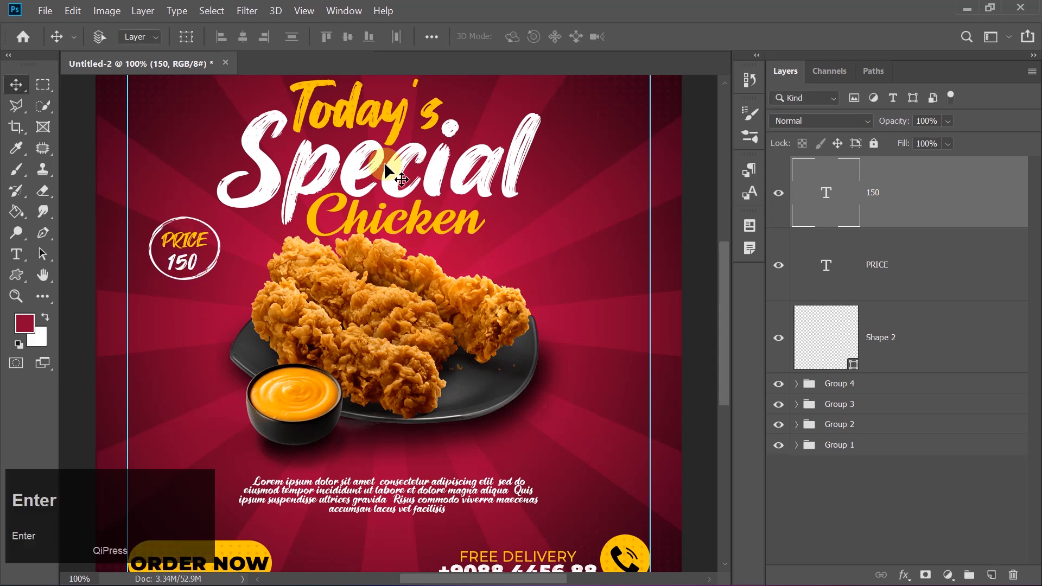
Change the 150 price text inside the ring to $15 and commit it
double_click(185, 265)
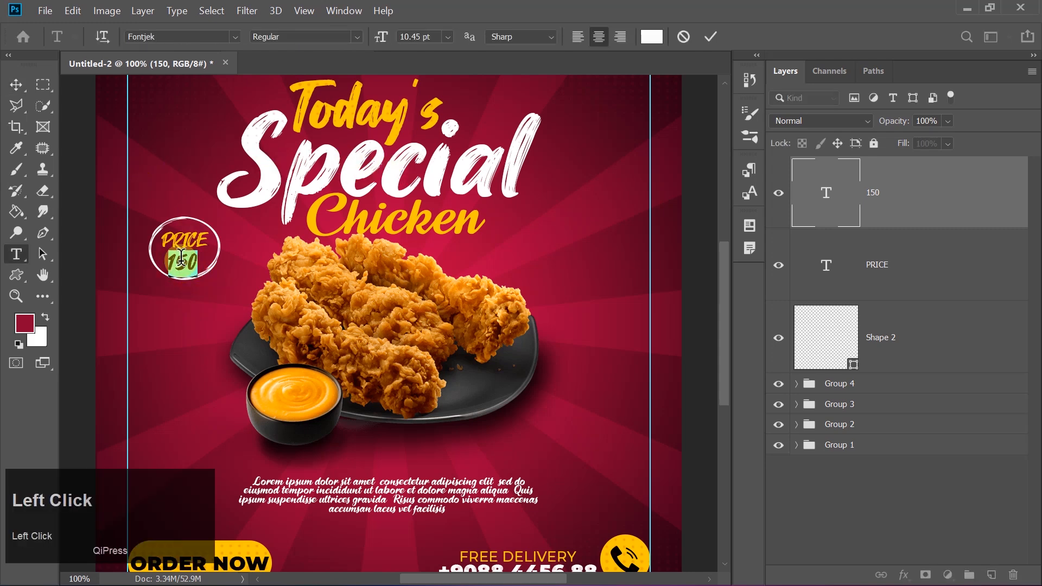
key(BackSpace)
key(Left)
key(Left)
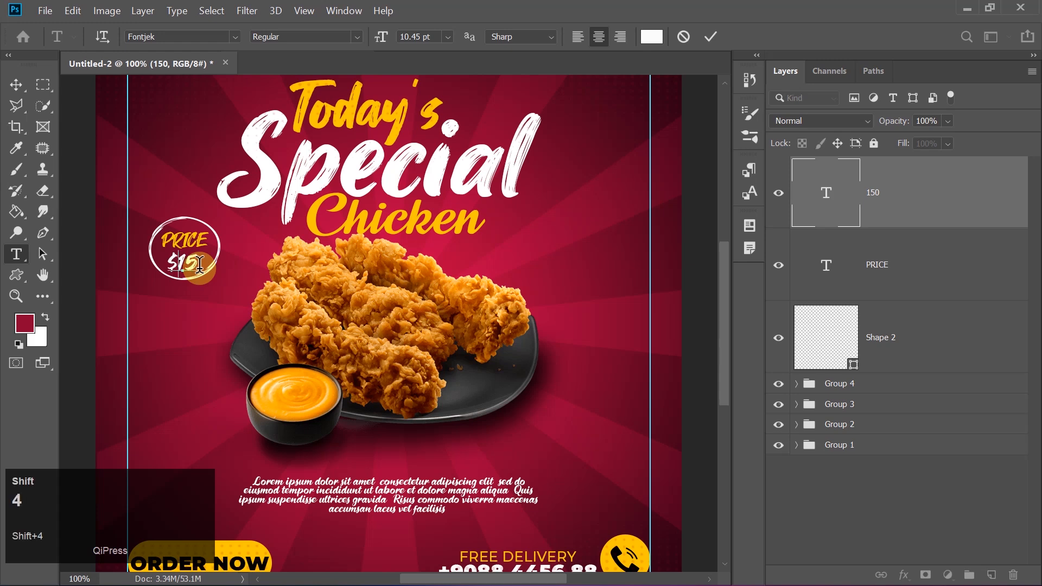
text($)
click(710, 37)
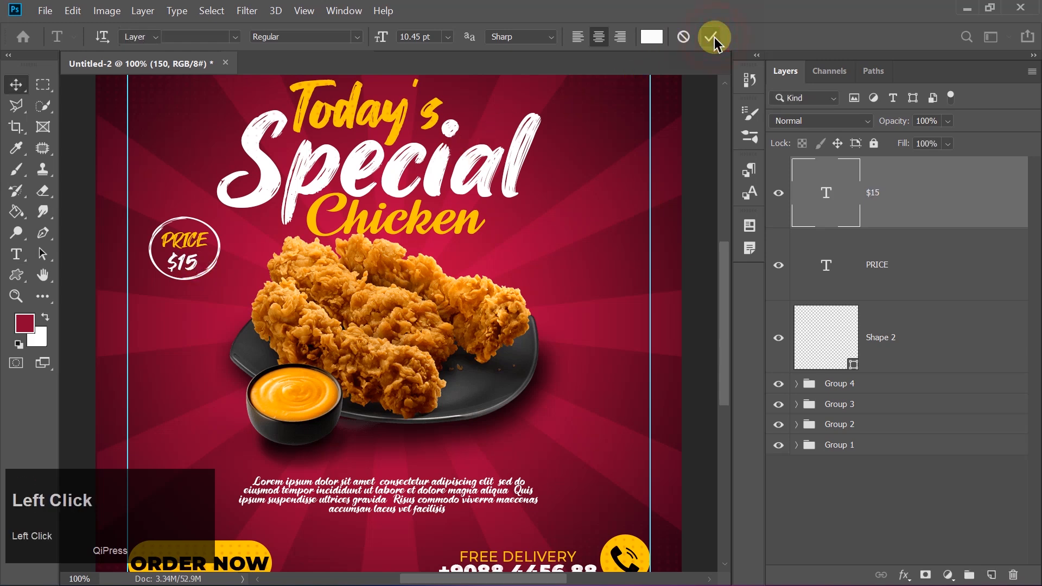
key(ctrl+minus)
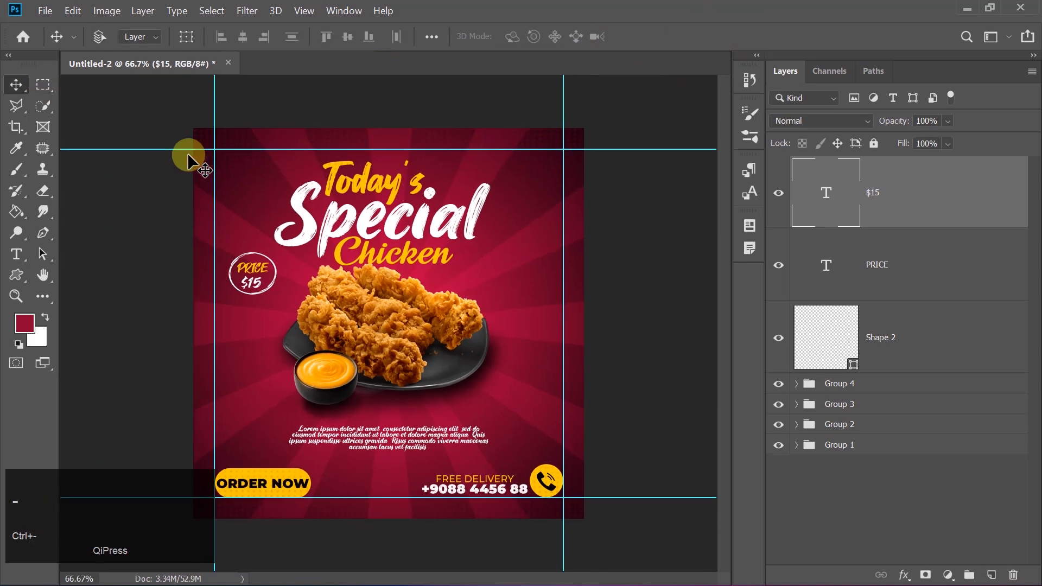
Draw a looped arrow custom shape about 98 by 123 px above the ORDER NOW button, pointing down at it
click(18, 271)
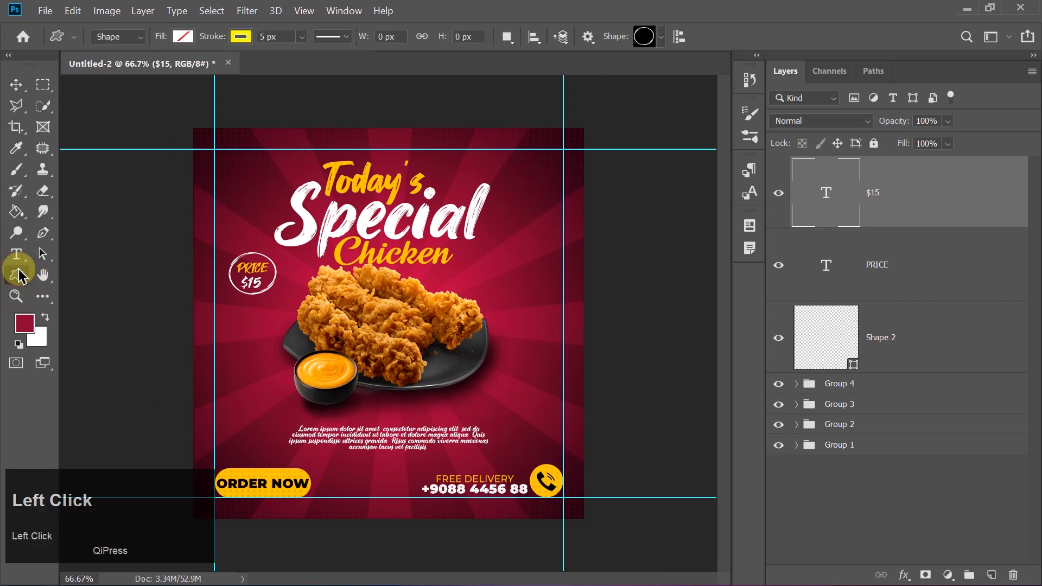
click(660, 38)
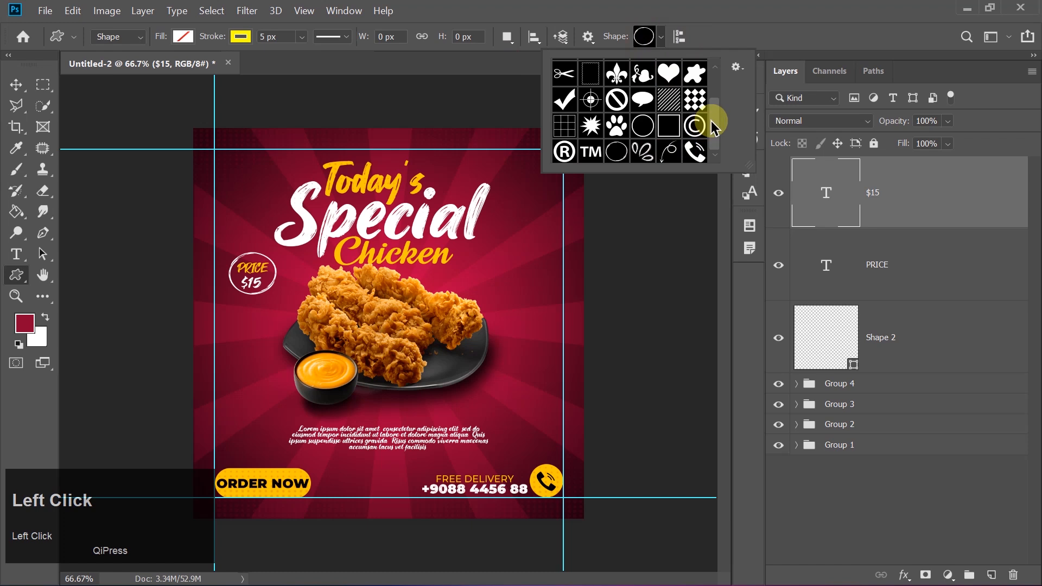
click(670, 152)
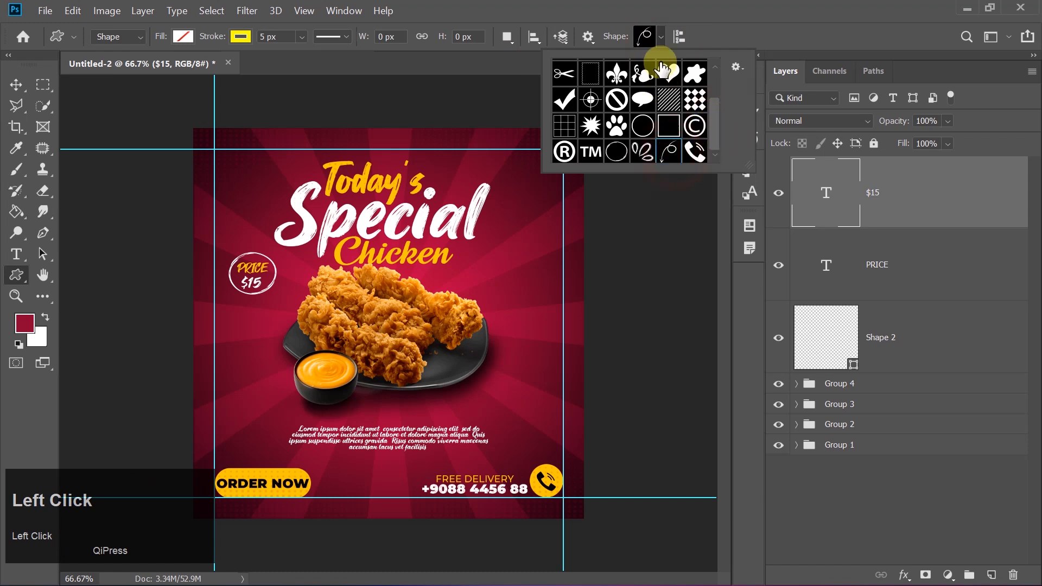
click(661, 38)
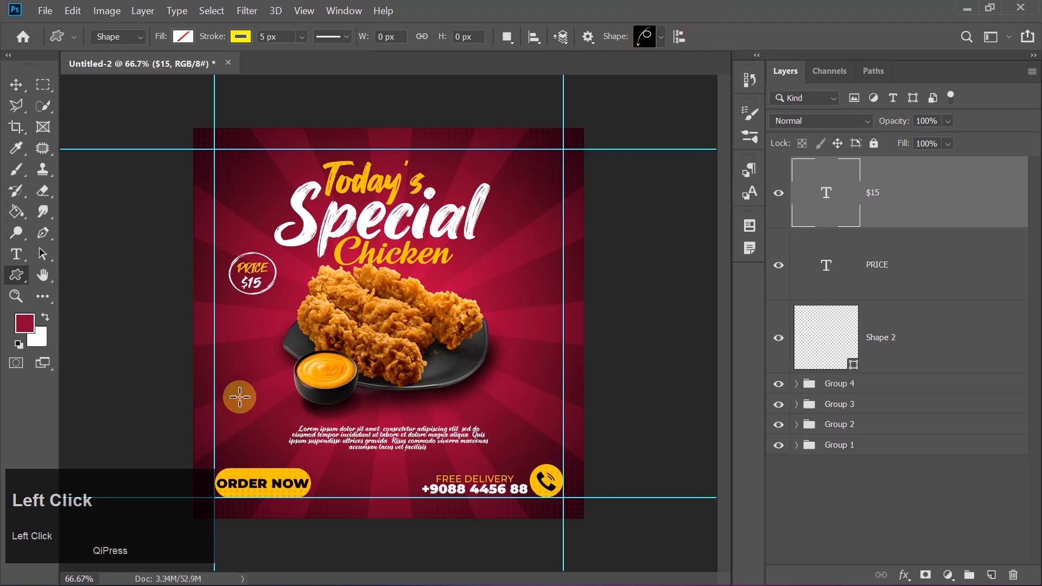
drag(242, 395, 276, 438)
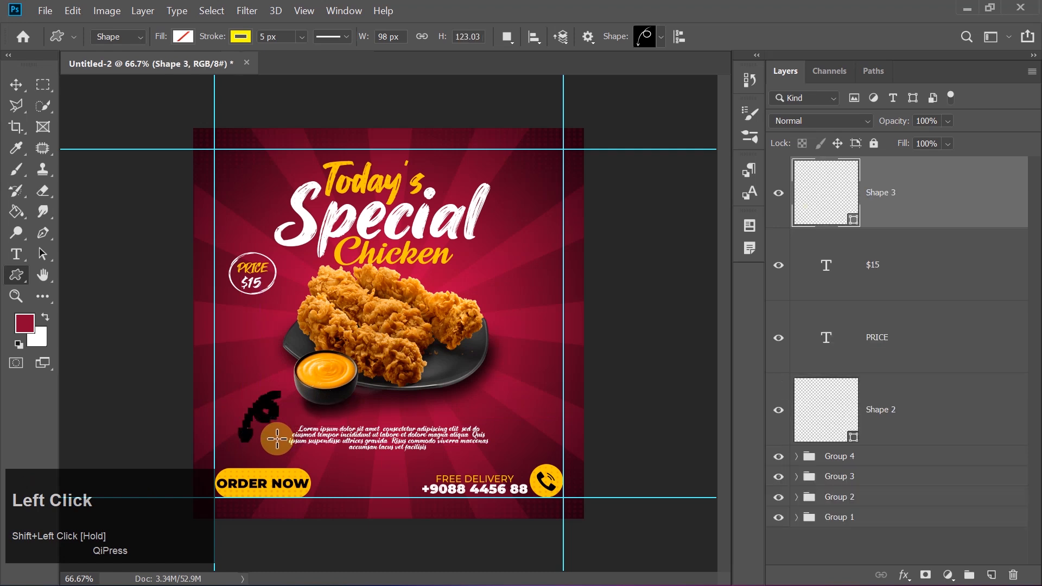
Remove the looped arrow's stroke and fill it with white
click(241, 36)
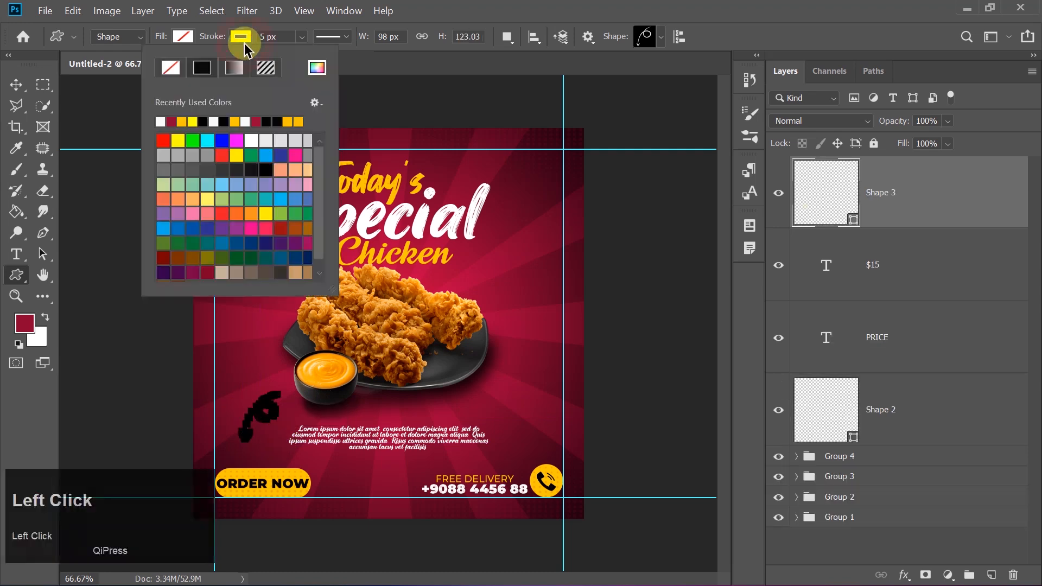
click(170, 68)
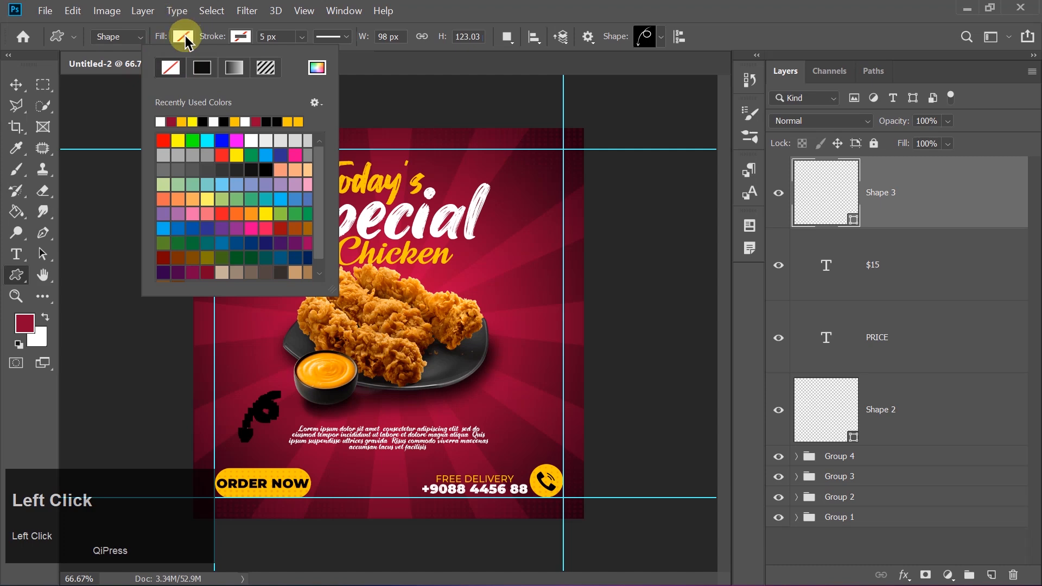
click(183, 36)
click(156, 121)
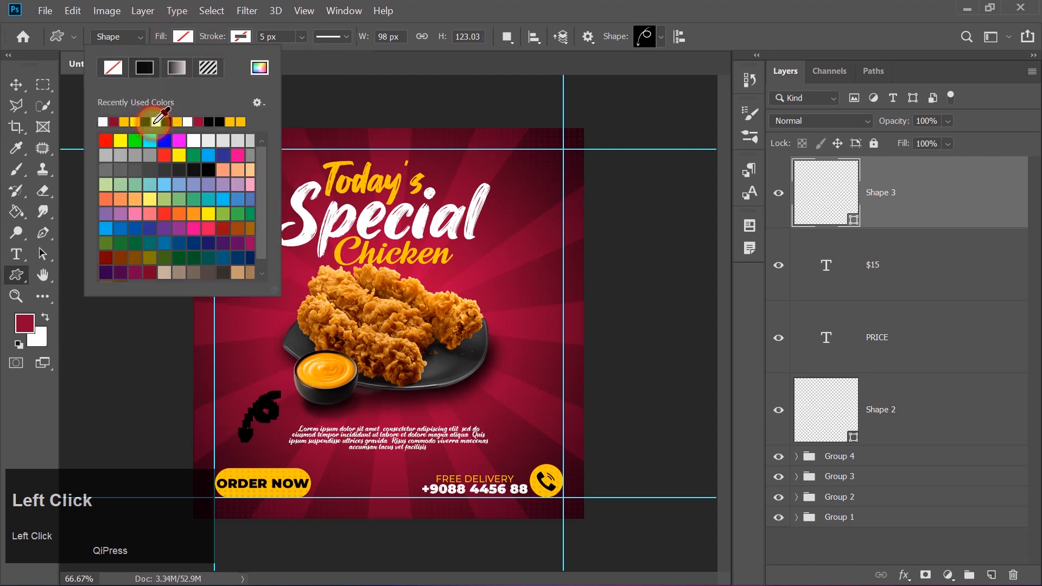
click(193, 44)
Nudge the looped arrow down so its tip sits just above the ORDER NOW button
click(16, 84)
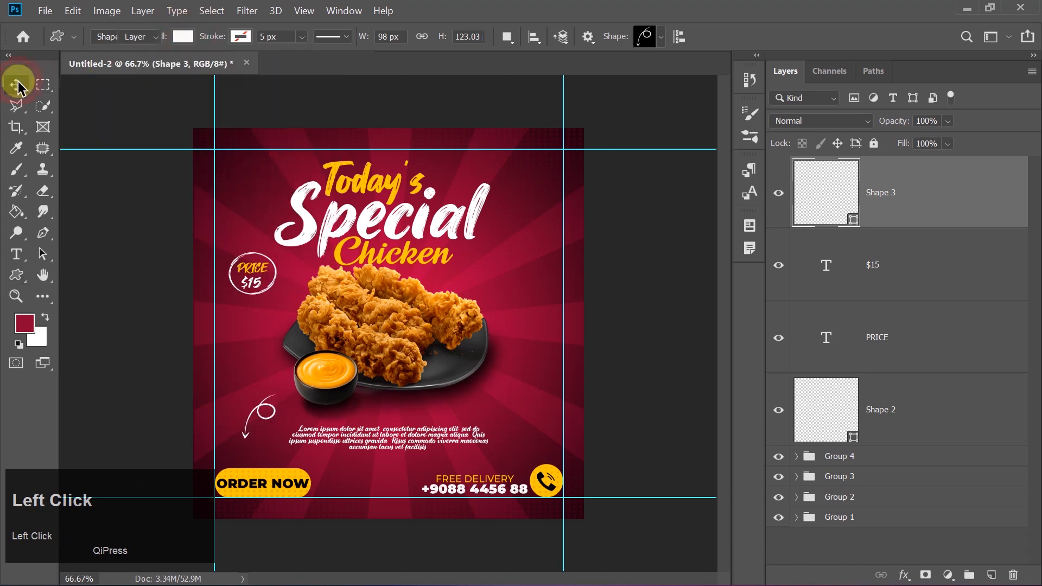
click(262, 348)
key(Down)
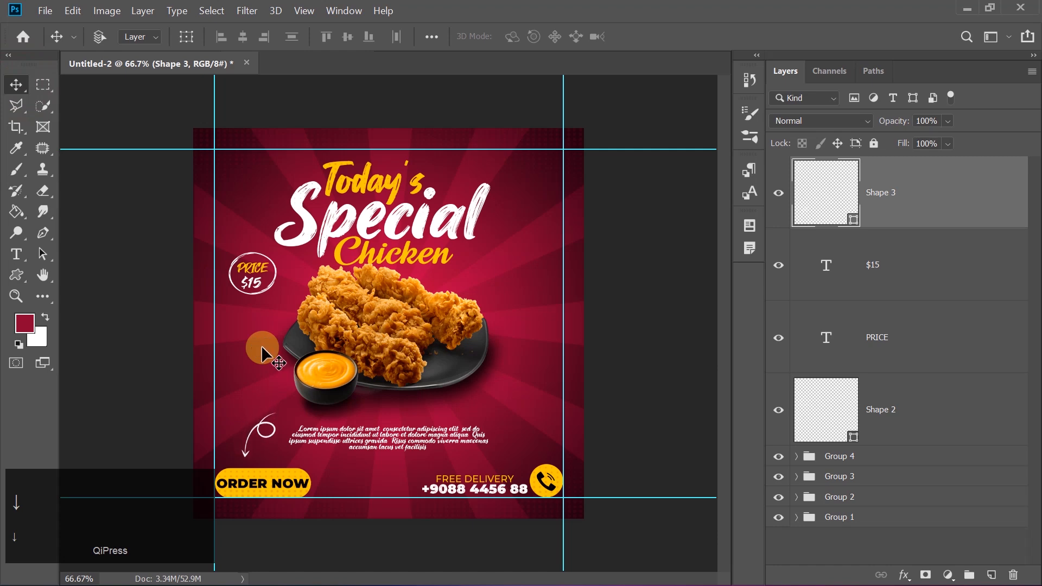
Draw the three-loop doodle custom shape, about 0.200 by 0.173 in, above the final letters of Special on the arrow's shape layer
click(17, 275)
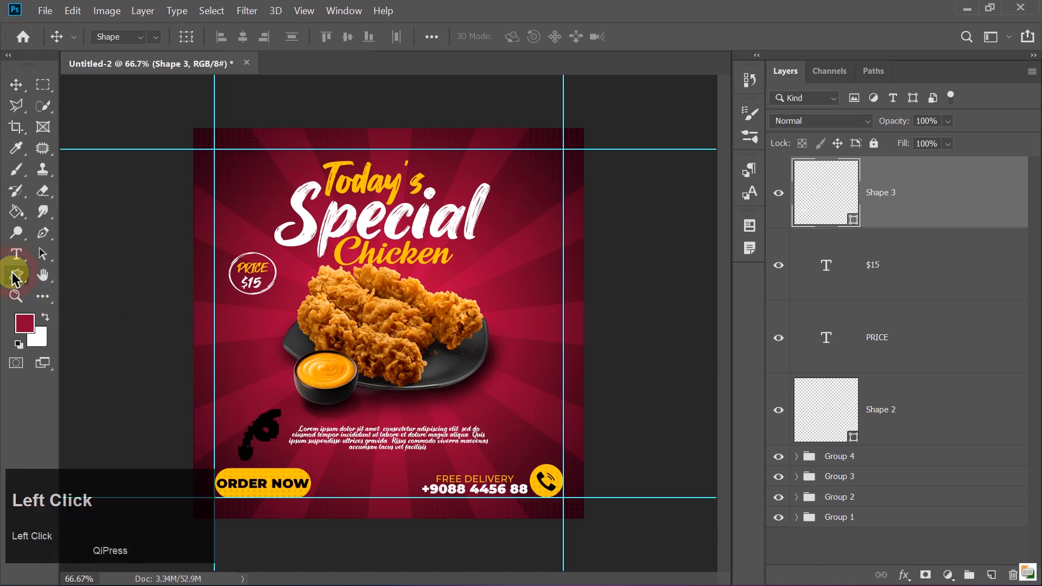
click(661, 36)
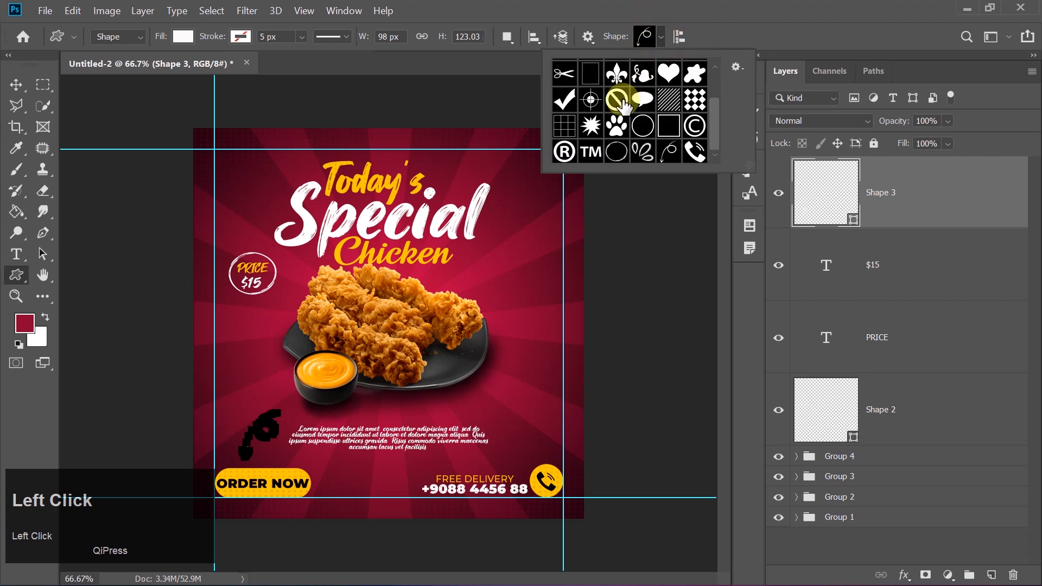
drag(718, 107, 722, 77)
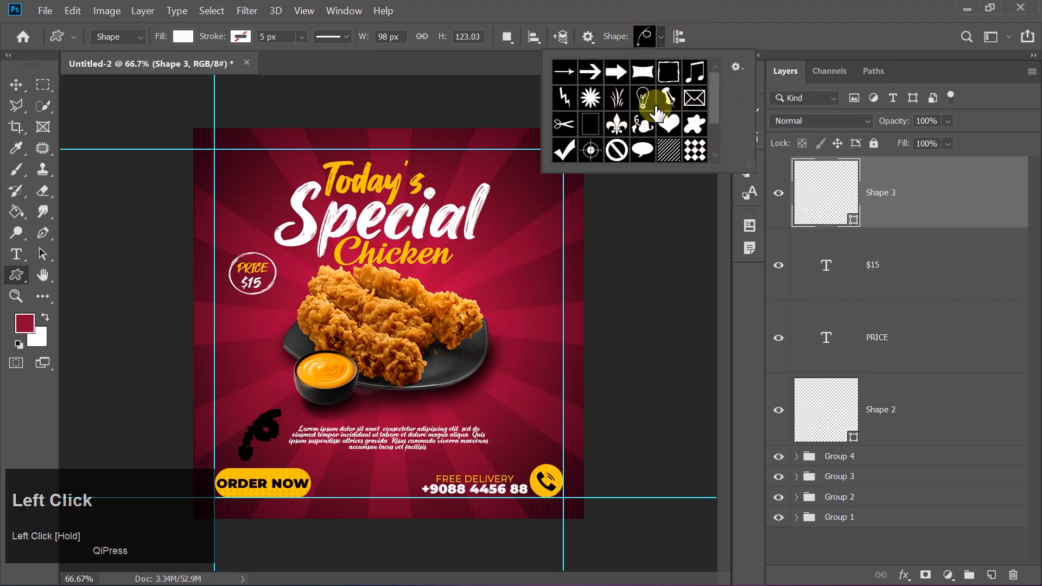
drag(716, 99, 712, 135)
click(647, 149)
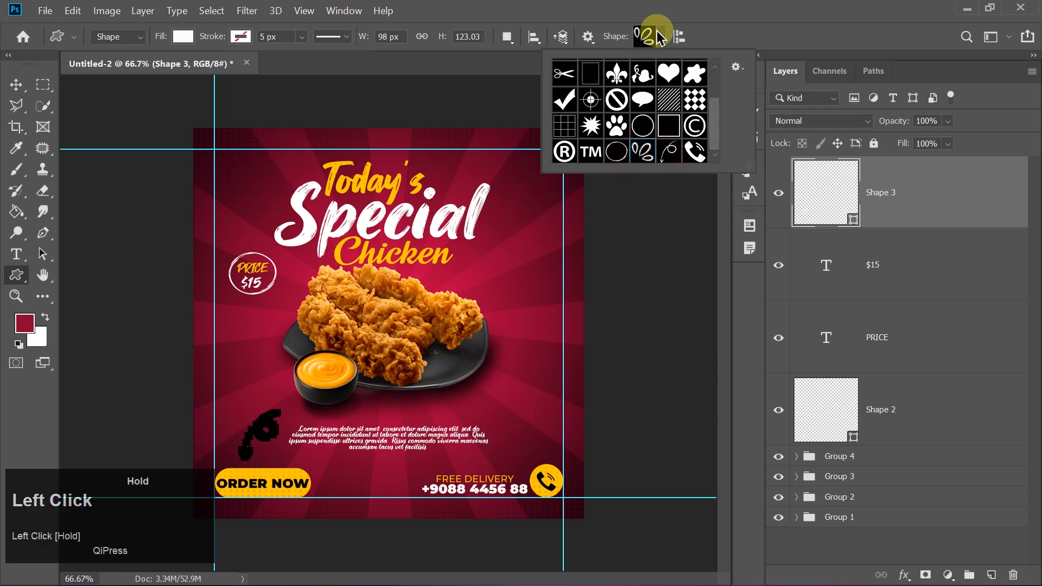
click(661, 36)
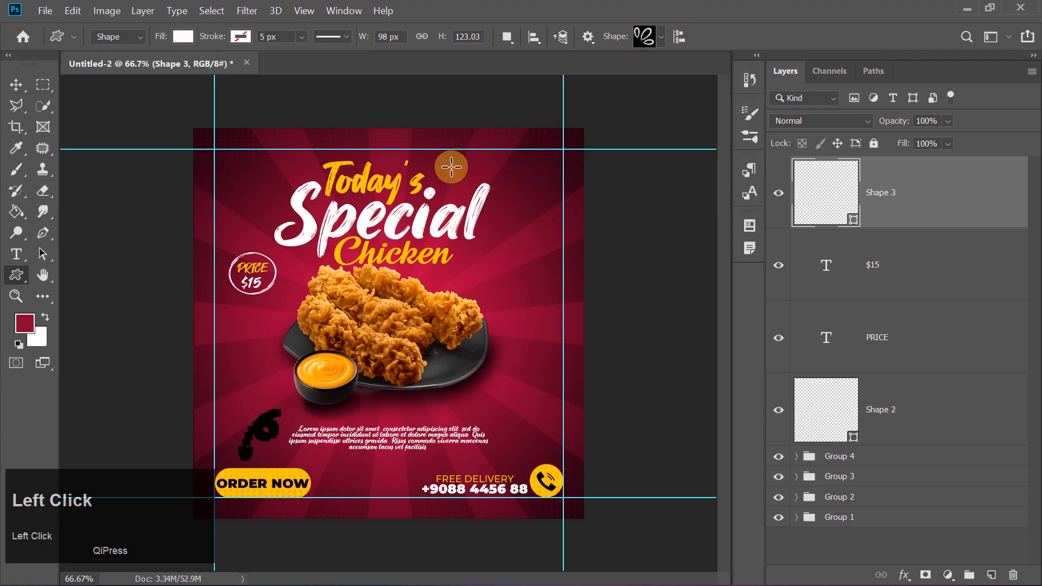
drag(451, 166, 473, 197)
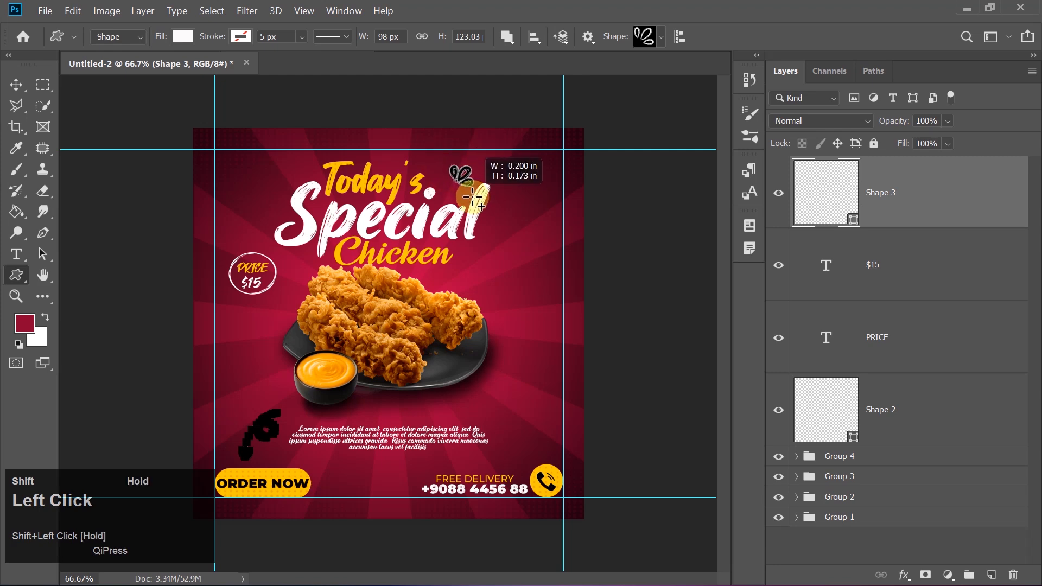
drag(472, 197, 472, 197)
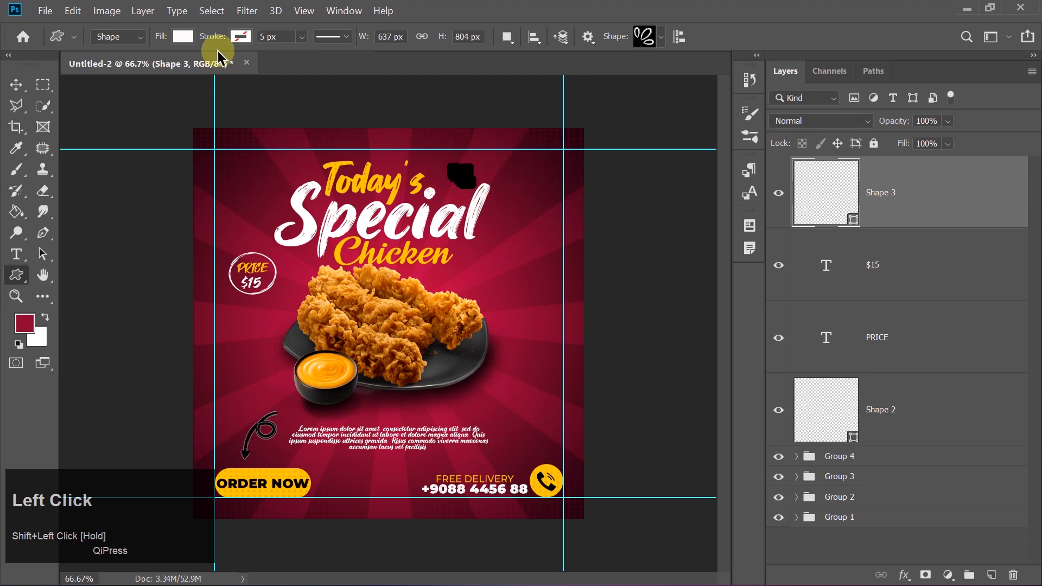
Set the fill of the layer holding the arrow and doodle shapes to ffc600
click(241, 36)
click(186, 39)
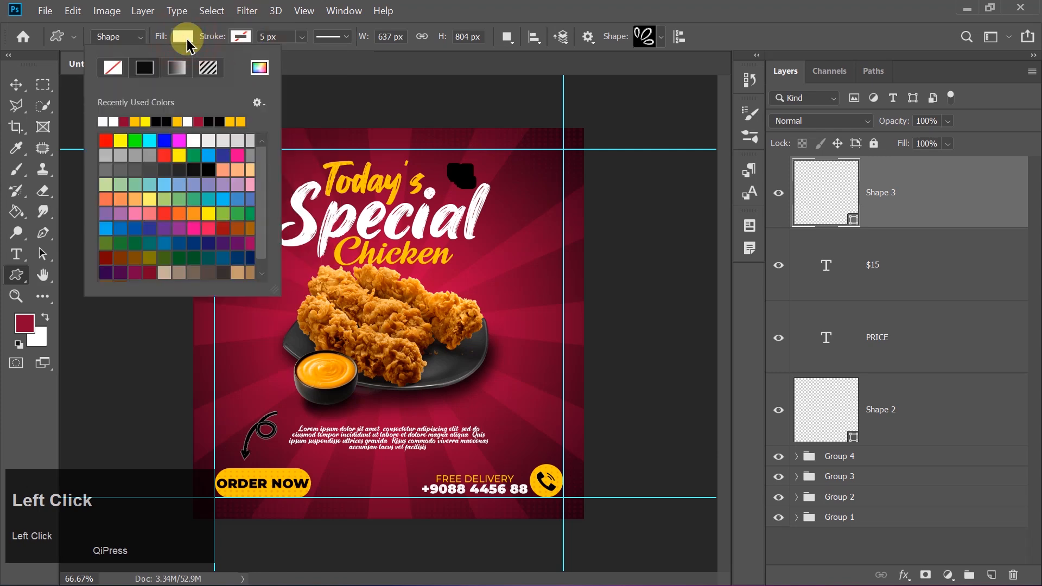
click(258, 68)
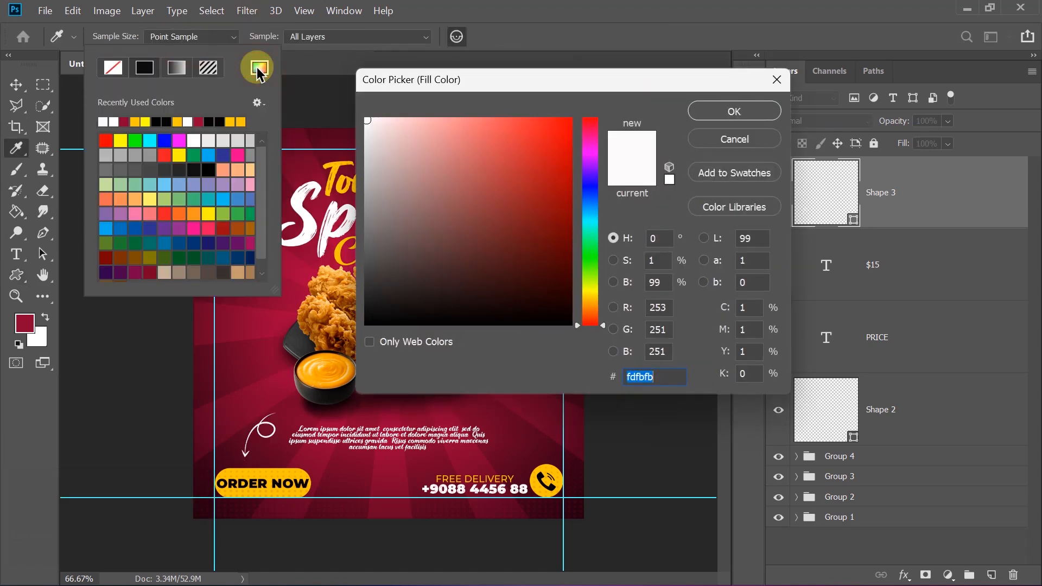
text(ffc600)
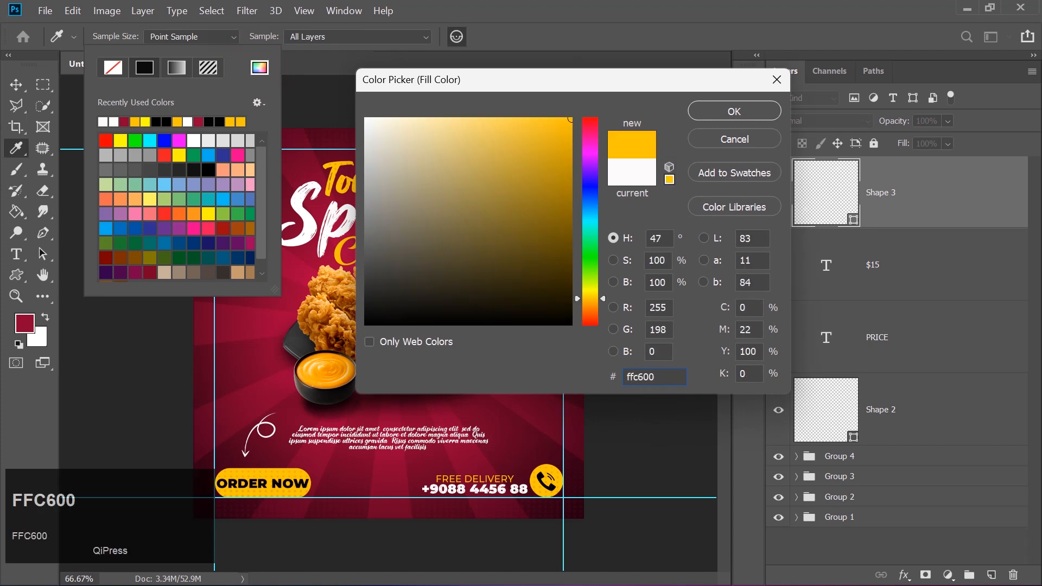
key(Return)
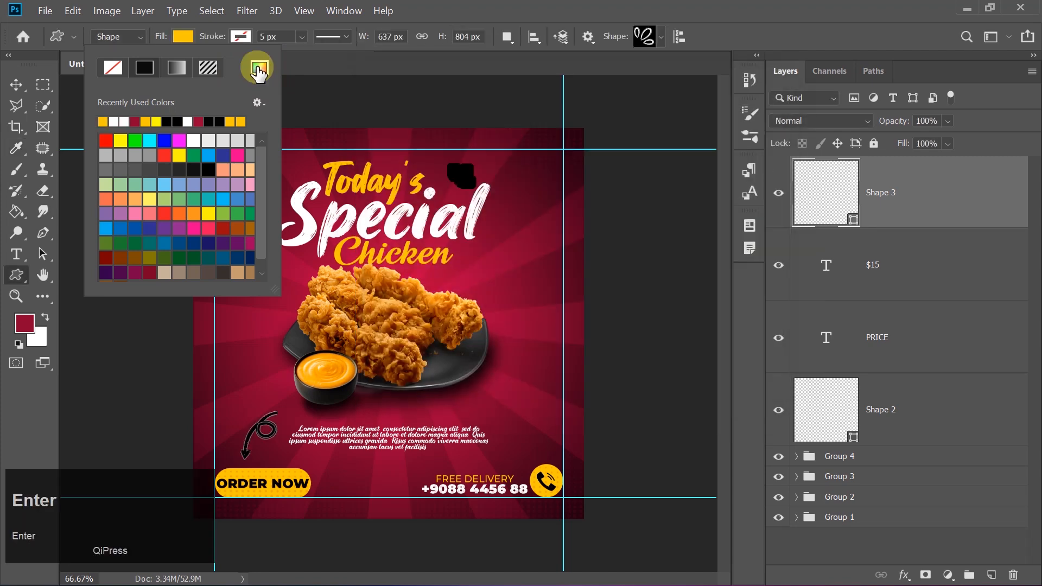
click(15, 84)
click(419, 168)
drag(419, 168, 486, 197)
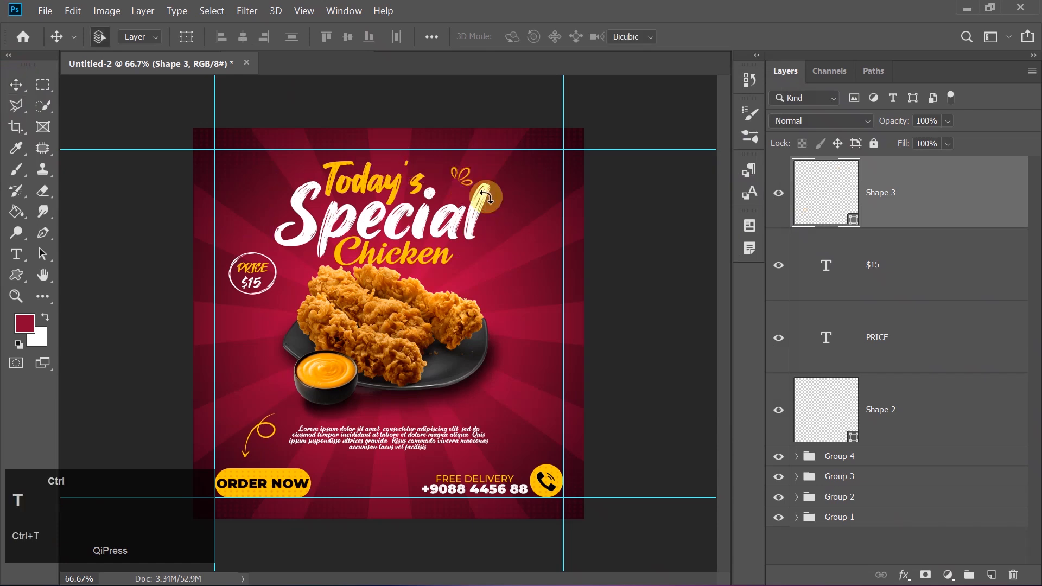
key(ctrl+t)
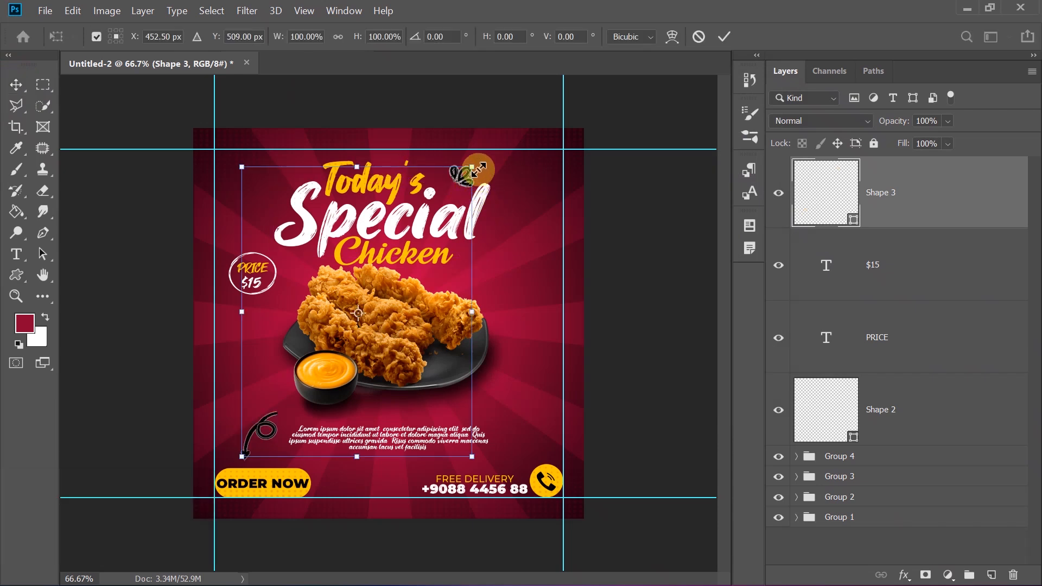
key(Return)
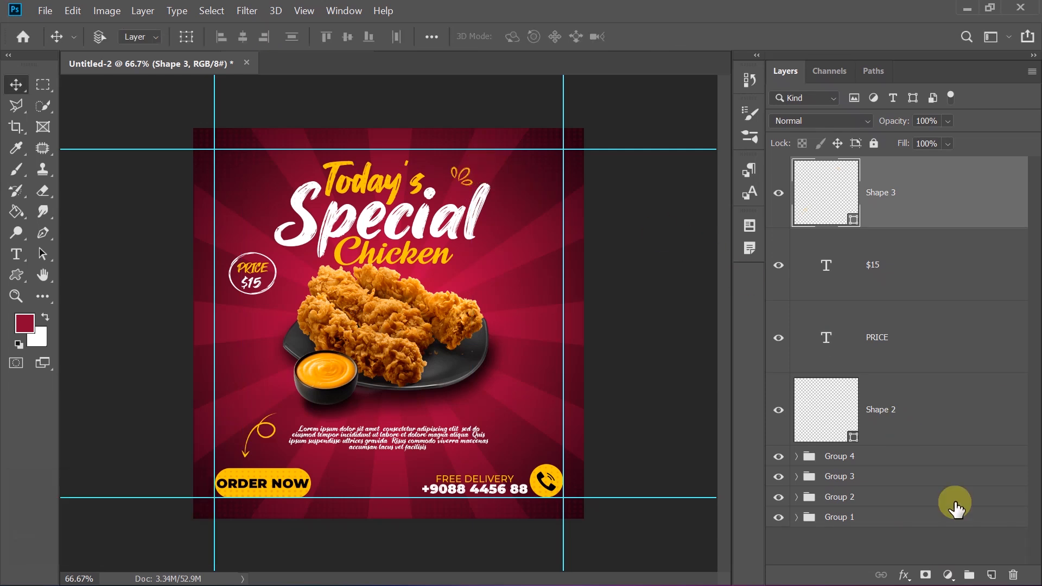
Add a new layer and draw the three-loop doodle shape on it, about 77 by 67 px, just right of the chicken
click(991, 575)
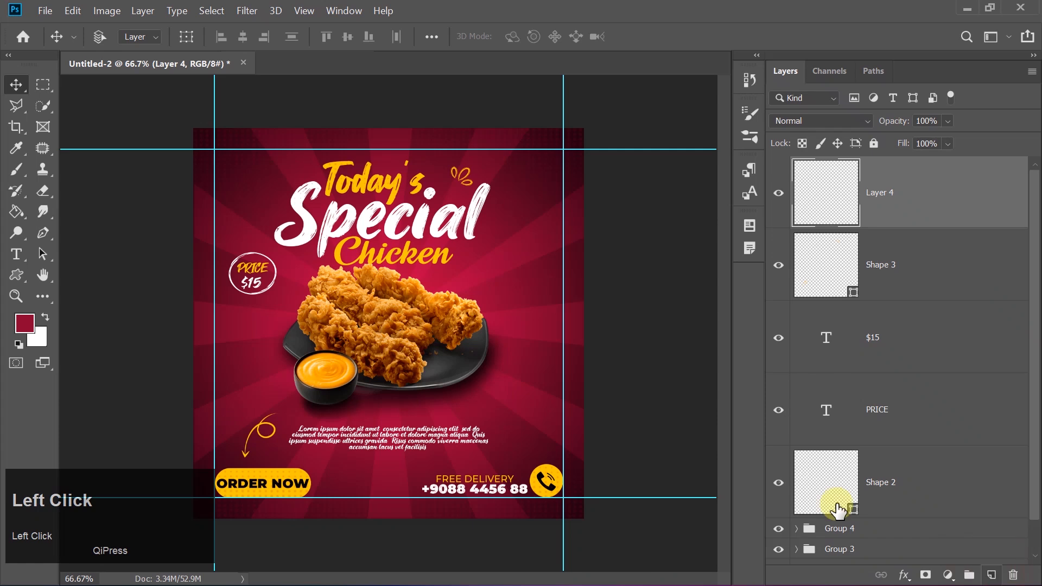
click(17, 276)
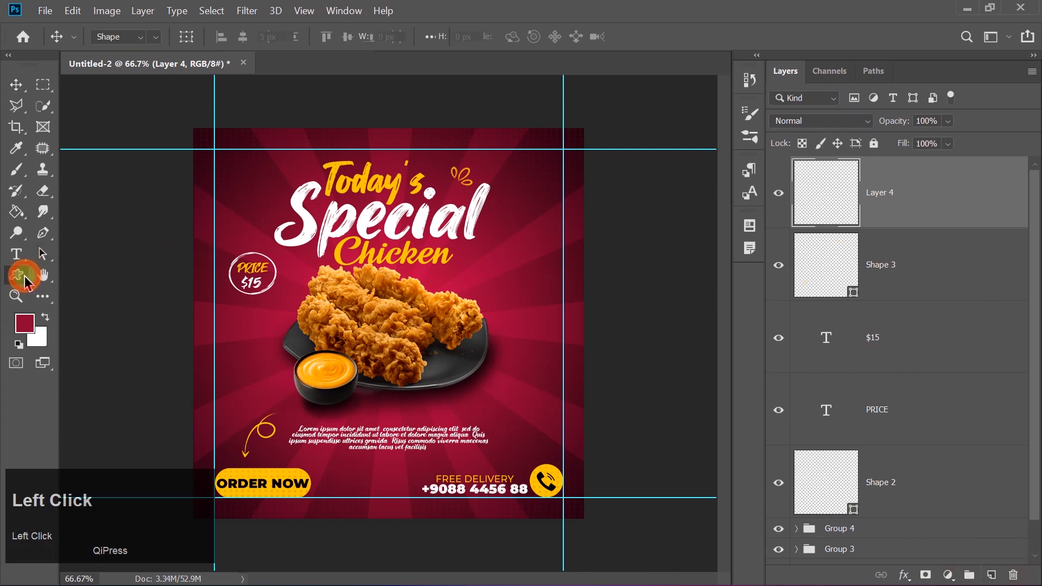
shift+click(492, 275)
drag(492, 275, 517, 298)
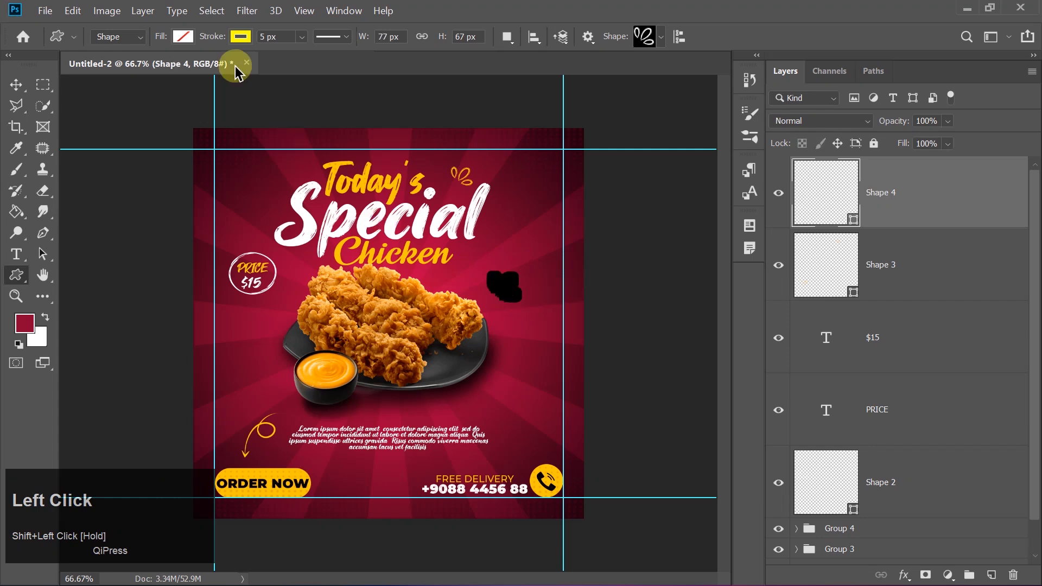
Set the fill of the doodle beside the chicken to ffc600
click(237, 36)
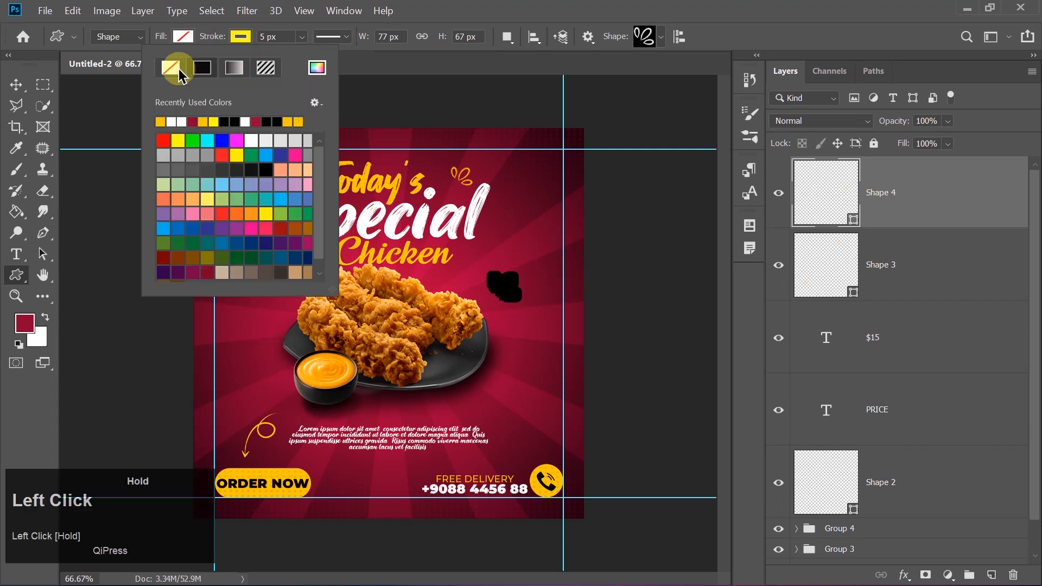
click(182, 37)
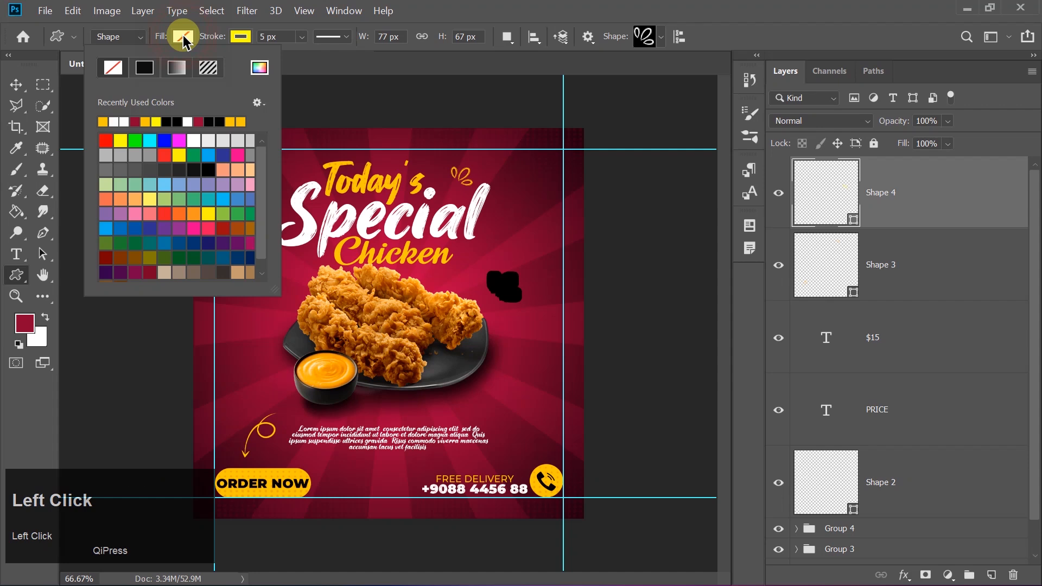
click(261, 68)
text(ffc600)
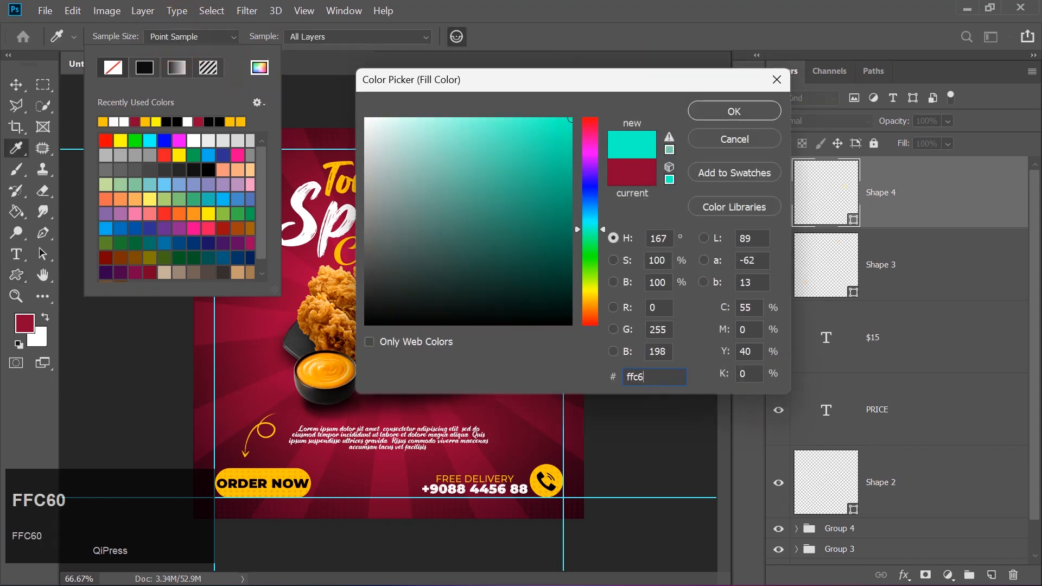
key(Return)
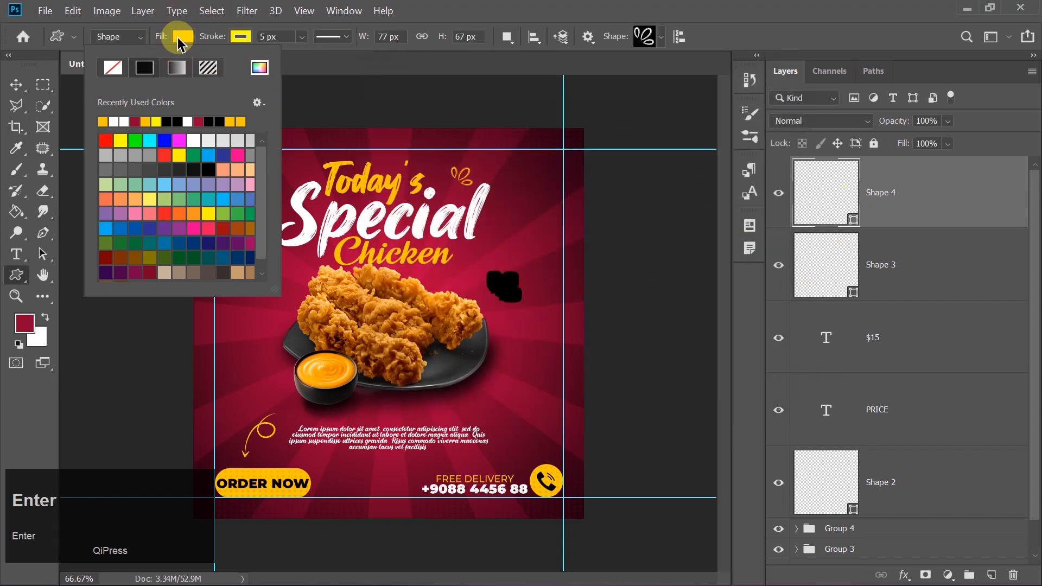
Rotate the three-loop doodle beside the chicken clockwise with Free Transform
click(43, 64)
key(ctrl+t)
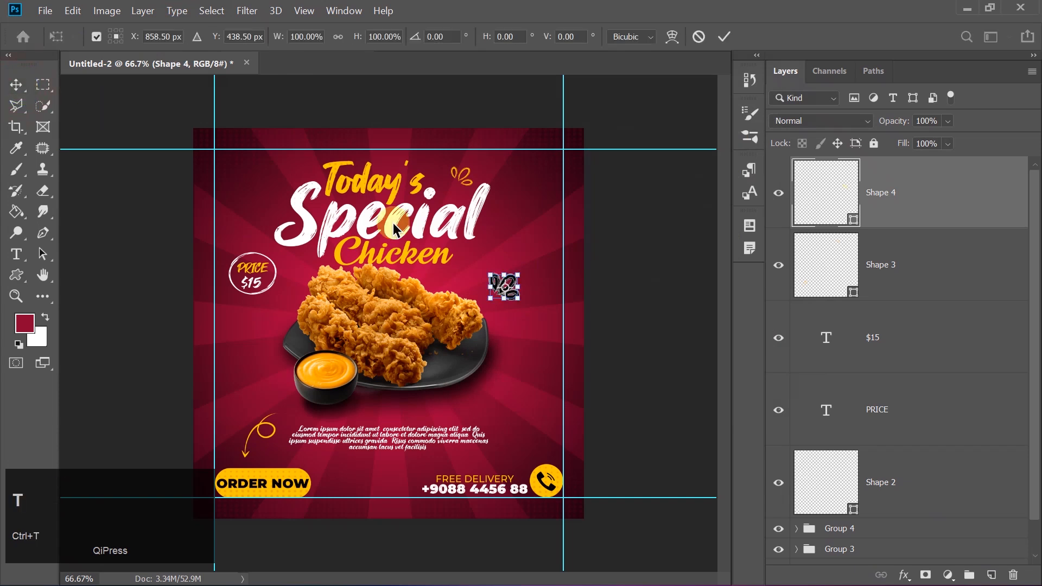
drag(529, 304, 534, 317)
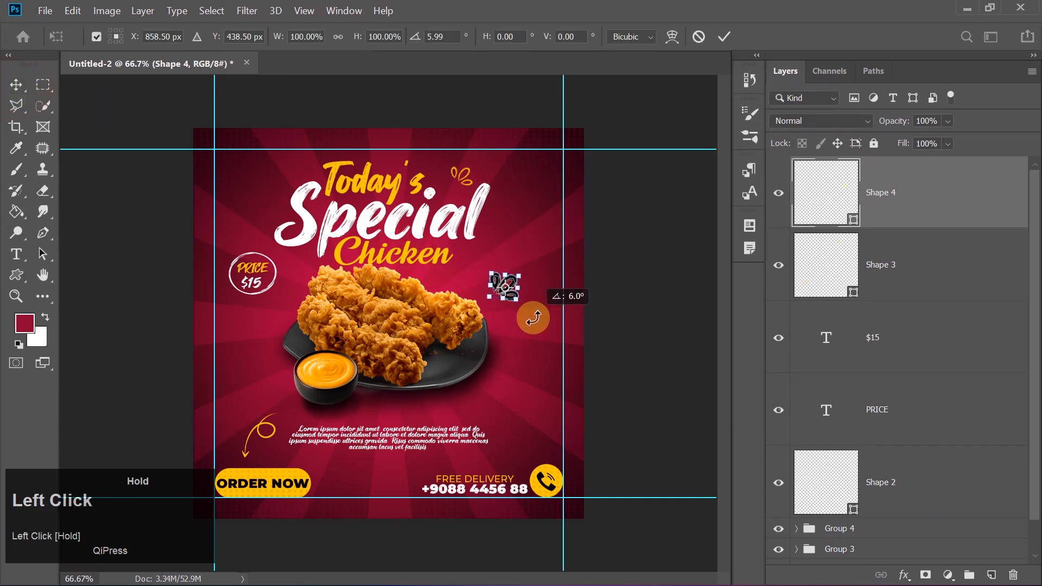
key(Return)
Nudge the doodle about 34 px left and 34 px down so it sits close to the chicken's upper edge
key(Left)
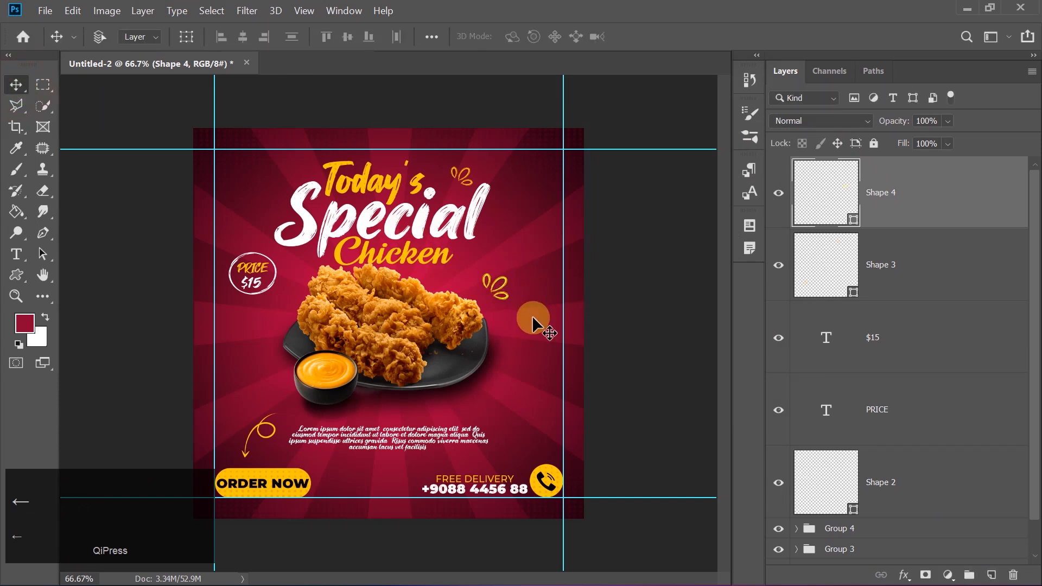
key(Down)
key(Down)
key(Down)
key(Down)
key(Down)
key(Down)
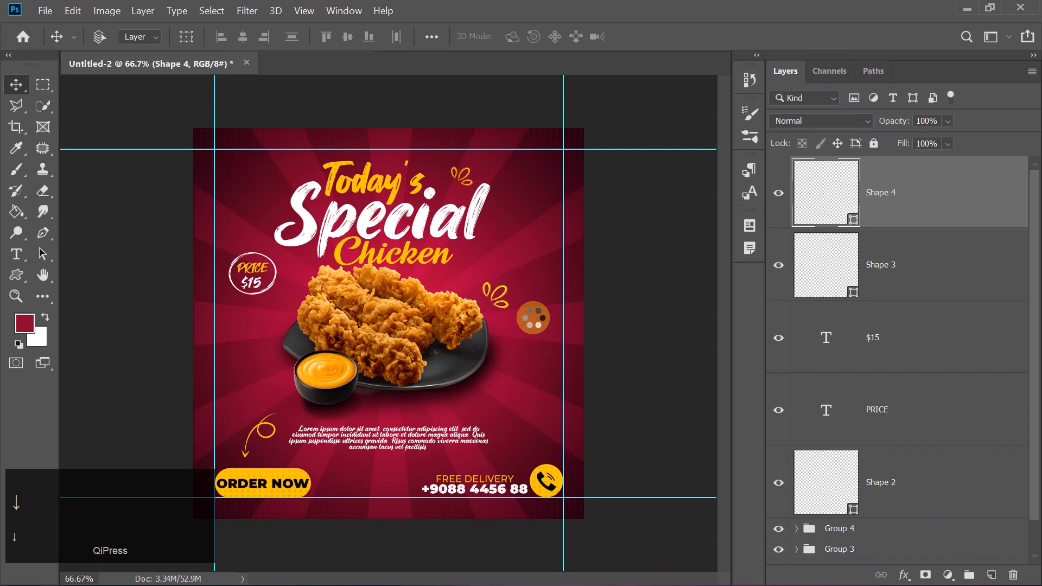
key(Left)
key(Left)
key(Left)
key(Left)
key(Left)
key(Up)
key(Up)
key(Up)
key(Up)
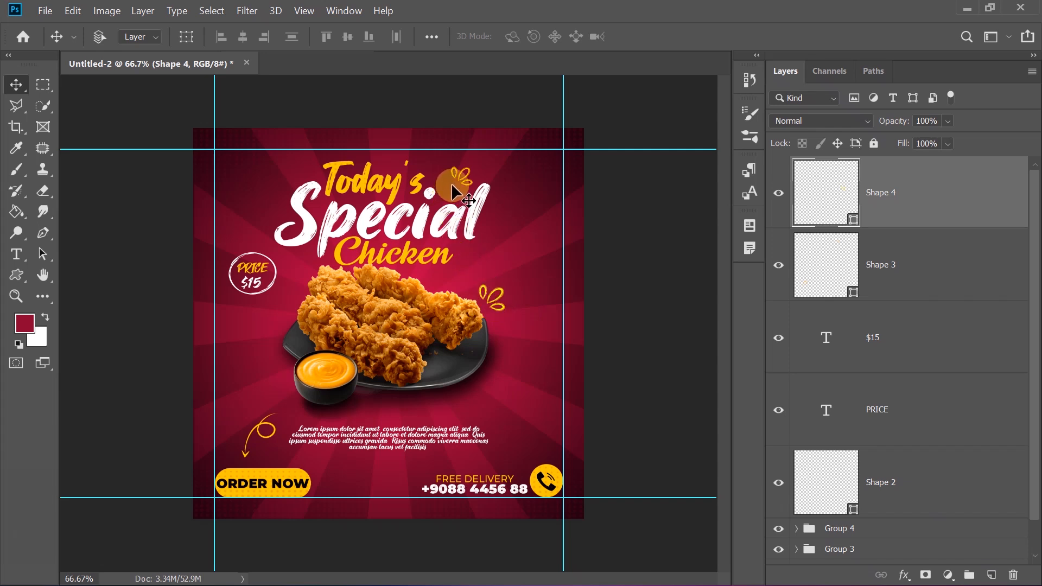
Remove the stroke from the doodle beside the chicken, keeping only its fill
click(499, 301)
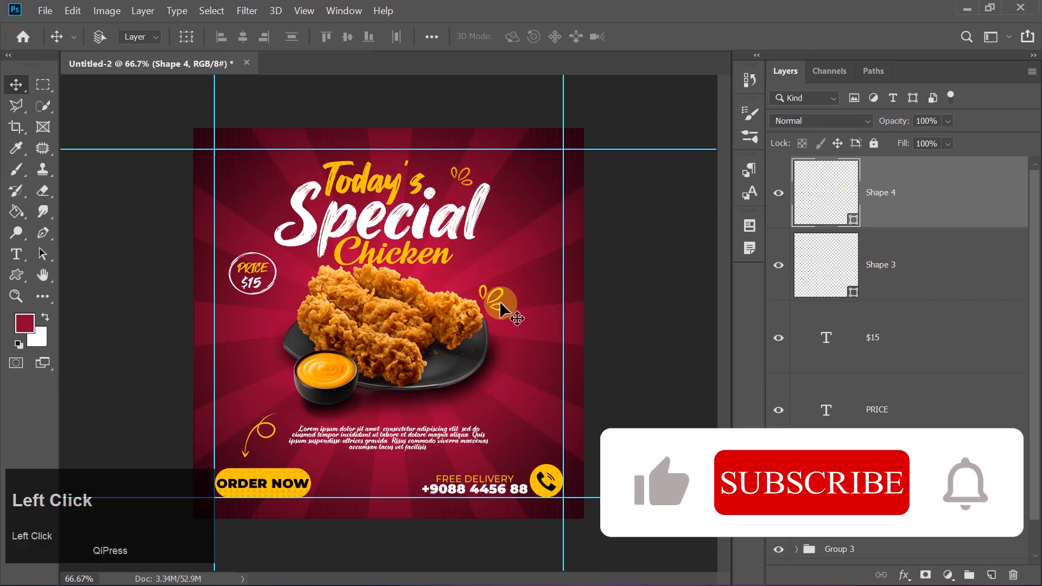
click(19, 277)
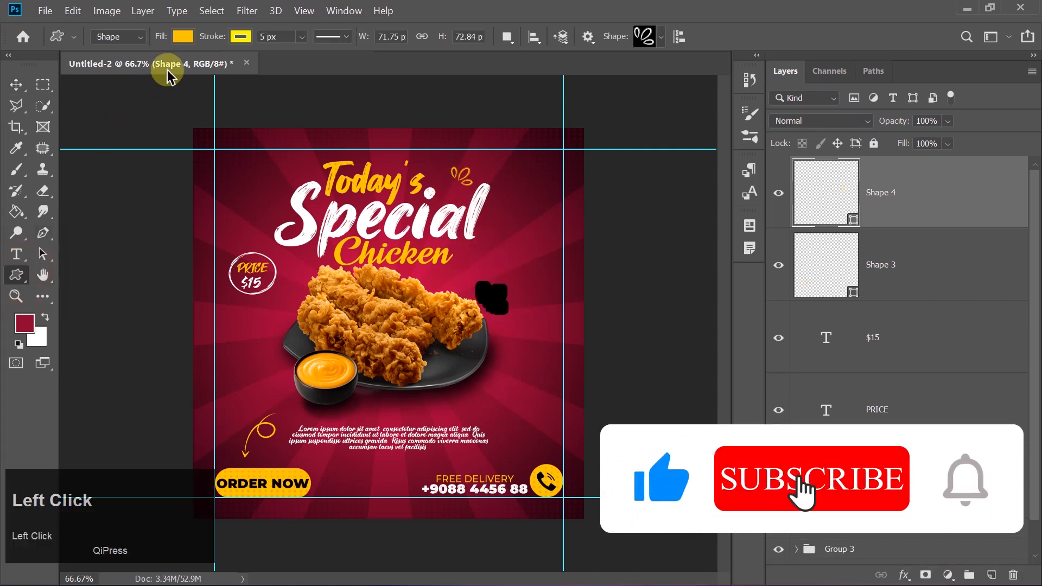
click(182, 37)
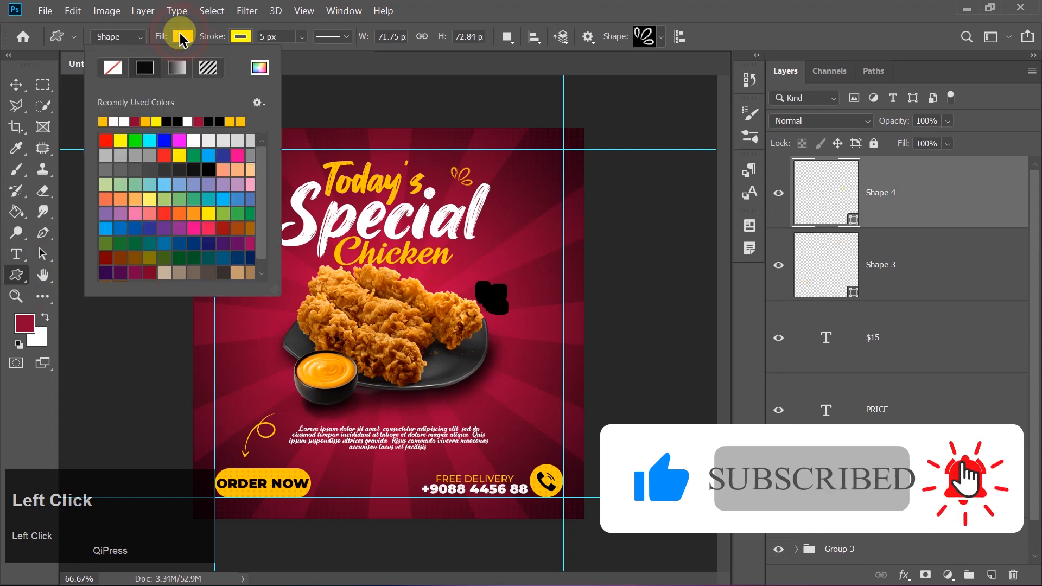
click(242, 36)
click(169, 71)
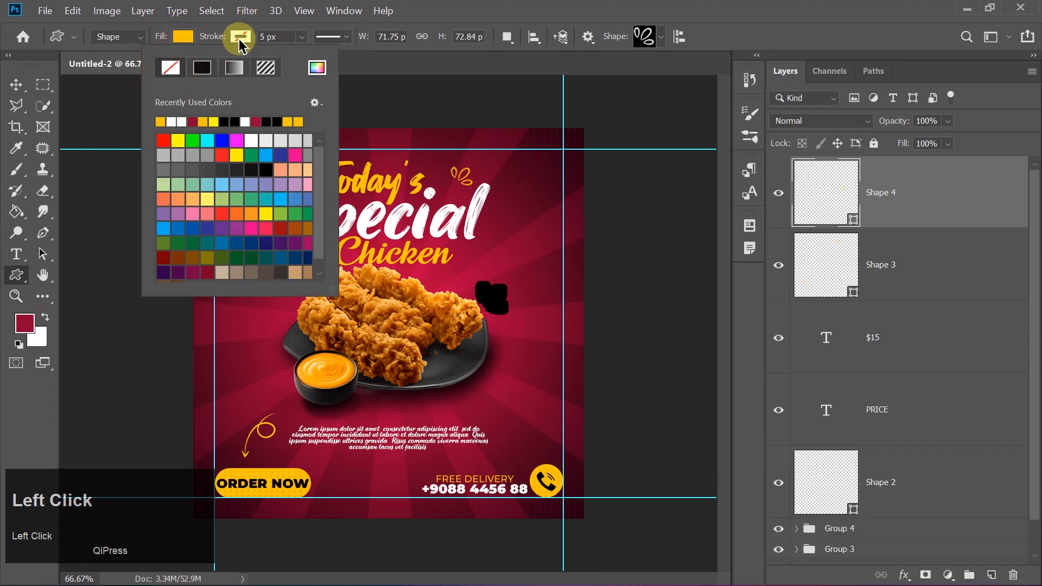
click(242, 36)
click(21, 90)
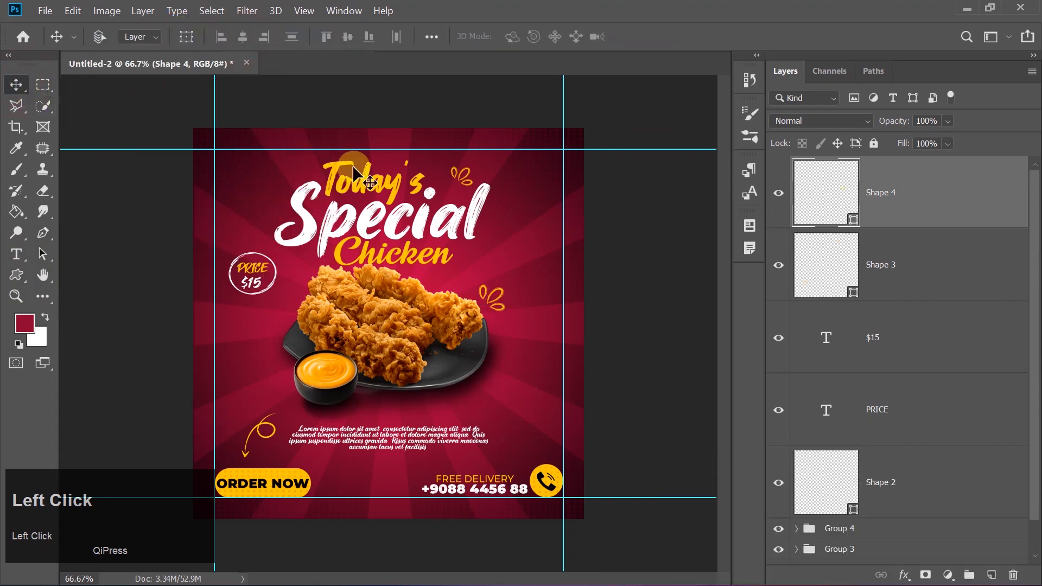
Nudge the doodle beside the chicken slightly down and rotate it a little further clockwise
key(Down)
key(Down)
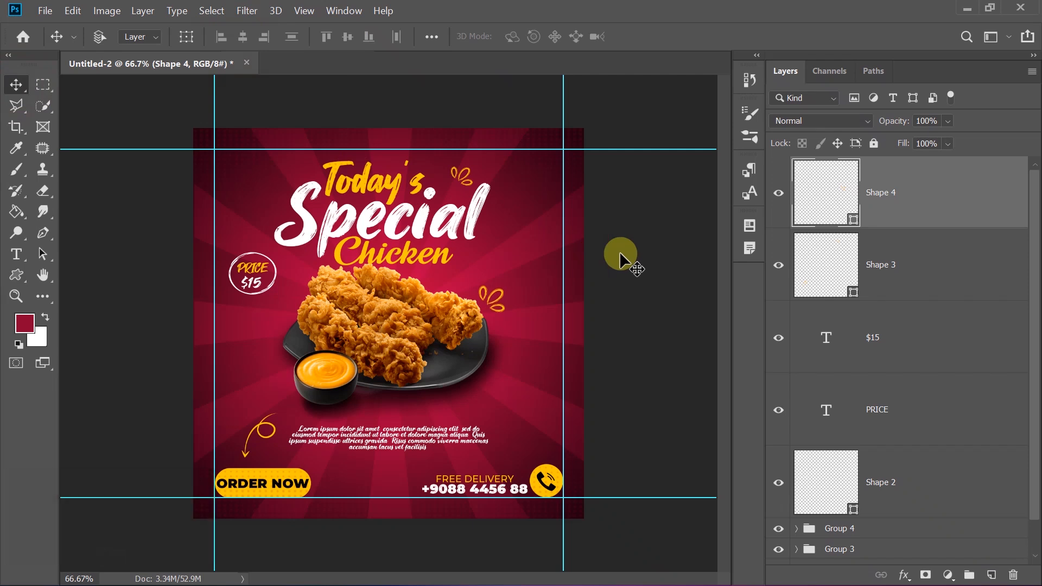
key(ctrl+t)
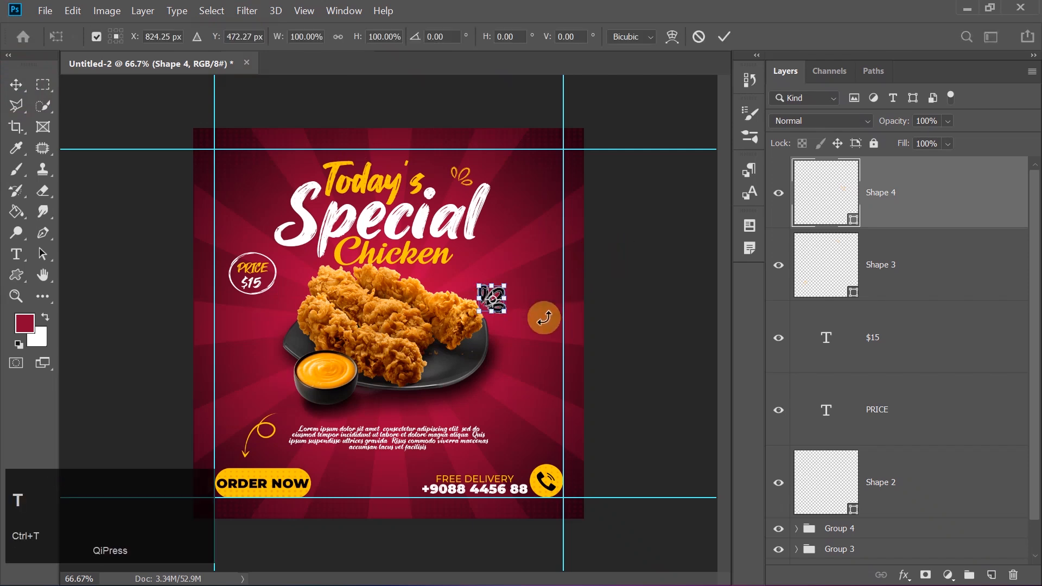
drag(530, 319, 528, 324)
key(Return)
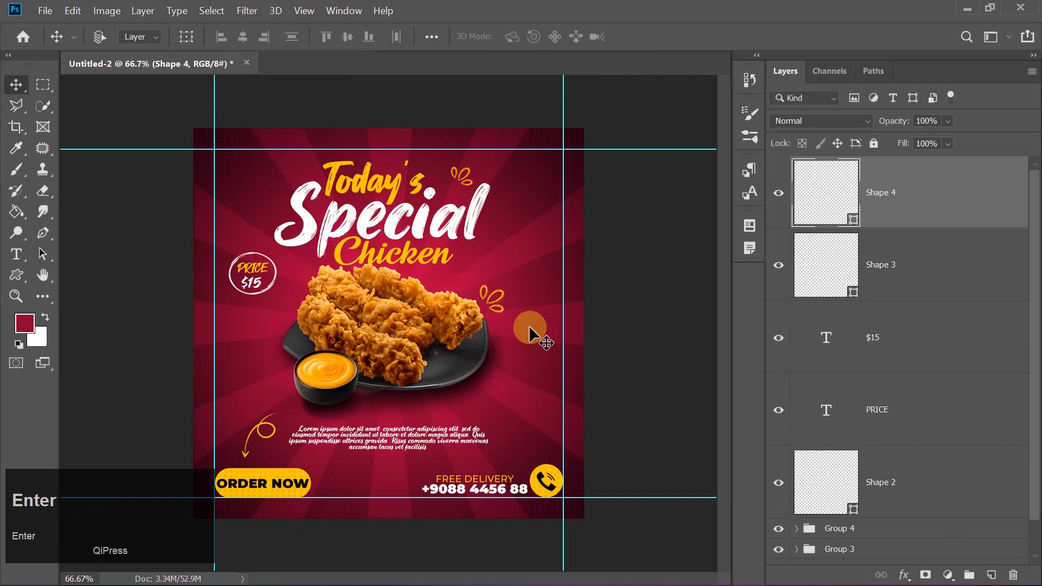
Nudge the rotated doodle slightly up and left, closer to the chicken
key(Up)
key(Up)
key(Up)
key(Up)
key(Left)
key(Left)
key(Left)
key(Left)
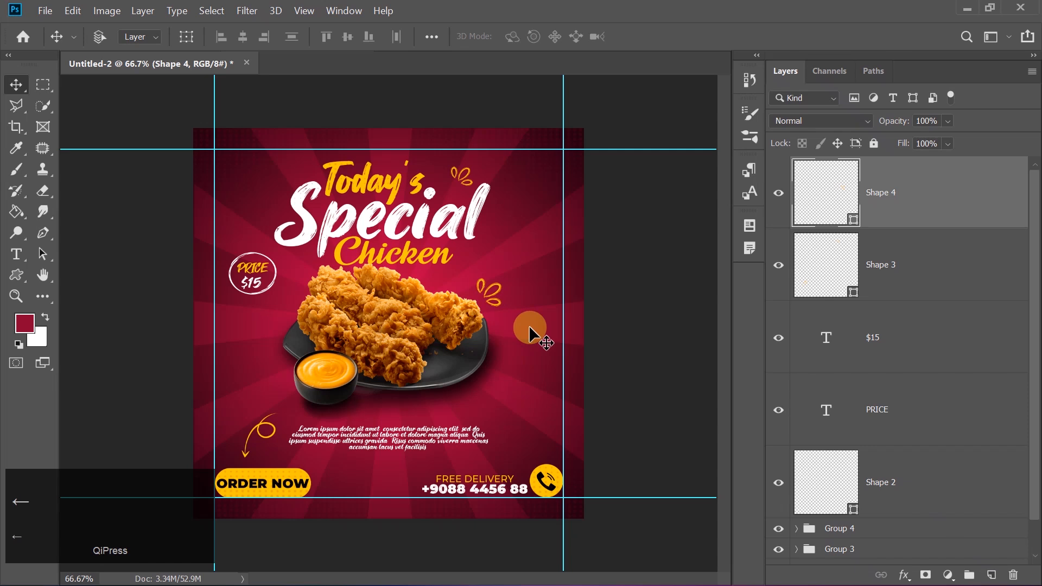
Add a new layer and draw an unfilled 22 px circle with the Ellipse tool, to the left of the headline
right_click(16, 279)
click(60, 305)
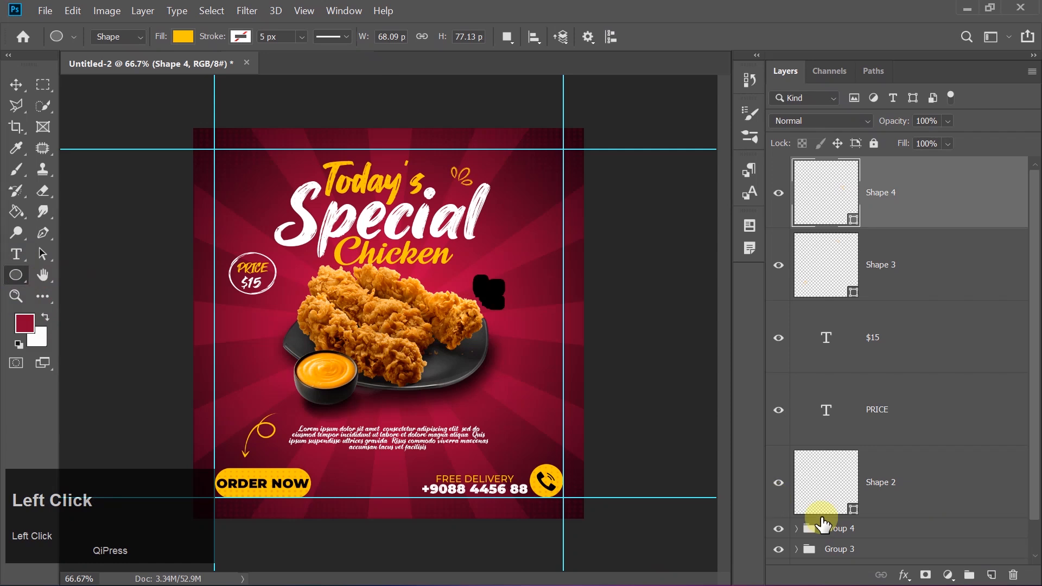
click(993, 577)
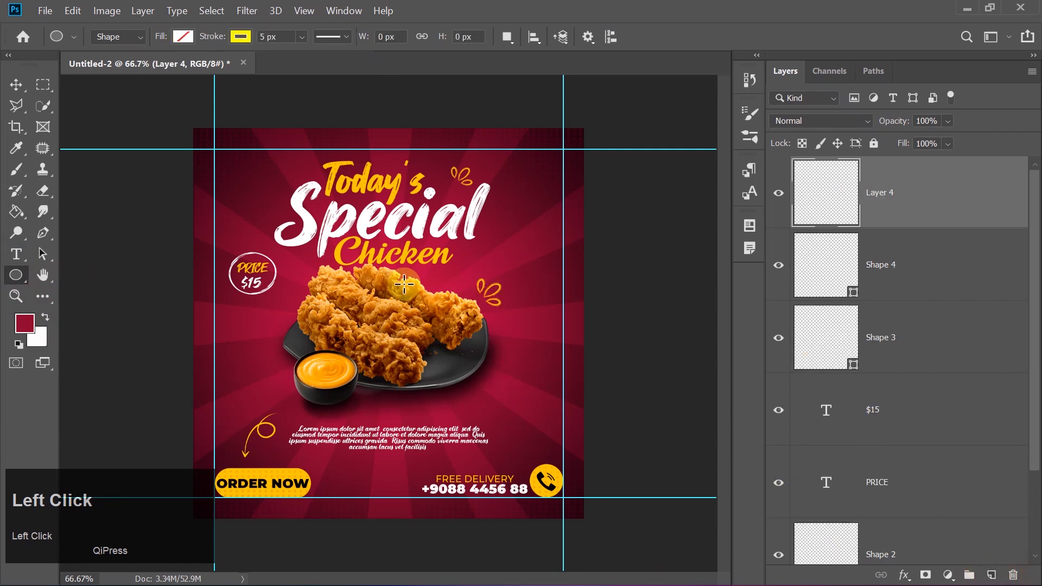
drag(236, 190, 244, 200)
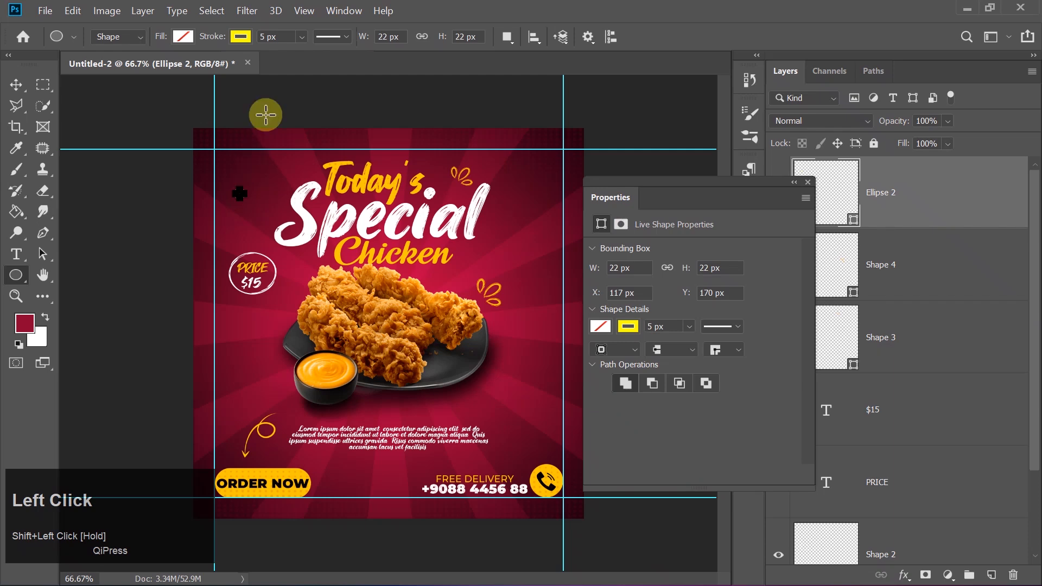
Set the small circle's stroke color to ffc600
click(628, 326)
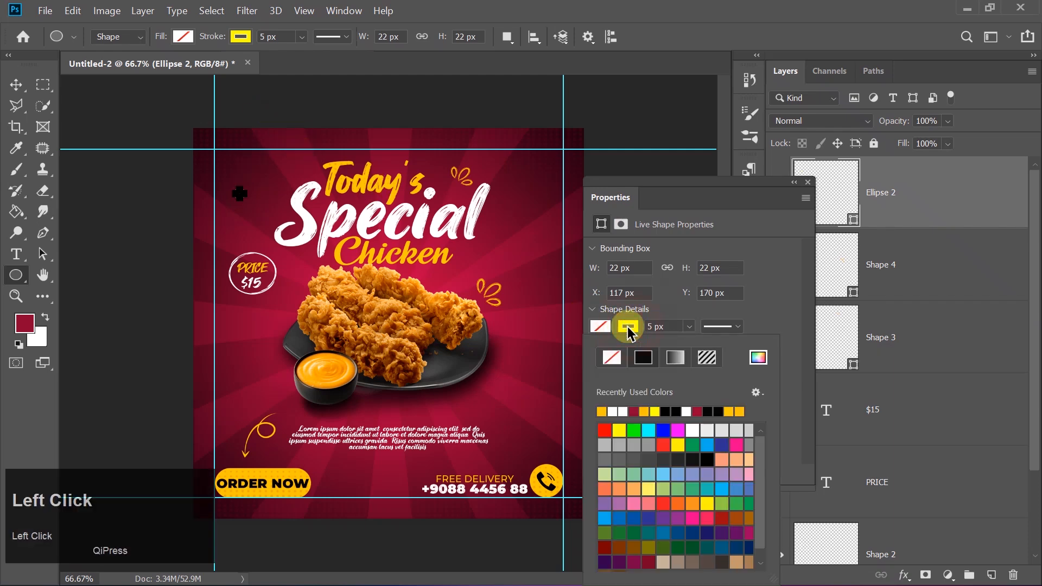
click(756, 353)
text(ffc600)
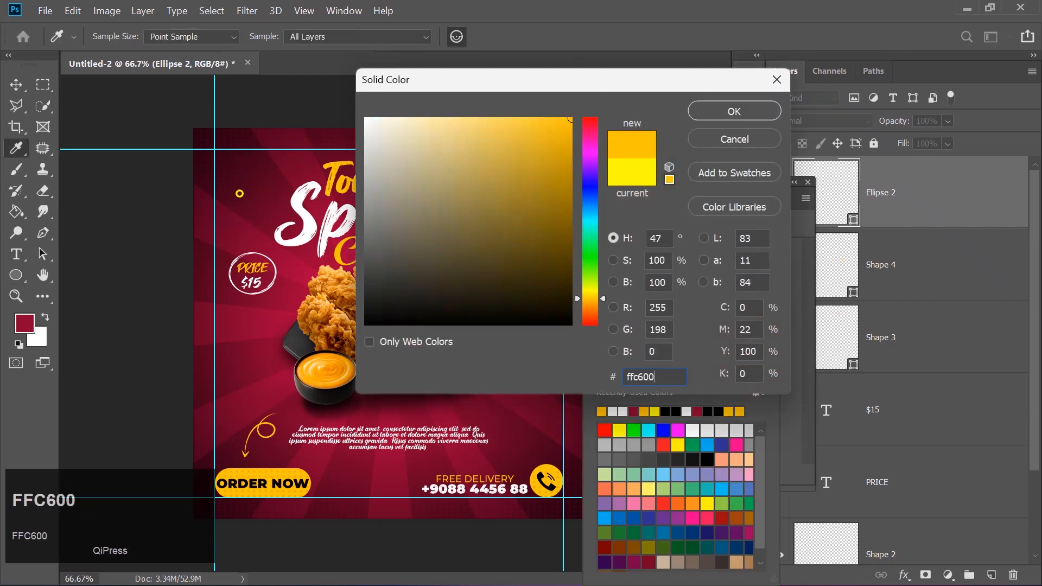
key(Return)
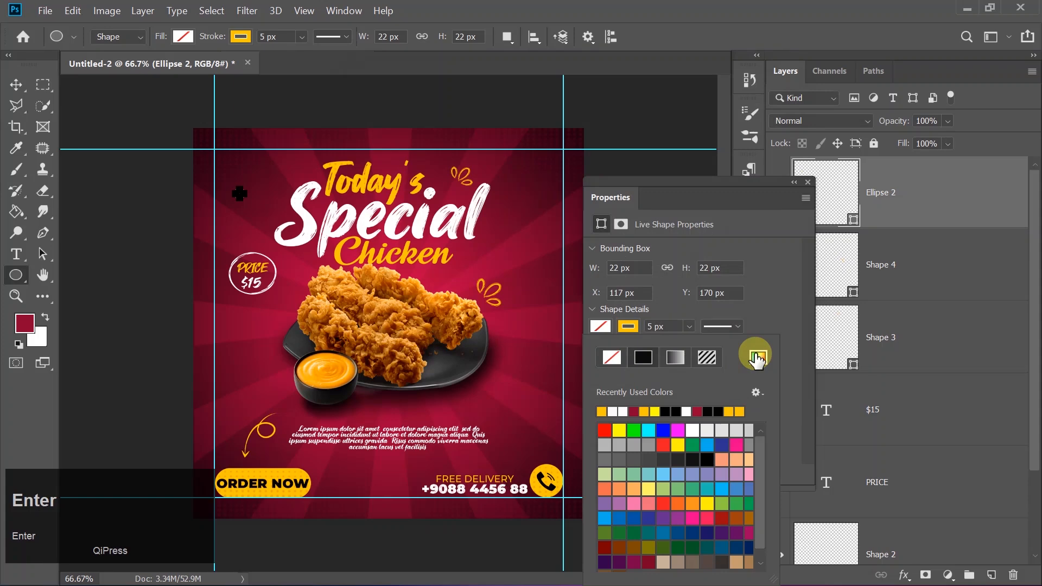
click(16, 85)
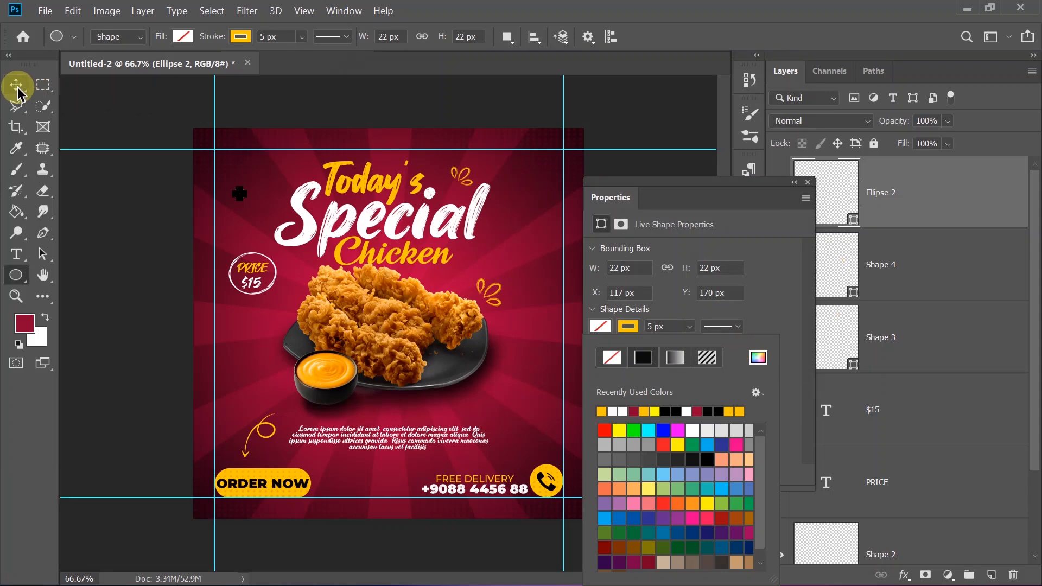
click(808, 182)
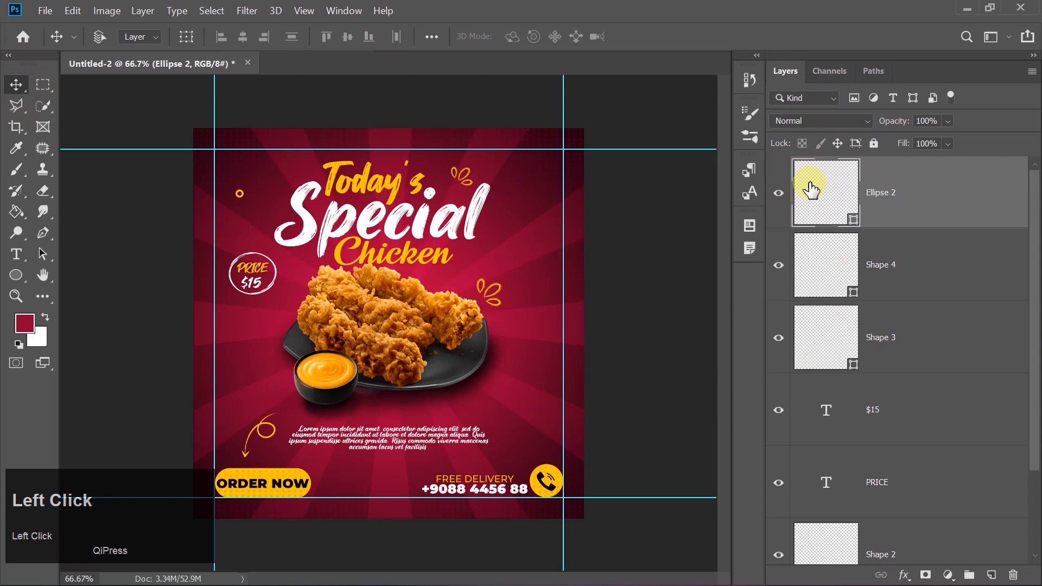
Duplicate the small circle twice, placing one copy right of the headline and the other below and right of the chicken plate
key(ctrl+j)
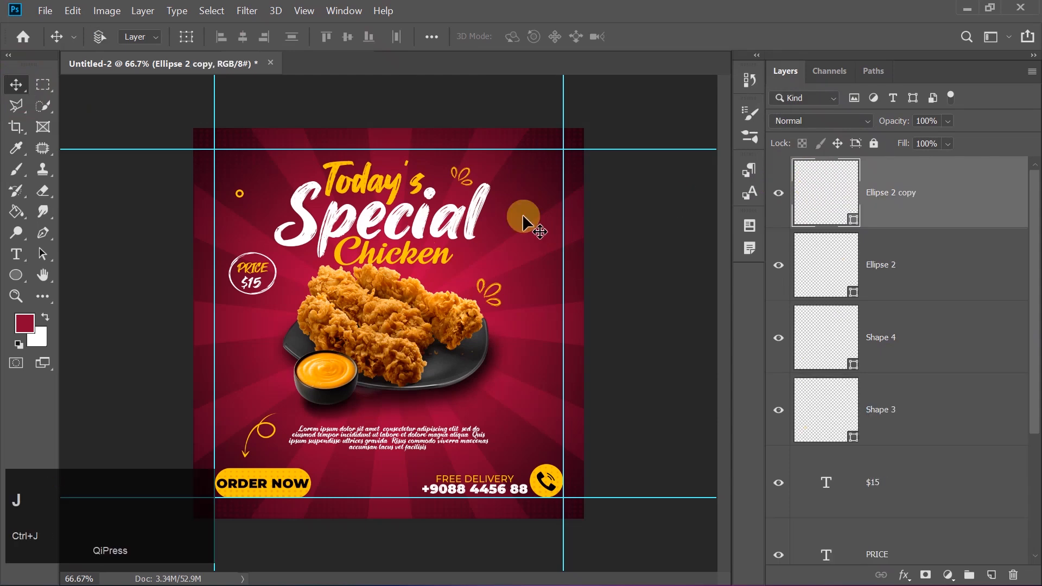
key(Right)
key(Right)
key(Right)
key(Right)
key(Right)
key(Right)
key(Right)
key(Right)
key(Right)
key(Right)
key(Right)
key(Right)
key(Right)
key(Right)
key(Right)
key(Right)
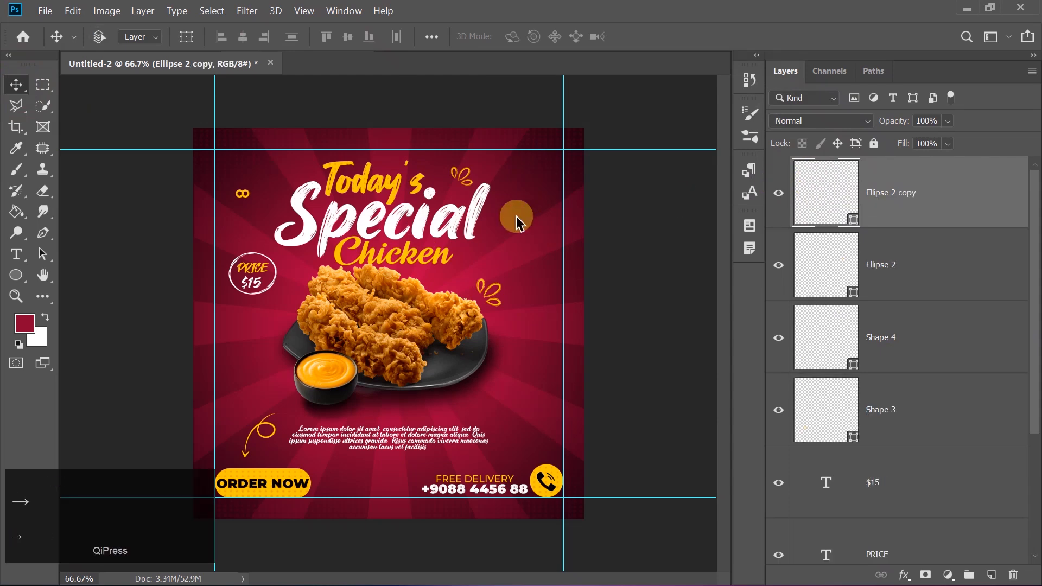
drag(244, 195, 530, 406)
key(ctrl+j)
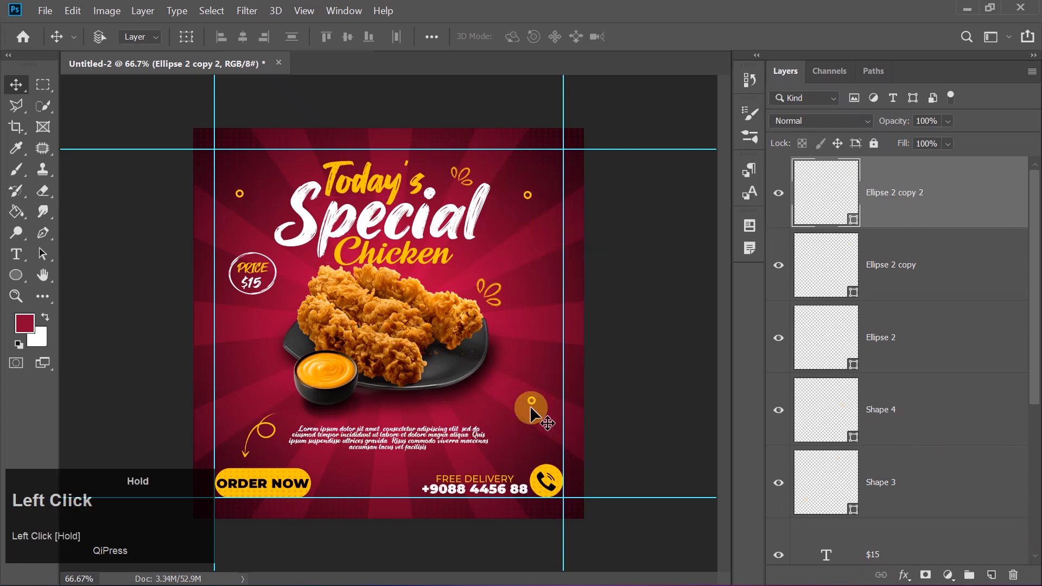
Group all layers from the topmost circle copy down to Shape 2, covering the circles, doodles and price badge
drag(1034, 349, 1033, 467)
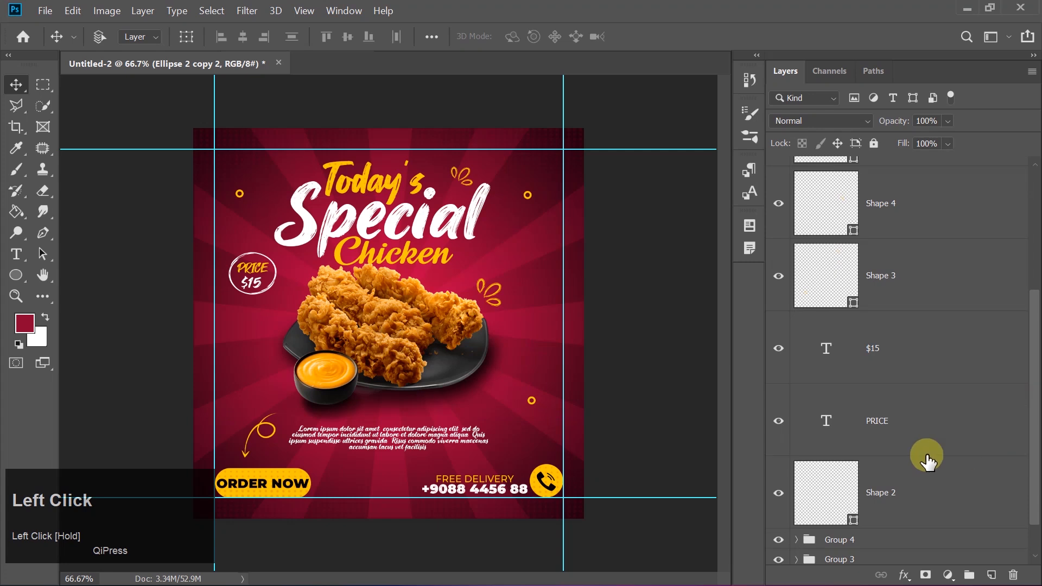
shift+click(895, 491)
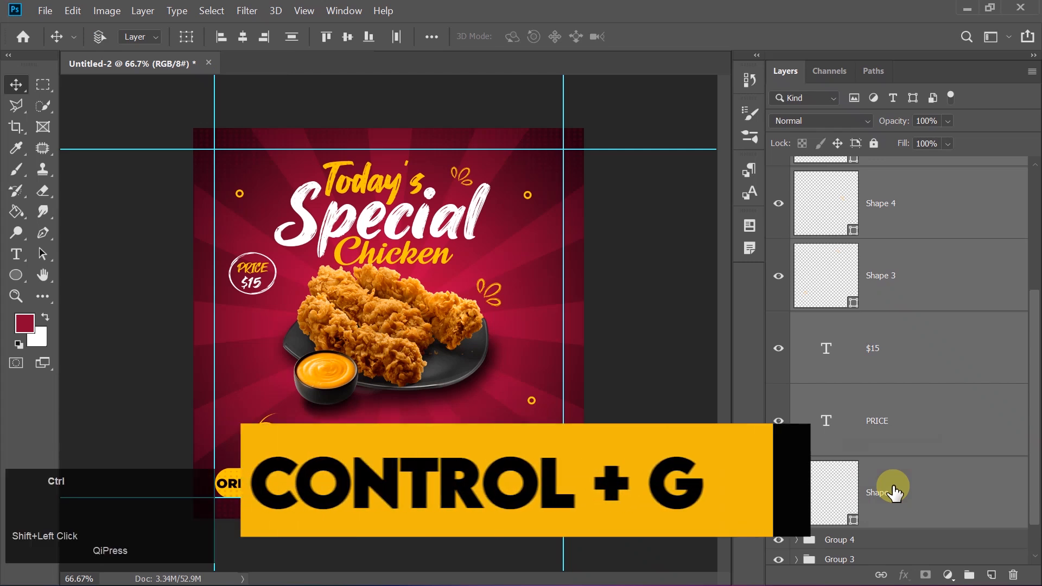
key(ctrl+g)
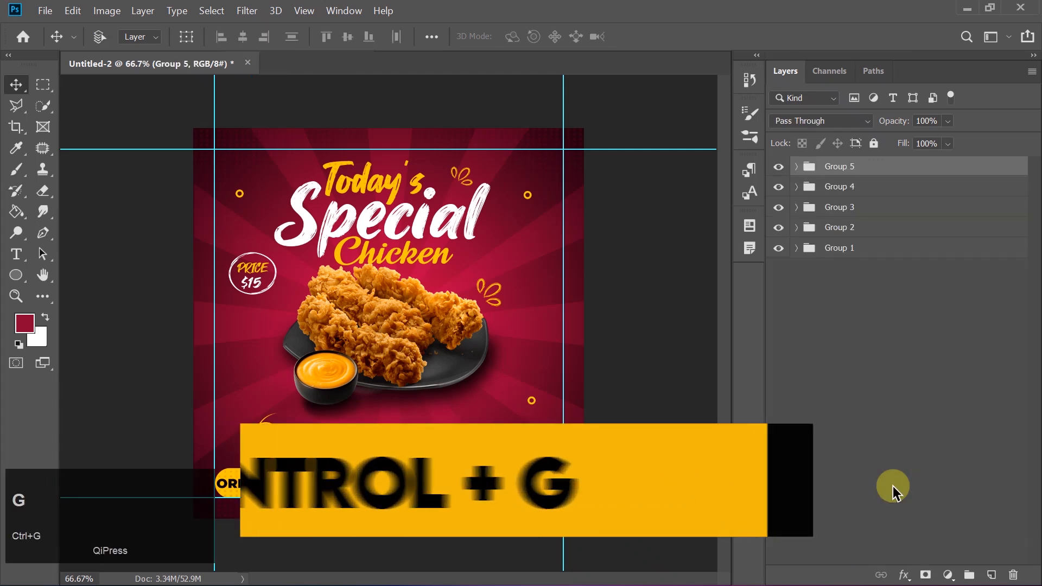